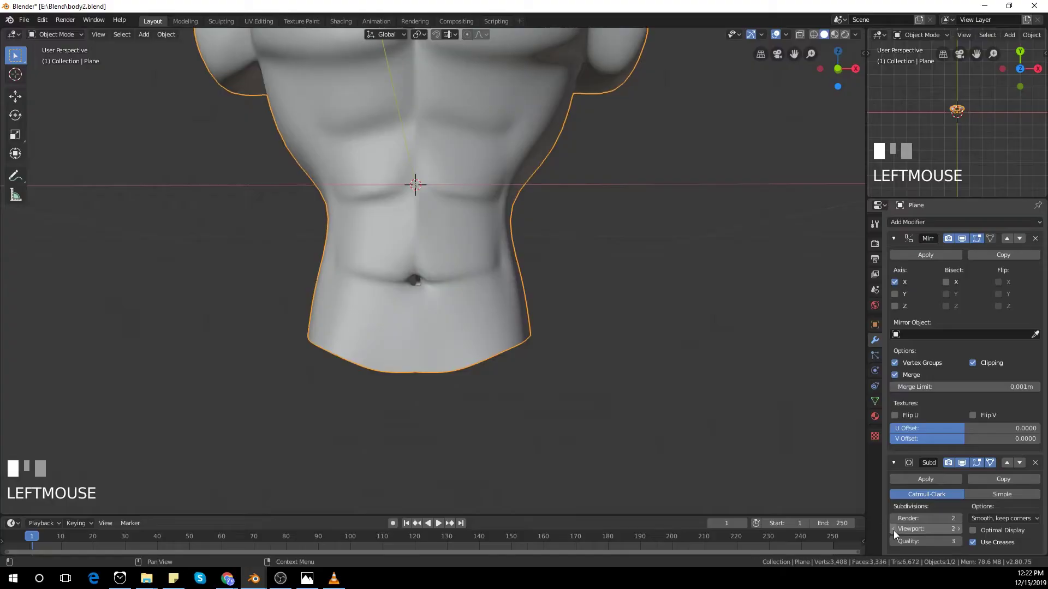
Step: Show the torso as a see-through wireframe in front view and compare it with the reference drawing
scroll(564, 349, down, 3)
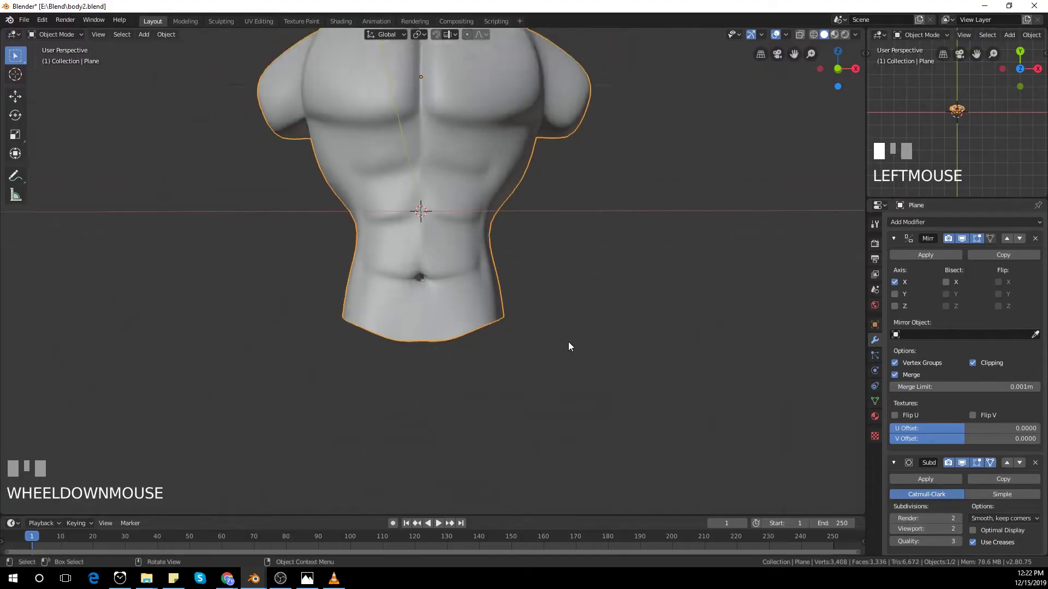
middle_drag(568, 343, 603, 354)
key(KP_1)
scroll(564, 316, down, 3)
scroll(527, 301, up, 5)
key(Tab)
middle_drag(519, 303, 474, 323)
click(502, 315)
key(Tab)
middle_drag(511, 358, 627, 396)
click(800, 35)
key(KP_1)
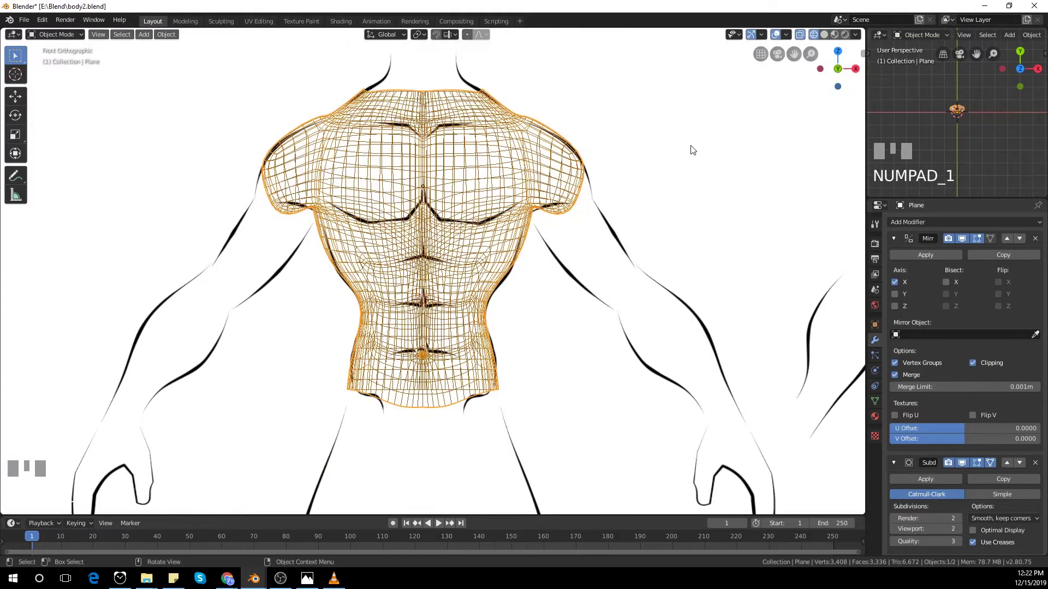
Step: Lower the vertex at the outer end of the navel crease, then restore solid shading without X-ray
key(Tab)
scroll(521, 286, up, 3)
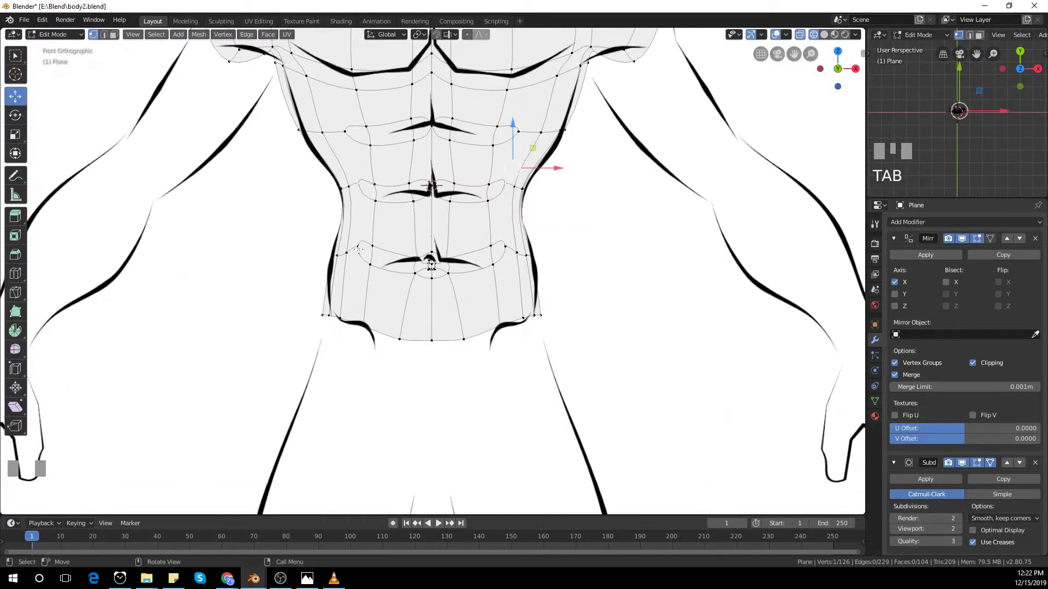
mouse_move(499, 205)
mouse_down()
mouse_move(500, 226)
mouse_move(513, 236)
mouse_up()
click(505, 261)
key(Tab)
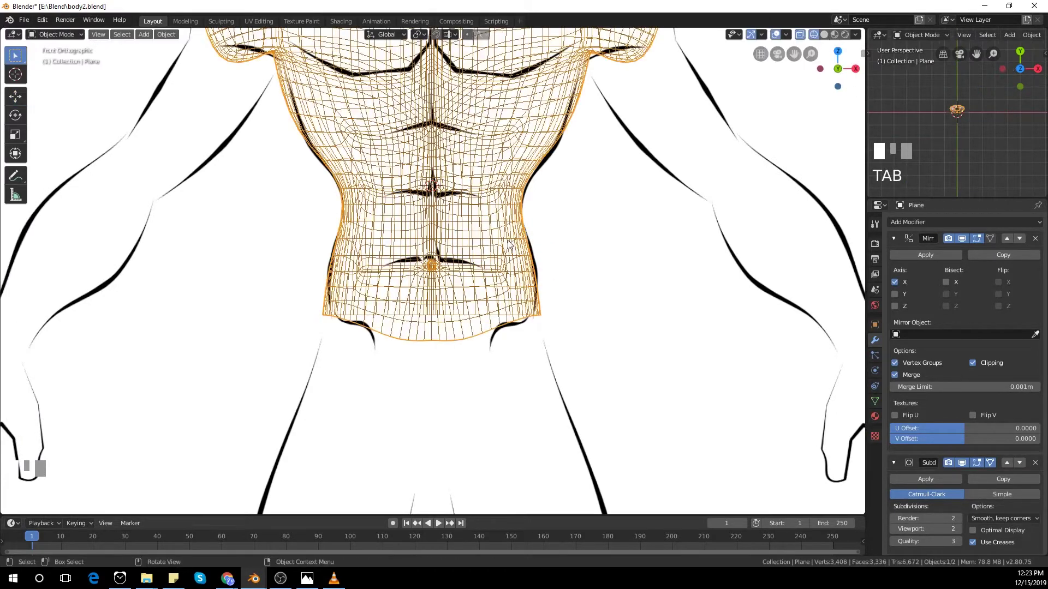
key(Tab)
click(825, 34)
click(800, 35)
key(Tab)
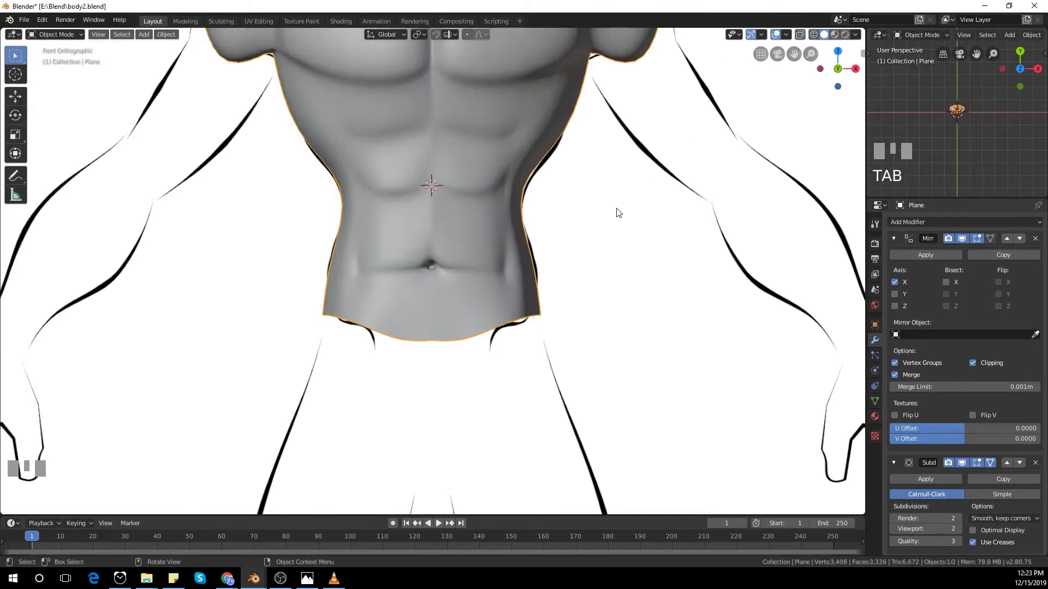
Step: Raise the vertex at the outer end of the navel crease and check the smoothed abdomen
key(Tab)
drag(507, 229, 504, 183)
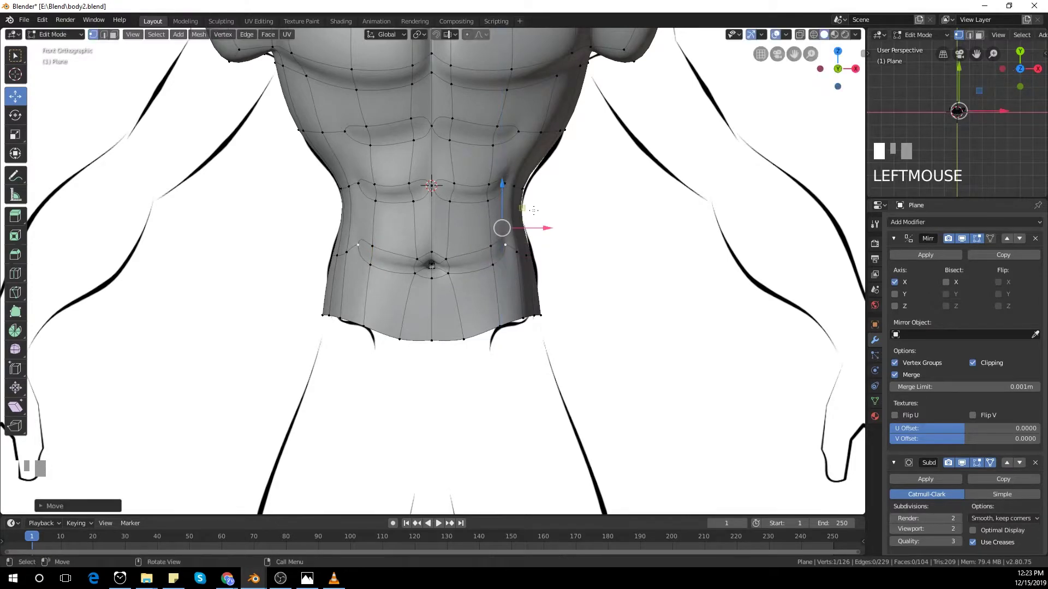
key(Tab)
middle_drag(590, 272, 519, 317)
scroll(570, 262, up, 3)
scroll(571, 258, down, 3)
Step: Nudge the vertex at the side of the lower abdomen in perspective view and inspect the whole torso
key(Tab)
click(489, 306)
drag(510, 264, 517, 268)
key(Tab)
scroll(612, 303, down, 3)
middle_drag(613, 303, 567, 339)
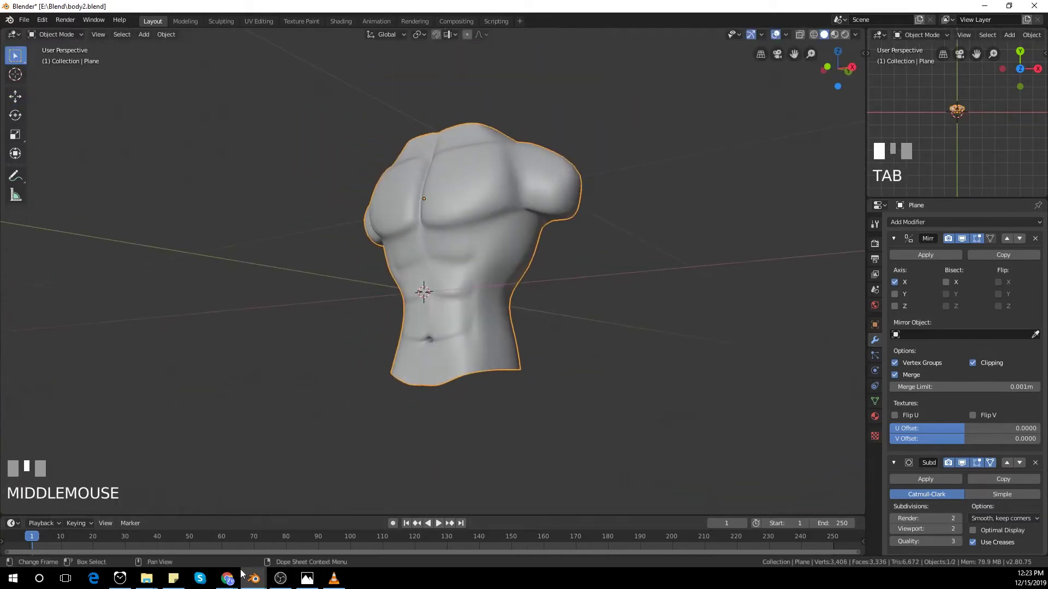
Step: Enter Edit Mode on the torso and reveal its hidden geometry
click(535, 423)
key(KP_1)
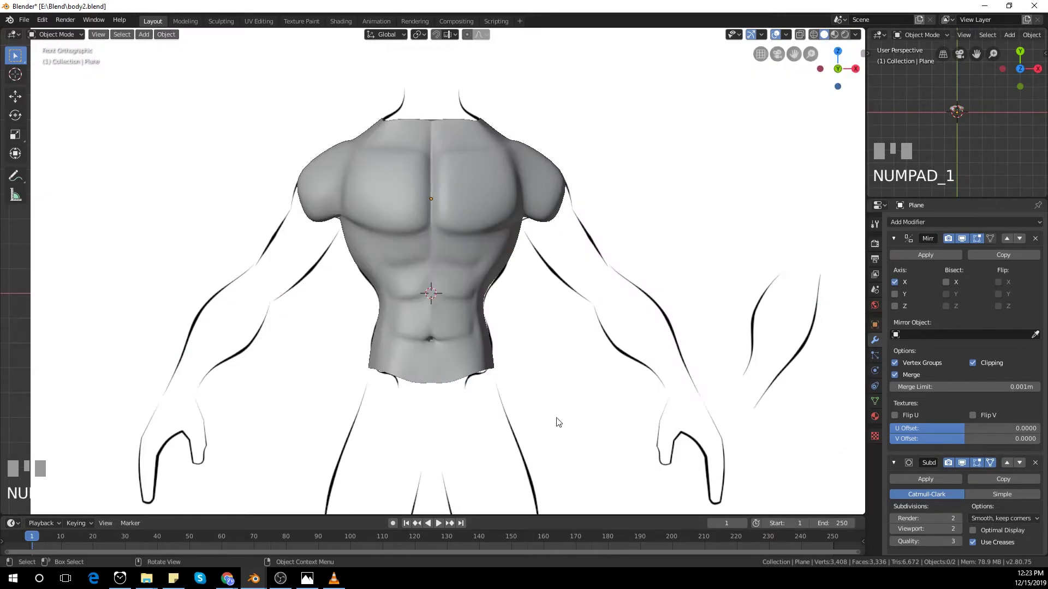
key(Tab)
middle_drag(552, 179, 579, 207)
key(alt+h)
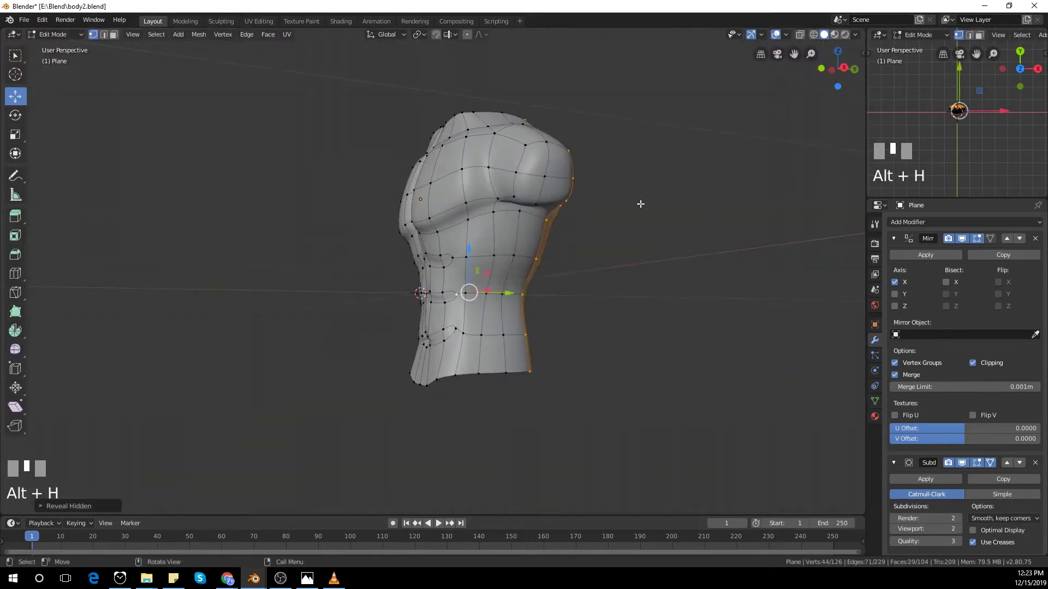
Step: Extrude the faces on the underside of the shoulder stump down the reference arm to just above the elbow
click(114, 35)
click(519, 178)
middle_drag(519, 178, 503, 154)
shift+click(503, 154)
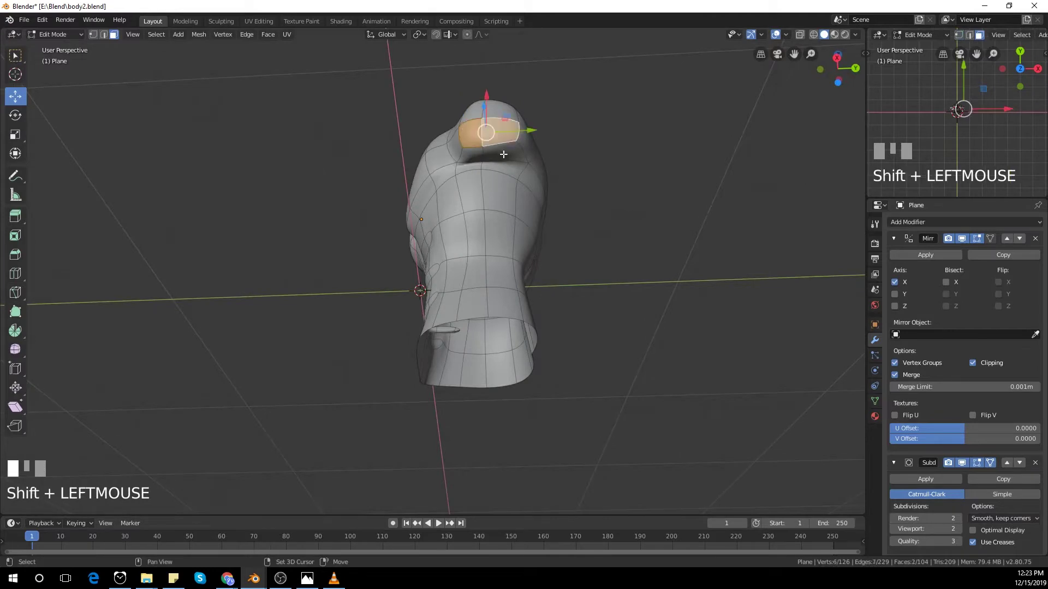
key(KP_1)
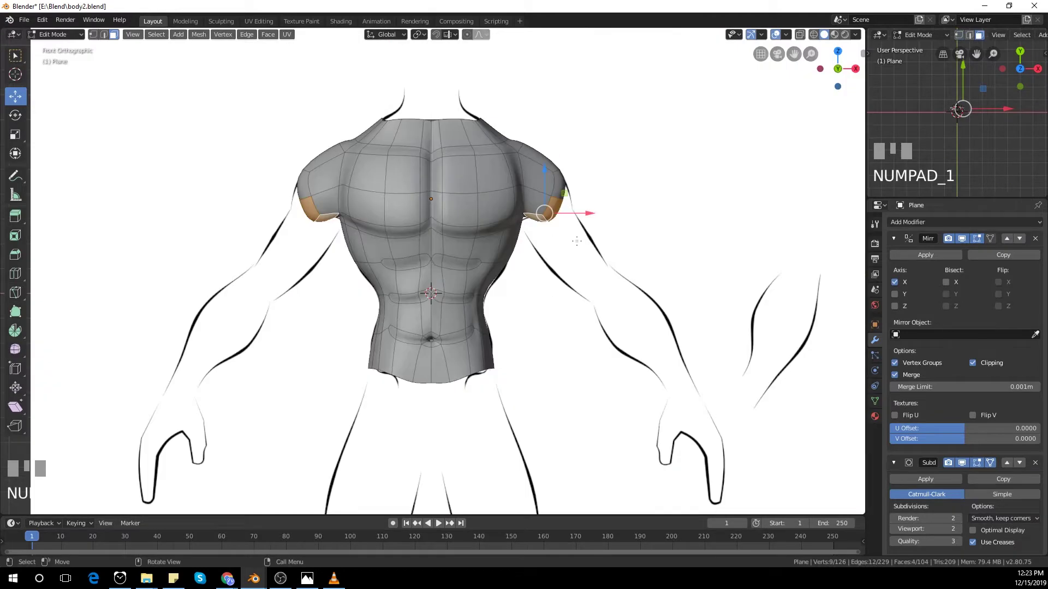
key(e)
click(604, 267)
key(g)
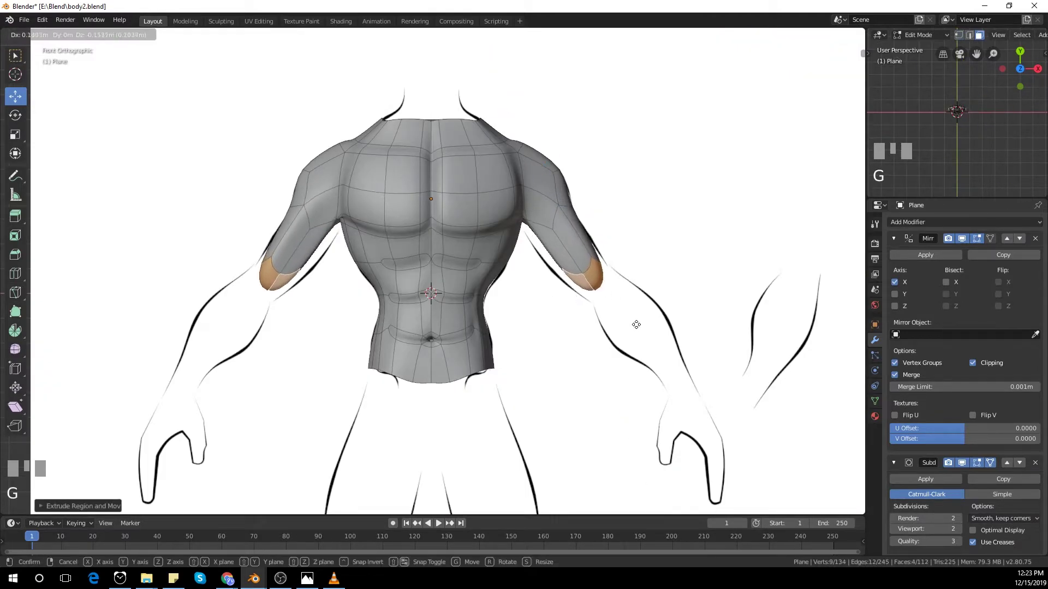
click(636, 325)
middle_drag(637, 325, 552, 334)
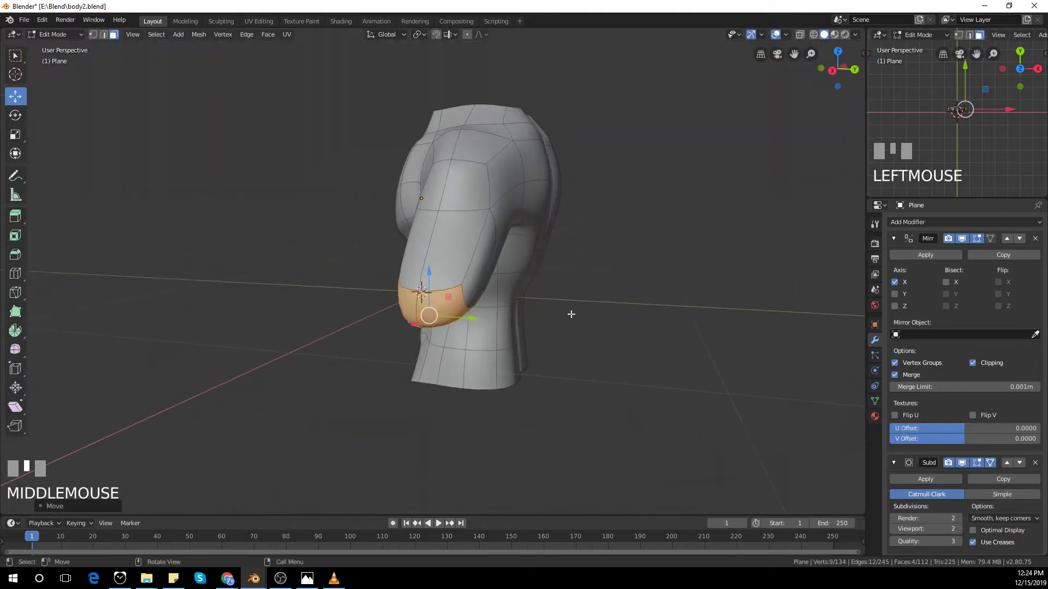
key(KP_3)
key(KP_1)
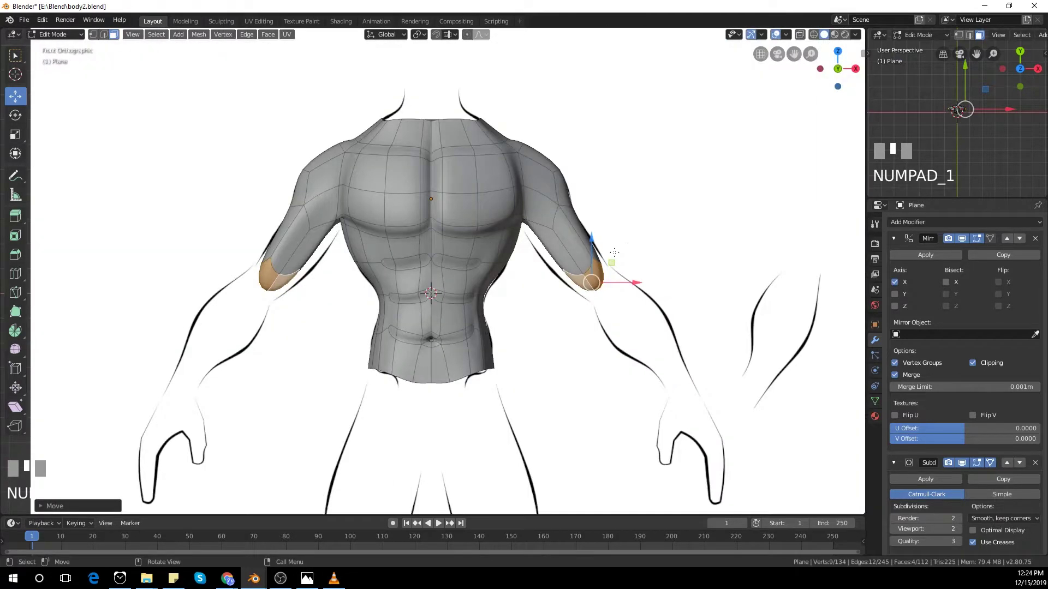
Step: Add a centred loop cut across the middle of the extruded upper arm
key(ctrl+r)
click(572, 240)
right_click(568, 236)
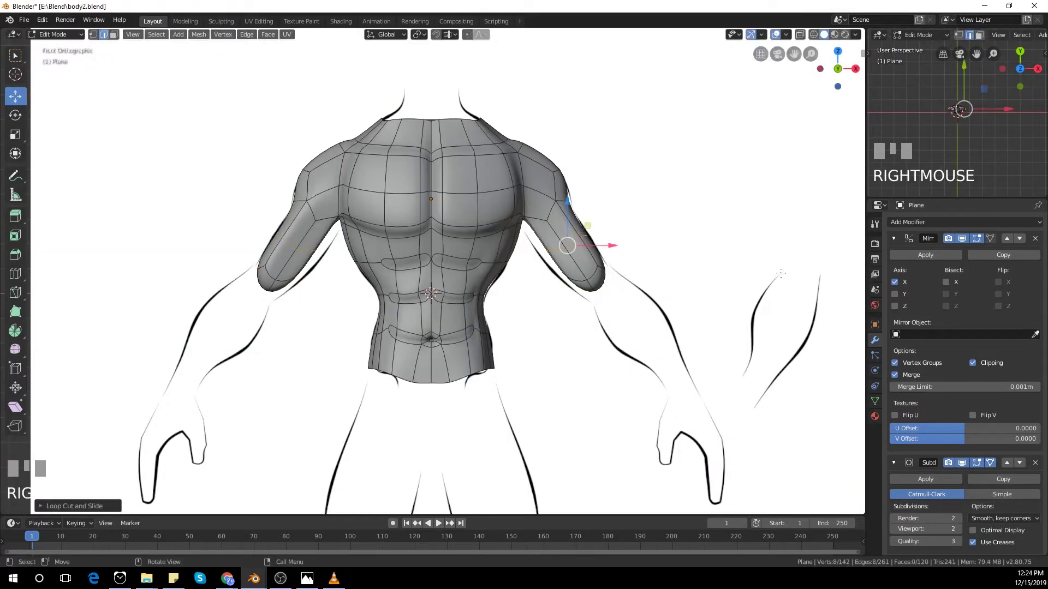
click(559, 316)
Step: Move the front vertex where the arm meets the shoulder up towards the armpit in front view
scroll(559, 316, up, 2)
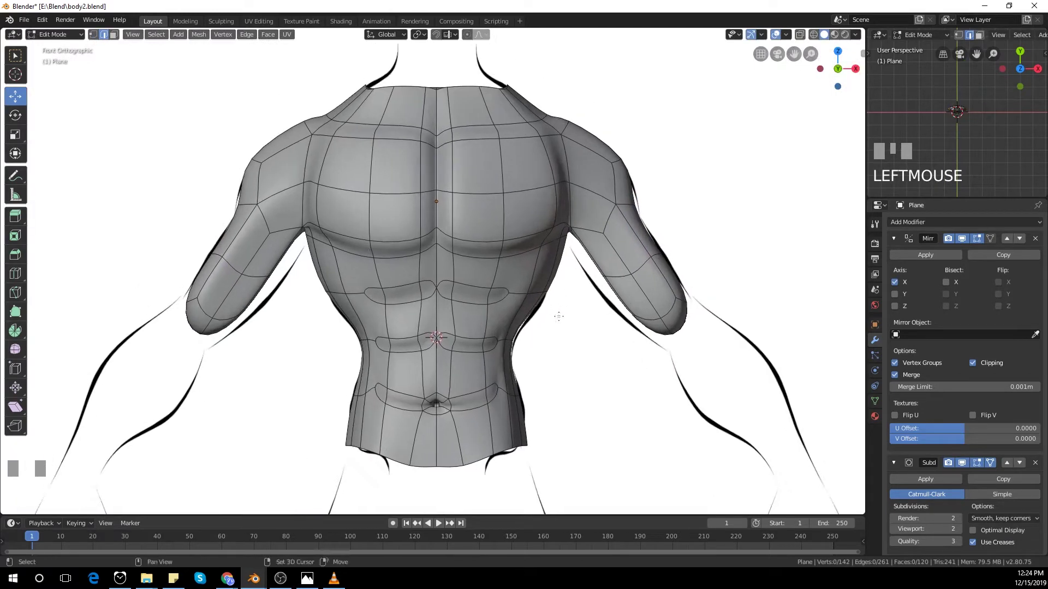
click(92, 34)
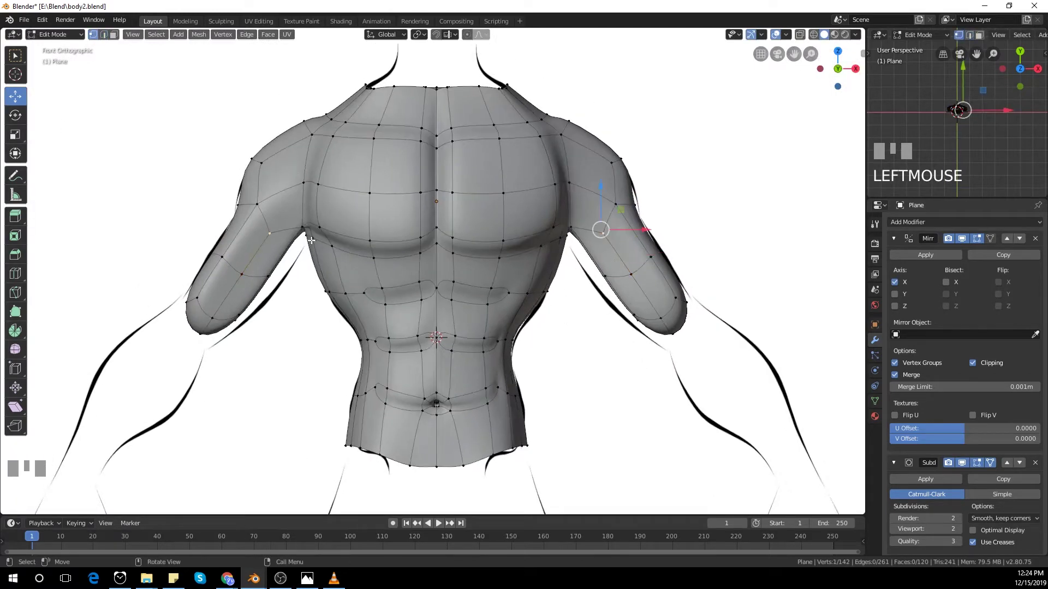
key(g)
right_click(574, 203)
key(g)
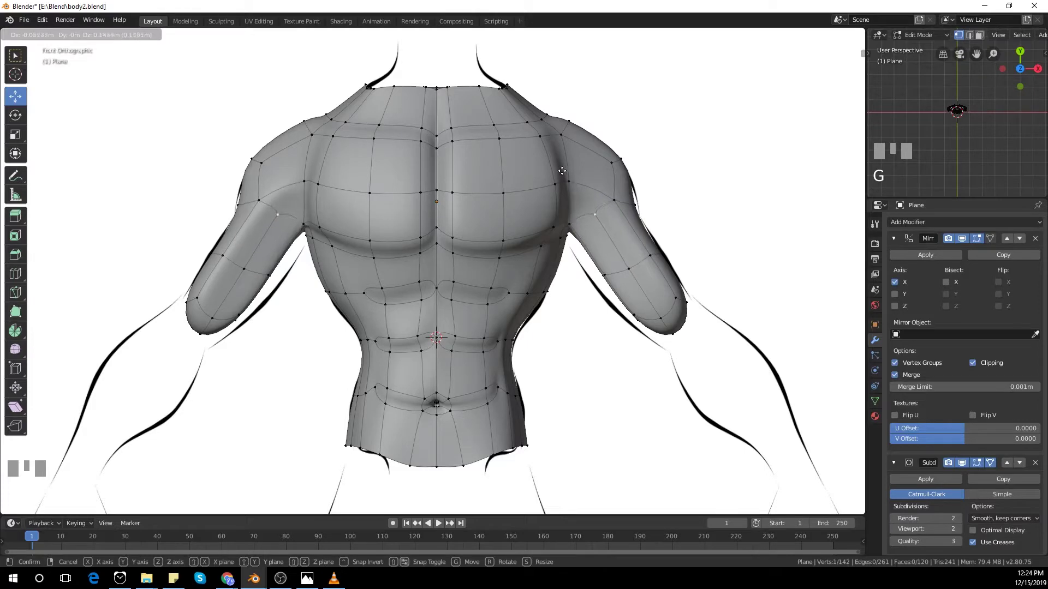
click(556, 158)
Step: Adjust the upper-arm vertices in depth from the side, moving the rear shoulder vertex back about 0.03 m along Y
middle_drag(703, 297, 605, 311)
click(550, 337)
drag(594, 334, 584, 334)
click(654, 337)
drag(708, 327, 700, 327)
middle_drag(687, 322, 594, 333)
click(456, 252)
middle_drag(515, 277, 557, 267)
drag(623, 226, 627, 227)
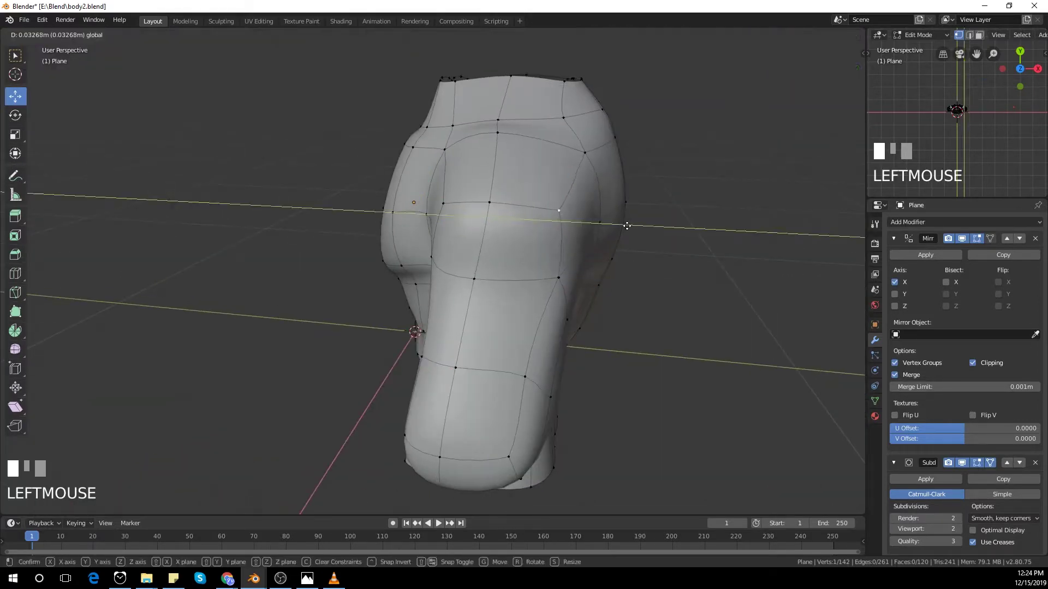
Step: Reposition an upper-arm vertex from above and shift the inner mid-arm vertex forward about 0.01 m along Y
middle_drag(606, 207, 633, 172)
click(519, 121)
click(564, 112)
drag(567, 62, 575, 41)
middle_drag(562, 136, 616, 180)
shift+middle_drag(616, 180, 545, 245)
drag(494, 294, 483, 296)
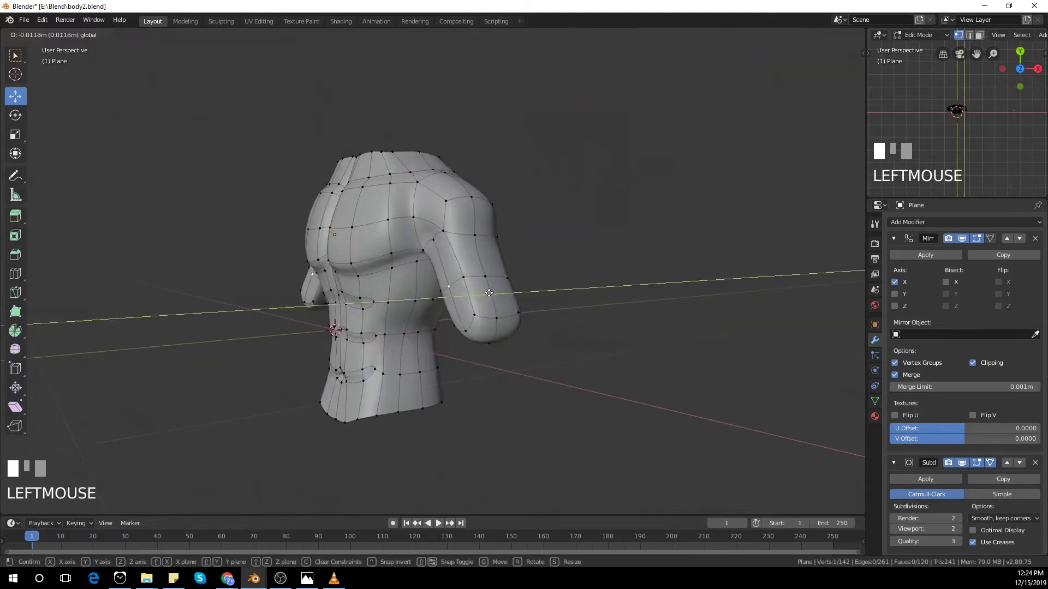
Step: Select the edges around the lower end of the upper arm and scale them uniformly and along X
alt+click(471, 291)
middle_drag(524, 306, 543, 251)
alt+shift+click(546, 253)
middle_drag(584, 314, 532, 349)
key(s)
click(525, 358)
key(s)
key(x)
click(529, 367)
Step: Nudge the vertices on the back of the upper arm to smooth its shape
middle_drag(382, 273, 367, 316)
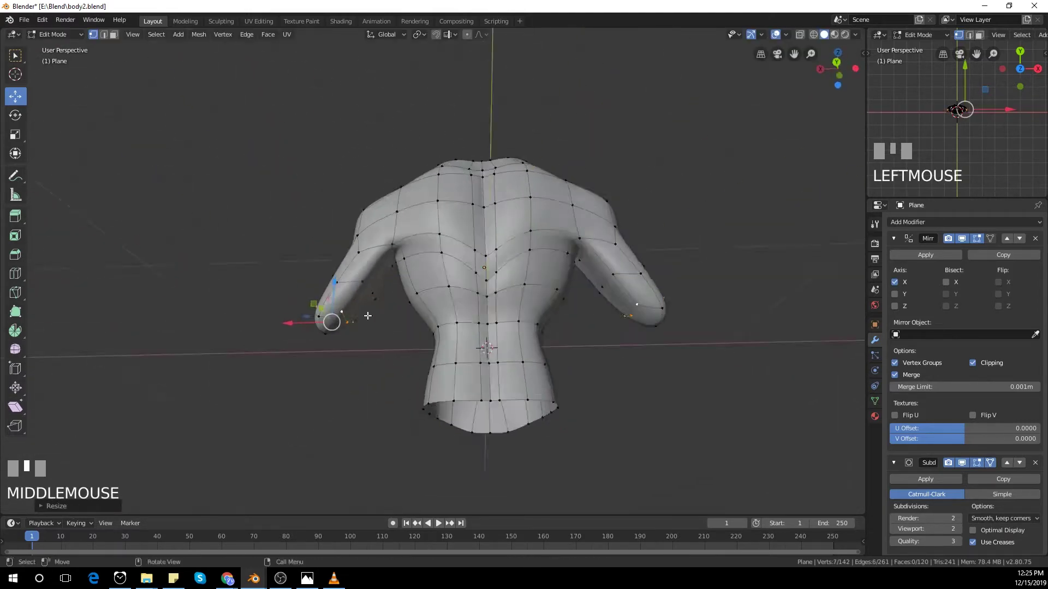
click(366, 286)
drag(327, 288, 337, 289)
middle_drag(337, 297, 349, 294)
click(326, 273)
drag(280, 272, 286, 273)
middle_drag(344, 333, 395, 356)
click(355, 262)
Step: Move the rear armpit-side arm vertex up towards the shoulder in back view
middle_drag(431, 308, 361, 227)
click(360, 228)
key(ctrl+KP_1)
scroll(400, 246, up, 3)
key(g)
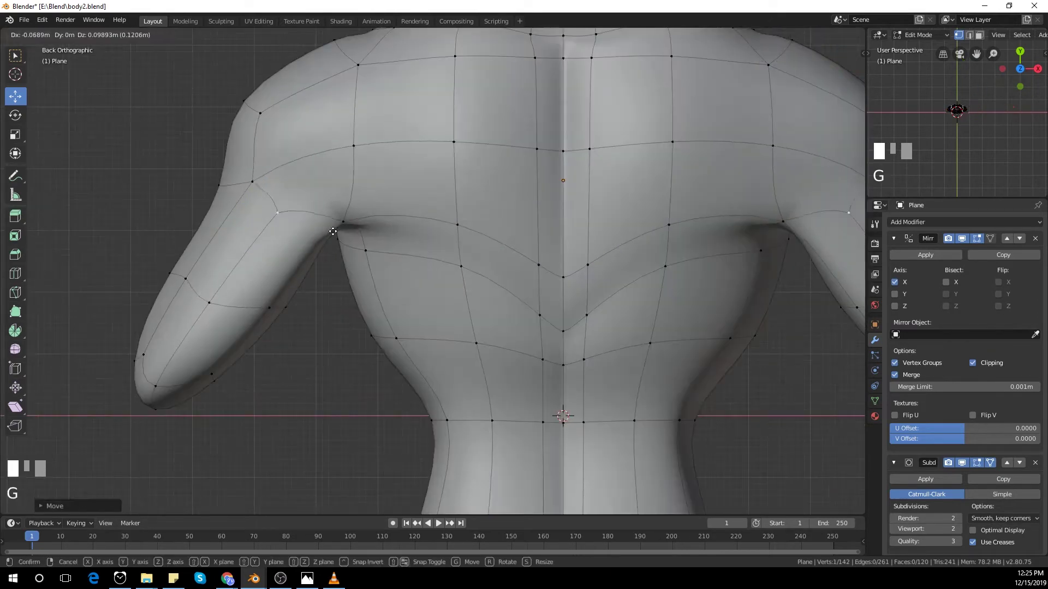
click(360, 198)
scroll(346, 327, down, 3)
Step: Reposition the mid-arm and outer shoulder vertices in back view and return to Object Mode
click(289, 297)
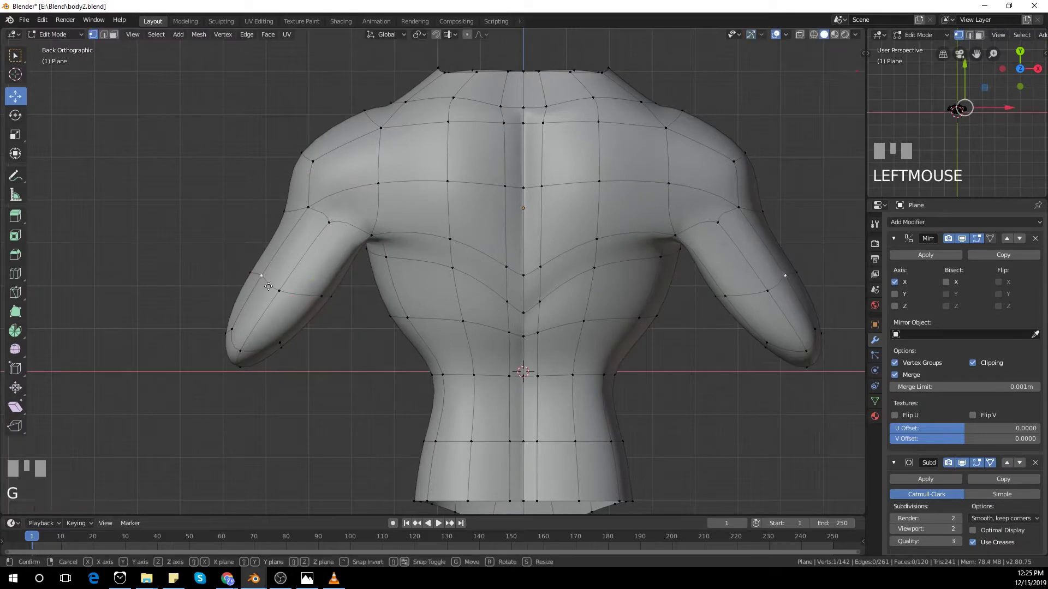
click(313, 162)
scroll(358, 168, down, 1)
shift+middle_drag(358, 168, 398, 262)
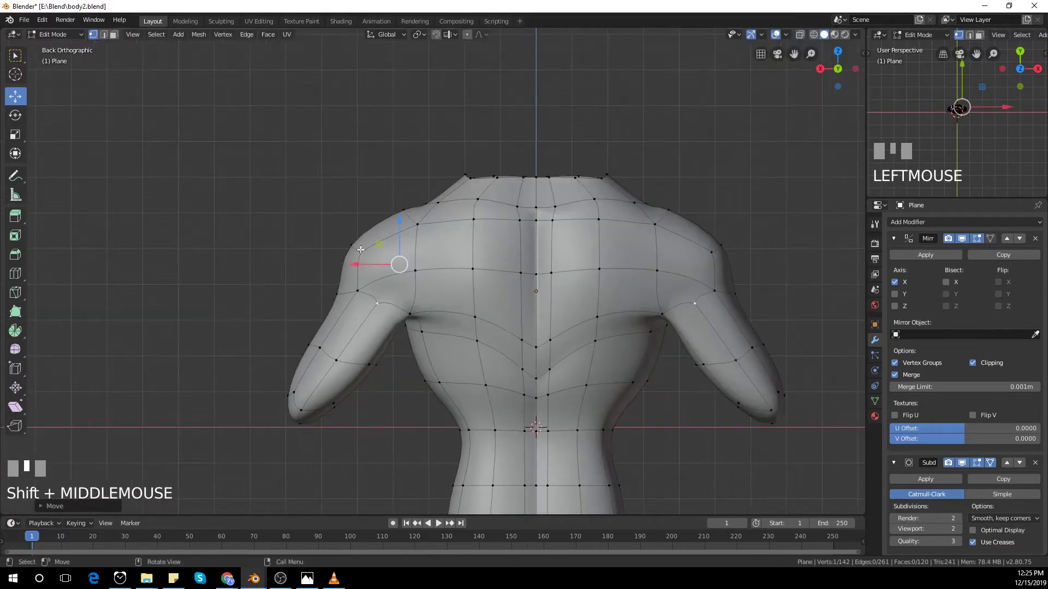
key(g)
key(Tab)
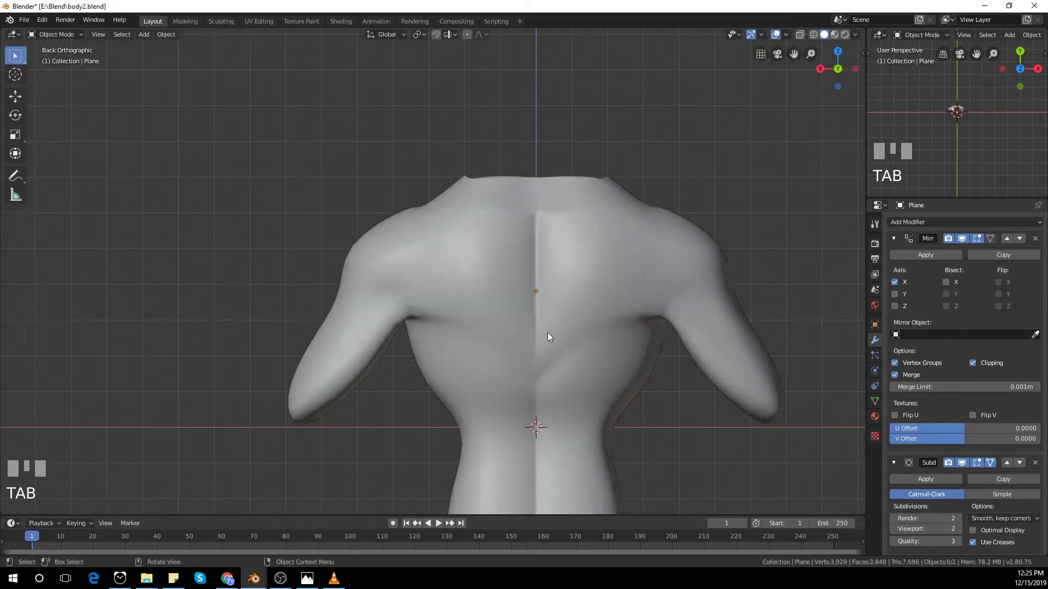
Step: Nudge the vertex at the side of the ribcage in front view to follow the reference outline
middle_drag(548, 332, 514, 335)
key(ctrl+KP_1)
key(KP_1)
scroll(406, 299, up, 3)
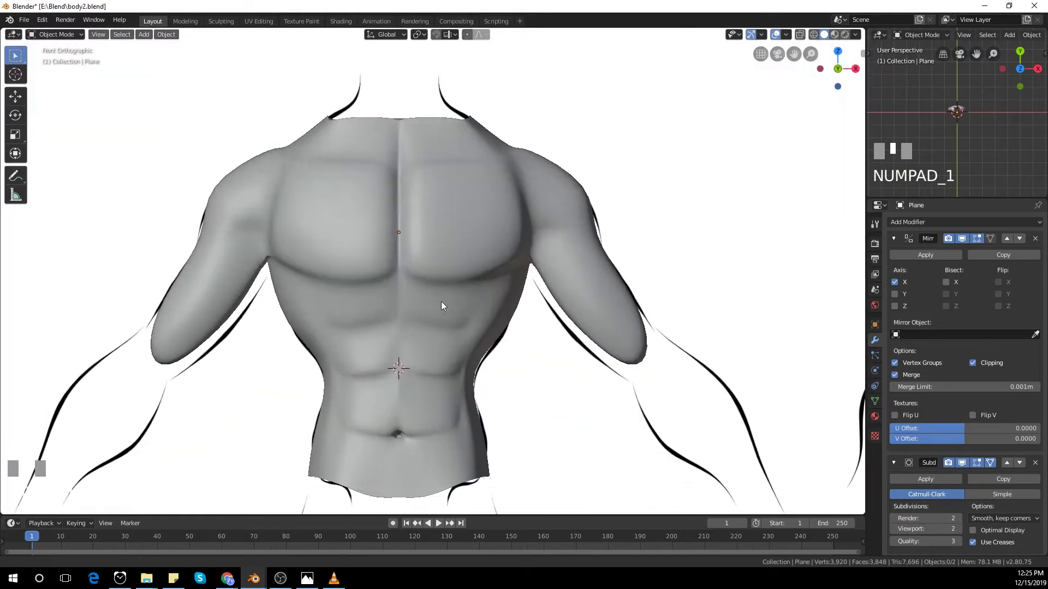
key(Tab)
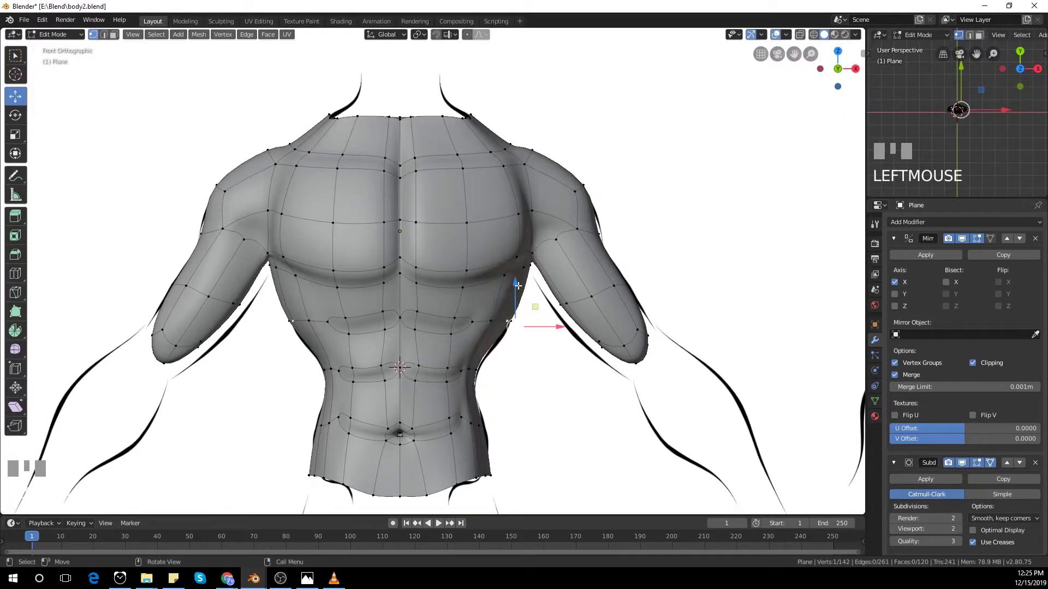
mouse_move(518, 286)
mouse_down()
mouse_move(518, 276)
mouse_move(513, 288)
mouse_up()
key(Tab)
key(Tab)
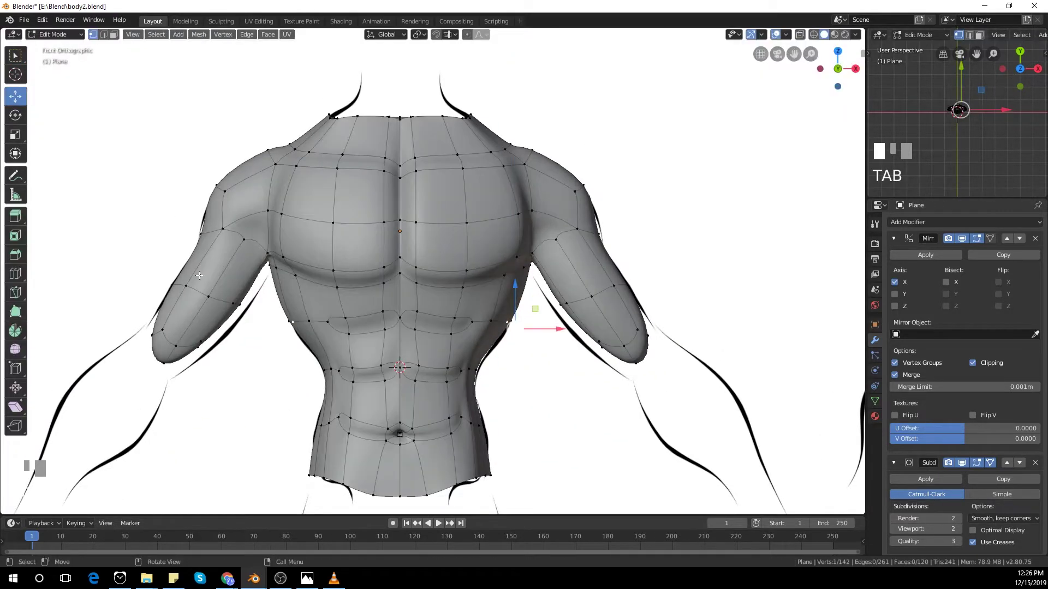
Step: Shift a front shoulder vertex slightly backward from the side and check the smoothed arm
middle_drag(549, 276, 437, 273)
click(437, 244)
drag(480, 242, 487, 241)
key(Tab)
middle_drag(482, 306, 510, 315)
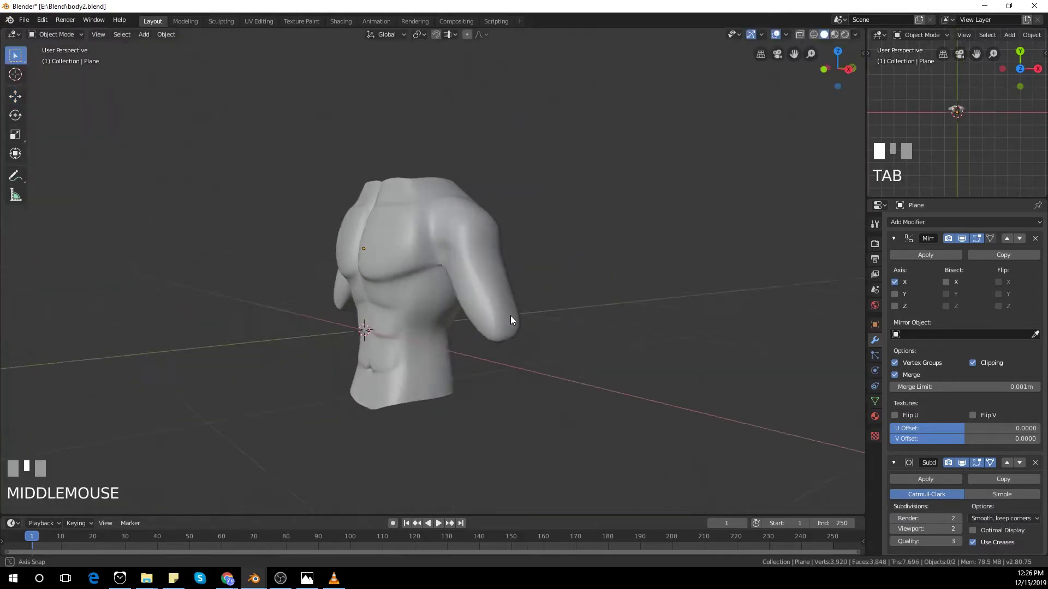
Step: Raise the front vertex beside the armpit and pull a neighbouring shoulder vertex forward
key(Tab)
shift+middle_drag(521, 262, 500, 369)
click(497, 319)
drag(491, 282, 492, 273)
middle_drag(557, 323, 495, 355)
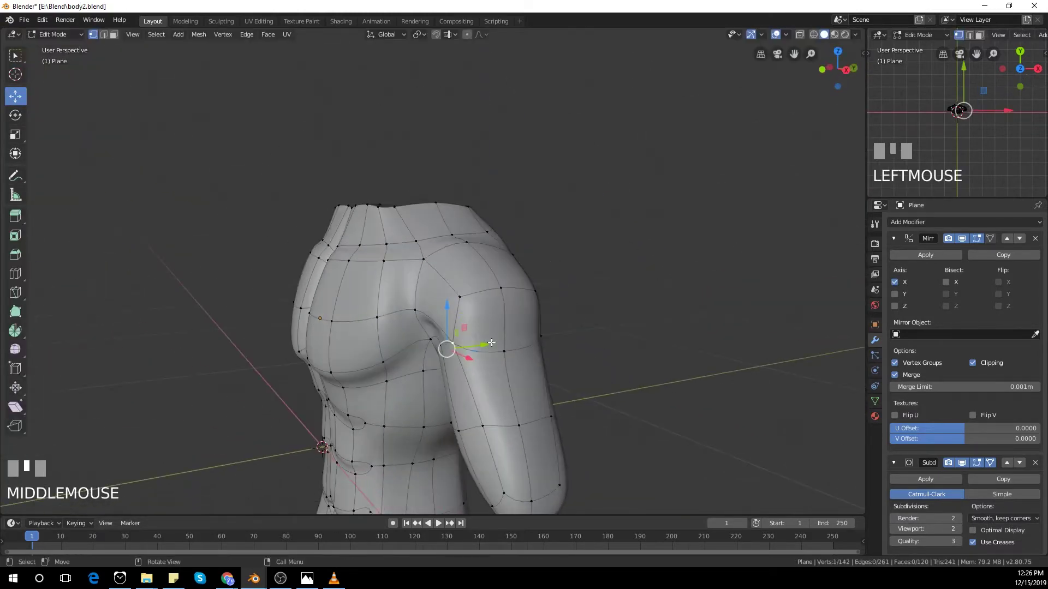
click(506, 337)
drag(546, 338, 538, 339)
middle_drag(472, 423, 548, 412)
Step: Move the front vertex at the top of the arm outward and level with the shoulder loop in front view
key(Tab)
scroll(555, 399, down, 3)
key(KP_1)
scroll(562, 351, up, 3)
key(Tab)
scroll(562, 351, down, 3)
click(499, 308)
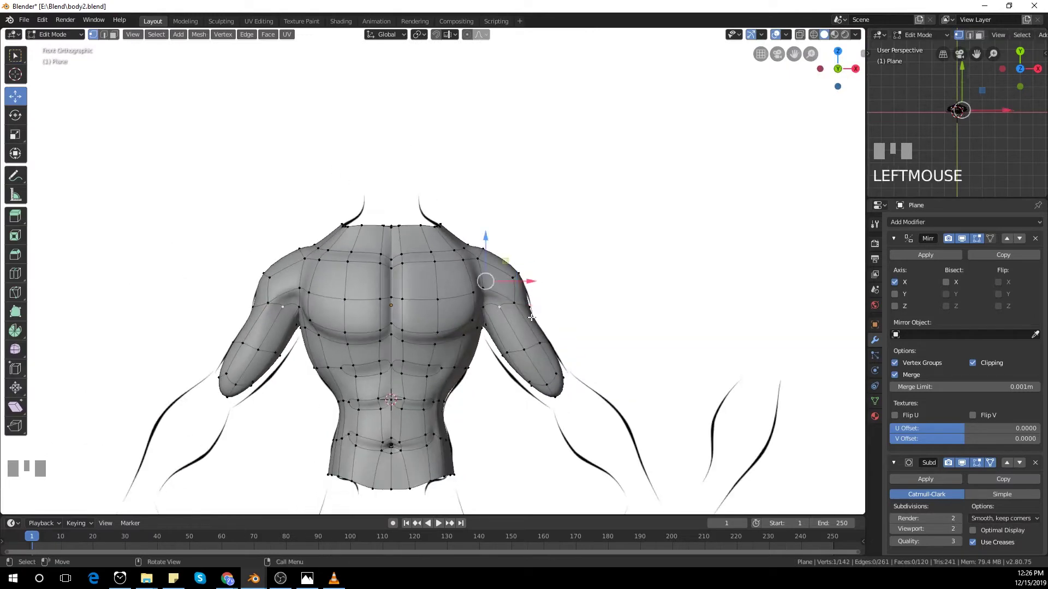
key(g)
click(507, 337)
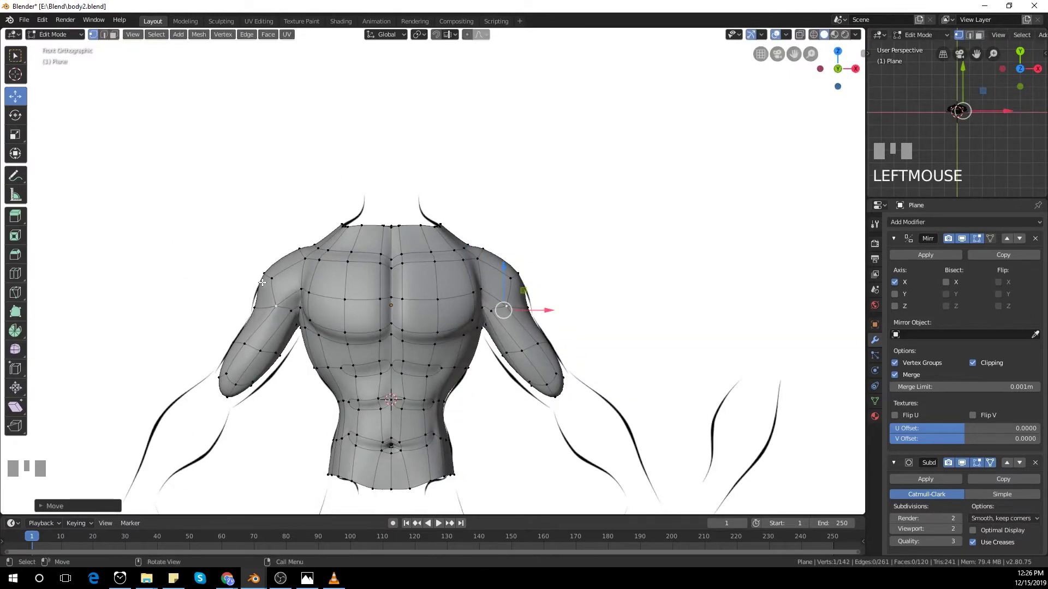
Step: Reposition the front shoulder vertex and the outer mid-arm vertex in front view to refine the arm's contour
click(510, 280)
key(g)
click(508, 298)
click(527, 308)
key(g)
click(538, 346)
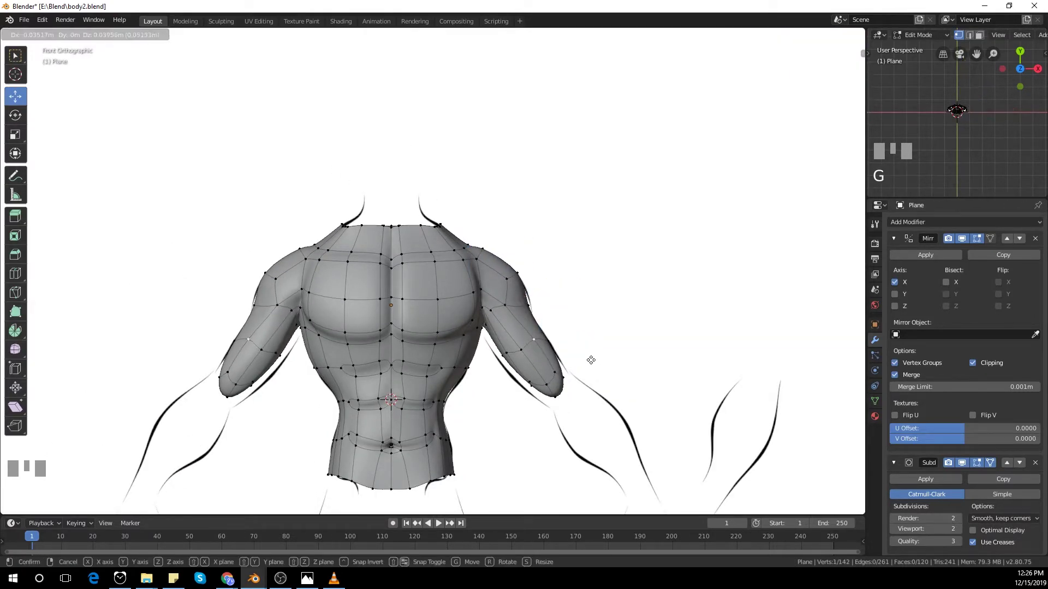
click(523, 355)
Step: Nudge a vertex near the lower end of the upper arm and return the torso to Object Mode
alt+click(548, 386)
click(114, 34)
middle_drag(215, 400, 407, 390)
click(103, 34)
shift+middle_drag(403, 321, 300, 331)
click(93, 34)
middle_drag(363, 370, 341, 262)
click(229, 401)
scroll(246, 404, up, 2)
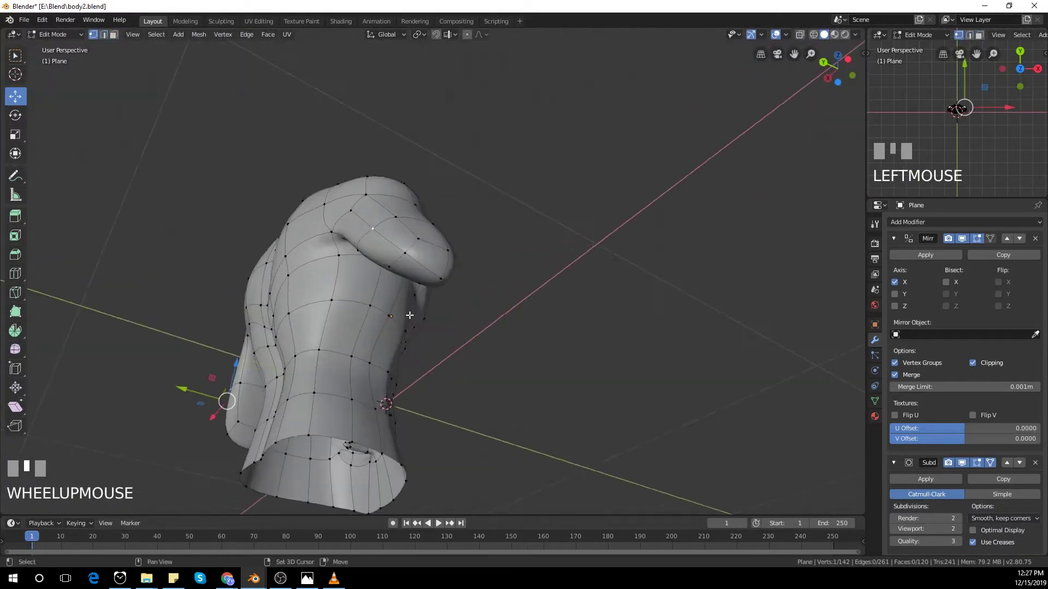
middle_drag(246, 403, 202, 448)
drag(189, 477, 195, 481)
middle_drag(273, 355, 491, 404)
scroll(491, 406, down, 2)
key(Tab)
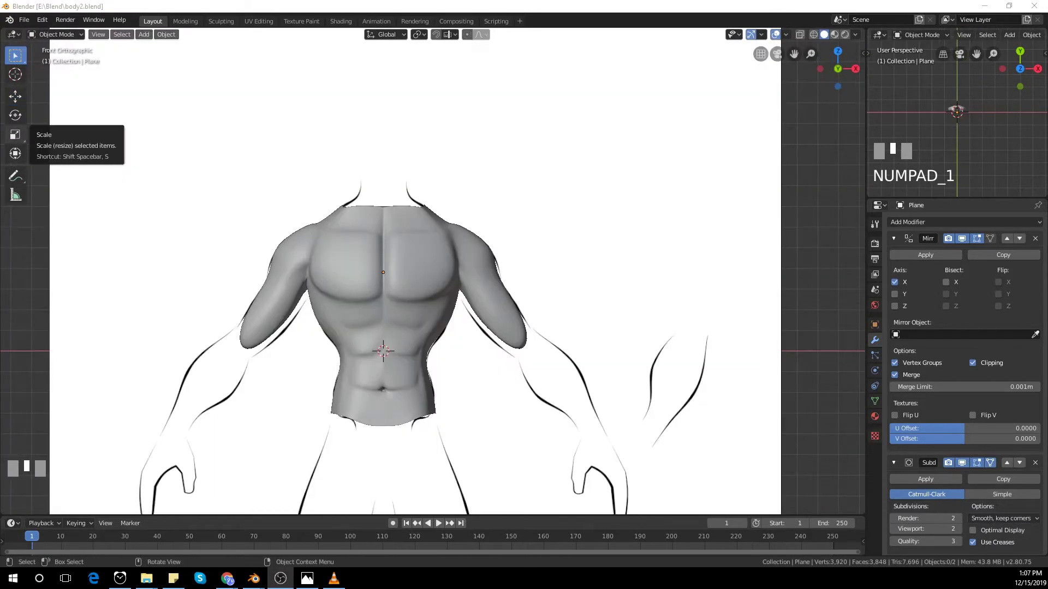
Step: Return to Edit Mode and nudge the inner vertex near the lower end of the upper arm to fit the drawing
middle_drag(401, 382, 373, 317)
key(KP_1)
key(Tab)
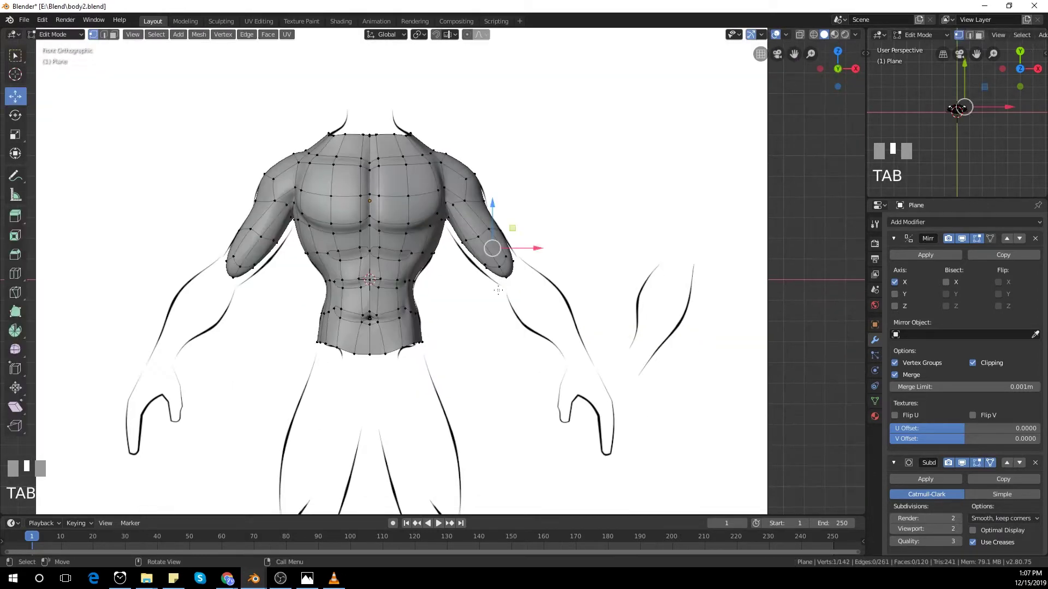
scroll(506, 267, up, 1)
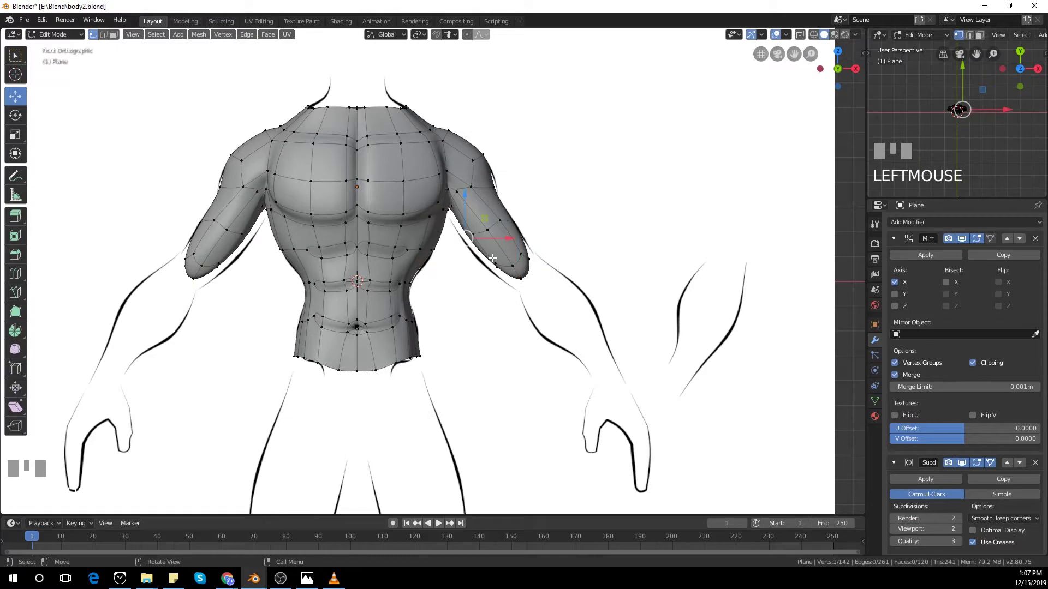
key(g)
click(484, 236)
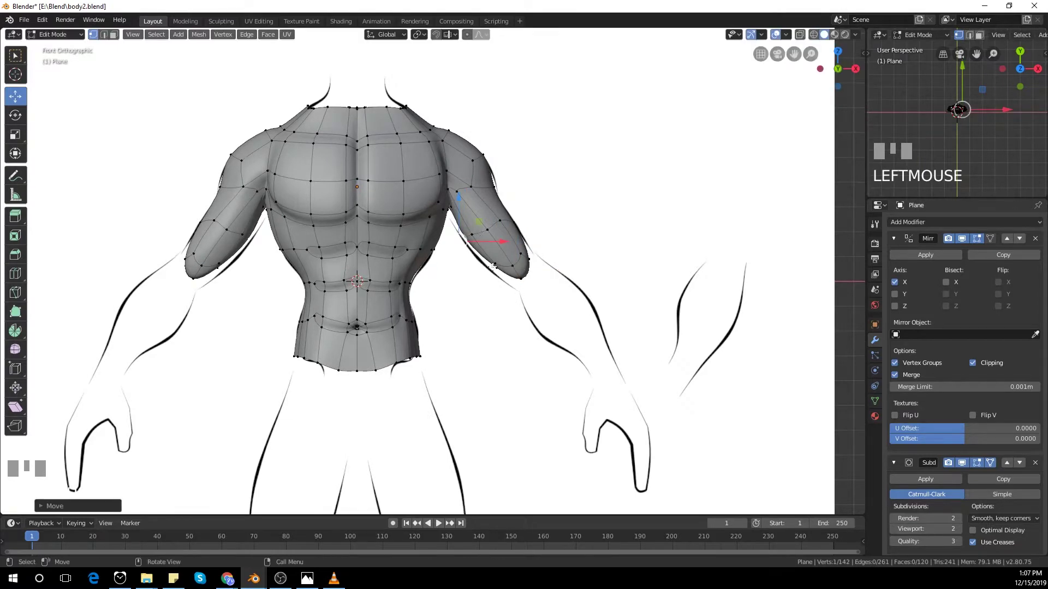
alt+click(201, 264)
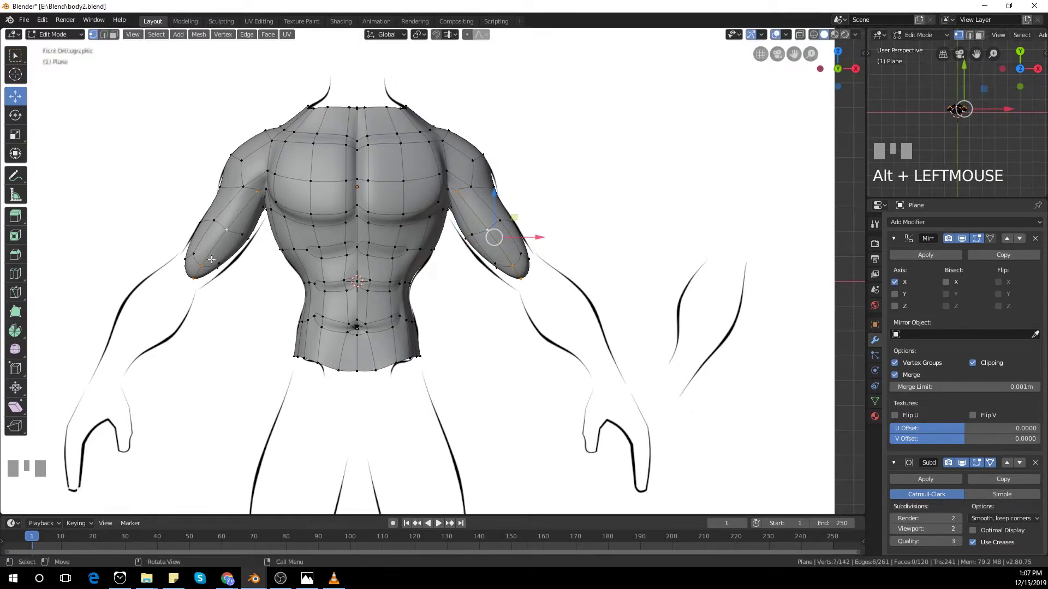
scroll(277, 292, up, 2)
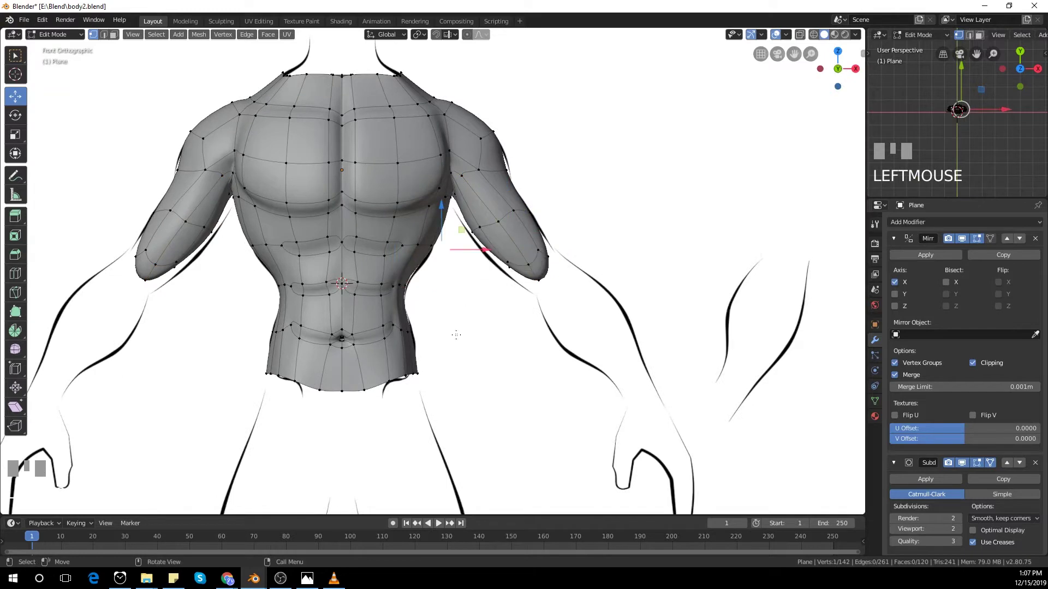
Step: Extrude the torso's open lower edge loop downward to the top of the drawn thighs
shift+middle_drag(448, 371, 470, 296)
alt+click(381, 317)
shift+middle_drag(420, 386, 425, 350)
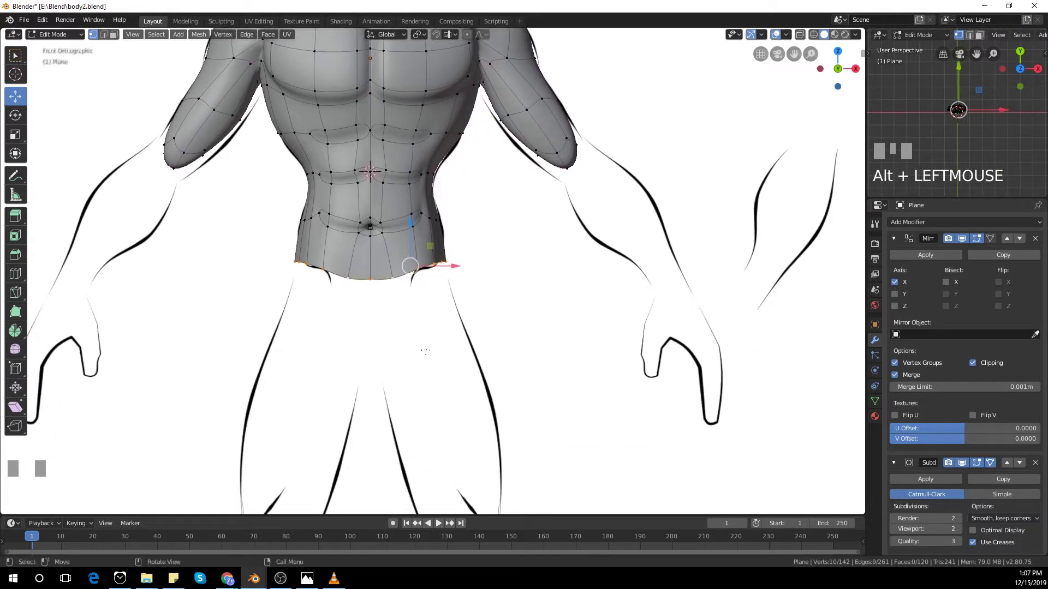
key(e)
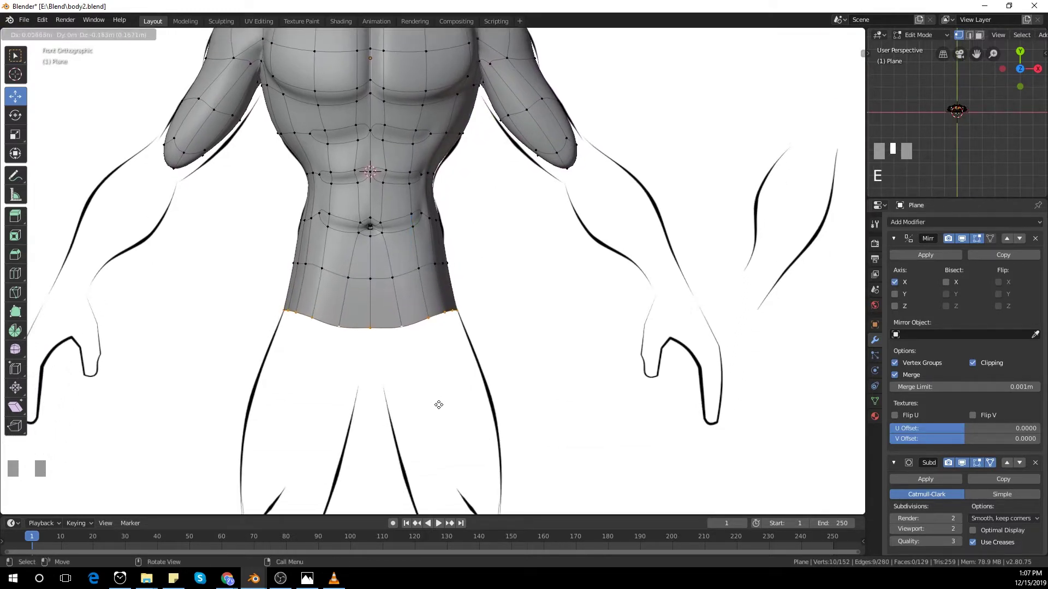
click(446, 424)
Step: Reposition the front vertices of the new hip edge to shape its lower contour
click(411, 350)
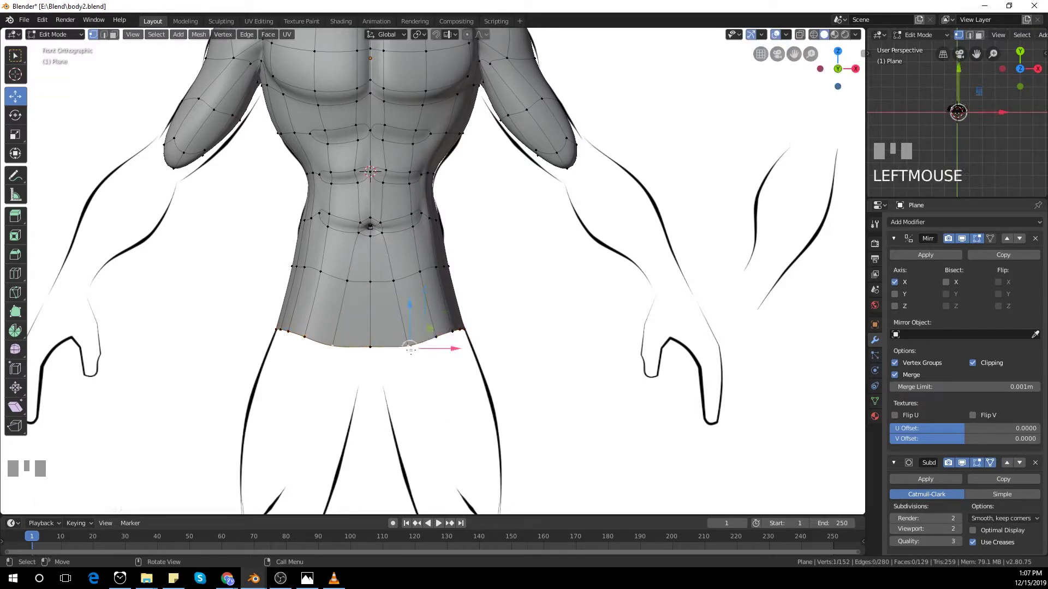
drag(448, 351, 469, 338)
shift+middle_drag(319, 259, 321, 355)
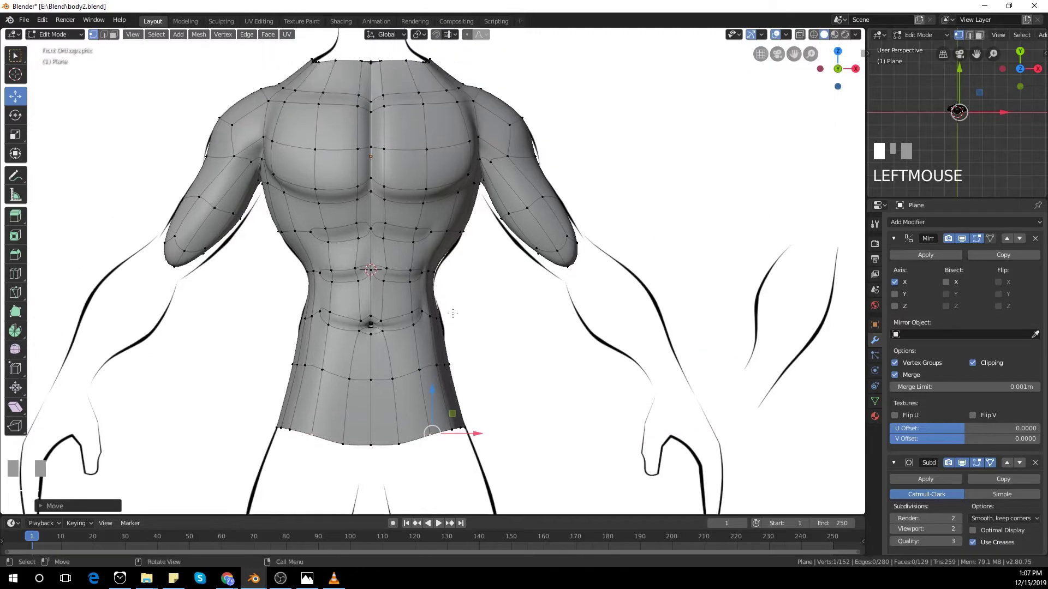
Step: Widen the hip edge loop along Y in side view, shift it backward and raise it slightly
middle_drag(473, 309, 346, 321)
key(KP_3)
middle_drag(613, 388, 538, 423)
key(KP_1)
key(KP_3)
alt+click(533, 428)
key(s)
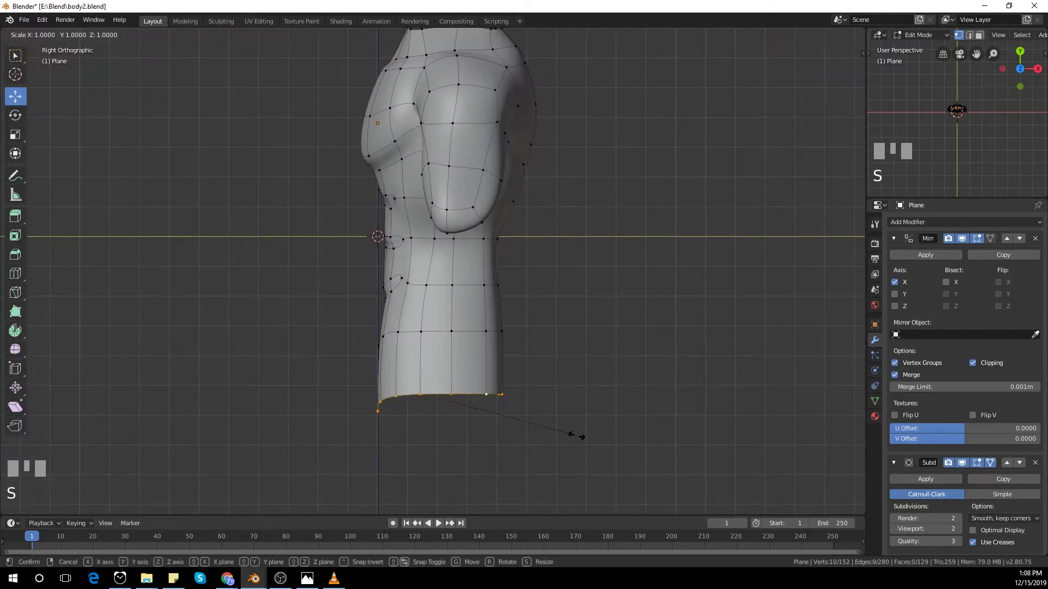
key(y)
click(589, 438)
drag(483, 401, 490, 402)
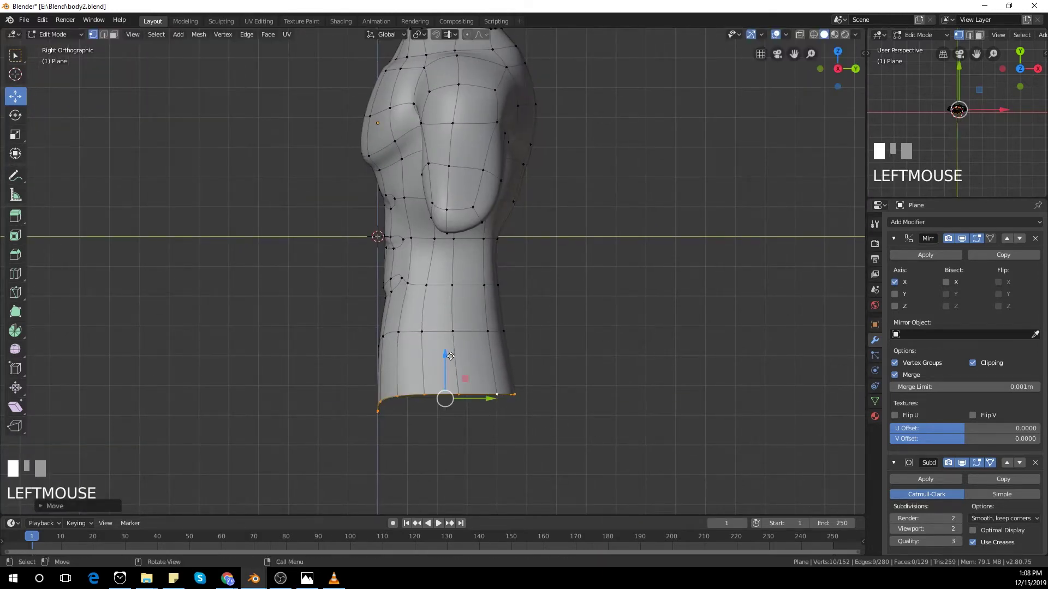
drag(451, 357, 456, 343)
Step: Scale the hip edge loop along X in front view to match the drawn hip width
scroll(456, 343, down, 3)
middle_drag(457, 344, 519, 371)
key(KP_1)
key(s)
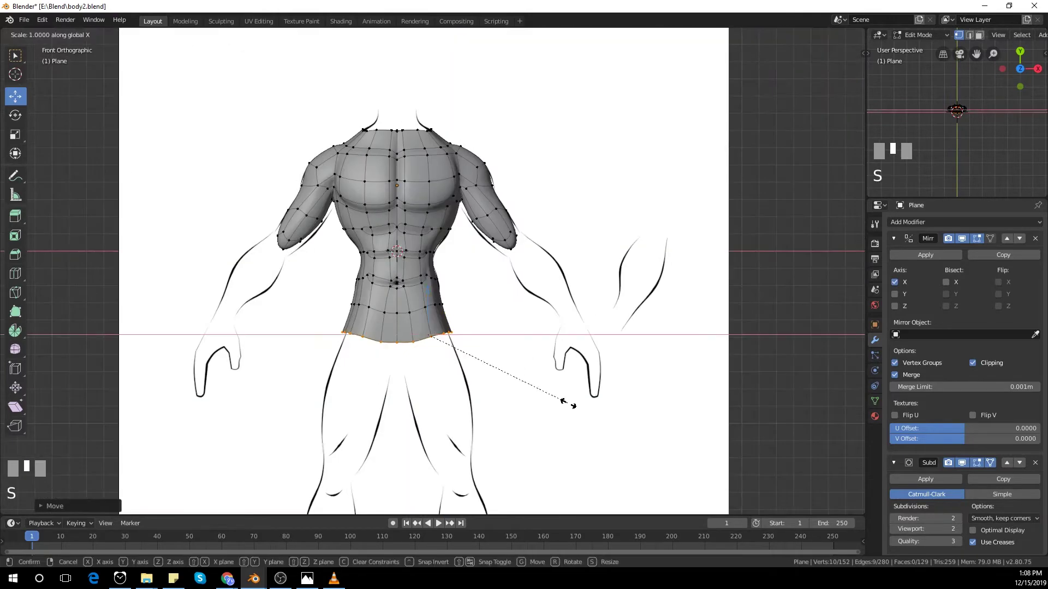
click(547, 387)
scroll(451, 428, up, 3)
scroll(398, 344, down, 2)
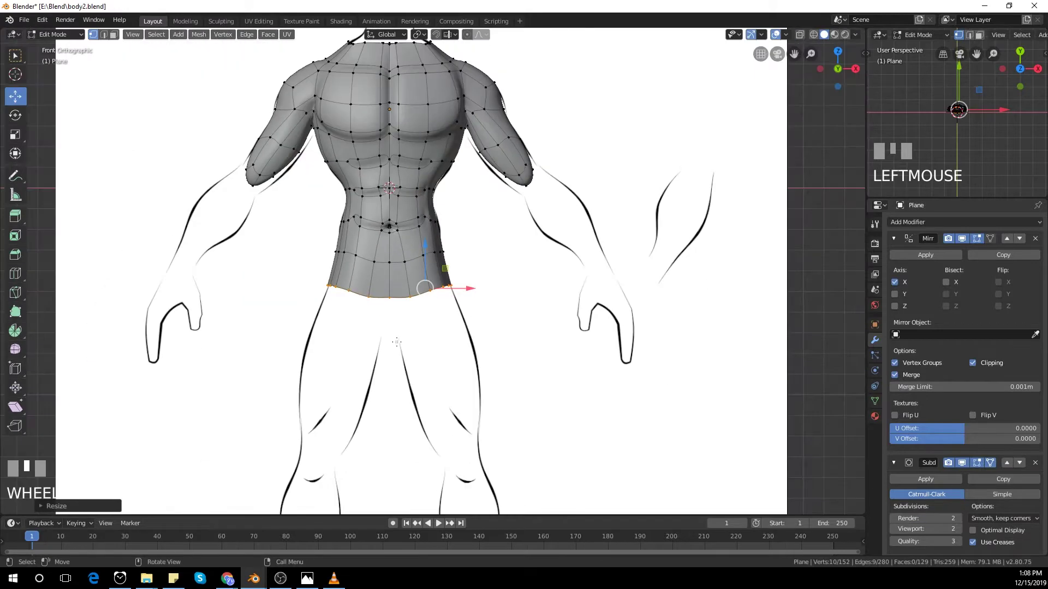
scroll(460, 355, down, 1)
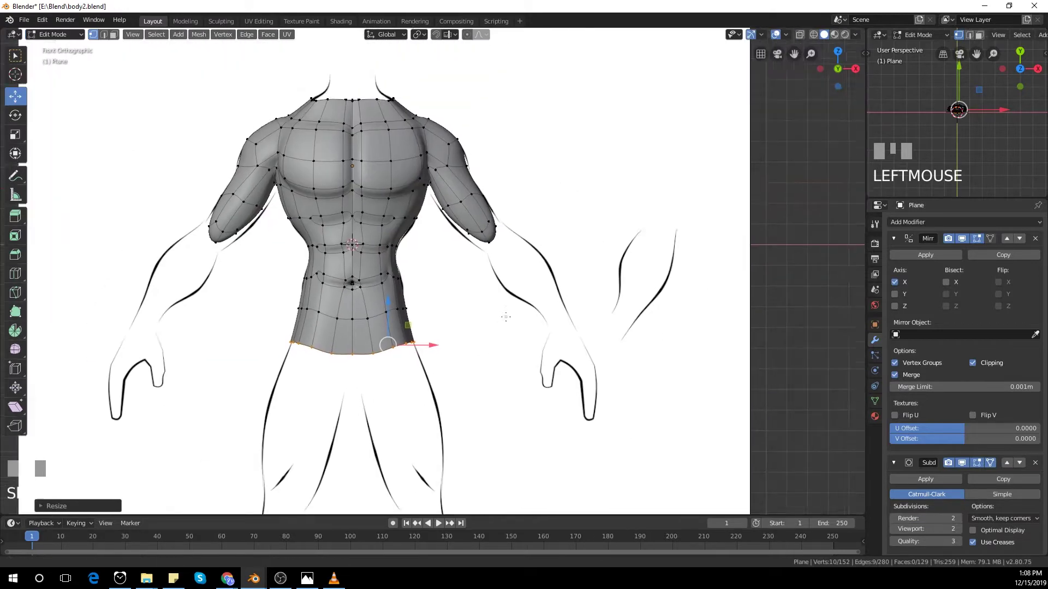
Step: Extrude the four faces at the arm's lower end and move them along the drawn forearm
middle_drag(461, 355, 463, 332)
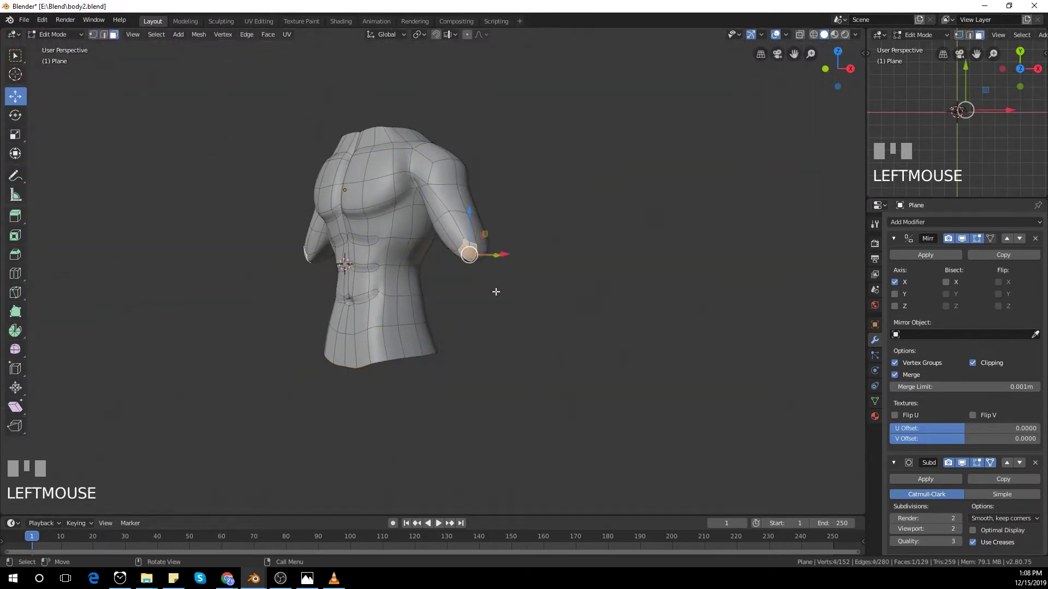
middle_drag(495, 292, 445, 167)
shift+click(473, 242)
shift+click(463, 203)
scroll(502, 257, up, 3)
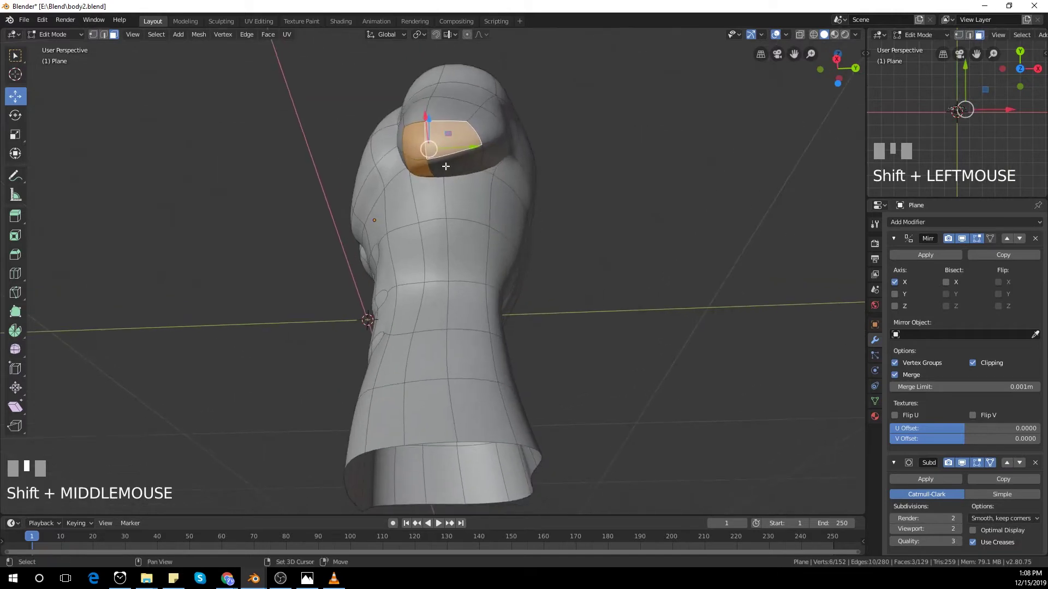
shift+click(446, 166)
key(KP_1)
scroll(444, 297, down, 2)
key(e)
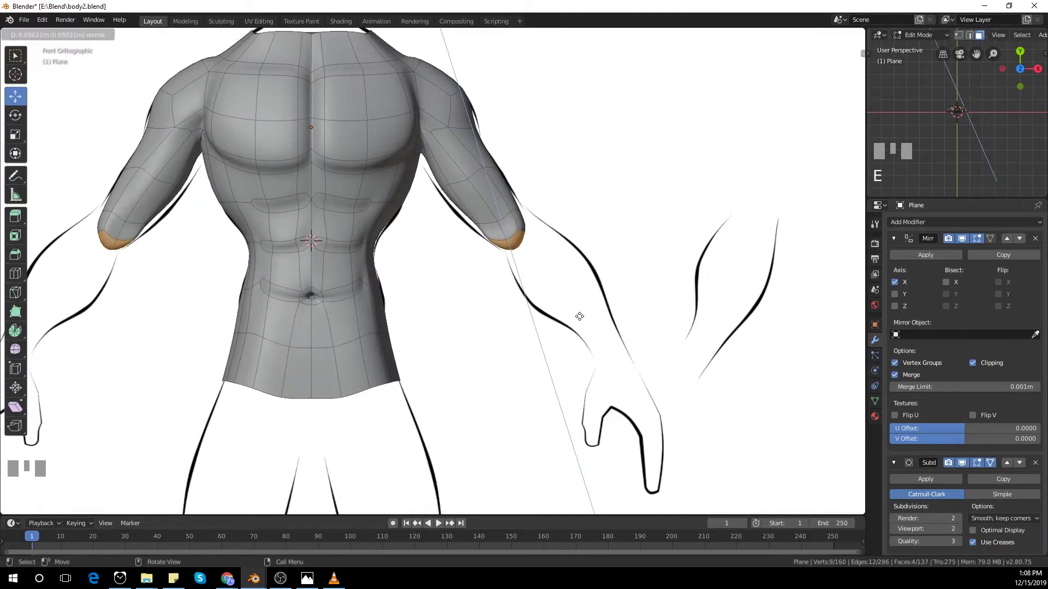
key(g)
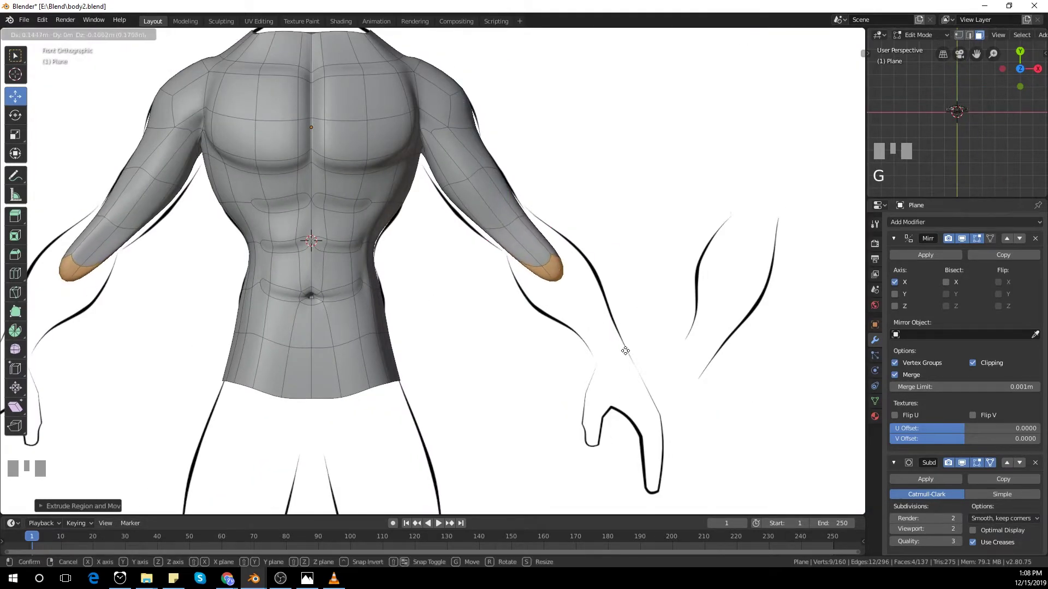
click(625, 350)
Step: Enlarge the extruded arm end and reposition it within the forearm outline
key(s)
click(732, 408)
key(g)
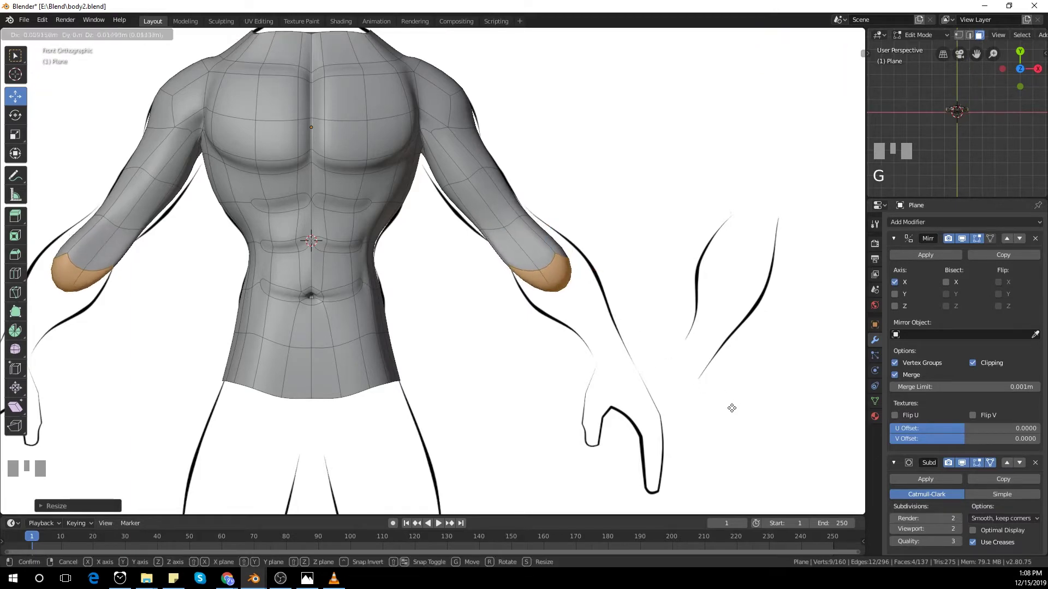
click(735, 407)
Step: Try adding two edge loops around the arm near the elbow and undo them
middle_drag(600, 354, 419, 296)
key(ctrl+r)
click(367, 227)
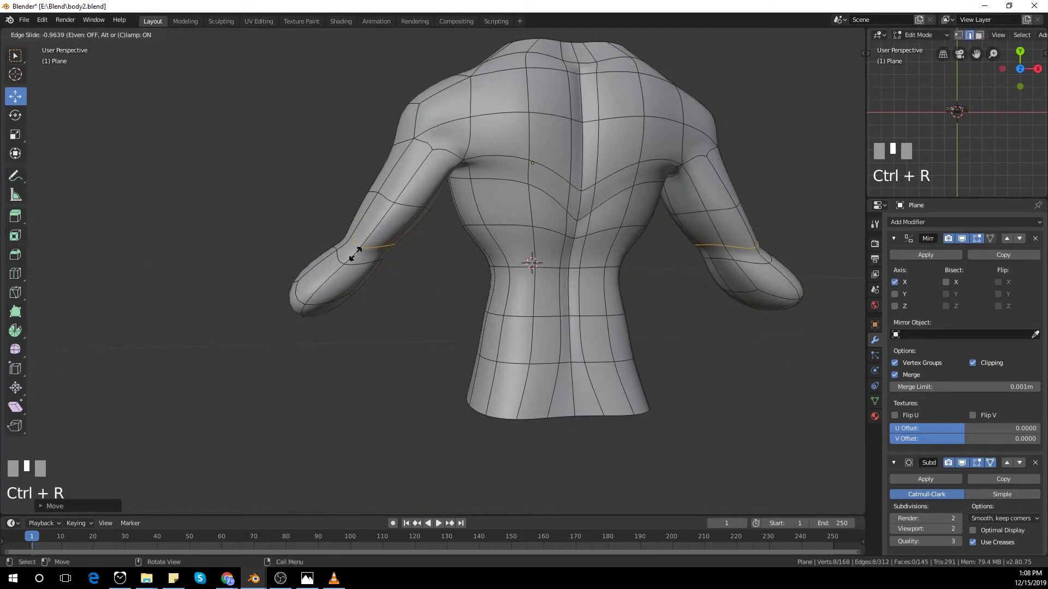
click(363, 249)
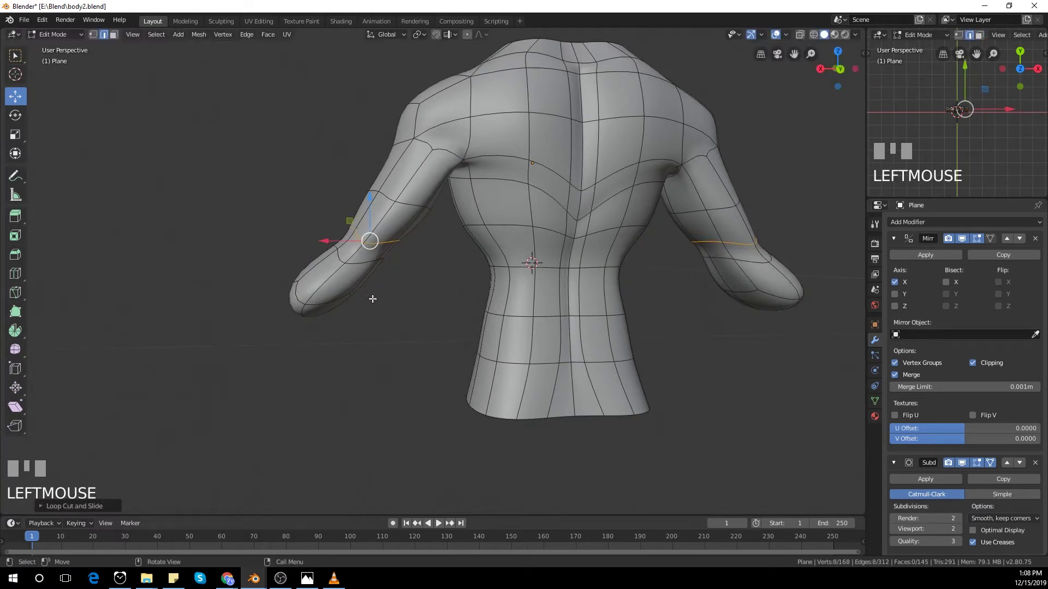
middle_drag(373, 301, 404, 406)
scroll(330, 261, up, 1)
key(ctrl+r)
click(355, 243)
right_click(355, 250)
scroll(348, 292, up, 2)
key(ctrl+z)
key(ctrl+z)
Step: Switch to vertex selection and reposition the vertices at the back of the elbow
click(93, 34)
click(365, 306)
middle_drag(393, 349, 354, 329)
key(g)
click(446, 385)
key(g)
click(456, 362)
drag(354, 329, 345, 340)
Step: Adjust the remaining vertices around the elbow from several angles to smooth the arm's bend
middle_drag(345, 339, 417, 307)
click(428, 304)
middle_drag(428, 304, 408, 291)
drag(408, 292, 401, 289)
middle_drag(401, 289, 406, 322)
drag(406, 322, 404, 344)
click(404, 340)
click(379, 317)
drag(369, 314, 382, 313)
Step: Add two edge loops around the arm at the elbow, leaving the second one centred
middle_drag(386, 389, 395, 391)
key(ctrl+r)
click(370, 368)
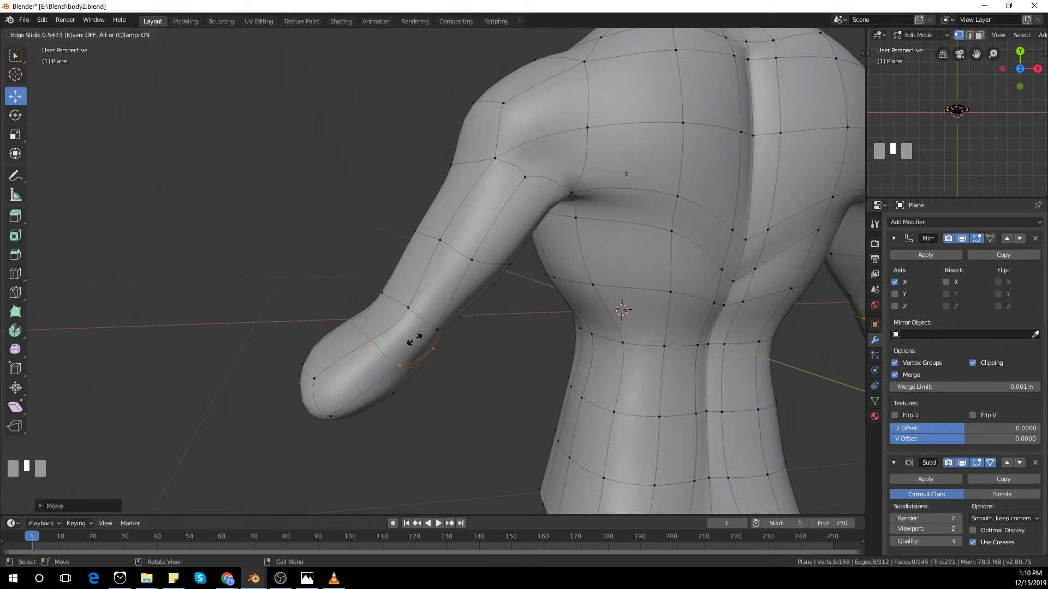
click(406, 344)
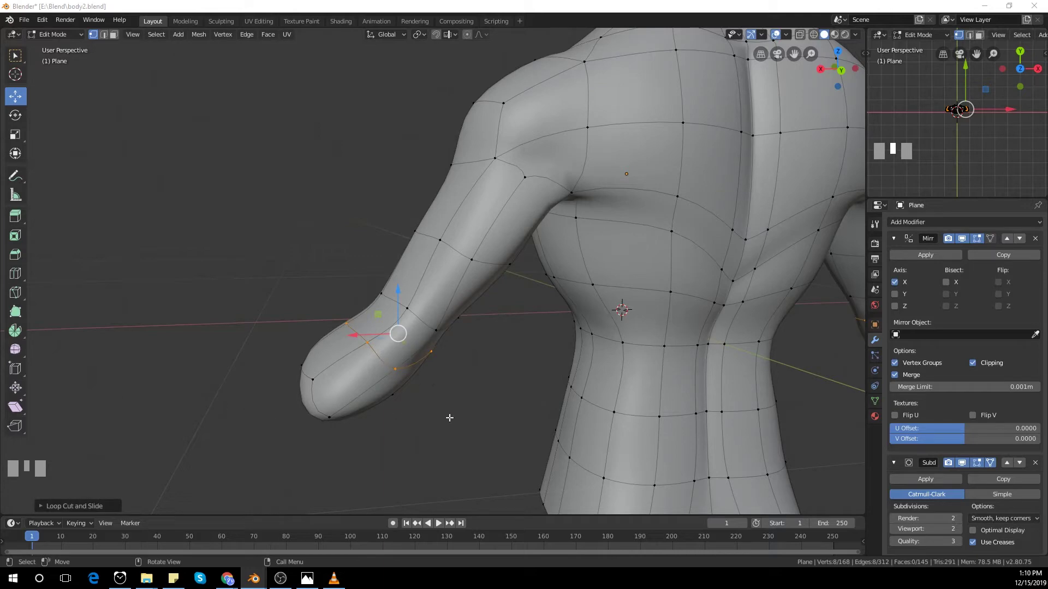
middle_drag(449, 417, 337, 373)
key(ctrl+r)
click(380, 317)
right_click(381, 318)
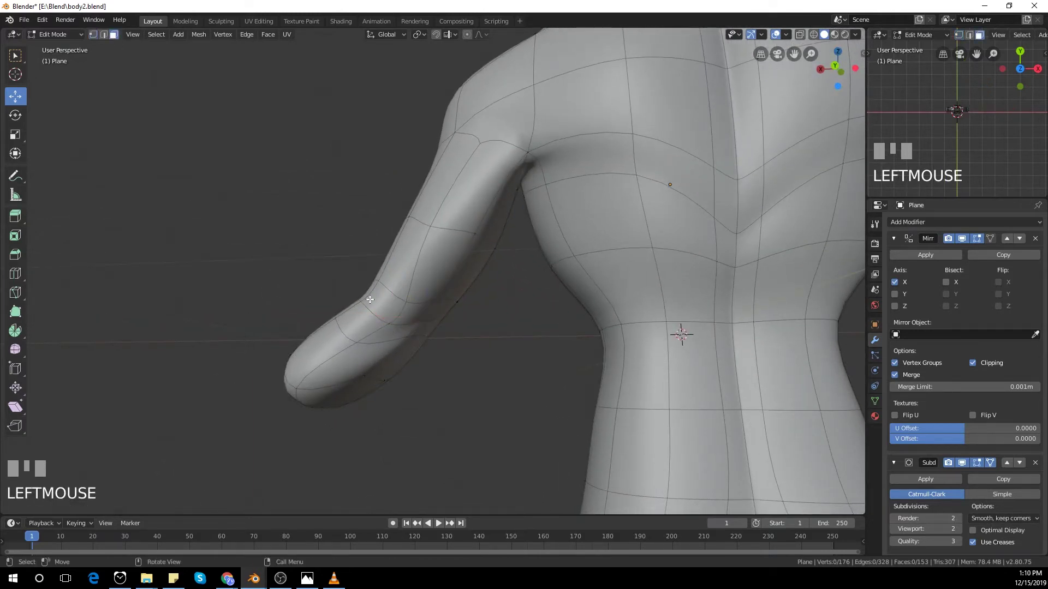
Step: Delete the faces between the new edge loops at the elbow to open a gap
shift+click(420, 312)
click(378, 331)
click(384, 335)
key(x)
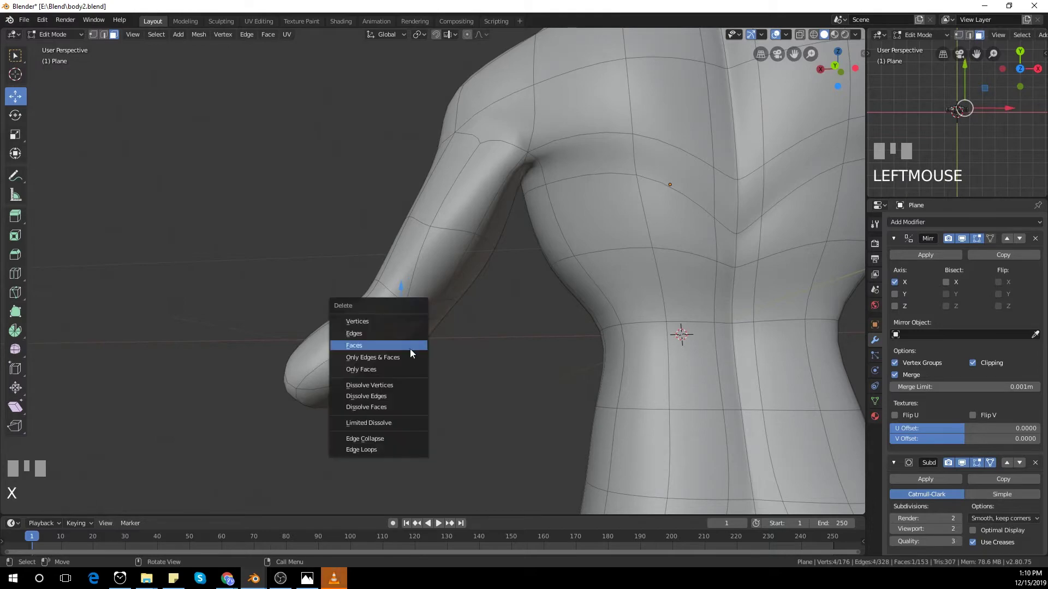
click(409, 348)
middle_drag(421, 373, 442, 423)
click(403, 298)
scroll(429, 366, up, 2)
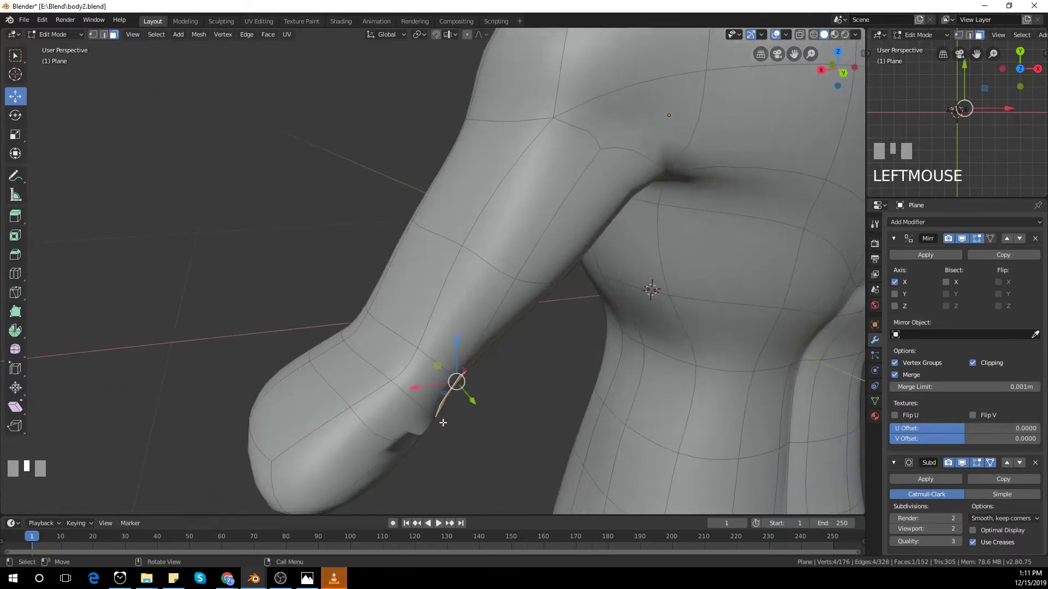
key(x)
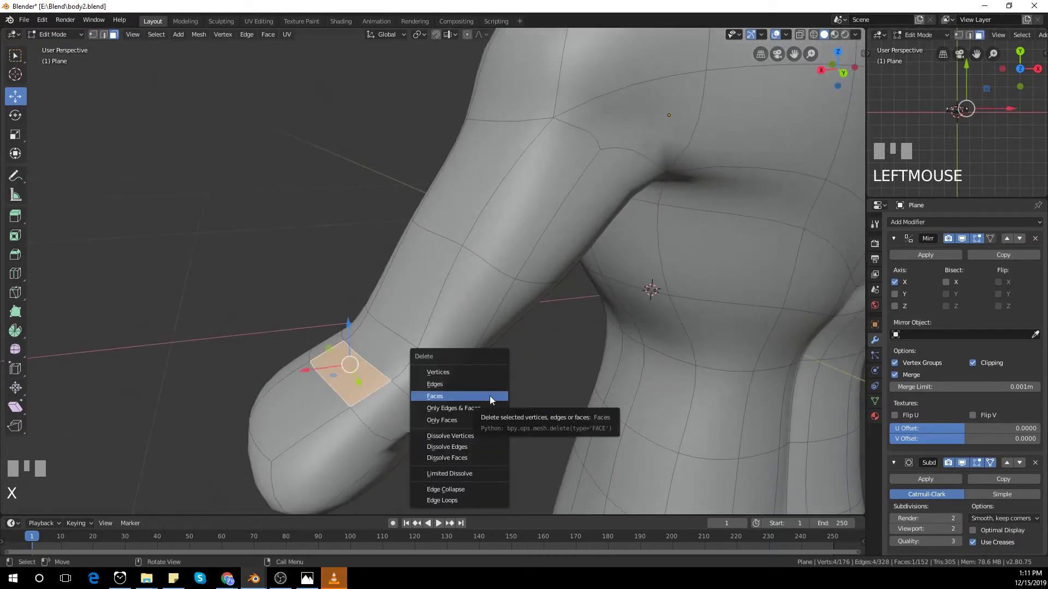
click(490, 395)
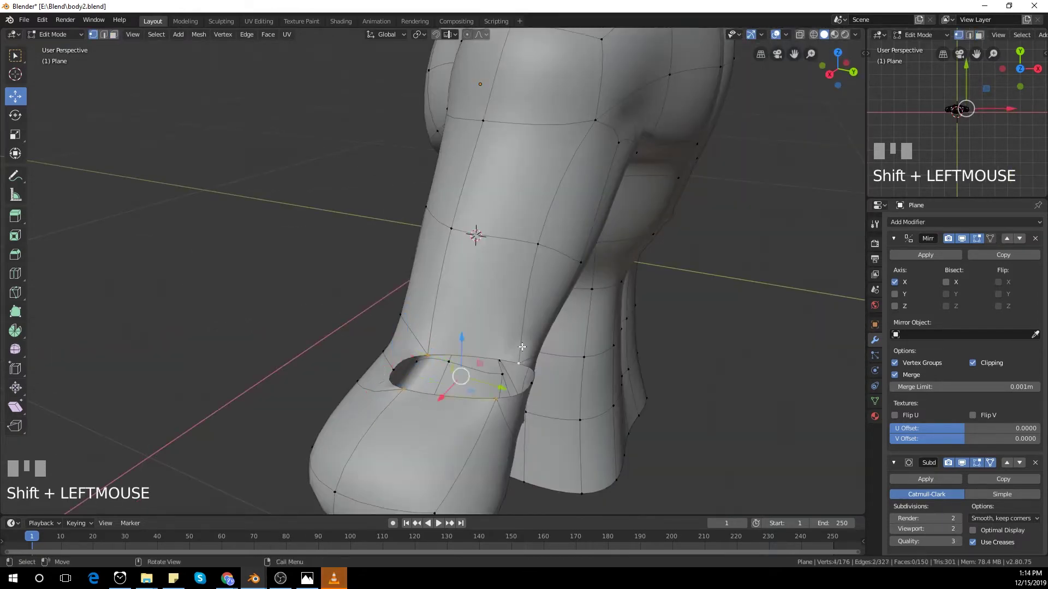
Step: Fill part of the elbow gap with a four-vertex face and split it lengthwise with a centred loop cut
key(f)
middle_drag(522, 347, 516, 380)
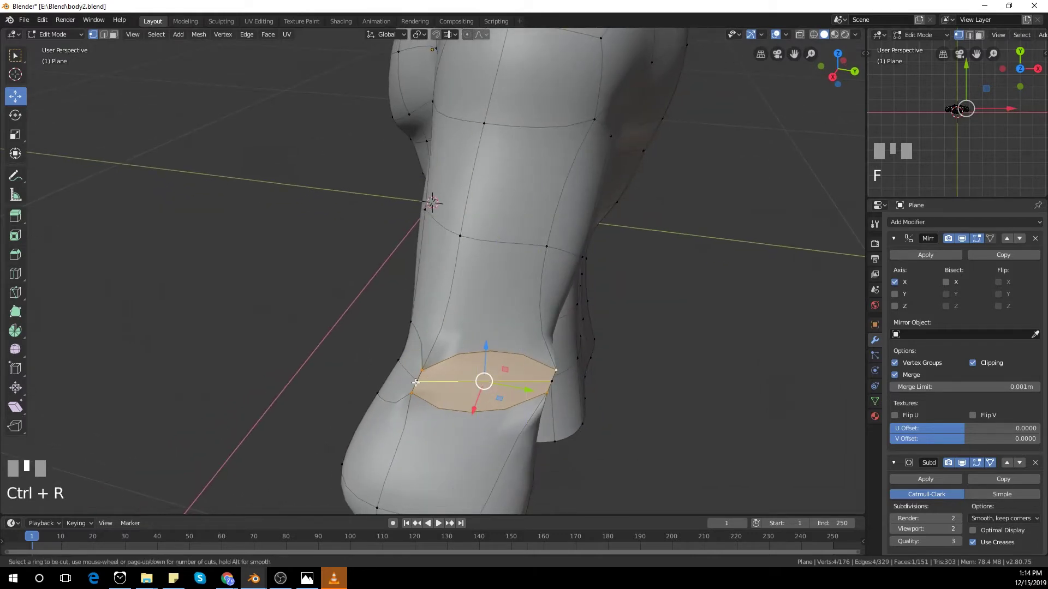
click(416, 382)
click(416, 382)
scroll(381, 376, up, 5)
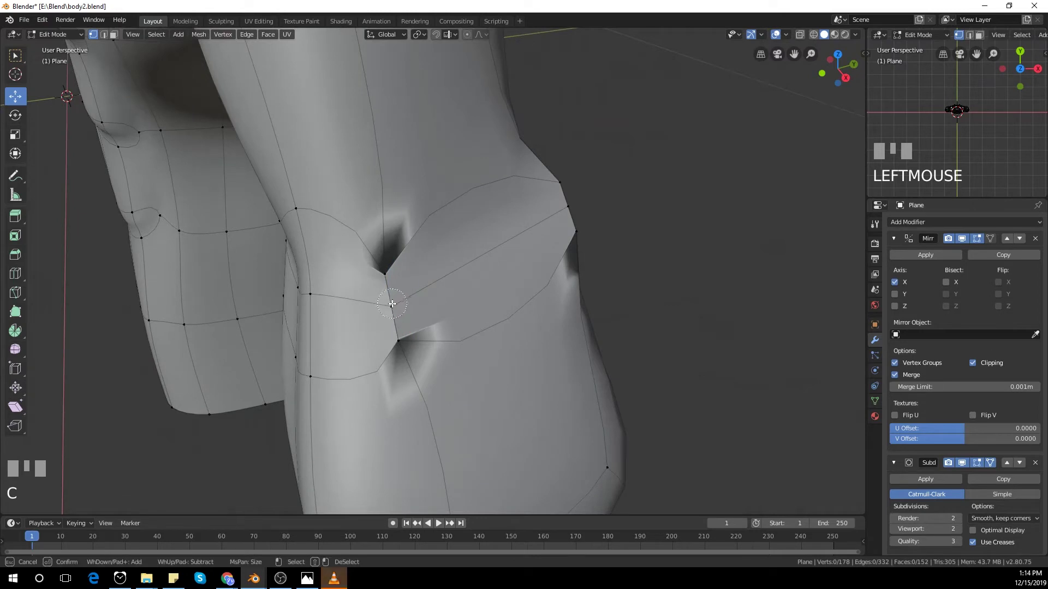
Step: Try merging the overlapping vertices at the end of the elbow patch's middle edge at the 3D cursor
key(alt+m)
click(498, 298)
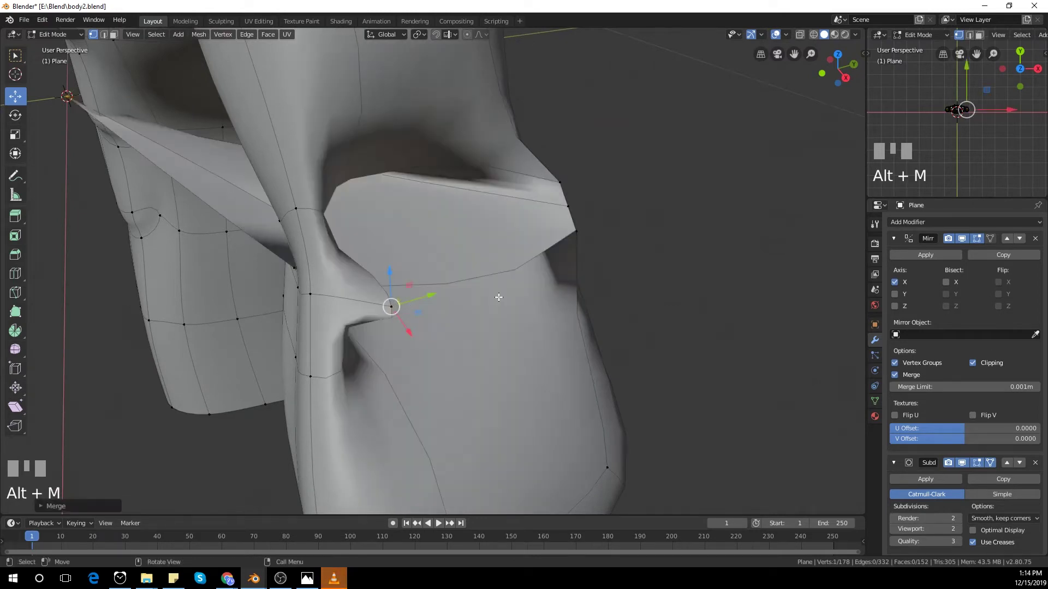
key(ctrl+z)
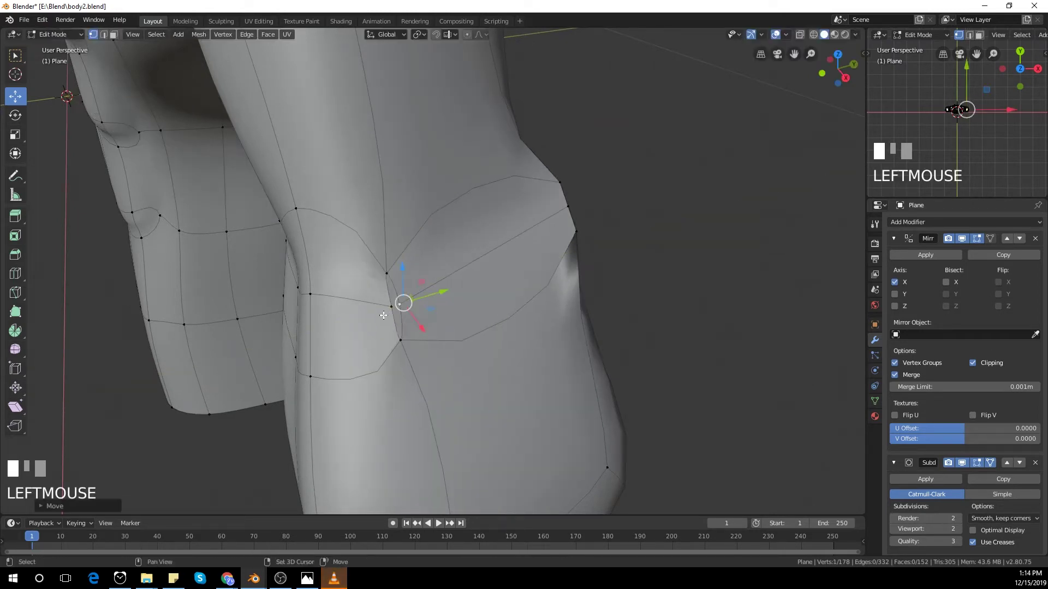
Step: Merge the two neighbouring vertices at the end of the elbow patch's middle edge at their center
shift+click(400, 303)
key(alt+m)
click(449, 311)
key(ctrl+z)
key(alt+m)
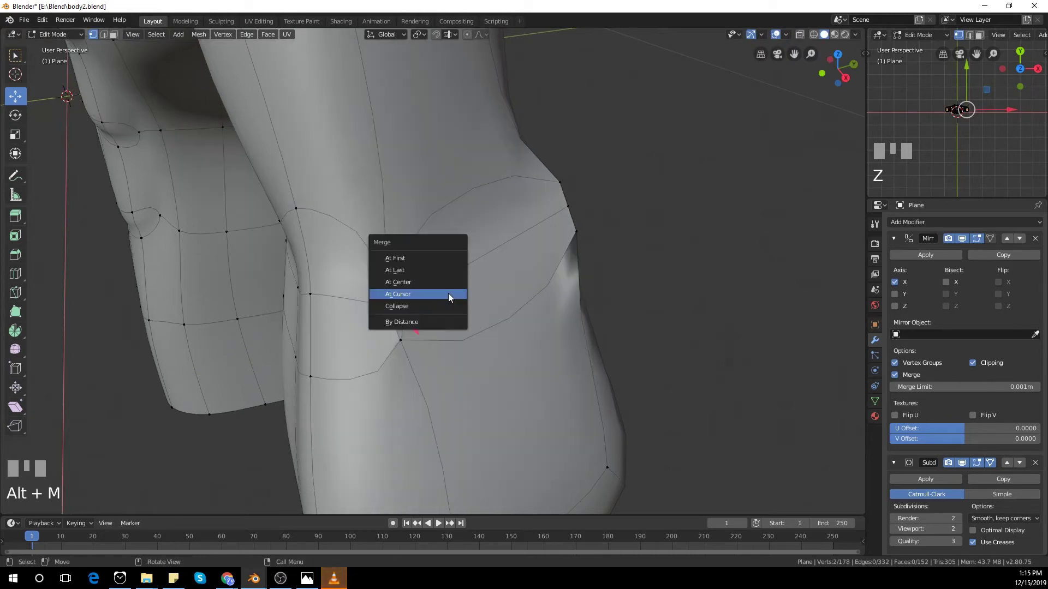
click(446, 283)
Step: Fill the small opening at the back of the elbow with a face between four vertices
middle_drag(485, 327, 450, 273)
drag(450, 273, 456, 250)
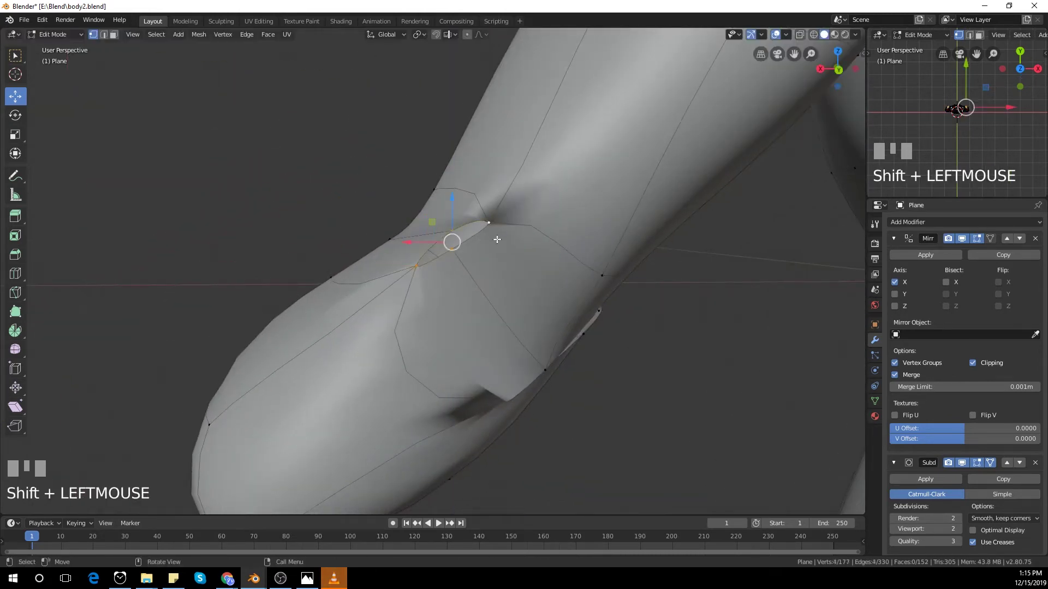
key(f)
middle_drag(497, 239, 422, 240)
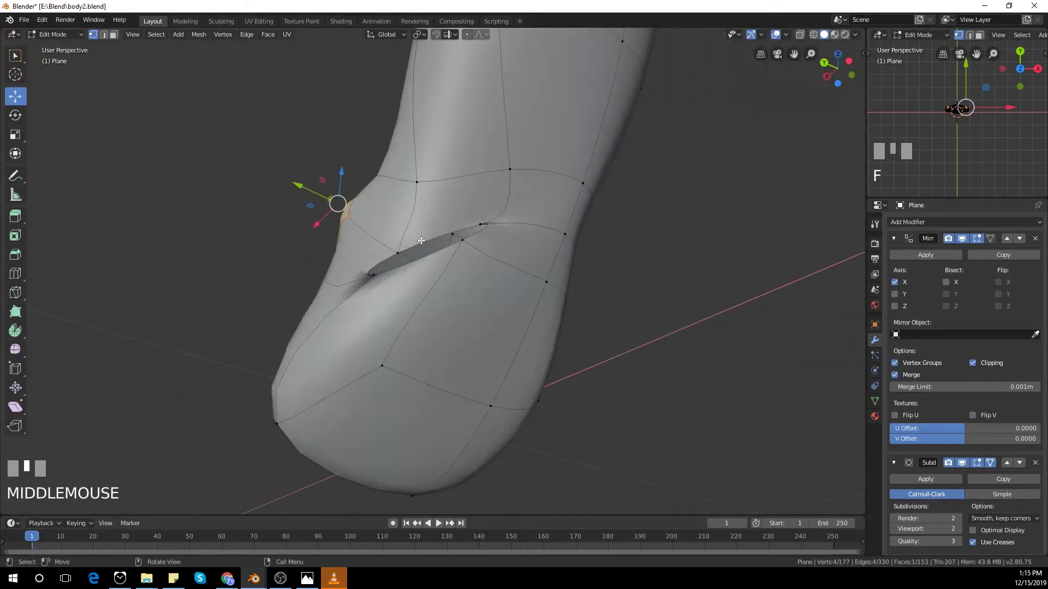
Step: Delete the single face directly above the narrow slit at the elbow
drag(384, 216, 389, 190)
middle_drag(389, 189, 442, 339)
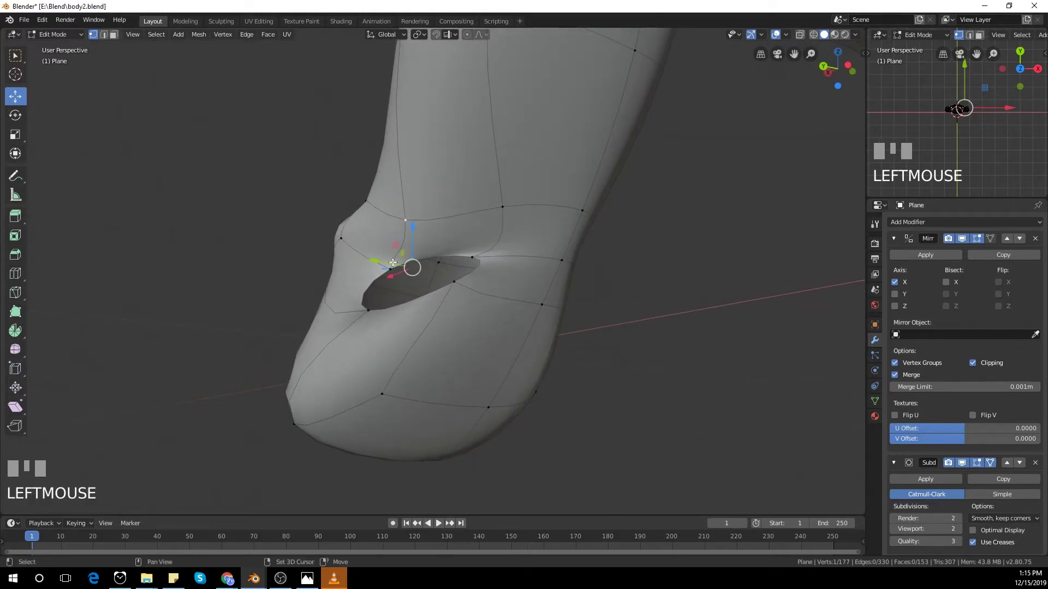
key(x)
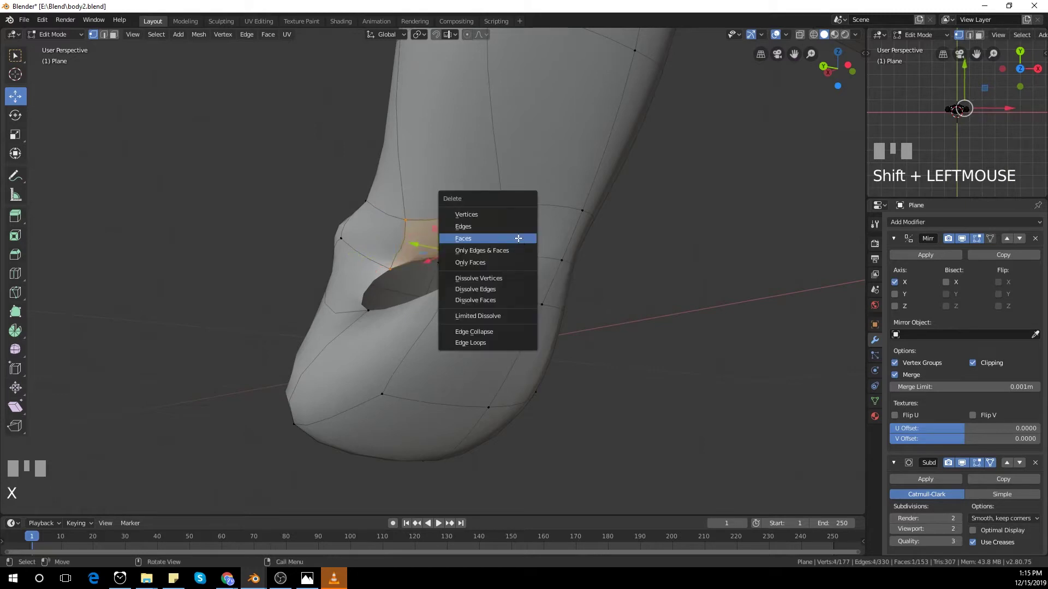
click(518, 238)
Step: Move two vertices on the upper rim of the elbow opening upward toward the upper arm
key(g)
click(415, 154)
click(494, 222)
key(g)
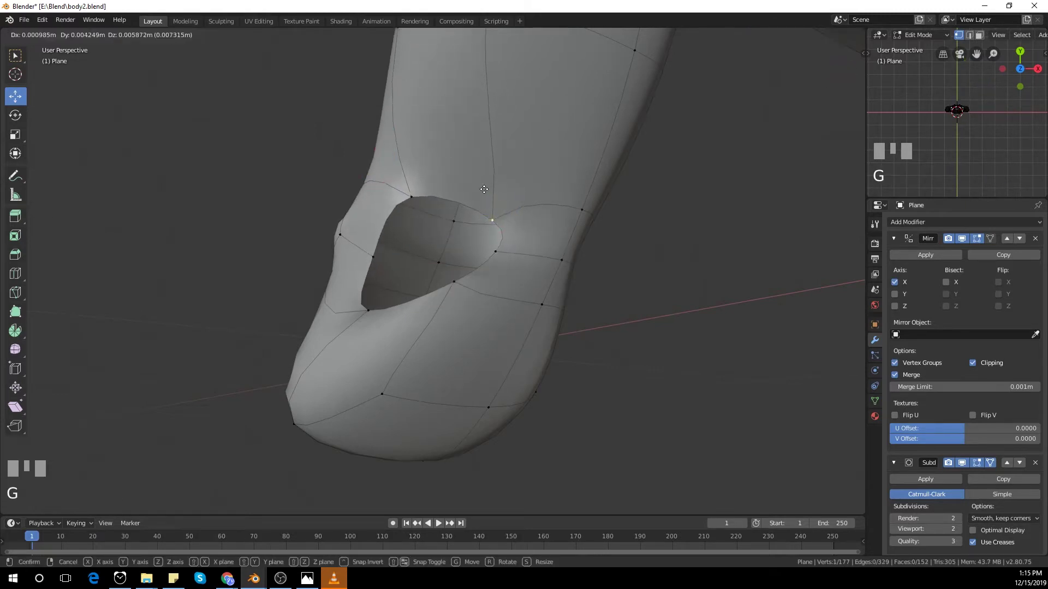
click(489, 213)
Step: Fill the main part of the elbow opening with a four-vertex face and split it with a centred loop cut
click(453, 282)
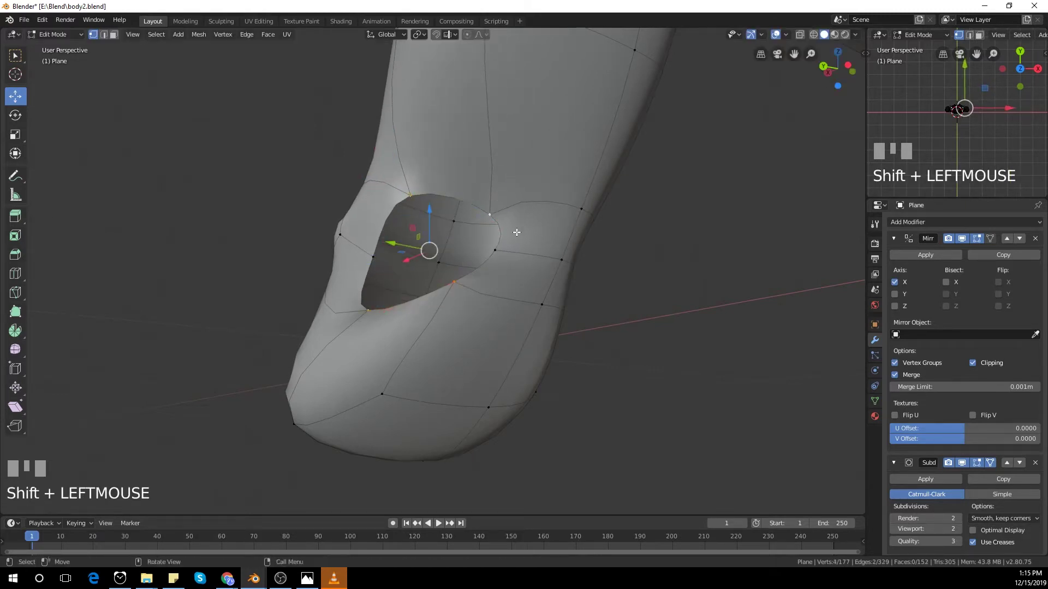
key(f)
click(381, 249)
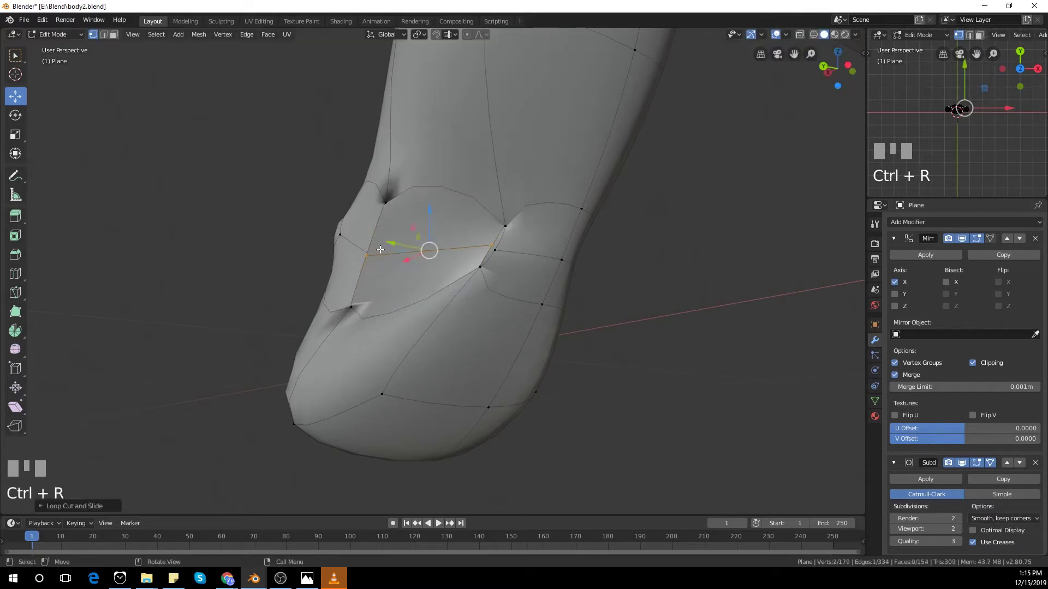
Step: Merge the two neighbouring vertices at the inner end of the new elbow edge at their center
scroll(498, 260, up, 1)
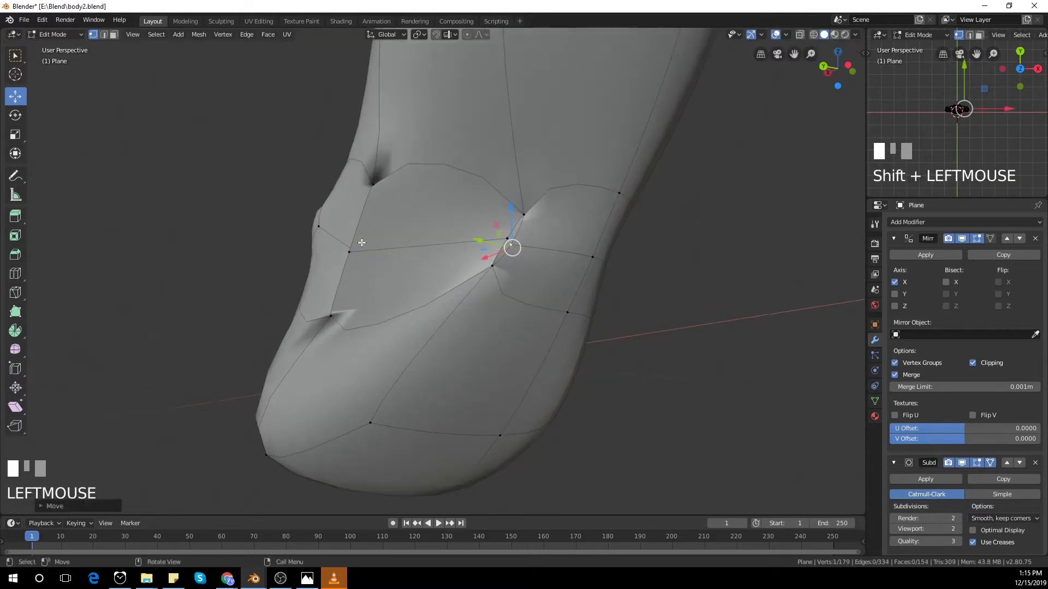
scroll(642, 208, up, 5)
key(alt+m)
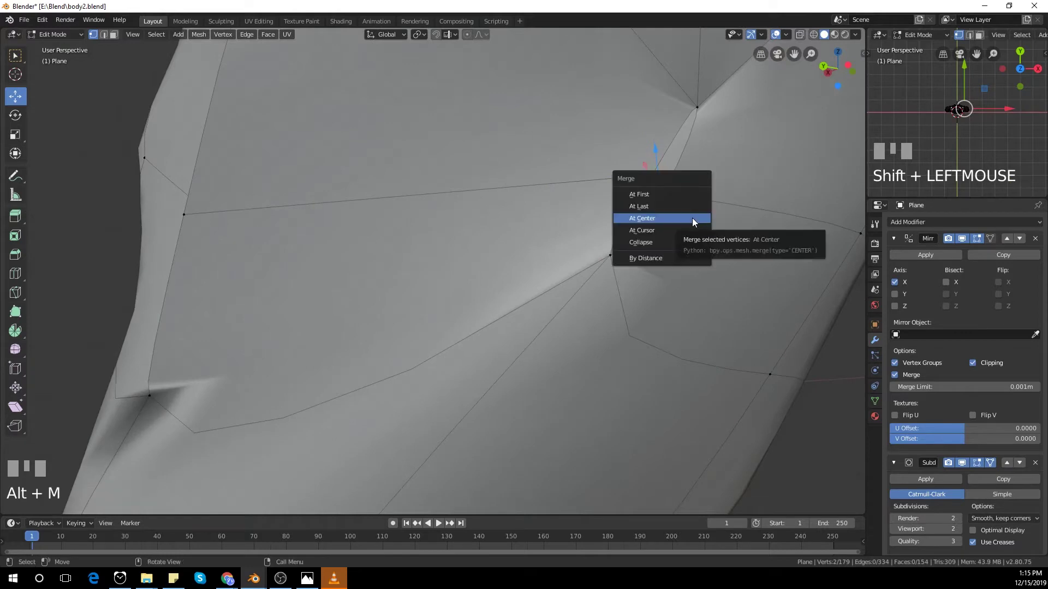
click(694, 218)
Step: Close the remaining gap at the elbow with a face between four vertices
middle_drag(694, 219, 500, 313)
click(501, 313)
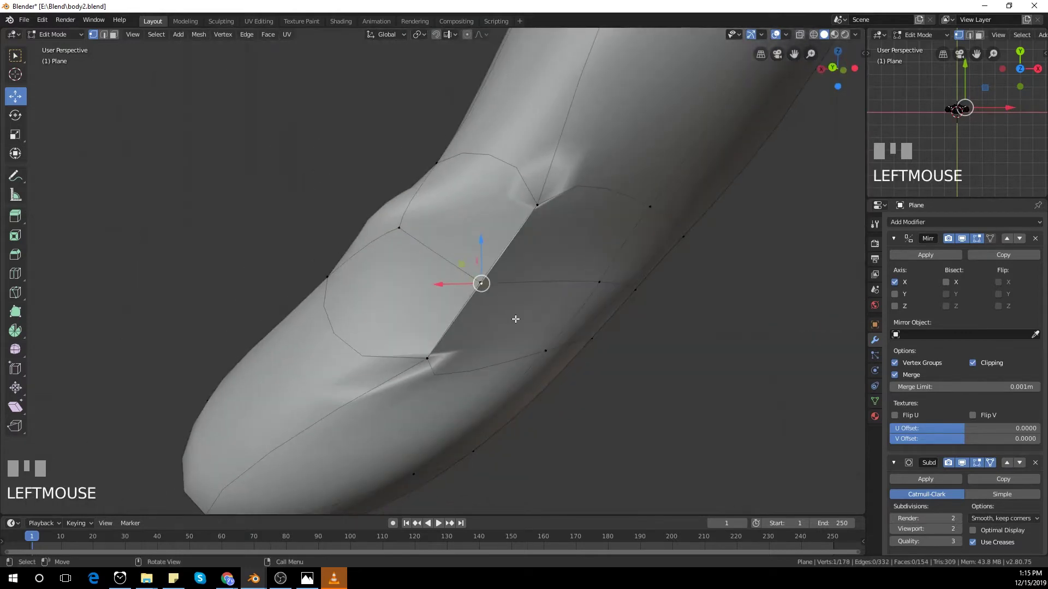
drag(516, 318, 447, 363)
key(f)
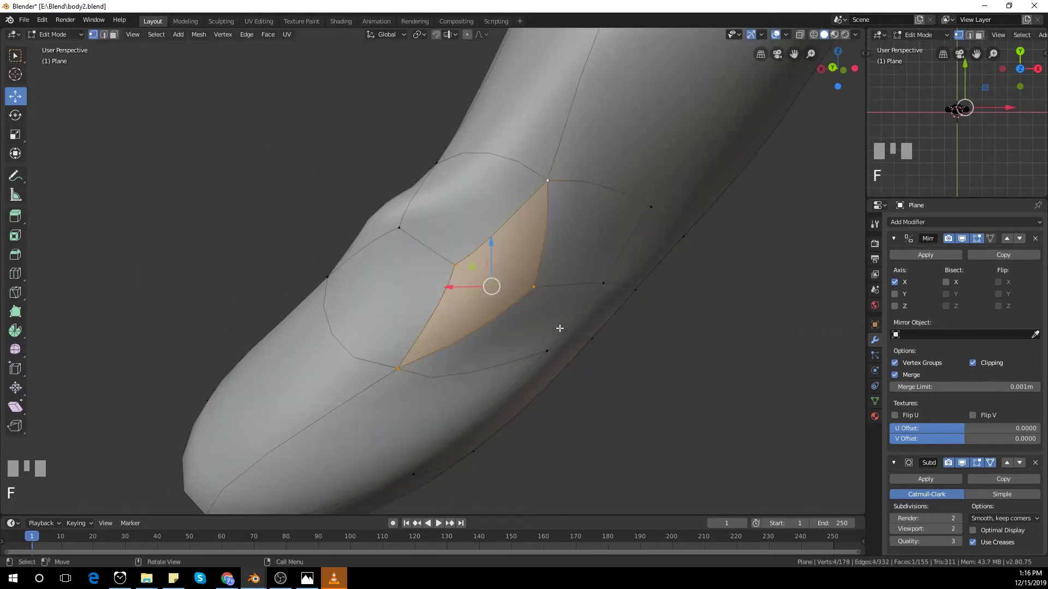
Step: Shift the two vertices at the point of the elbow outward along the Y axis
scroll(559, 328, down, 4)
middle_drag(548, 329, 450, 313)
click(460, 265)
scroll(449, 313, down, 3)
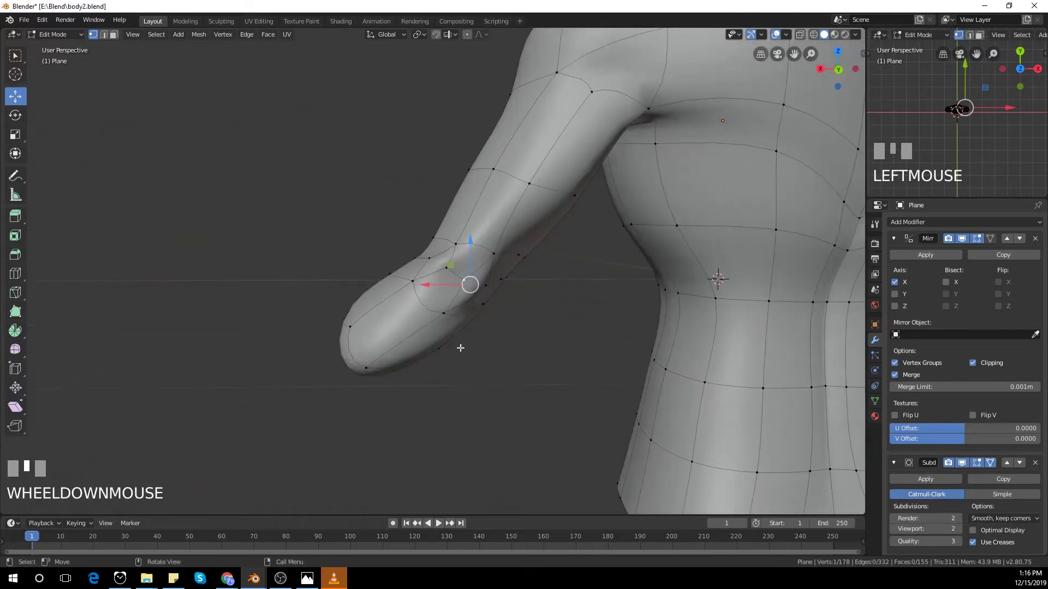
middle_drag(718, 276, 368, 280)
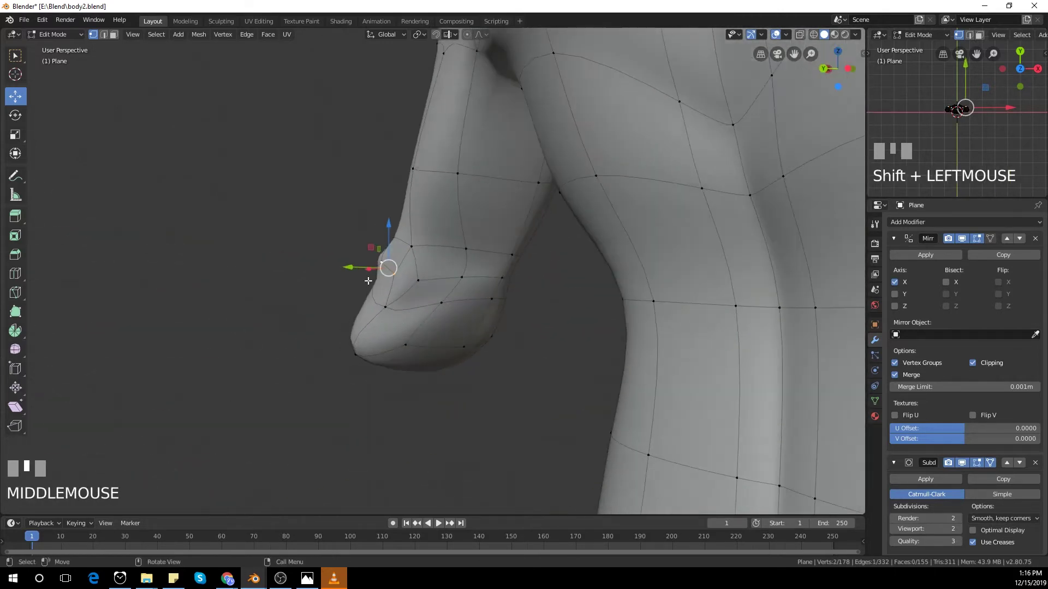
drag(356, 267, 346, 268)
Step: Select two neighbouring vertices on the forearm stub's inner side and move them downward in the back view
scroll(480, 377, down, 4)
middle_drag(386, 330, 443, 273)
click(440, 310)
shift+click(435, 309)
middle_drag(466, 372, 455, 436)
key(KP_1)
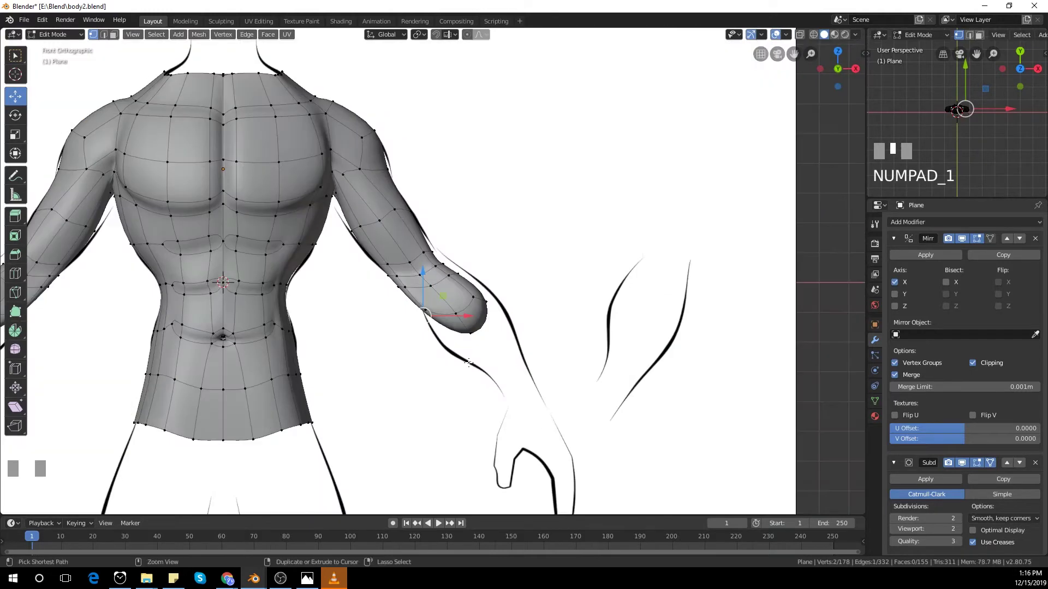
key(ctrl+KP_1)
scroll(400, 303, up, 2)
key(g)
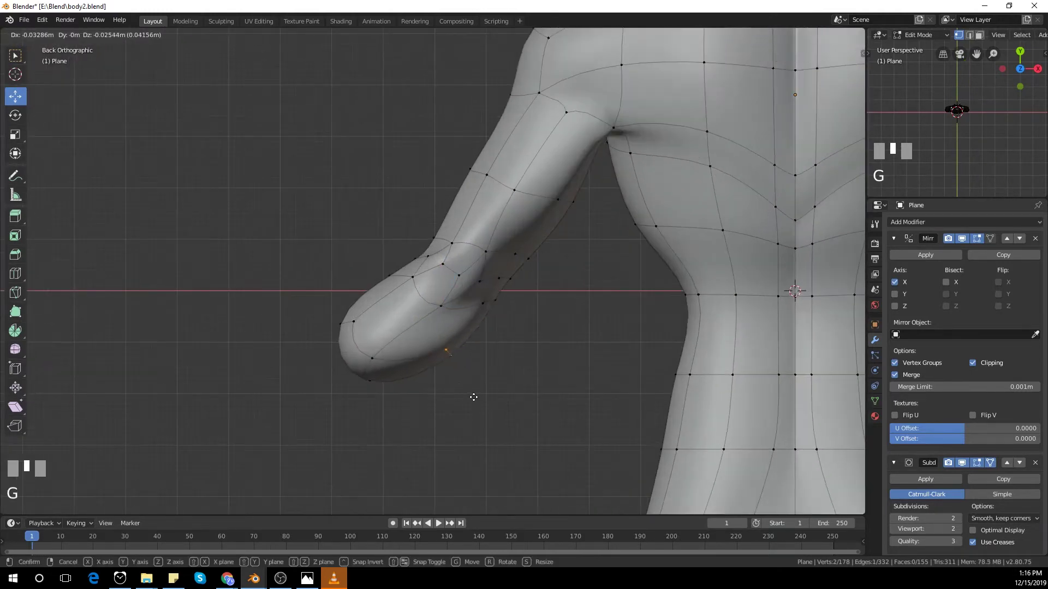
click(476, 403)
Step: Pull further vertices around the end of the forearm stub downward to lengthen it
click(381, 368)
key(g)
click(456, 410)
middle_drag(469, 416, 533, 433)
click(430, 296)
shift+click(469, 311)
key(g)
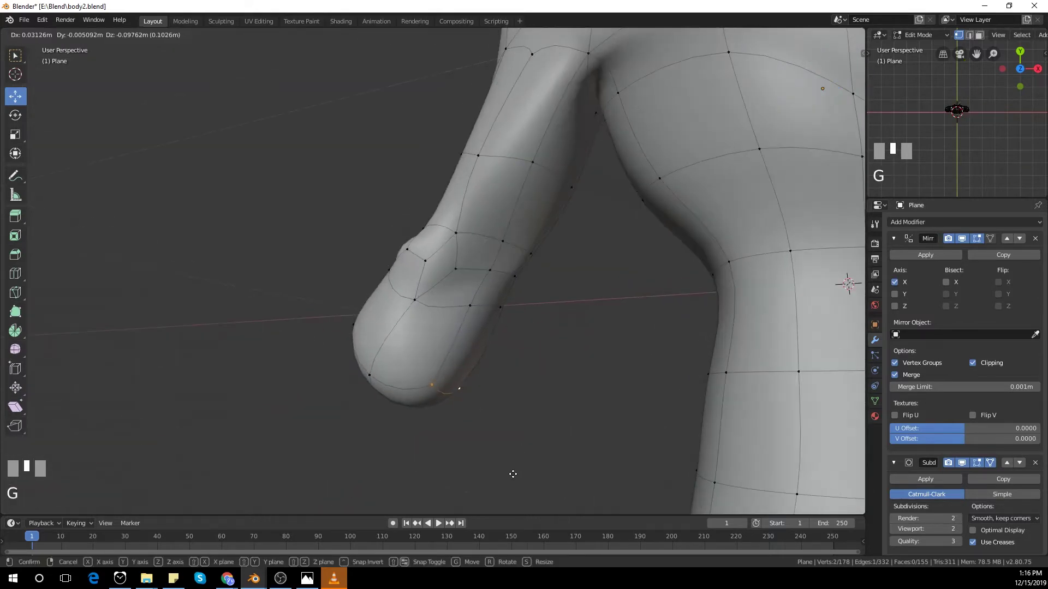
click(513, 475)
Step: Reposition a vertex below the elbow and another at the forearm stub's end from behind
middle_drag(512, 474, 433, 480)
click(421, 278)
key(g)
click(425, 290)
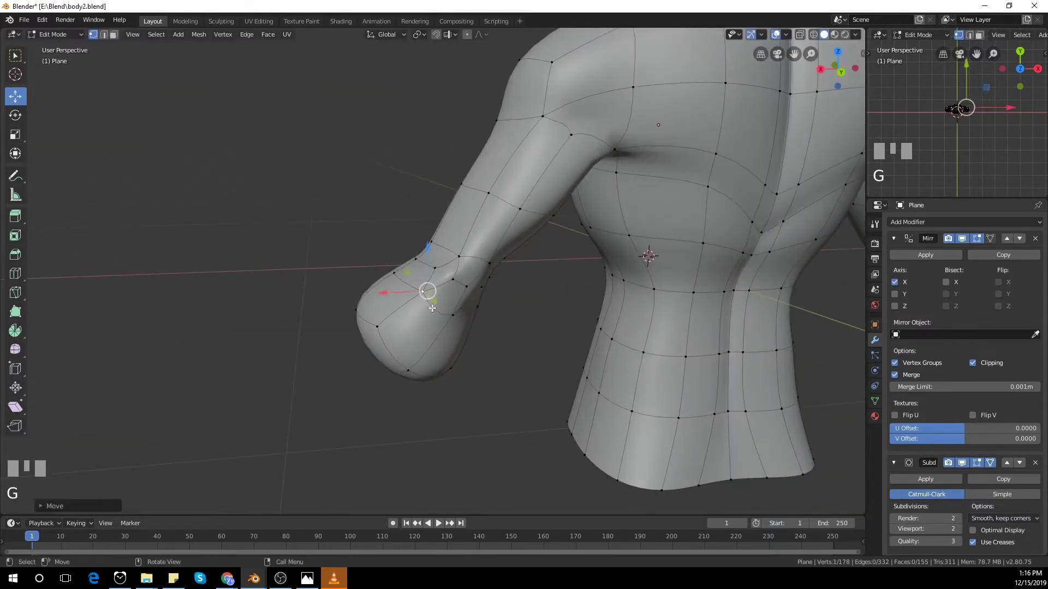
click(458, 331)
key(g)
click(444, 374)
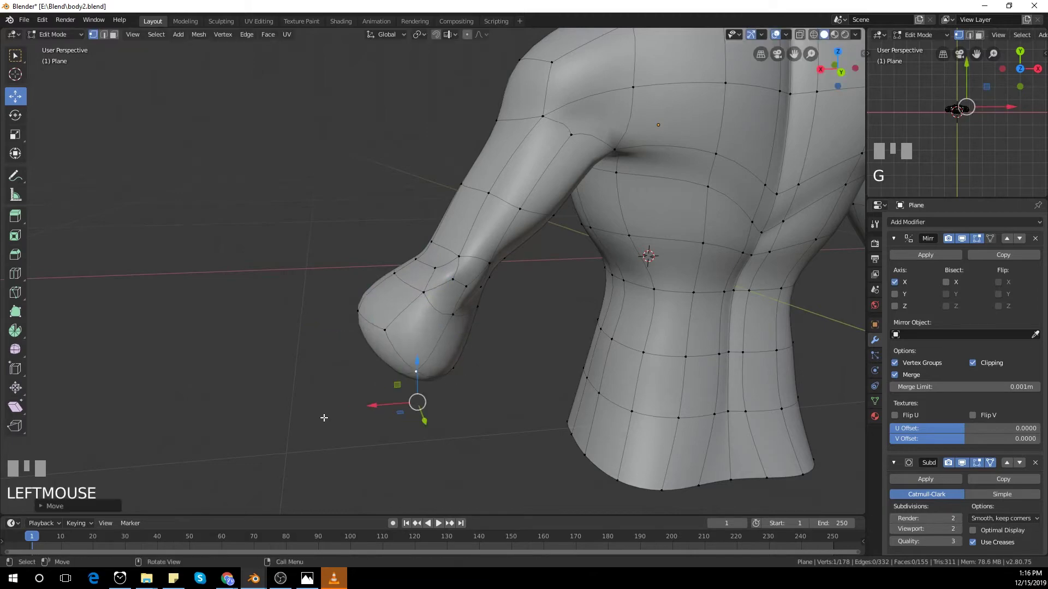
Step: Adjust the vertices at the forearm stub's end in the front view against the reference drawing
middle_drag(322, 421, 516, 404)
key(KP_1)
key(g)
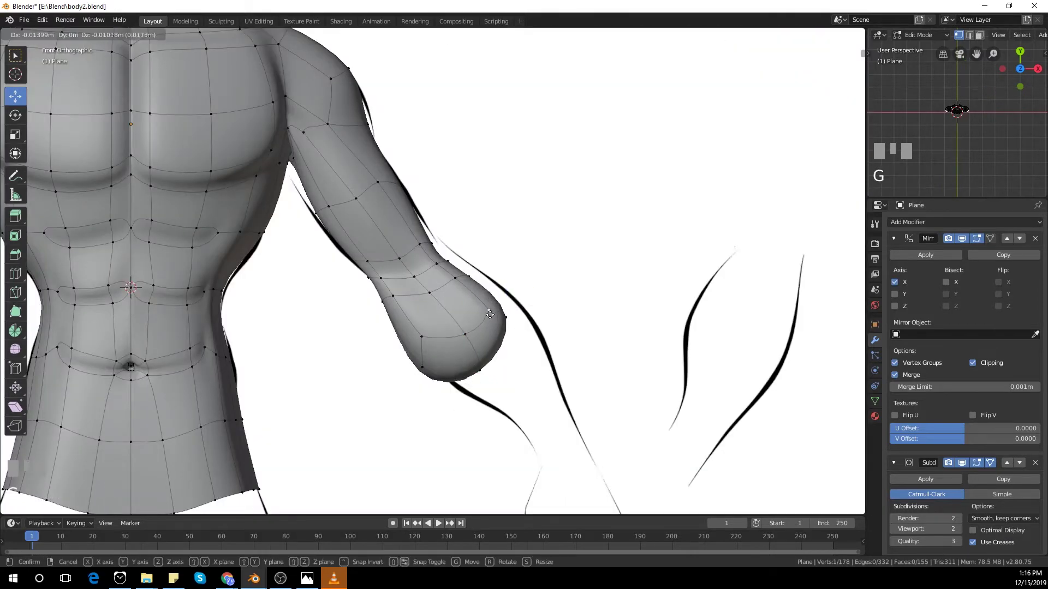
click(433, 341)
click(445, 380)
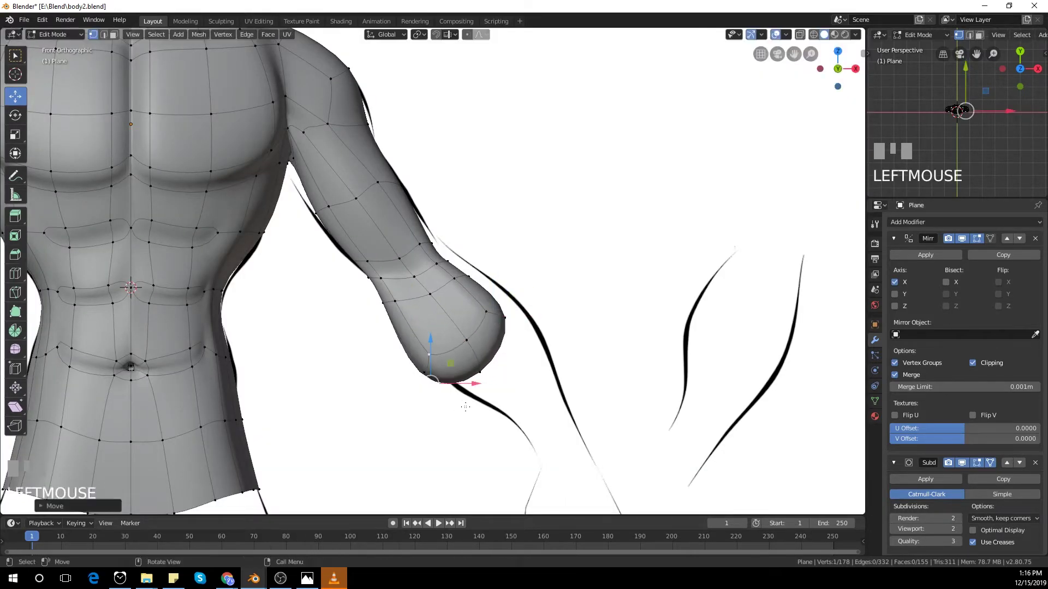
Step: Delete the centre vertex capping the forearm's end so the end is open
middle_drag(444, 379, 502, 311)
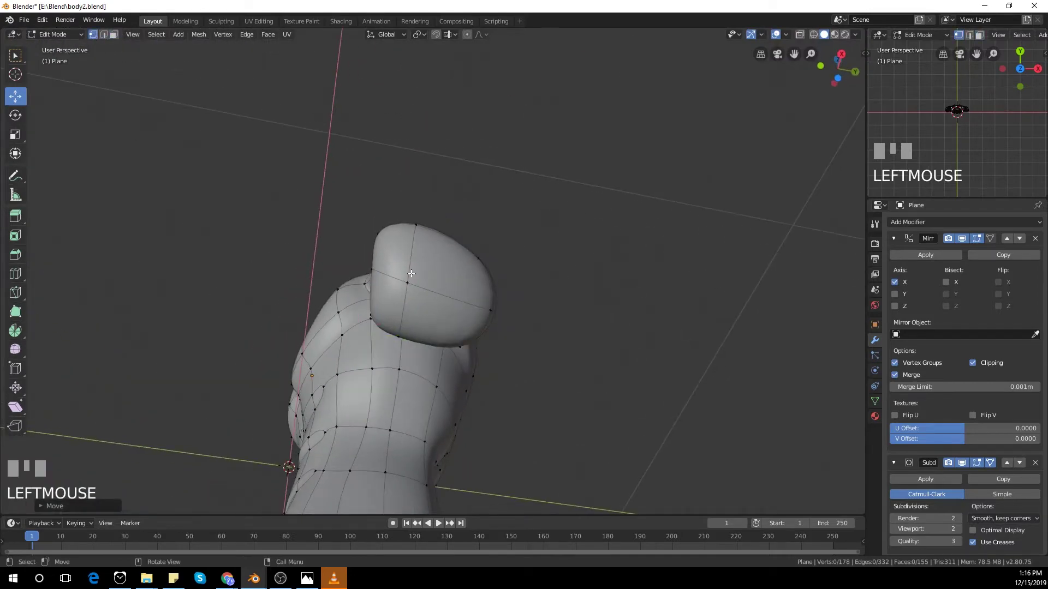
key(x)
click(478, 306)
Step: Scale the forearm's open end ring to match the width of the reference outline in front view
middle_drag(478, 306, 526, 320)
key(KP_1)
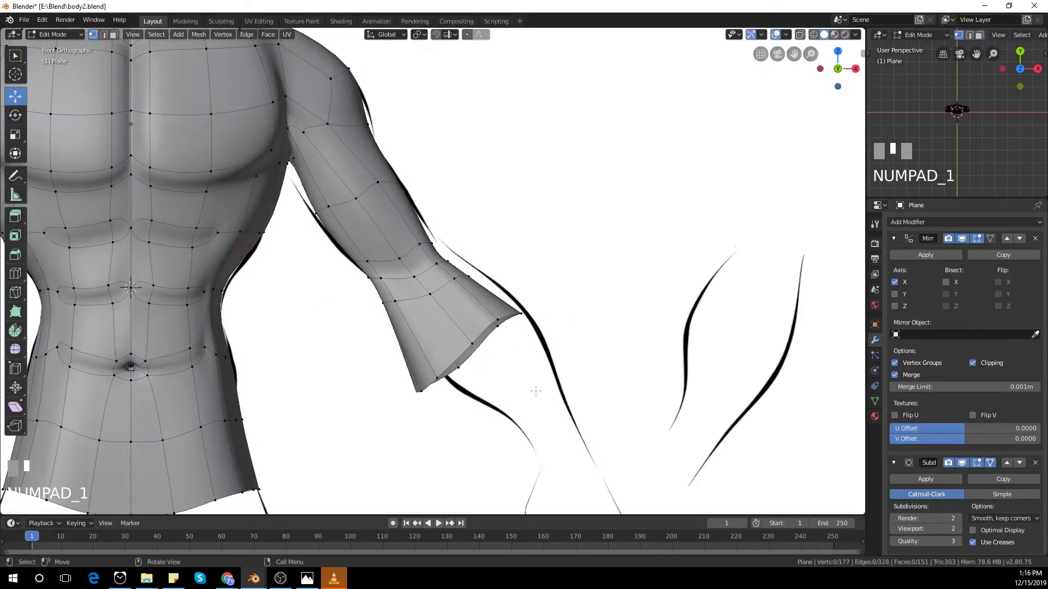
key(s)
click(596, 431)
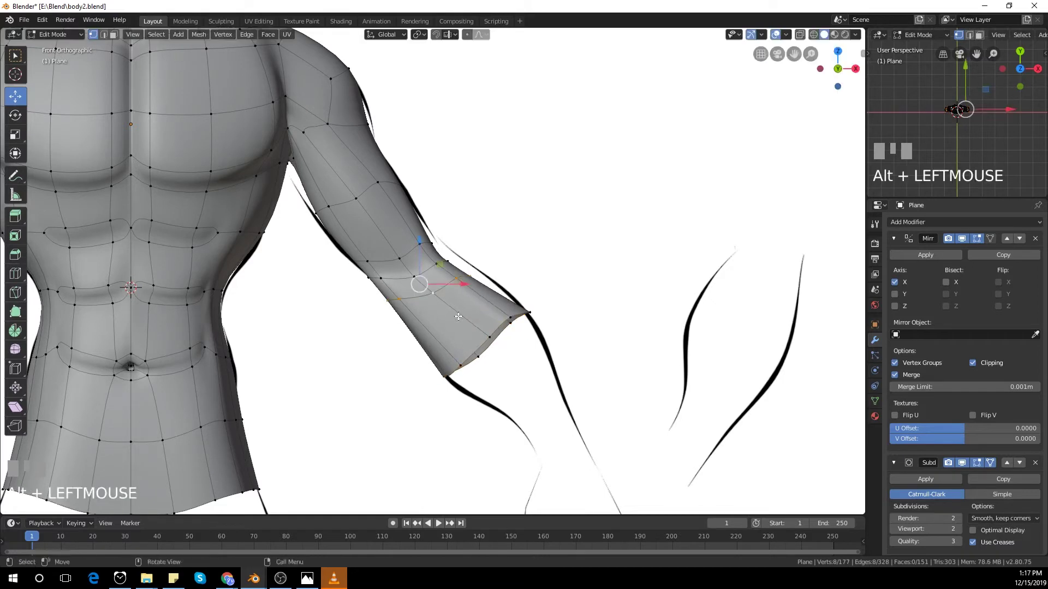
Step: Select the edge loops around the elbow and move them to fit the reference outline
drag(411, 280, 419, 276)
key(g)
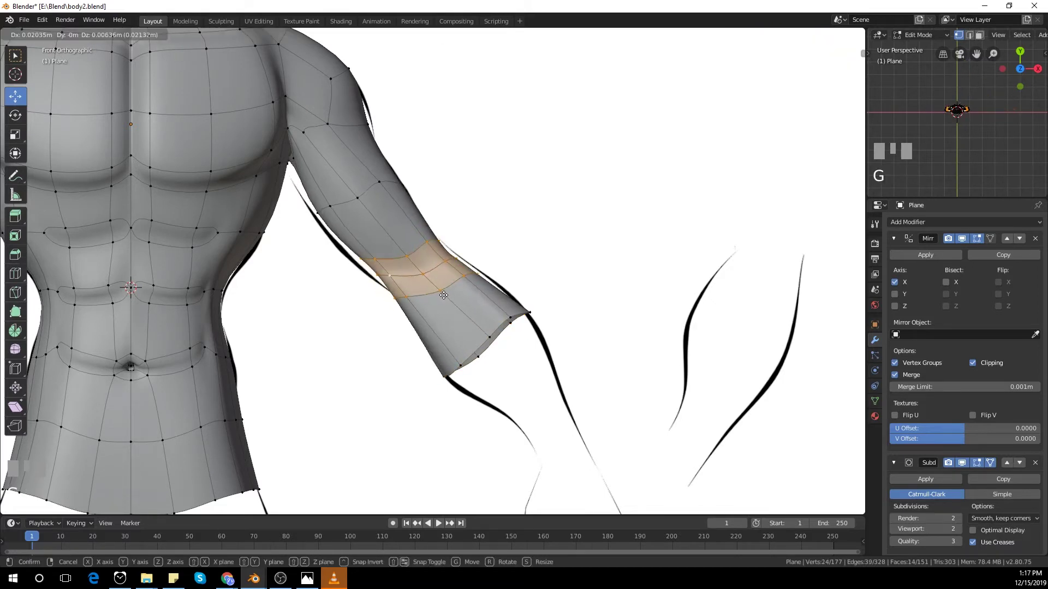
click(437, 294)
Step: Rotate and move the edge loop around the upper arm to follow the arm's direction
alt+click(339, 204)
key(r)
click(499, 260)
key(g)
click(501, 257)
Step: Move the vertices on the outer side of the upper arm toward the reference outline below the shoulder
shift+middle_drag(353, 69, 372, 144)
alt+click(367, 146)
key(g)
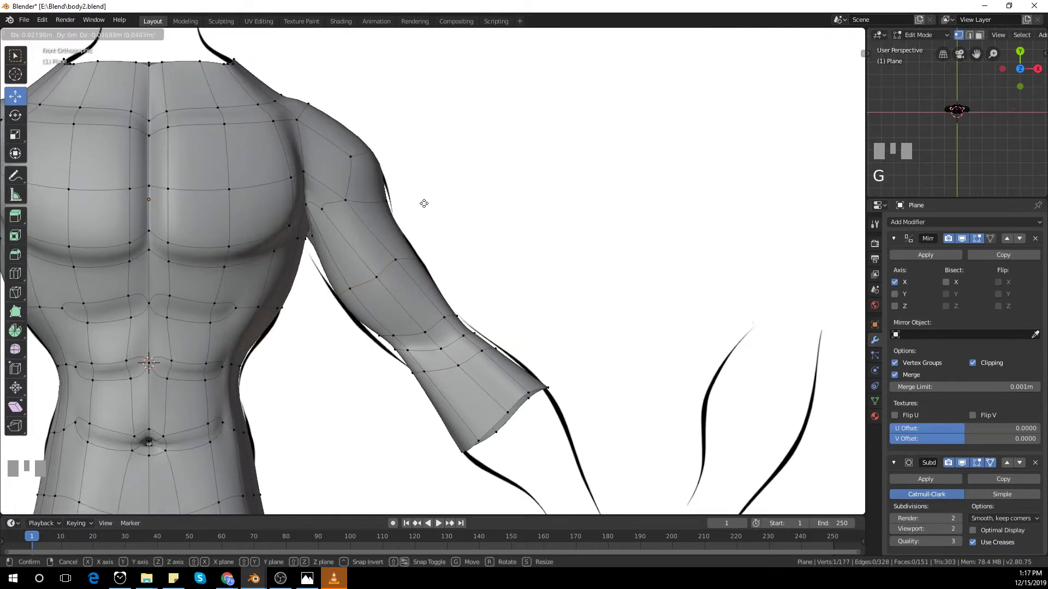
click(424, 204)
alt+click(379, 199)
drag(368, 162, 372, 166)
Step: Reposition the inner upper-arm vertex near the armpit against the reference drawing
middle_drag(300, 263, 464, 262)
click(362, 212)
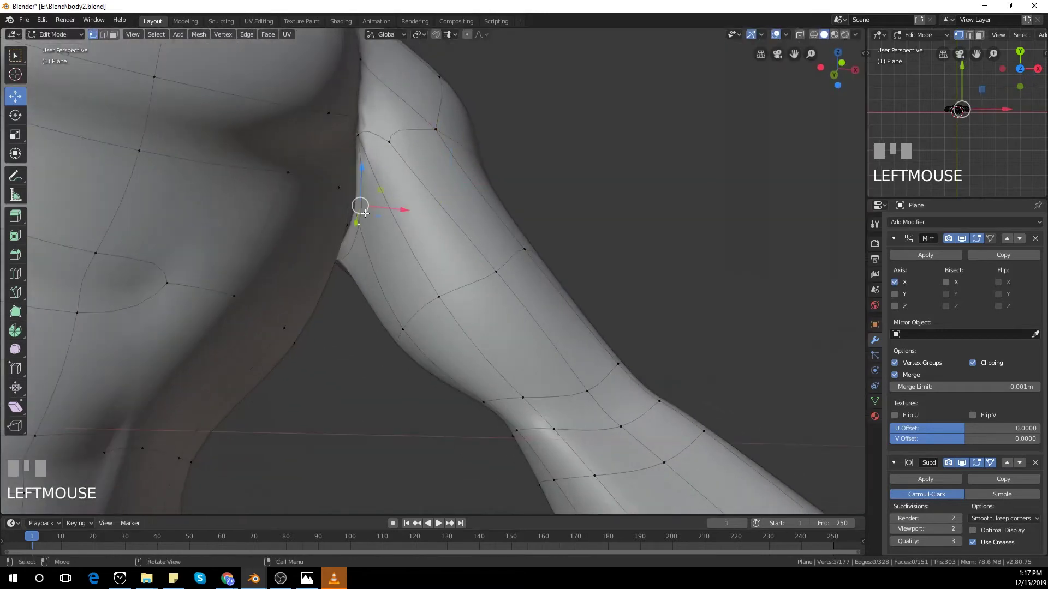
key(KP_1)
scroll(368, 218, down, 3)
key(g)
click(377, 235)
Step: Reposition the vertices across the front of the shoulder and upper arm to even out the edge flow
click(430, 203)
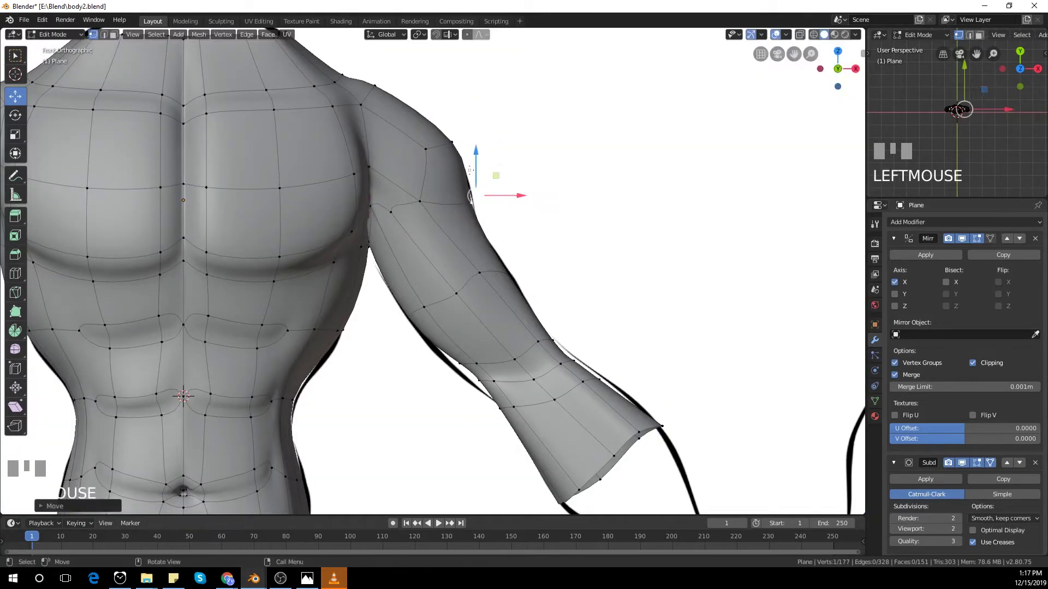
click(426, 150)
key(g)
click(431, 160)
click(420, 202)
key(g)
click(437, 196)
click(391, 212)
key(g)
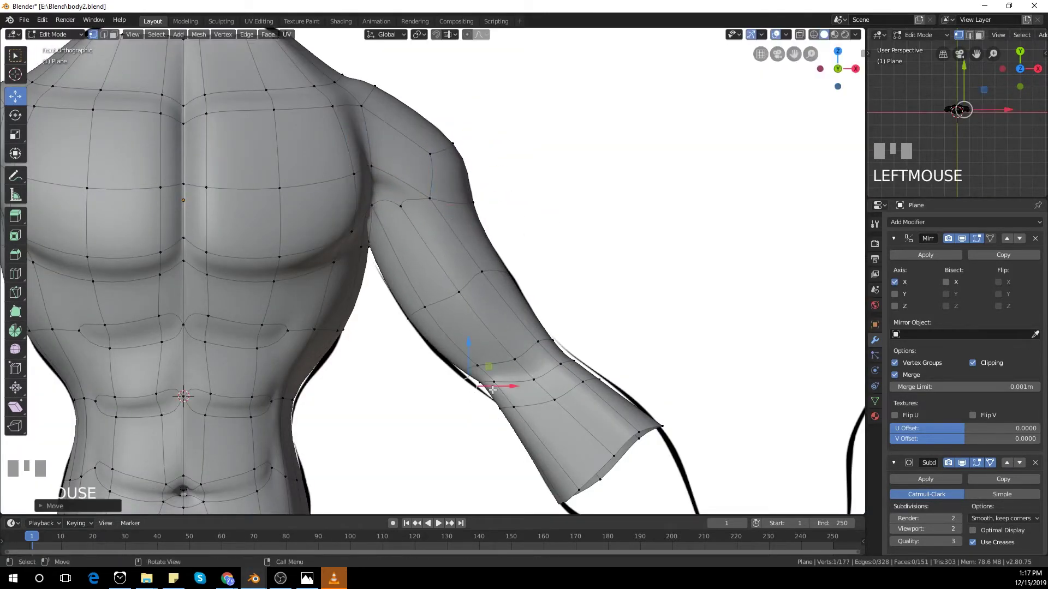
Step: Move the vertices on the inner side of the elbow to match the reference outline
key(g)
click(493, 424)
click(494, 382)
key(g)
click(524, 388)
Step: Reposition the vertices across the front and outer side of the elbow to shape the joint
click(560, 364)
key(g)
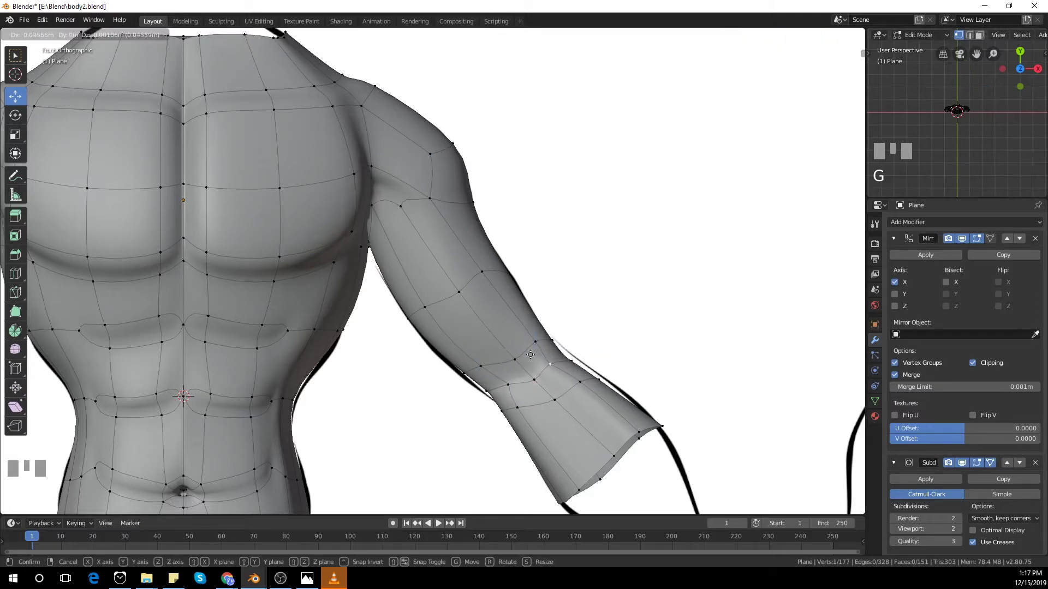
click(534, 363)
click(549, 363)
key(g)
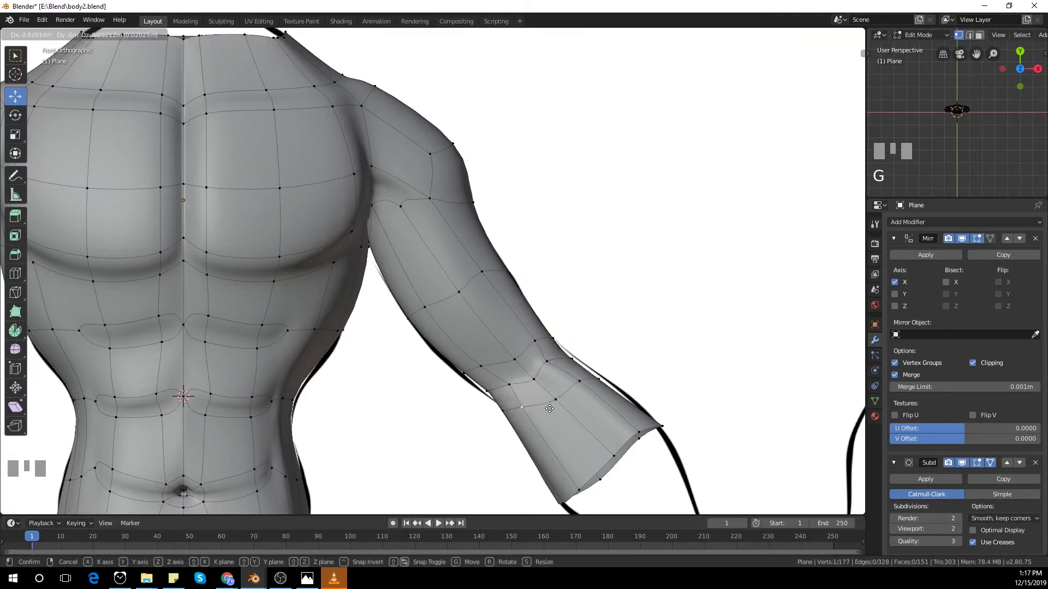
click(579, 364)
key(g)
click(598, 382)
Step: Resize the forearm's open end ring, extrude it down to the wrist and scale the new ring to wrist width
scroll(598, 382, down, 3)
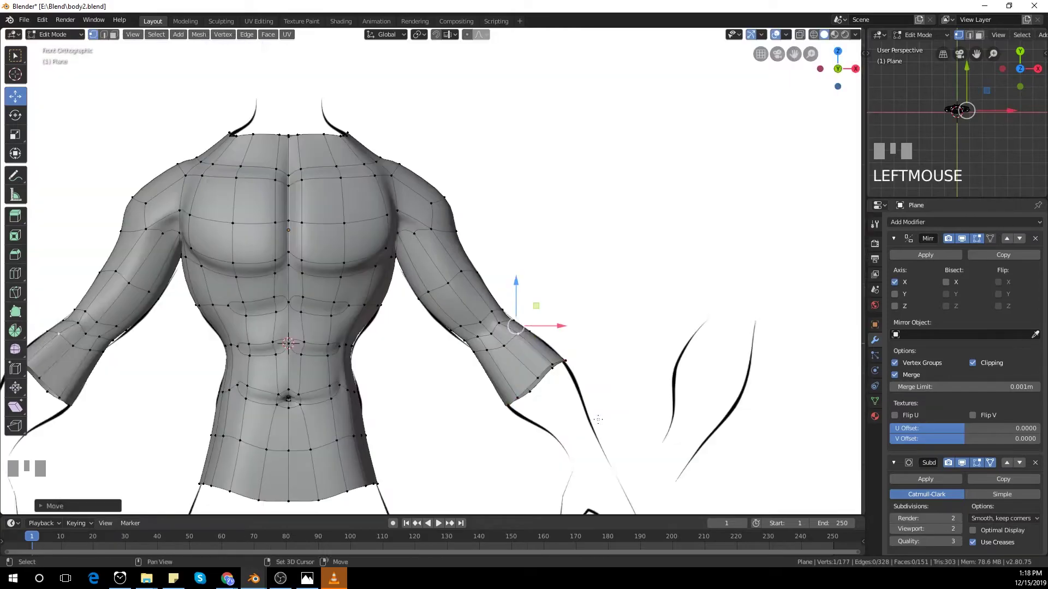
shift+middle_drag(598, 382, 539, 326)
alt+click(487, 316)
key(s)
click(575, 414)
key(e)
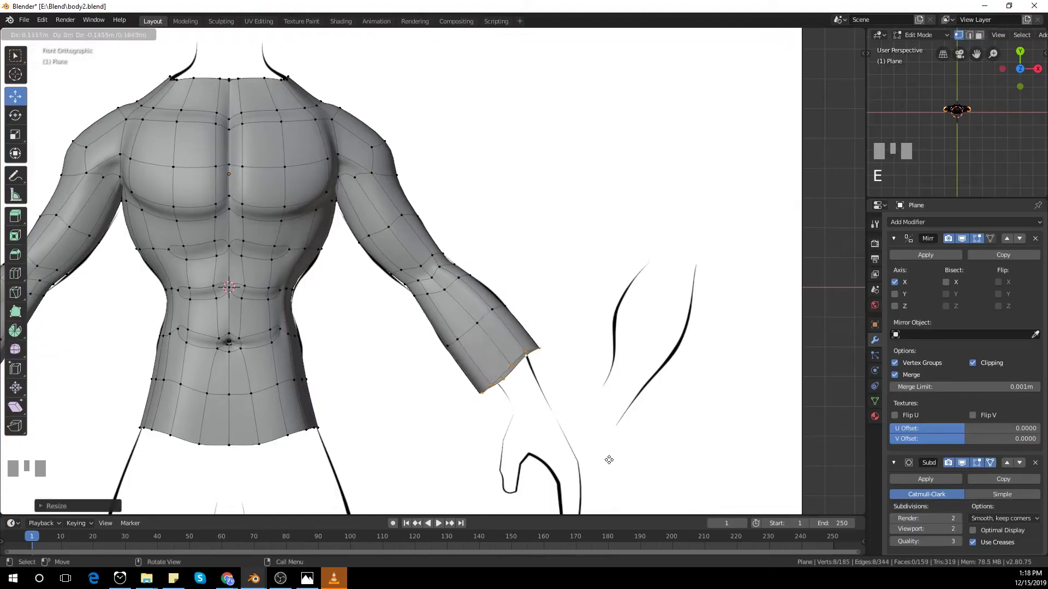
click(567, 402)
key(s)
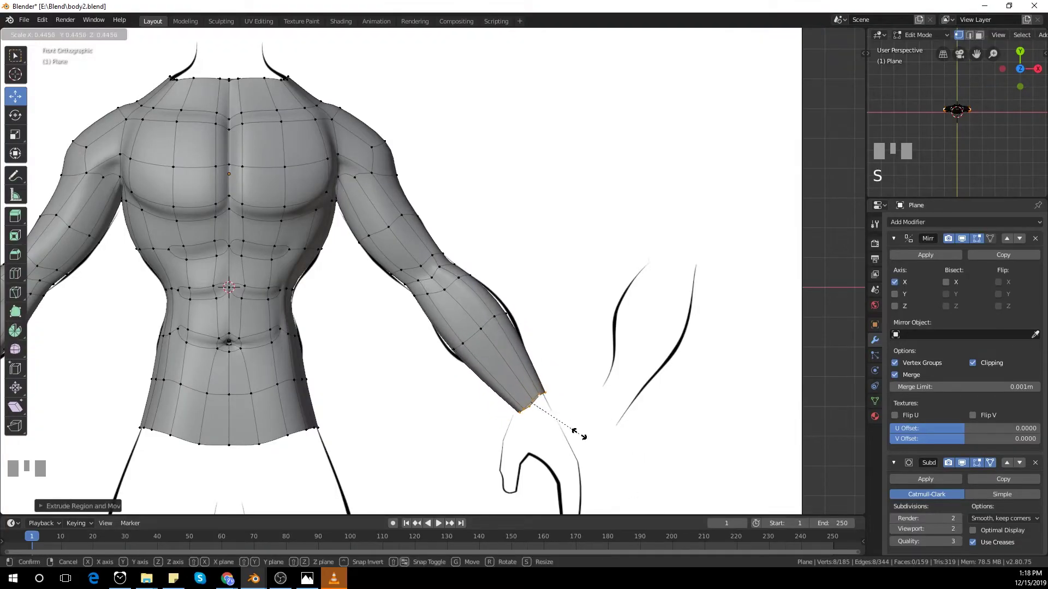
click(580, 433)
Step: Scale the mid-forearm edge loop to match the forearm width in the reference
key(s)
click(598, 342)
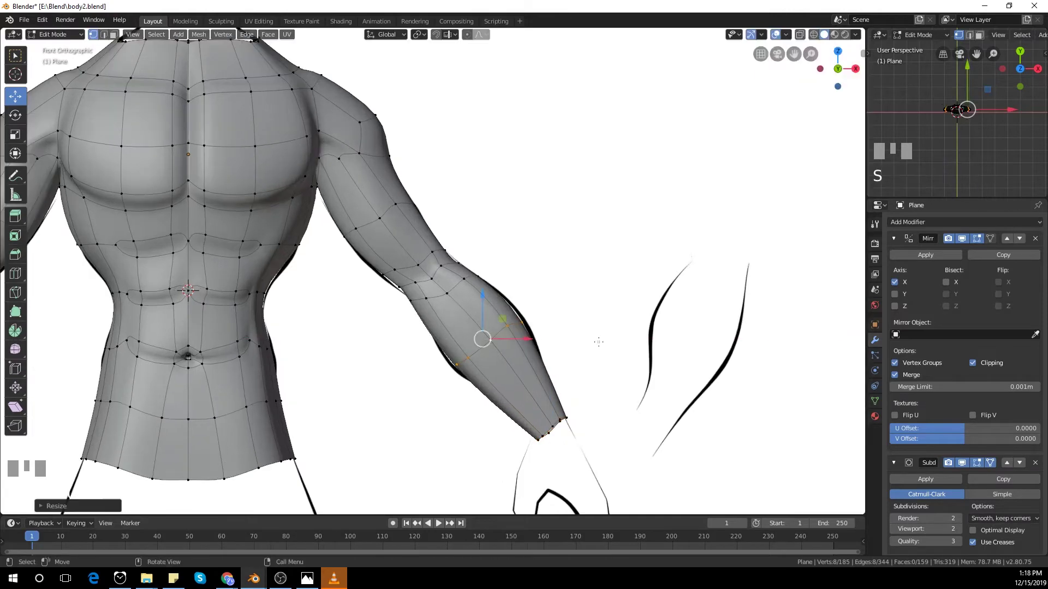
click(585, 328)
Step: Shift individual mid-forearm vertices in the side and rear views to round out the forearm muscle
middle_drag(587, 326, 551, 305)
scroll(535, 311, up, 3)
drag(476, 321, 469, 322)
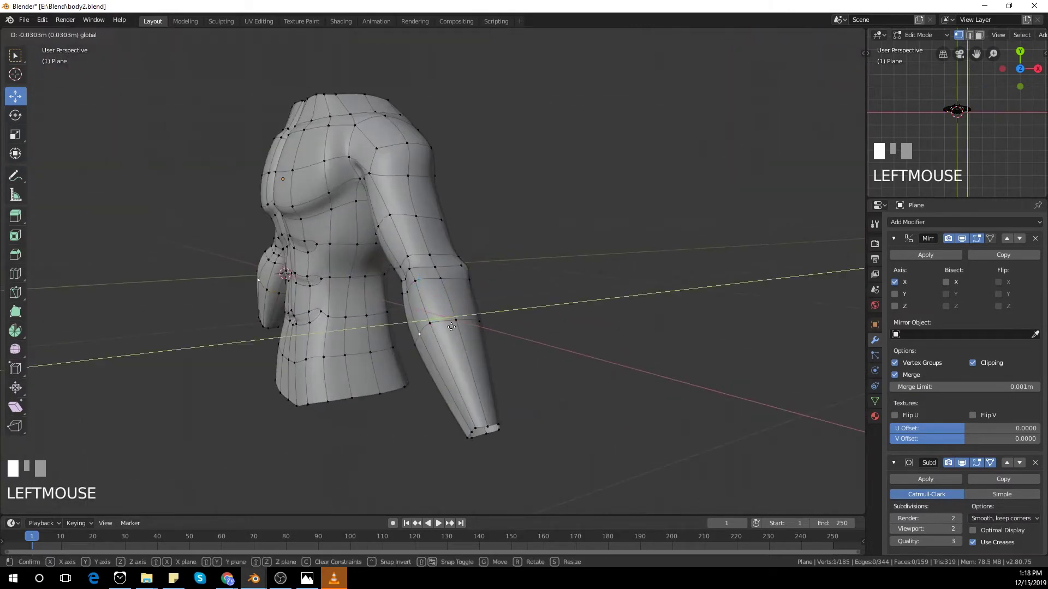
middle_drag(469, 325, 454, 341)
scroll(453, 346, up, 2)
click(452, 353)
drag(432, 352, 500, 325)
click(494, 340)
middle_drag(500, 325, 401, 311)
click(412, 279)
Step: Select the group of faces at the back of the elbow and scale it
middle_drag(413, 277, 433, 275)
scroll(433, 275, up, 2)
click(446, 273)
shift+click(381, 280)
shift+click(431, 313)
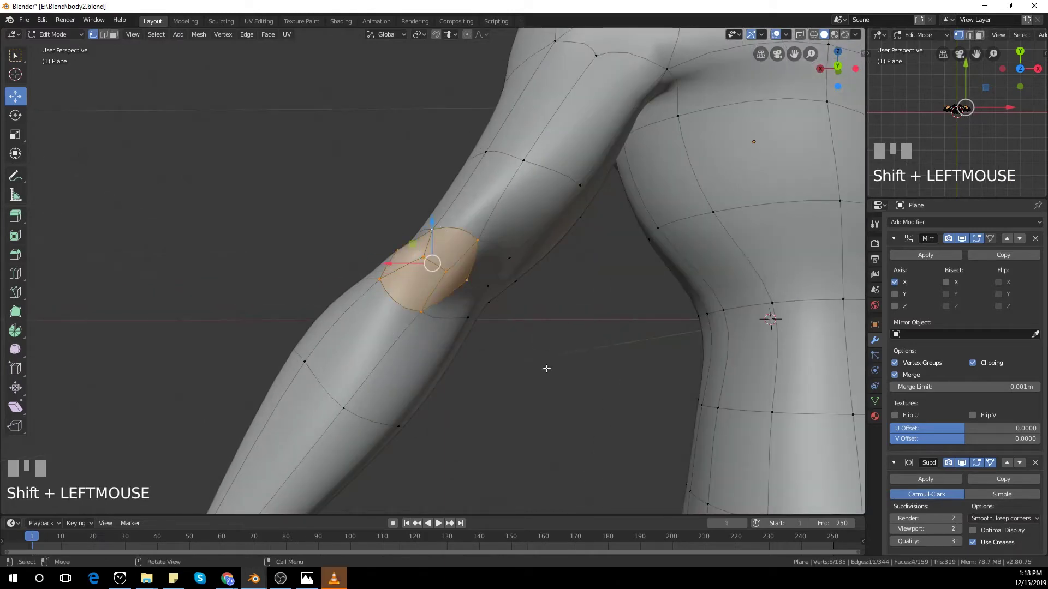
key(s)
click(556, 398)
Step: Move the vertex beside the elbow patch on its inner side to smooth the surface
click(489, 286)
middle_drag(491, 290, 564, 306)
key(g)
click(531, 360)
Step: Move the vertices on the inner side of the elbow in the perspective and rear views to smooth the crease
scroll(534, 358, down, 2)
scroll(565, 303, up, 4)
click(566, 283)
click(556, 266)
key(g)
middle_drag(571, 344, 564, 335)
shift+click(564, 334)
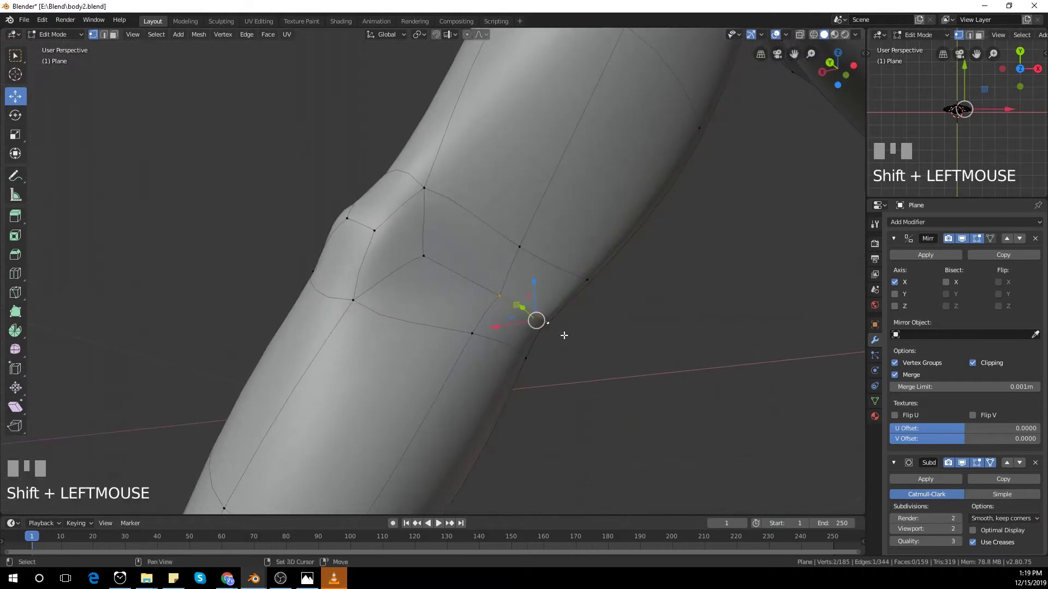
key(ctrl+KP_1)
key(g)
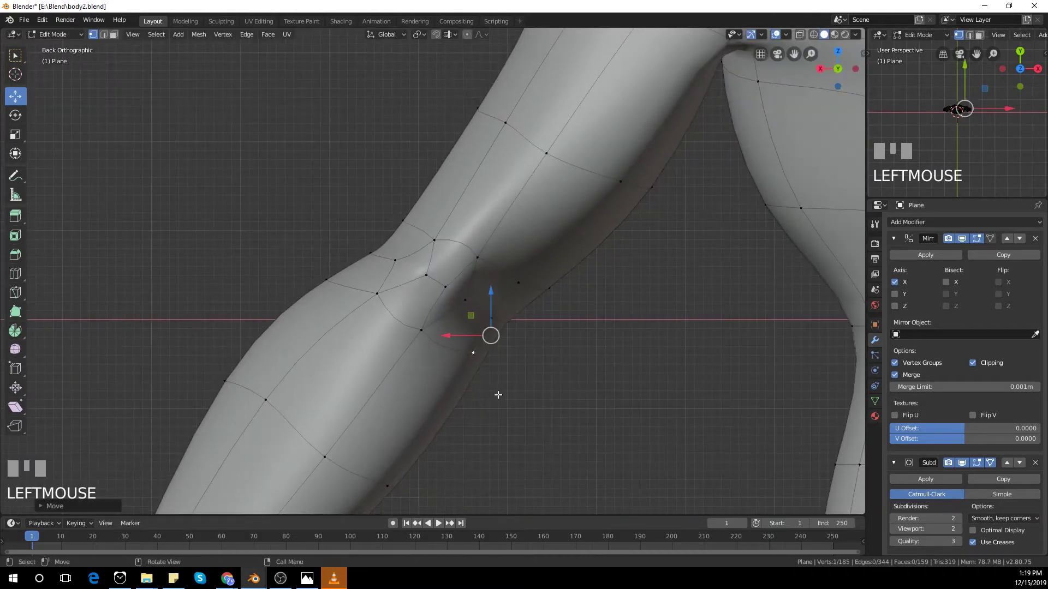
Step: Shift the vertex on the outer side of the elbow in the rear view to refine the arm's silhouette
scroll(449, 319, down, 3)
key(g)
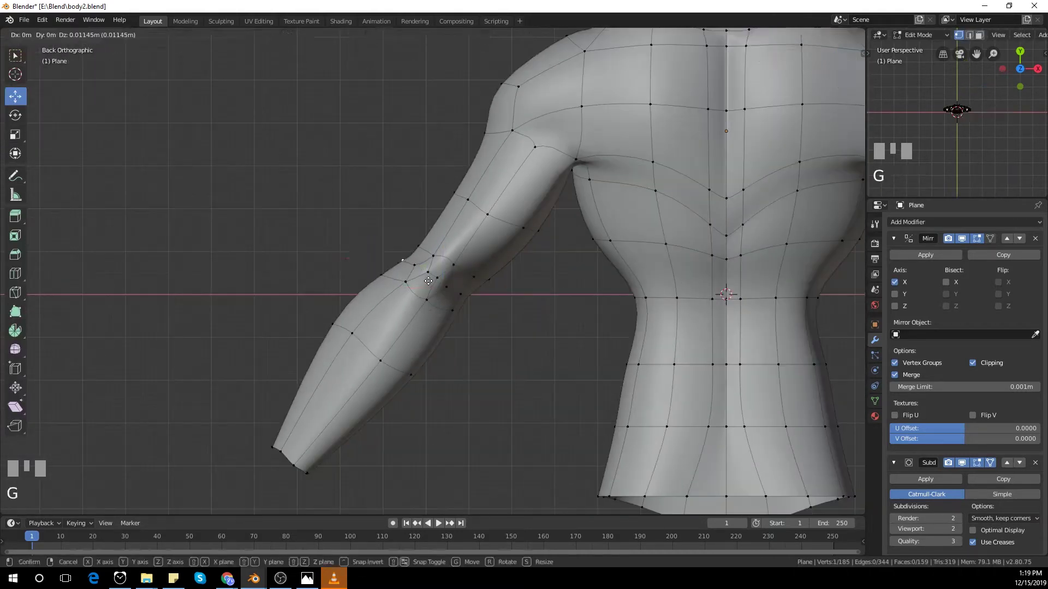
key(Tab)
scroll(568, 253, down, 5)
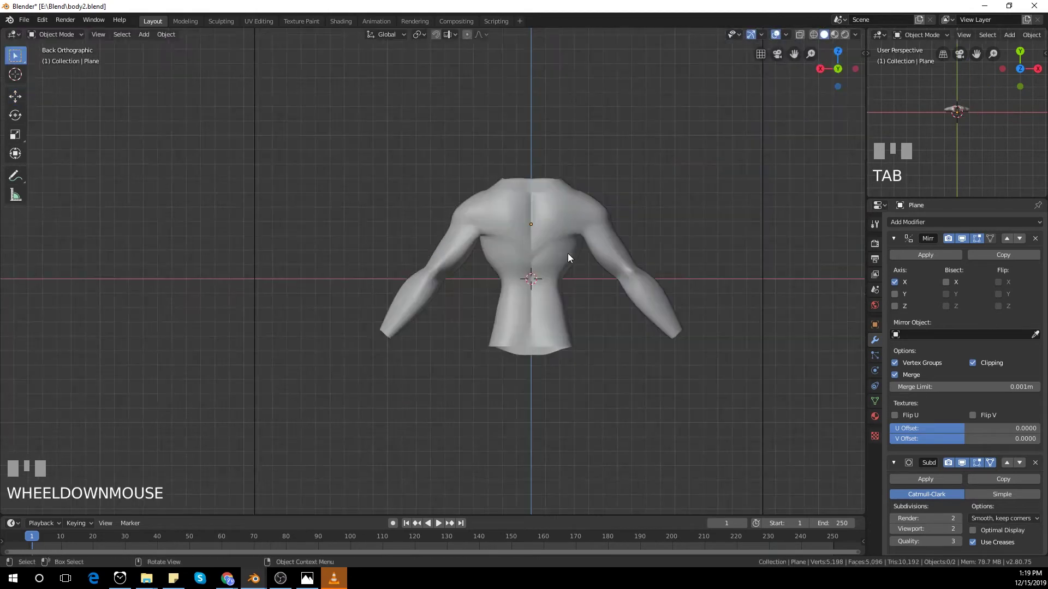
middle_drag(567, 253, 634, 349)
Step: Reposition the front armpit vertices in the front view where the upper arm meets the chest
key(KP_1)
scroll(411, 275, up, 1)
shift+middle_drag(412, 275, 450, 345)
scroll(437, 322, up, 2)
key(Tab)
click(389, 254)
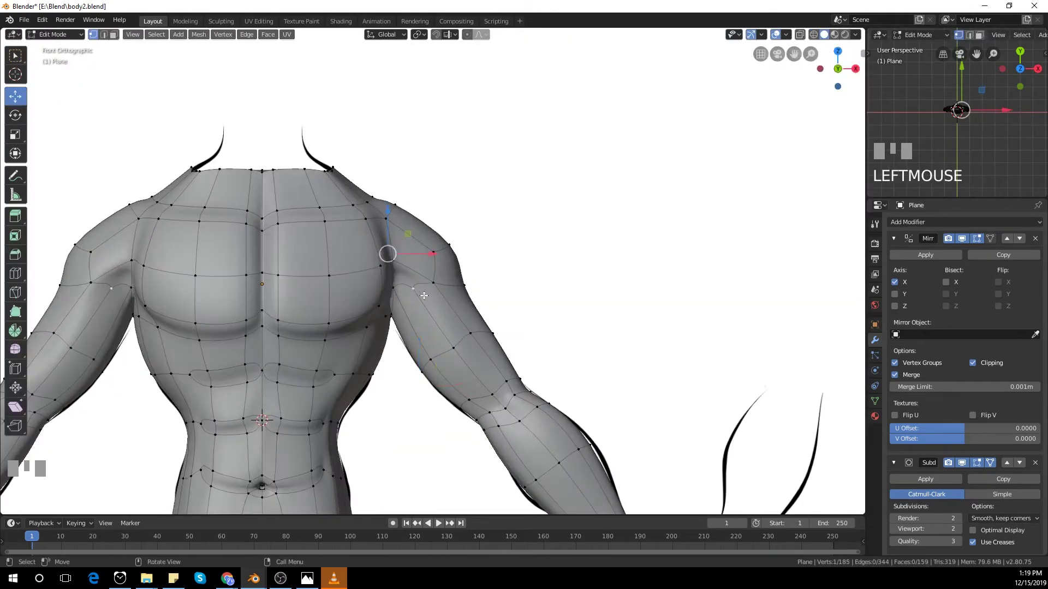
scroll(426, 314, up, 2)
scroll(427, 319, up, 1)
click(387, 292)
key(g)
key(g)
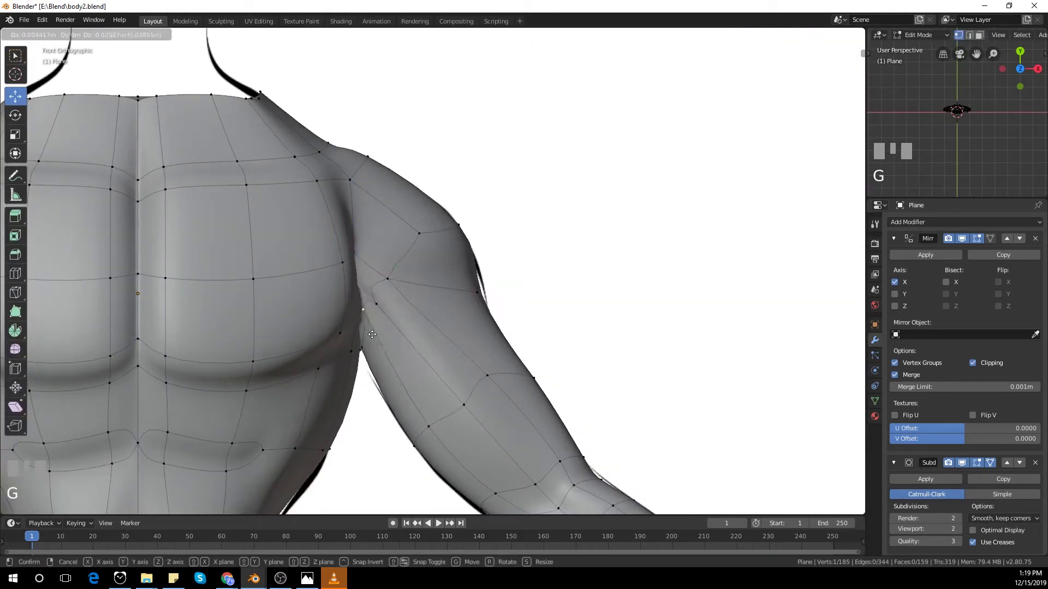
click(347, 288)
Step: Insert an edge loop around the upper arm just below the deltoid and move its outer vertex to the reference outline
key(ctrl+r)
click(456, 320)
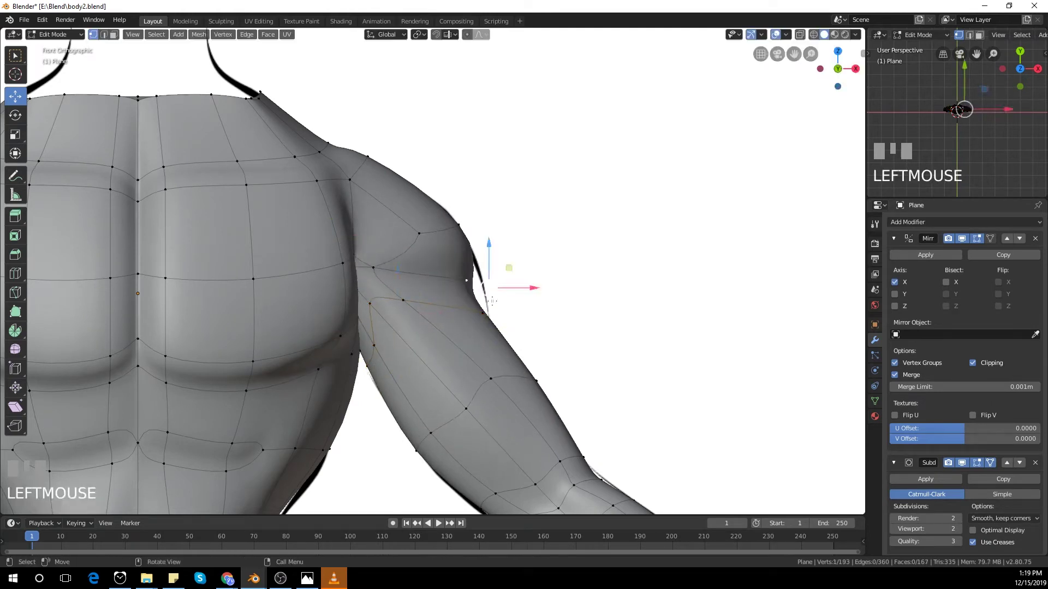
key(g)
click(516, 315)
Step: Move the inner upper-arm vertices beside the armpit to define the fold between the arm and the chest
click(419, 302)
middle_drag(420, 302, 398, 257)
scroll(398, 257, up, 3)
click(303, 272)
middle_drag(302, 272, 302, 253)
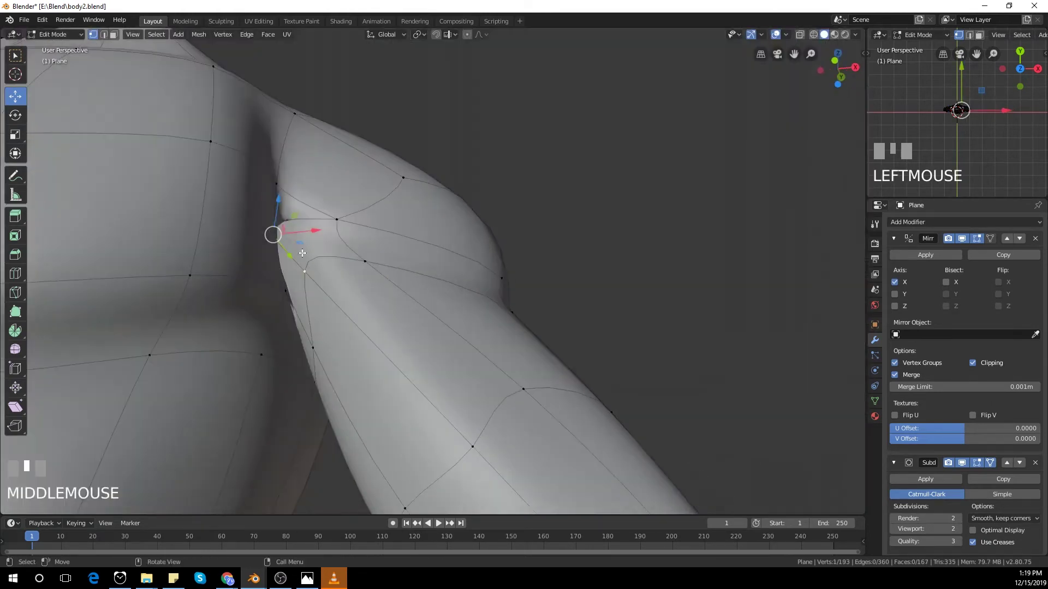
key(KP_1)
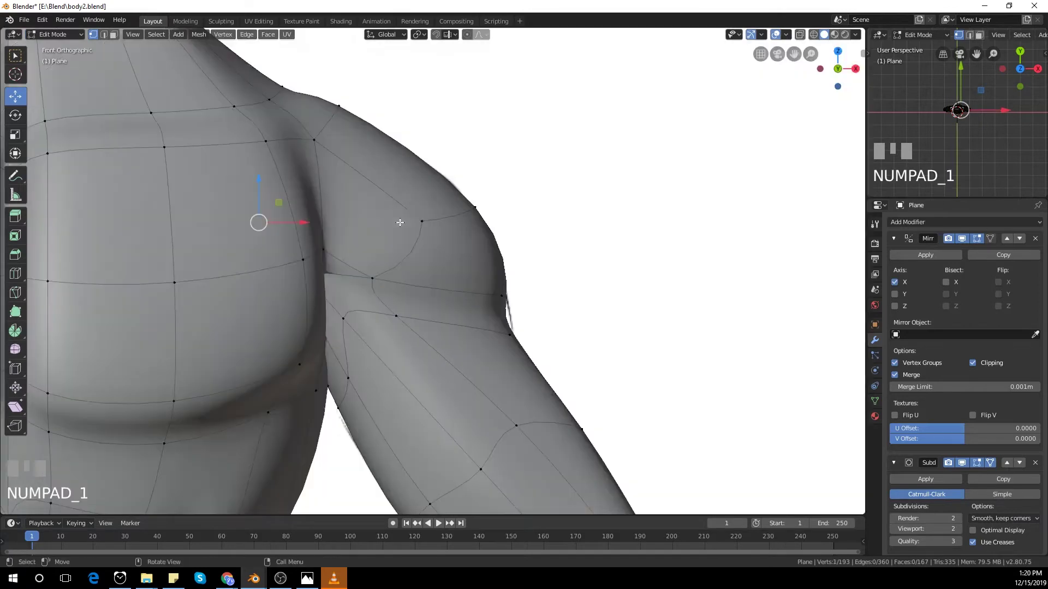
click(463, 453)
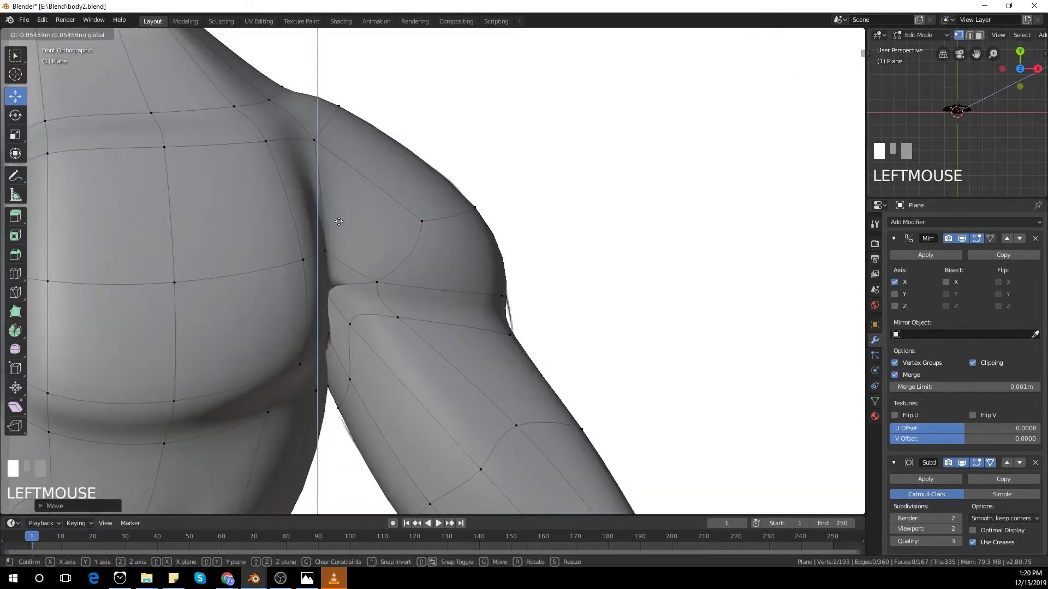
click(414, 432)
key(g)
click(423, 413)
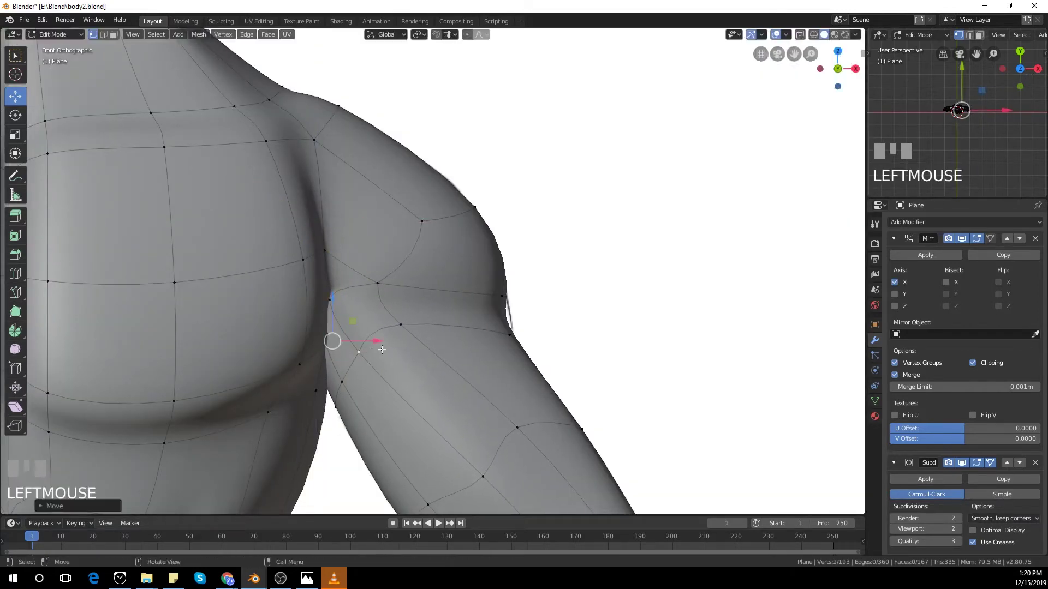
Step: Move the outer vertex at the base of the deltoid outward to match the reference shoulder outline
click(378, 284)
scroll(484, 276, down, 4)
key(g)
click(468, 285)
scroll(468, 297, down, 4)
key(Tab)
mouse_move(468, 298)
middle_down()
mouse_move(405, 310)
mouse_move(401, 293)
mouse_move(394, 312)
mouse_move(463, 321)
mouse_move(451, 350)
mouse_move(456, 287)
middle_up()
key(Tab)
scroll(457, 287, up, 4)
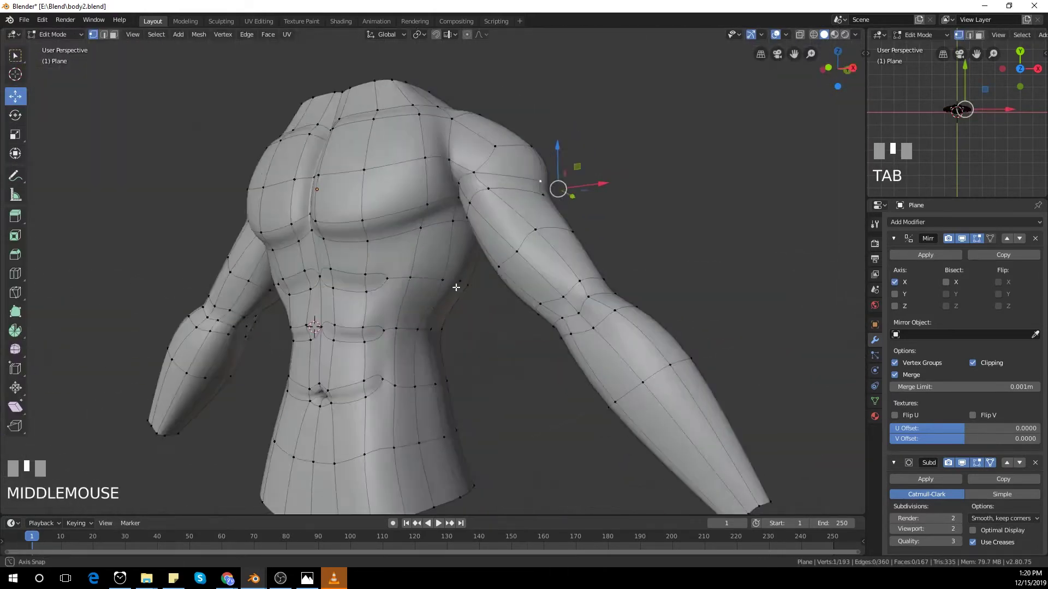
Step: Select the four vertices along the upper abdomen's midline and move them slightly forward along Y
click(237, 266)
shift+click(231, 299)
middle_drag(249, 344, 289, 323)
shift+middle_drag(290, 323, 314, 340)
shift+click(275, 375)
shift+click(273, 404)
scroll(301, 362, down, 1)
key(KP_3)
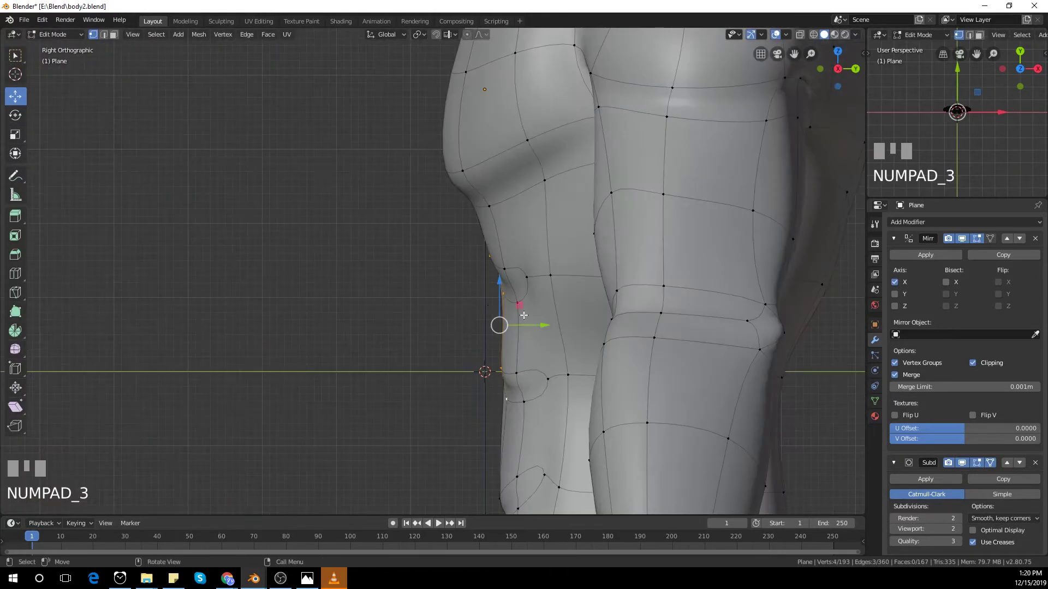
drag(545, 326, 538, 326)
scroll(460, 354, down, 3)
key(Tab)
mouse_move(366, 348)
middle_down()
mouse_move(461, 353)
mouse_move(369, 353)
middle_up()
scroll(461, 353, down, 3)
key(KP_3)
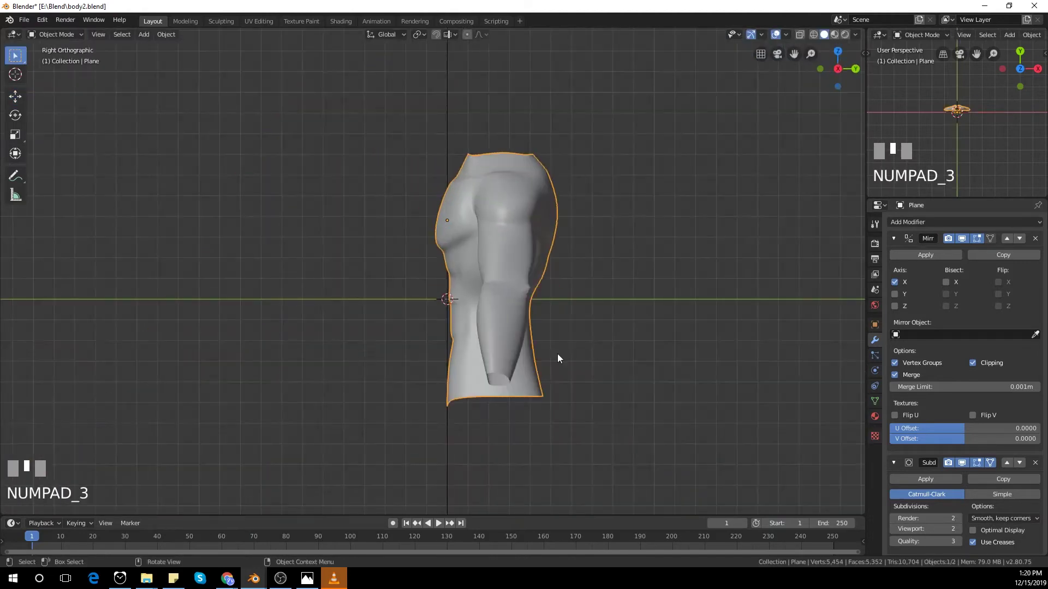
key(Tab)
drag(503, 287, 499, 287)
Step: Shift the mid-forearm edge loop along Y in the side view and scale it to adjust the forearm's depth
scroll(513, 328, up, 2)
alt+click(540, 425)
drag(579, 430, 579, 345)
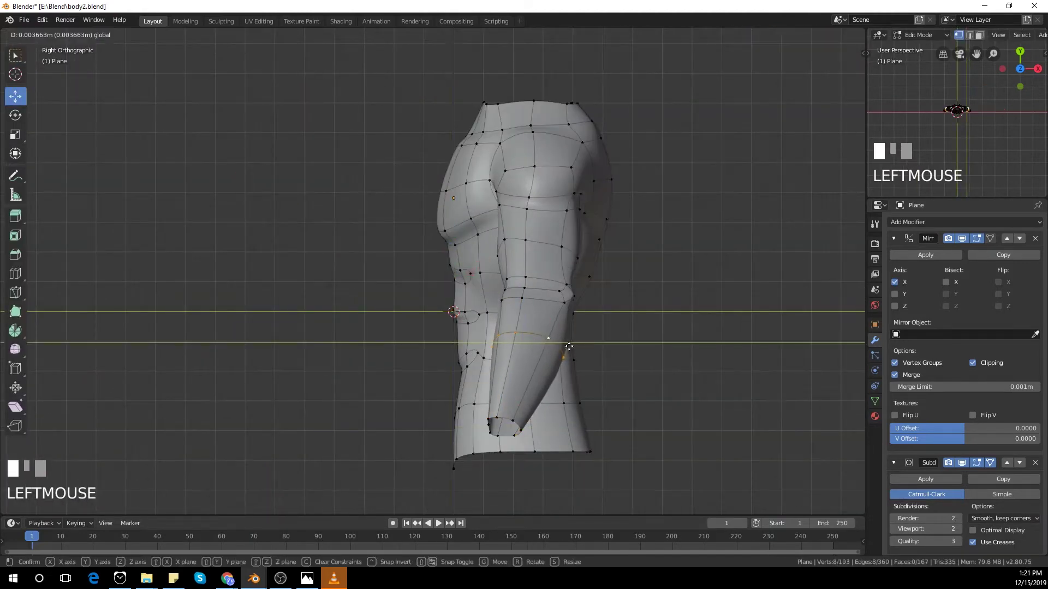
middle_drag(579, 345, 569, 437)
key(KP_3)
key(s)
click(608, 355)
scroll(570, 306, up, 2)
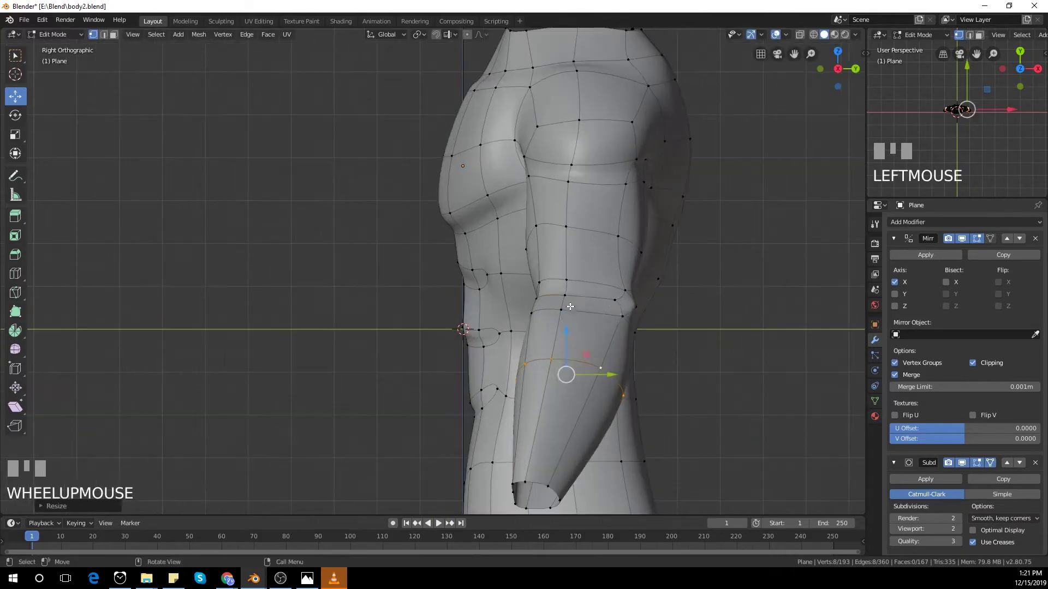
Step: Select the edge loops around the elbow and scale them down along Y to narrow the elbow in the side view
alt+shift+click(554, 312)
scroll(554, 310, down, 1)
key(s)
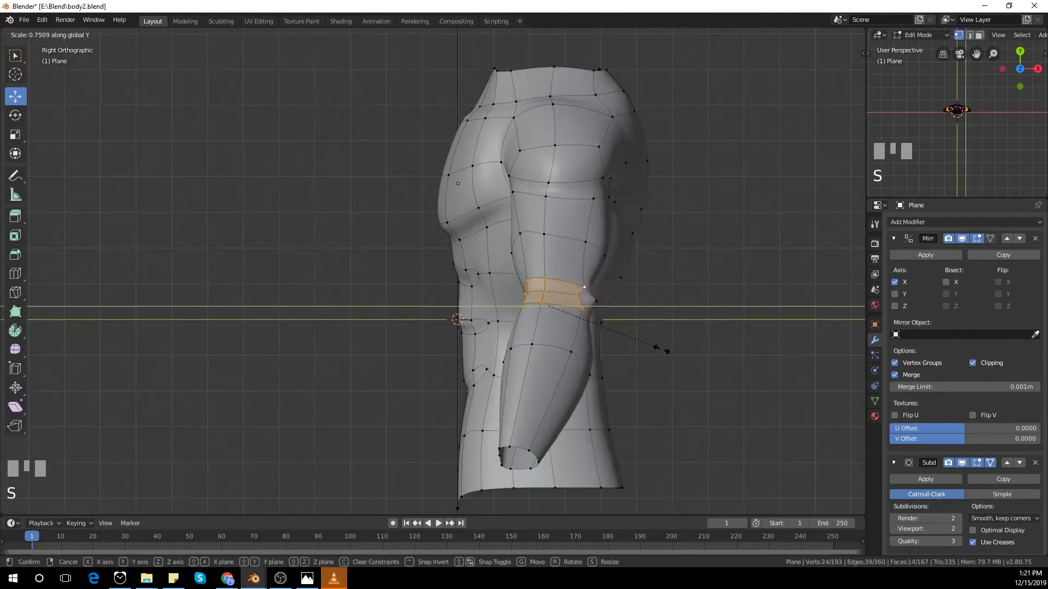
click(652, 346)
middle_drag(652, 347, 376, 272)
key(KP_1)
key(KP_3)
key(s)
key(y)
click(654, 324)
key(Tab)
key(Tab)
Step: Select two neighbouring vertices and shift them along one axis to refine the surface
scroll(601, 334, up, 3)
click(321, 206)
shift+click(341, 231)
middle_drag(342, 231, 600, 371)
drag(649, 401, 671, 402)
scroll(668, 404, down, 4)
Step: Move the outer chest vertex beside the armpit inward along X to tighten the edge of the pectoral
middle_drag(667, 404, 398, 350)
scroll(415, 339, up, 2)
click(485, 307)
drag(532, 311, 528, 310)
middle_drag(528, 310, 609, 322)
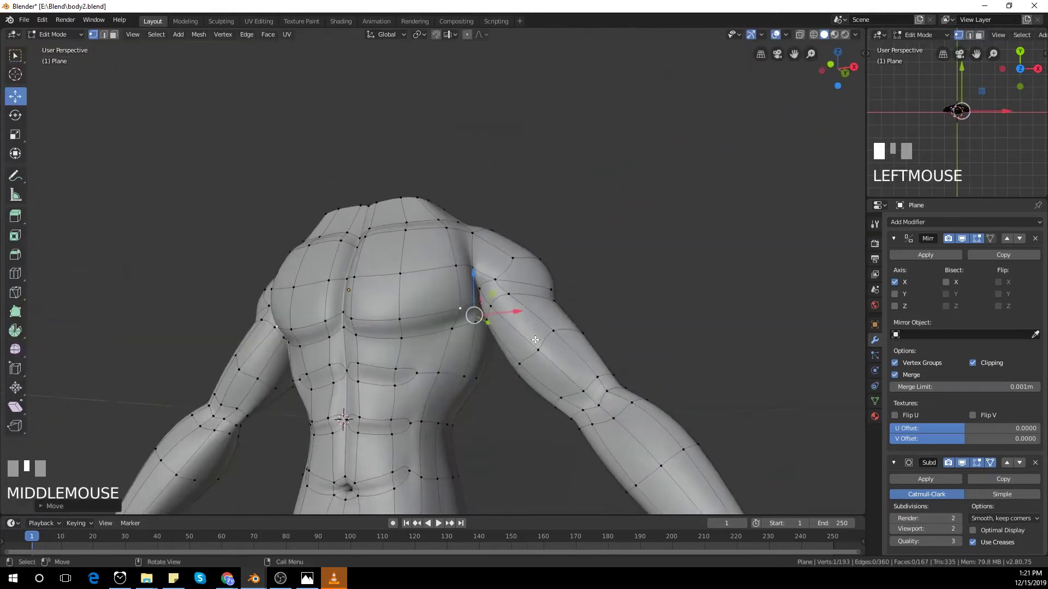
drag(517, 312, 510, 312)
mouse_move(513, 349)
middle_down()
mouse_move(430, 387)
mouse_move(511, 338)
middle_up()
drag(509, 314, 502, 314)
middle_drag(502, 314, 486, 376)
Step: Adjust the next vertex at the outer edge of the chest to smooth the transition into the armpit
click(486, 342)
drag(532, 334, 520, 340)
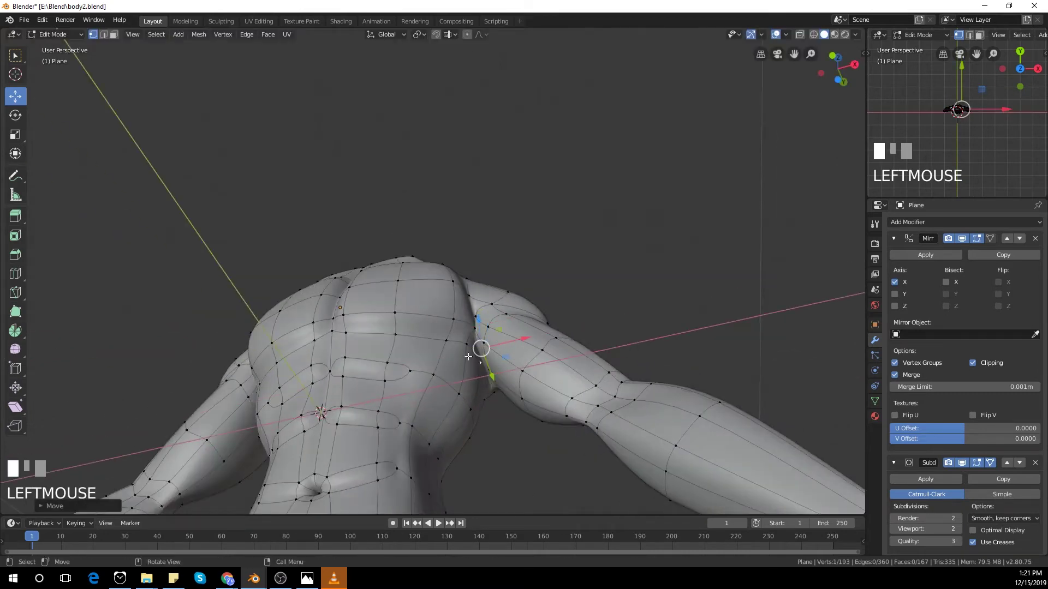
middle_drag(491, 354, 420, 322)
drag(512, 334, 519, 341)
middle_drag(522, 355, 407, 390)
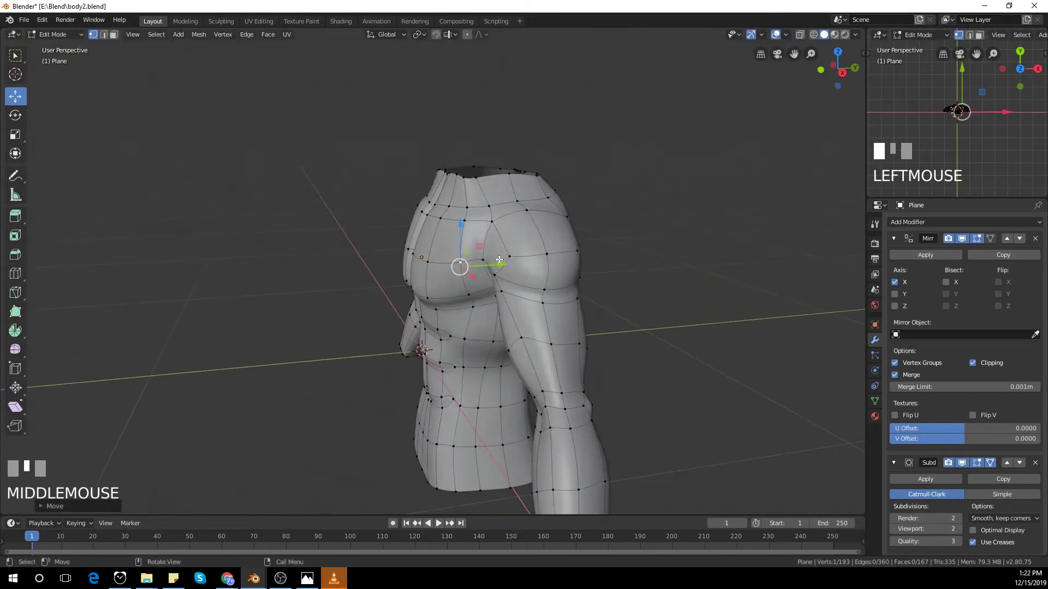
Step: Select vertices around the shoulder and shift them to reshape the deltoid
alt+click(506, 215)
scroll(503, 305, up, 2)
alt+shift+click(511, 257)
middle_drag(507, 349, 409, 320)
middle_drag(410, 235, 429, 287)
shift+click(550, 282)
middle_drag(576, 313, 625, 289)
drag(554, 241, 564, 242)
middle_drag(570, 294, 585, 320)
Step: Lower the vertex on the rear of the shoulder along Z to round the back of the deltoid
click(562, 262)
middle_drag(562, 267, 453, 246)
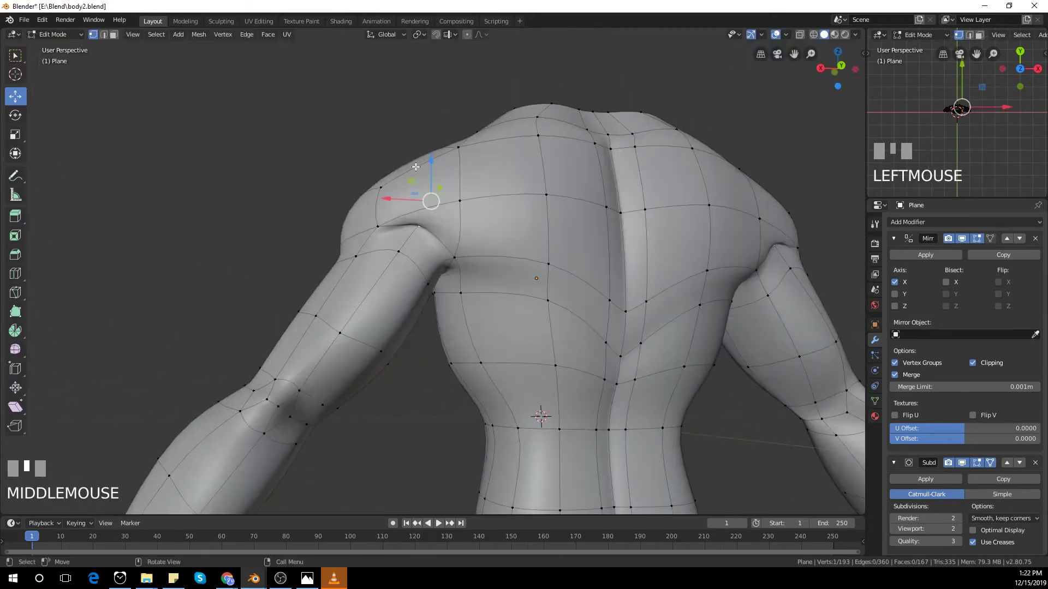
drag(431, 168, 449, 219)
middle_drag(448, 219, 407, 306)
key(Tab)
scroll(406, 294, down, 3)
key(Tab)
scroll(398, 257, up, 2)
Step: Adjust the vertex at the lower rear edge of the deltoid, above the back of the upper arm
click(386, 244)
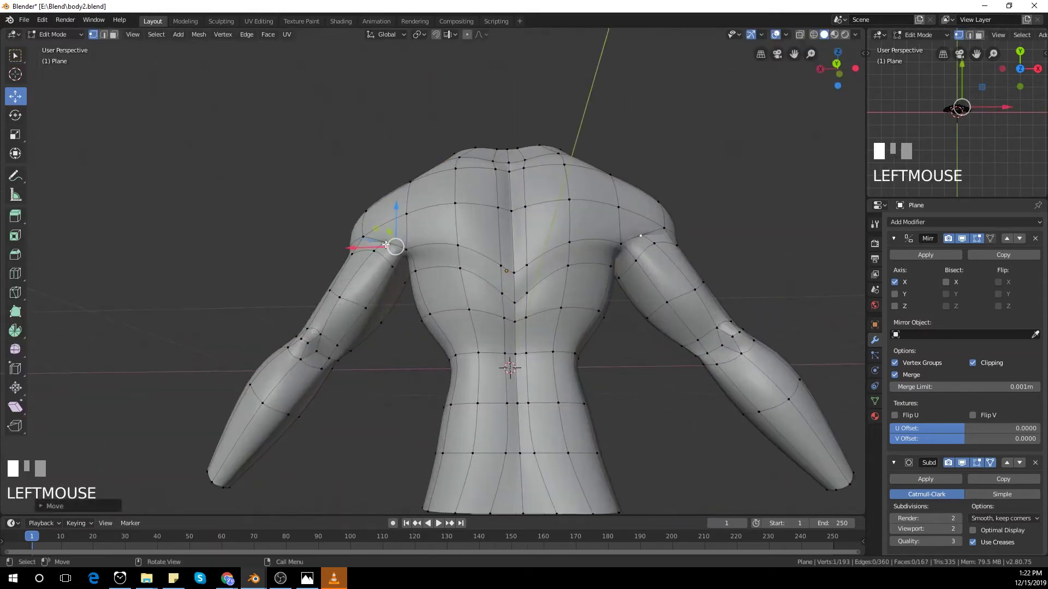
click(398, 264)
scroll(401, 284, down, 3)
key(Tab)
middle_drag(417, 365, 499, 398)
key(Tab)
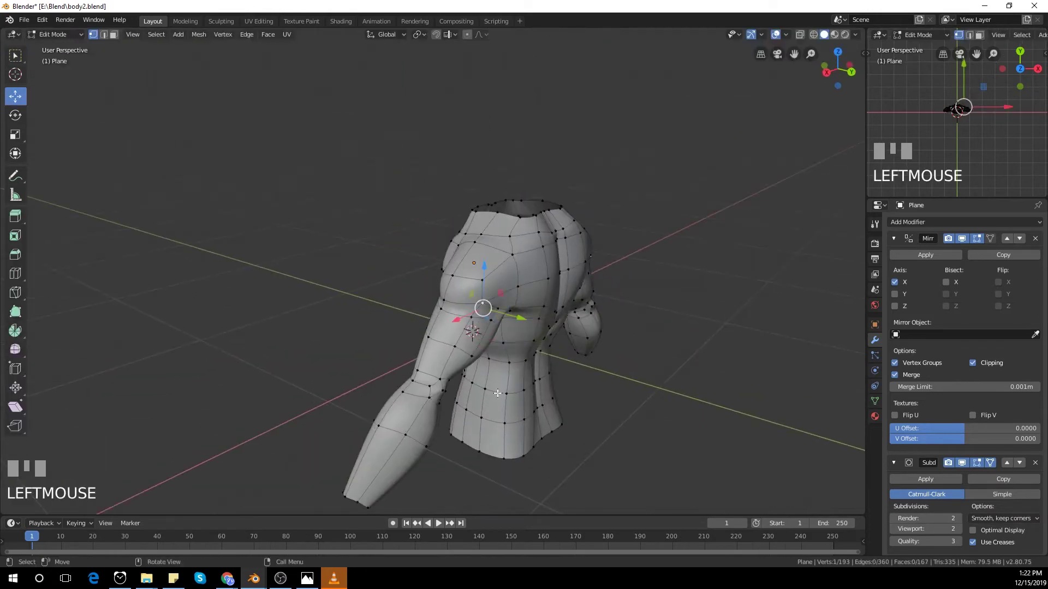
Step: Lower a vertex on the side of the shoulder along Z to even out the deltoid's shape
middle_drag(491, 321, 538, 311)
click(515, 268)
click(481, 262)
drag(482, 218, 481, 229)
key(Tab)
scroll(498, 361, down, 3)
middle_drag(431, 322, 524, 360)
scroll(513, 360, up, 1)
shift+middle_drag(502, 360, 466, 434)
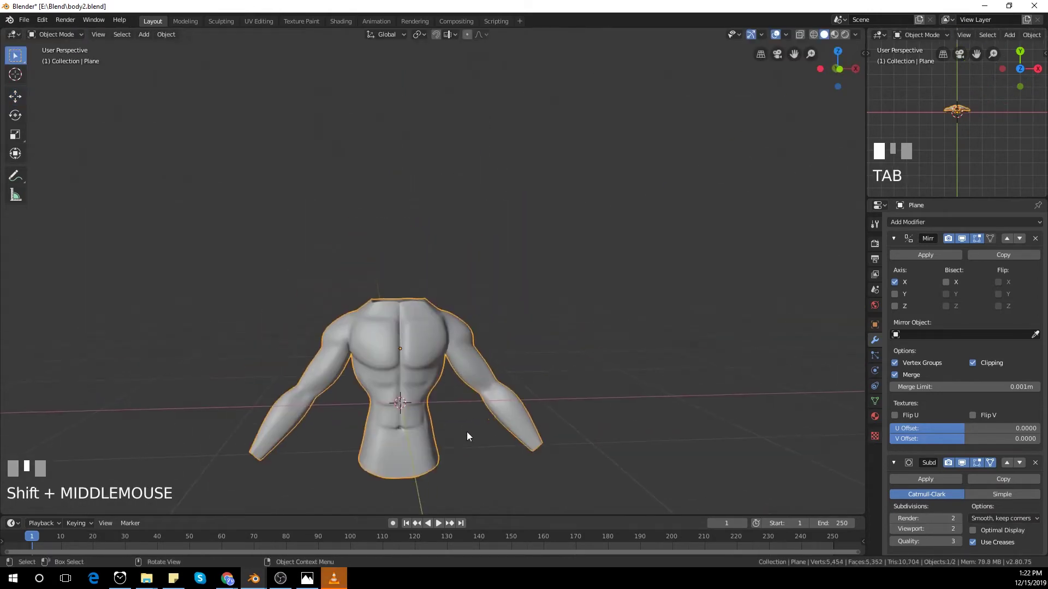
Step: Raise the neck-opening edge loop in the front view, scale it and shift it inward to fit the reference neck
key(KP_1)
scroll(416, 330, up, 3)
key(Tab)
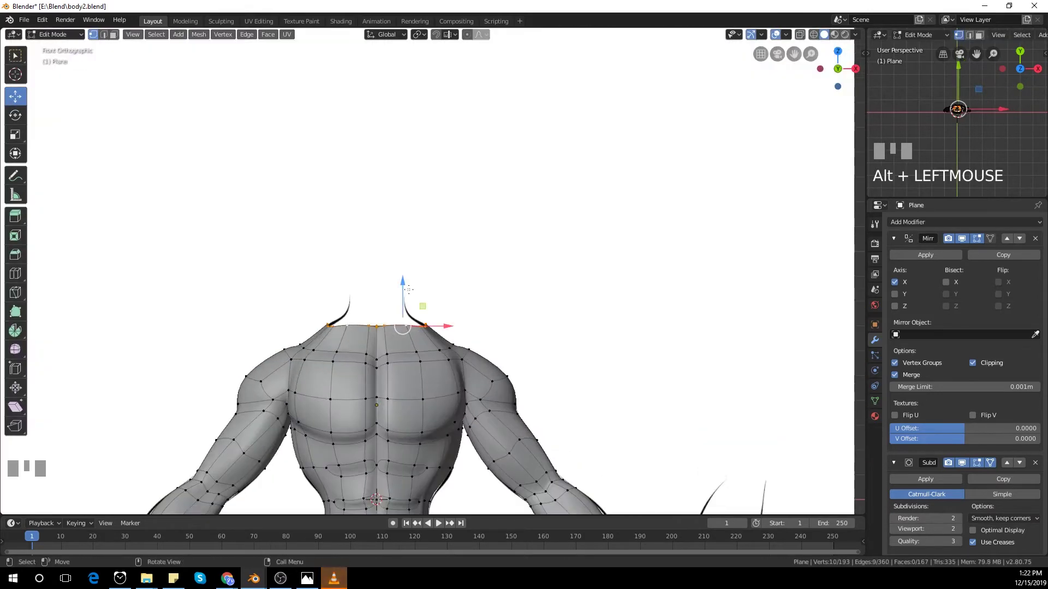
drag(403, 284, 403, 276)
key(s)
click(533, 367)
drag(449, 320, 444, 318)
key(Tab)
scroll(475, 320, down, 3)
shift+middle_drag(475, 320, 476, 350)
scroll(476, 299, up, 2)
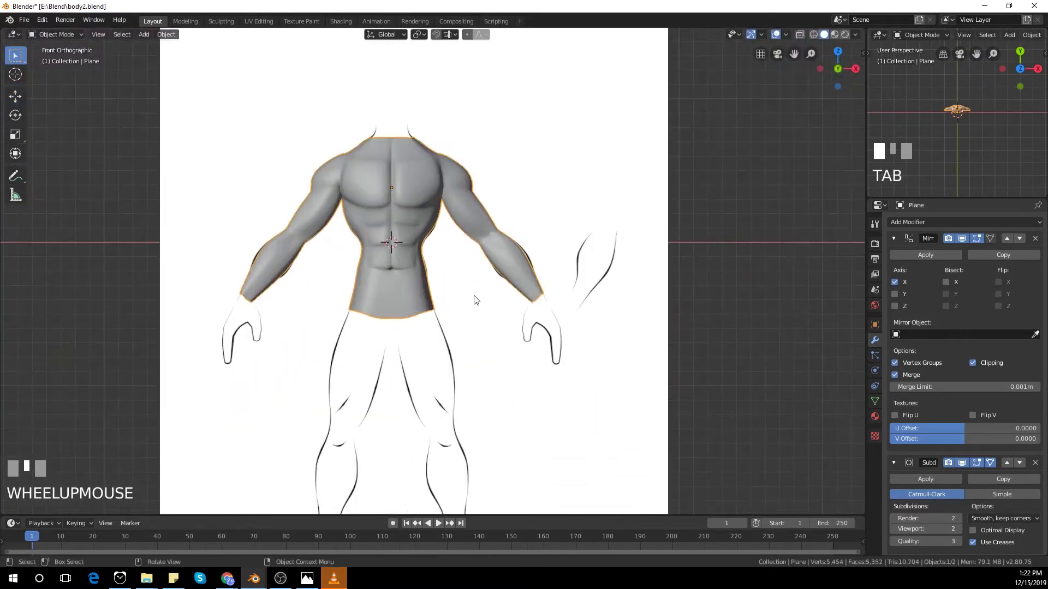
Step: Select the open edge loop at the bottom of the torso and lower it towards the hips in the reference
shift+middle_drag(475, 299, 394, 257)
key(Tab)
scroll(457, 286, up, 2)
scroll(376, 289, down, 3)
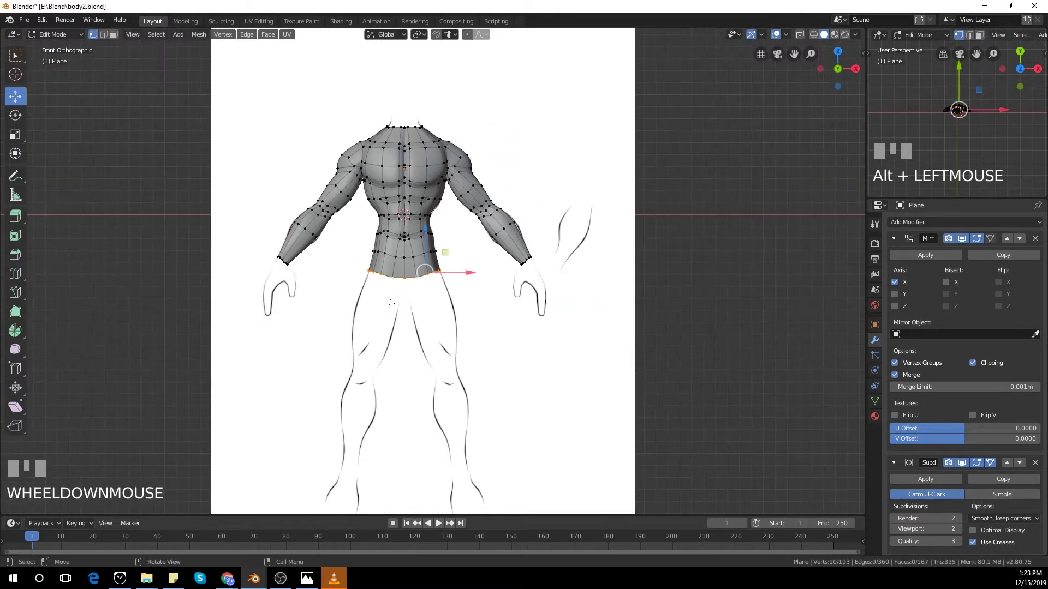
drag(425, 259, 425, 266)
key(g)
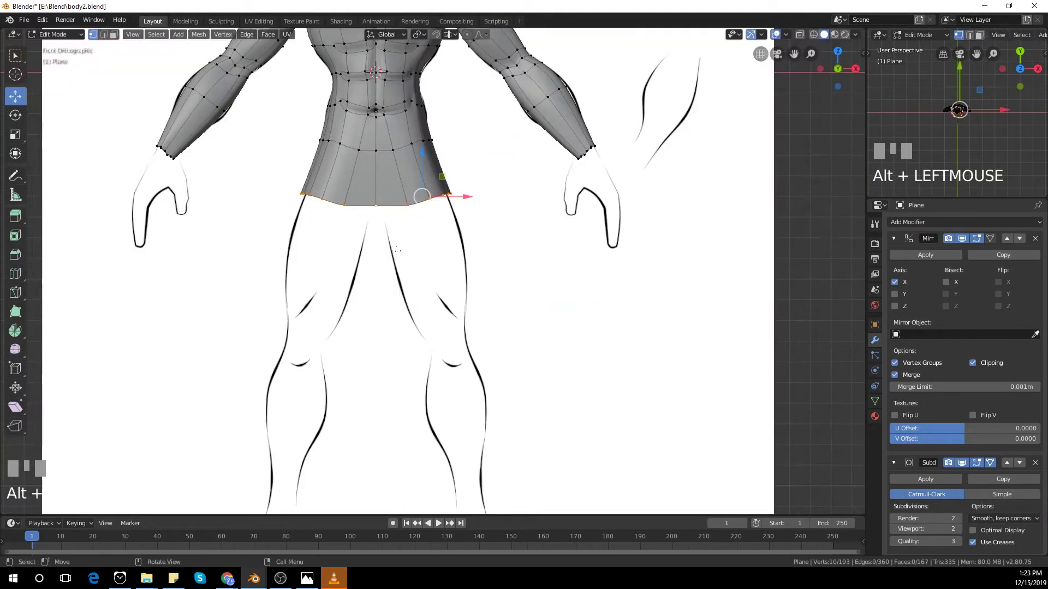
Step: Extrude the outer waist-hem vertices down to start the thighs, and pull the front crotch vertex in towards the centre line
key(x)
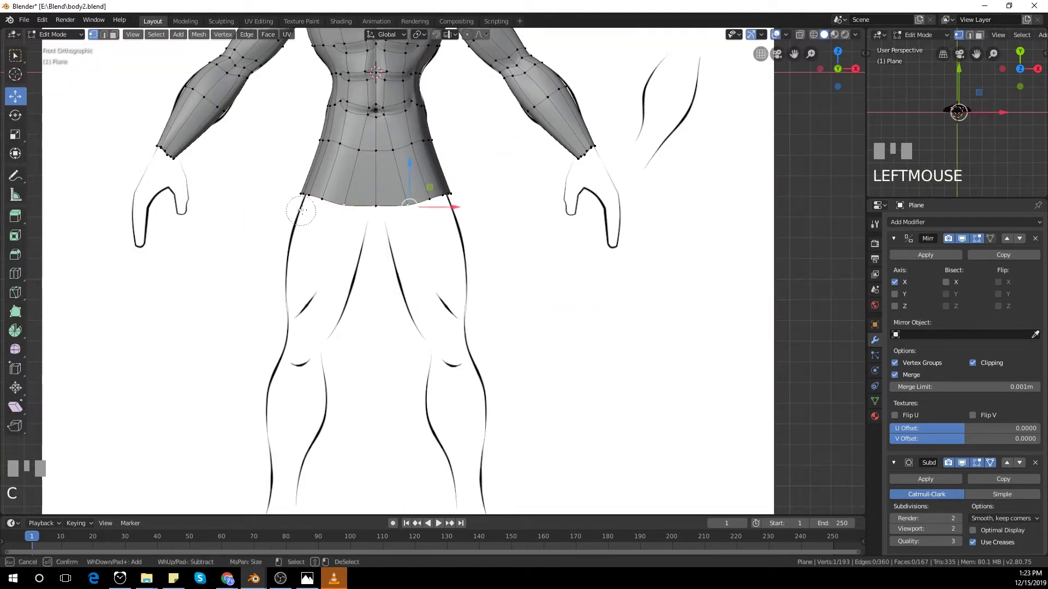
middle_drag(300, 203, 297, 249)
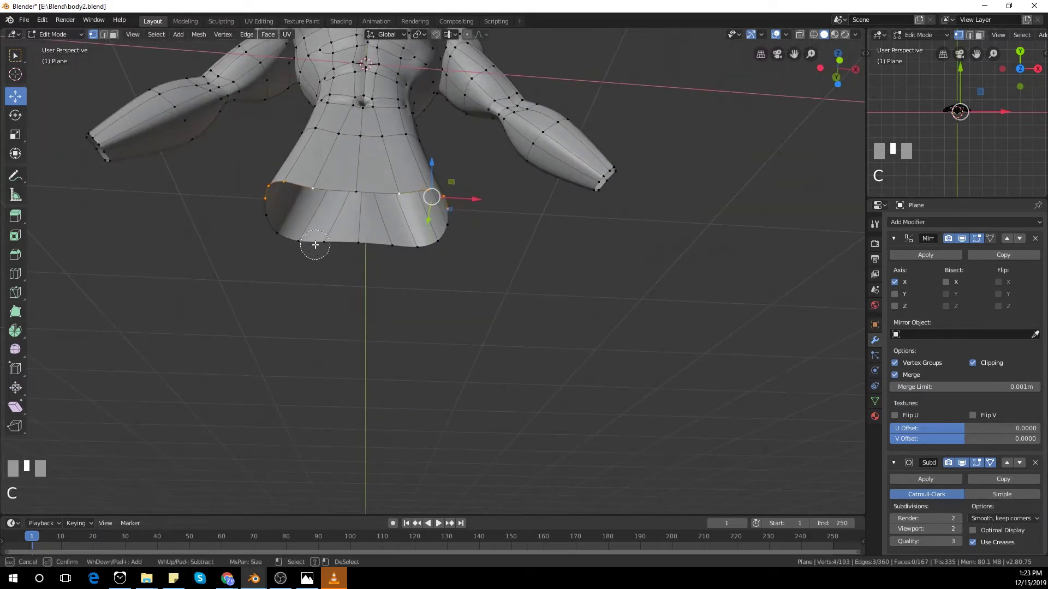
key(KP_1)
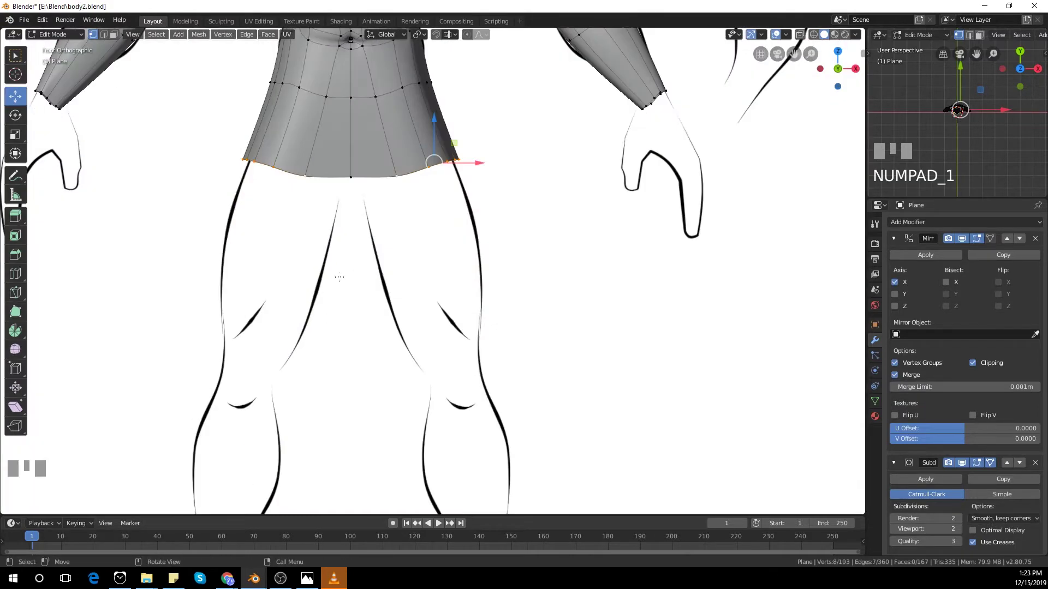
key(e)
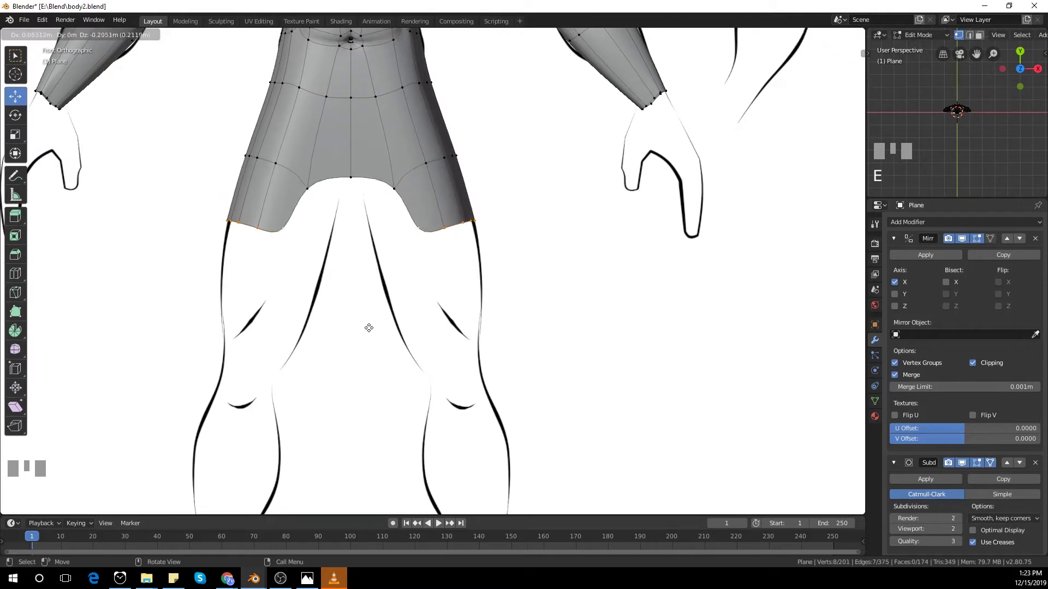
click(373, 341)
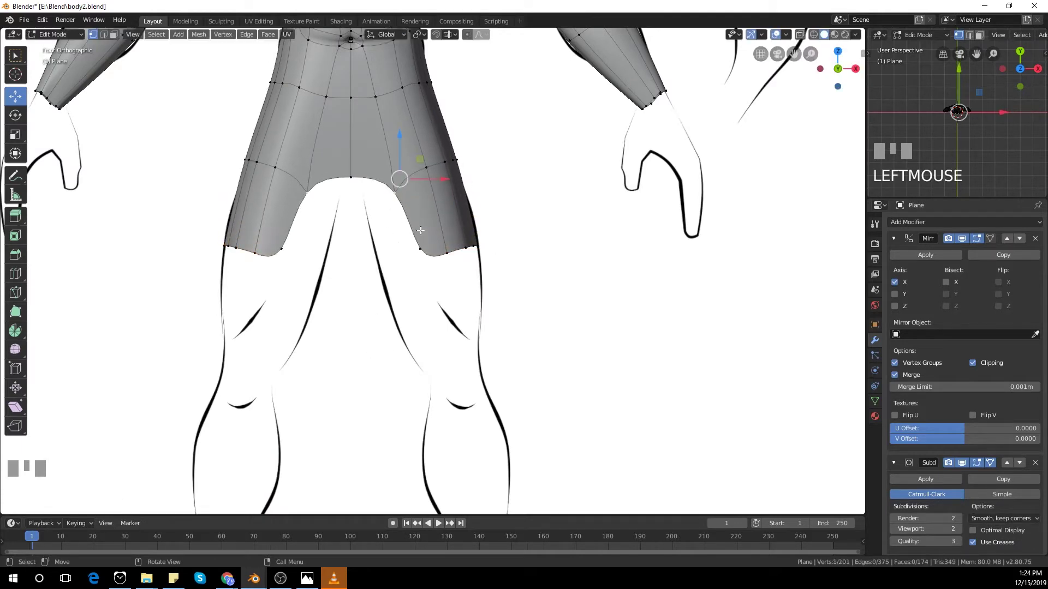
key(g)
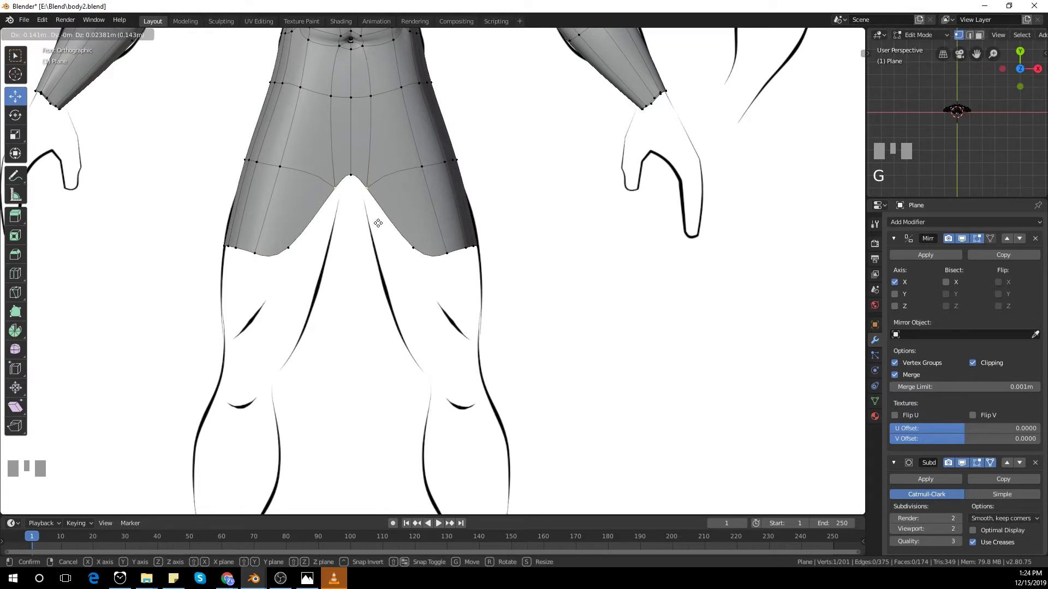
click(379, 223)
Step: Select the front and back crotch vertices and fill a face between them to bridge the legs
middle_drag(378, 223, 464, 354)
shift+click(462, 354)
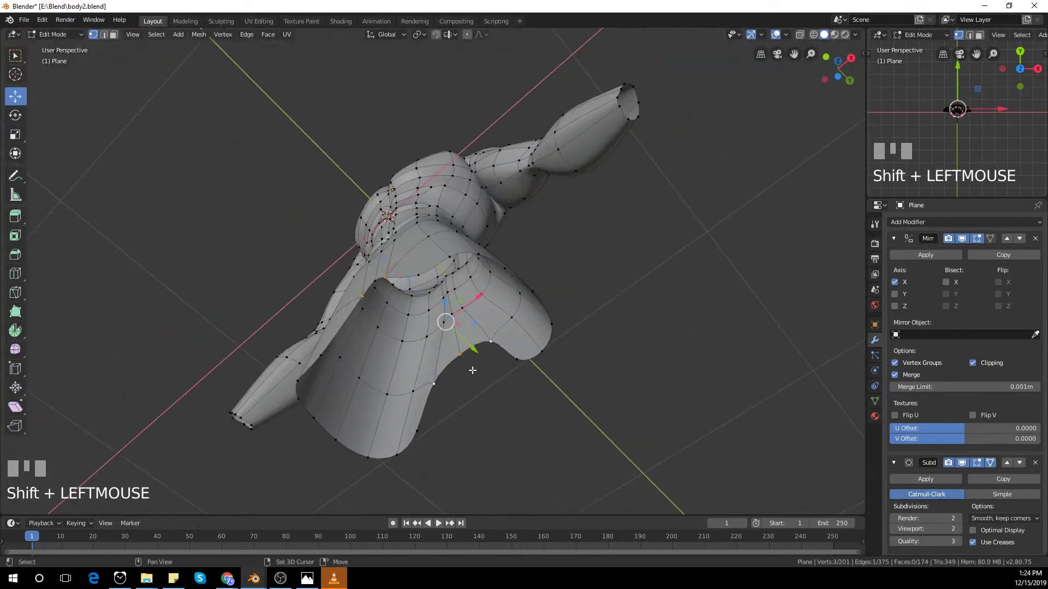
key(f)
key(ctrl+z)
key(f)
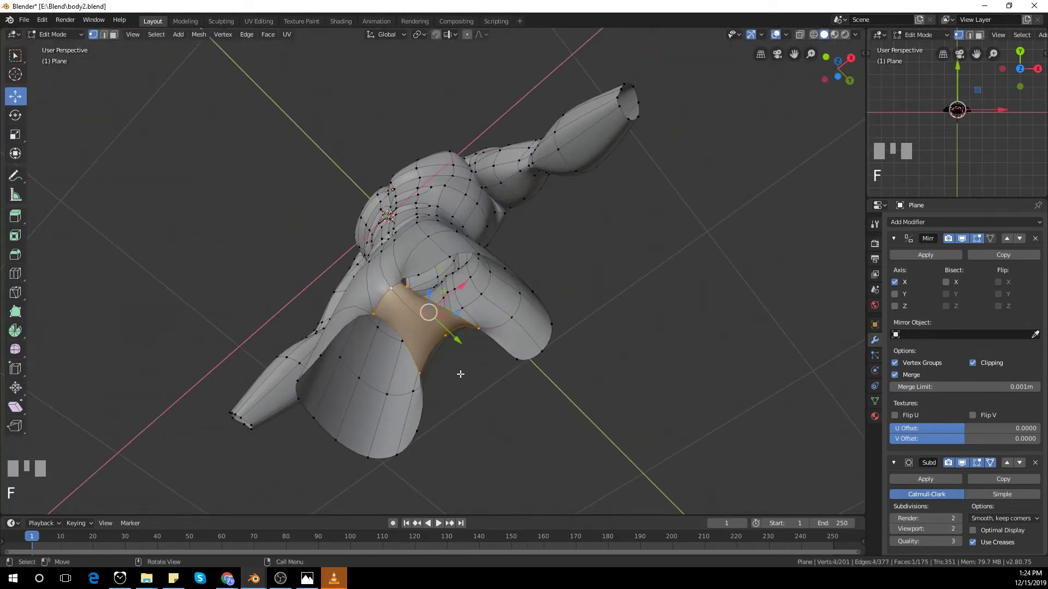
Step: Add a centred loop cut across the crotch bridge and extrude its side vertex down along the inner thigh
middle_drag(394, 310, 341, 282)
key(KP_1)
scroll(424, 382, down, 2)
right_click(424, 339)
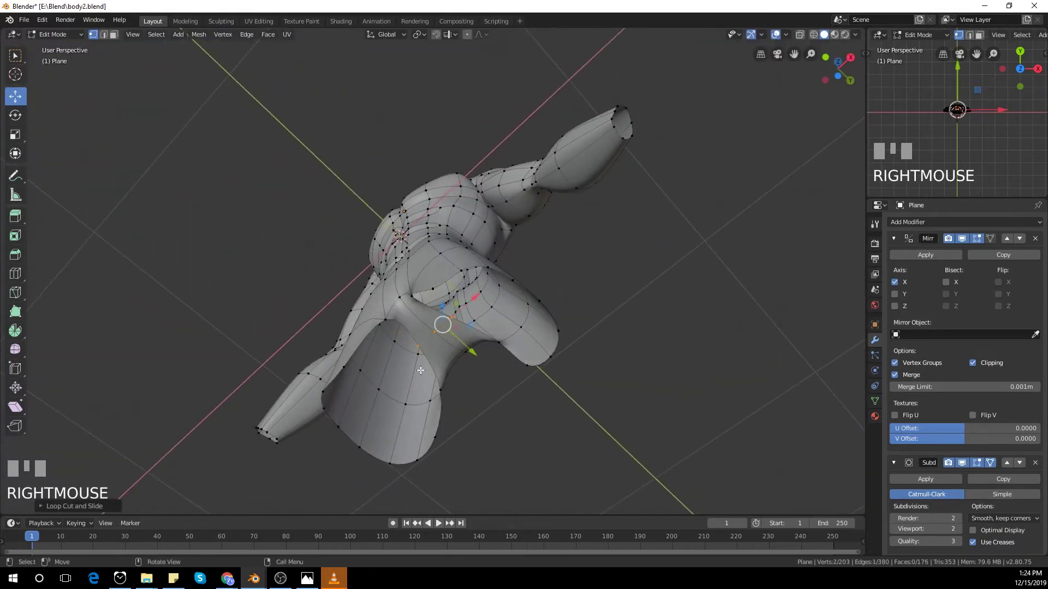
middle_drag(424, 339, 468, 440)
click(479, 286)
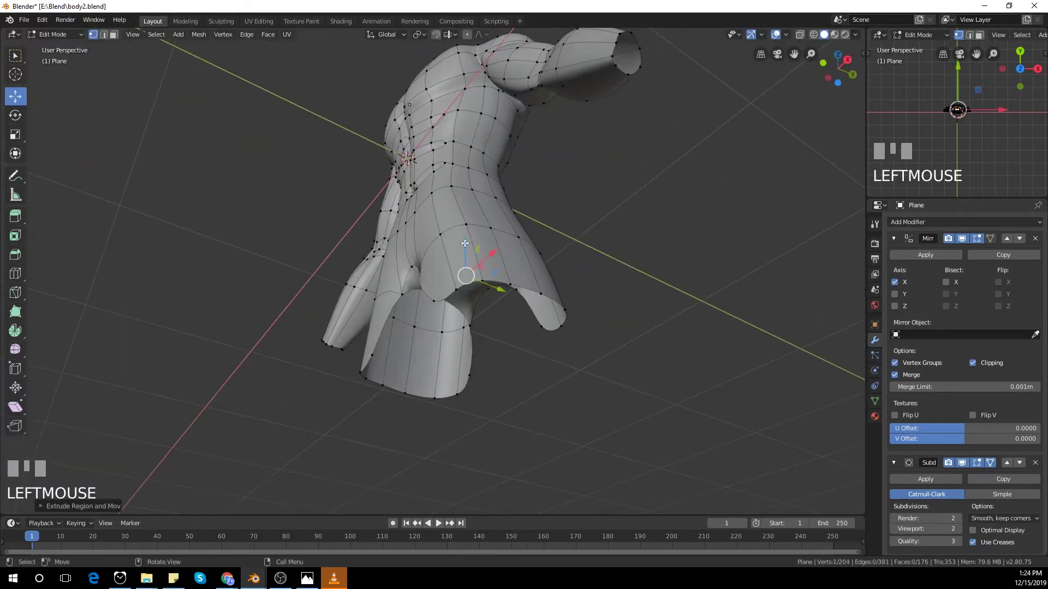
drag(464, 243, 472, 307)
middle_drag(418, 361, 360, 382)
shift+middle_drag(567, 352, 583, 337)
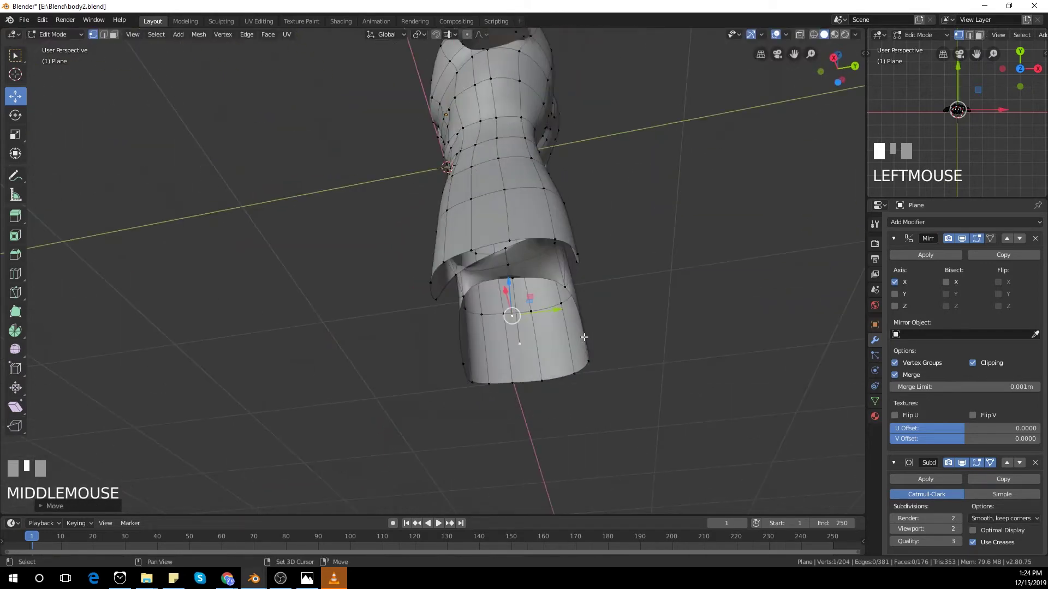
shift+click(576, 264)
mouse_move(557, 379)
middle_down()
mouse_move(580, 351)
mouse_move(574, 374)
mouse_move(681, 355)
mouse_move(565, 378)
middle_up()
shift+click(574, 279)
key(f)
key(ctrl+z)
Step: Fill the back and front faces of the inner thigh, joining the extruded vertex to the neighbouring thigh edges
shift+click(363, 260)
middle_drag(366, 264, 397, 294)
click(358, 239)
scroll(358, 257, up, 2)
middle_drag(355, 326, 330, 334)
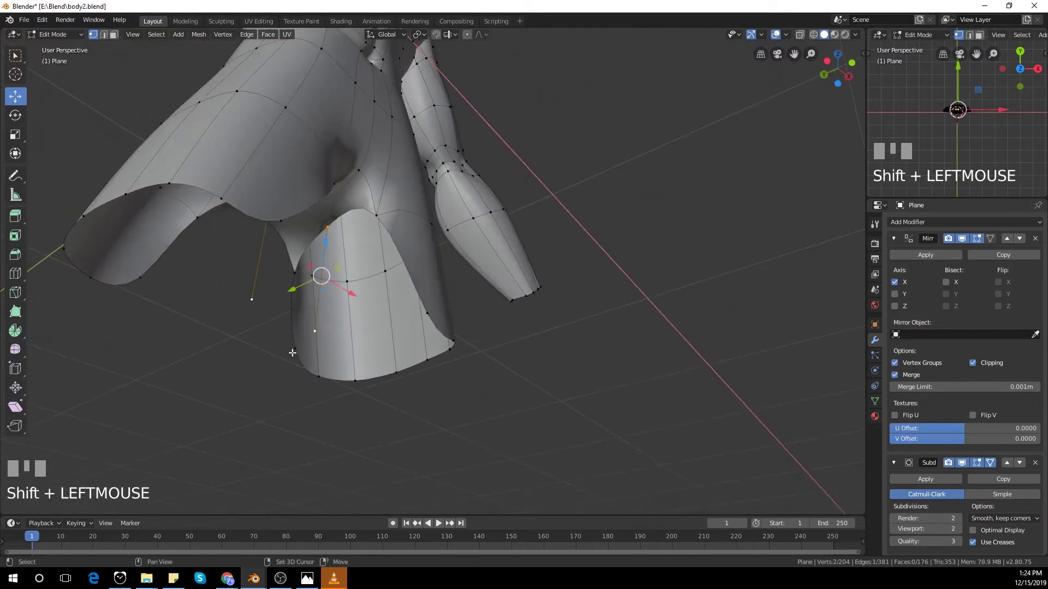
key(f)
middle_drag(369, 366, 225, 345)
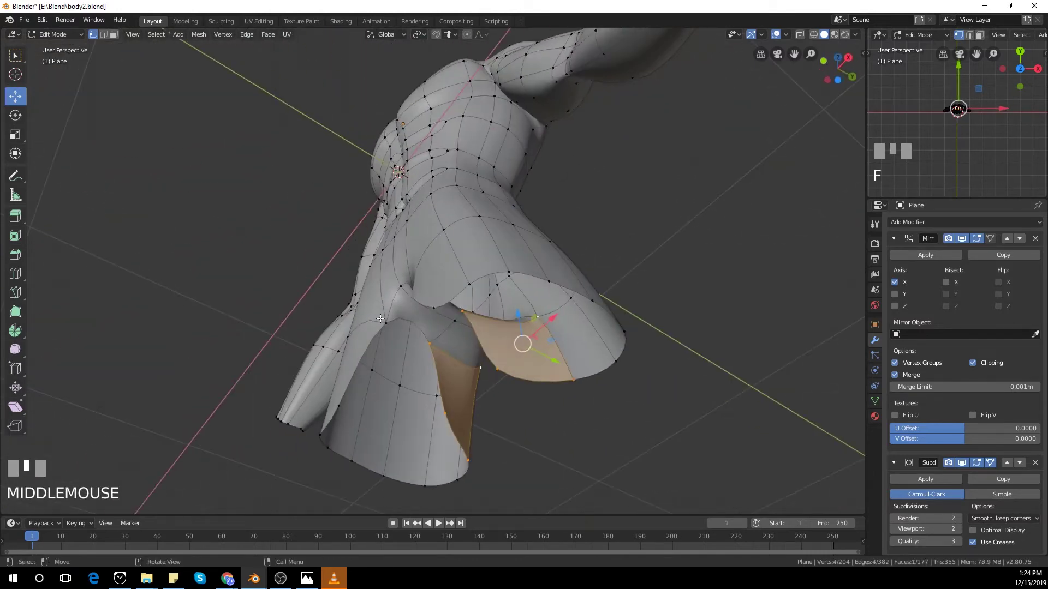
click(386, 321)
shift+click(432, 344)
key(f)
middle_drag(402, 423, 435, 433)
Step: In the front view, adjust the inner hem vertex, then shift and scale the thigh-opening loop to the reference leg
key(KP_1)
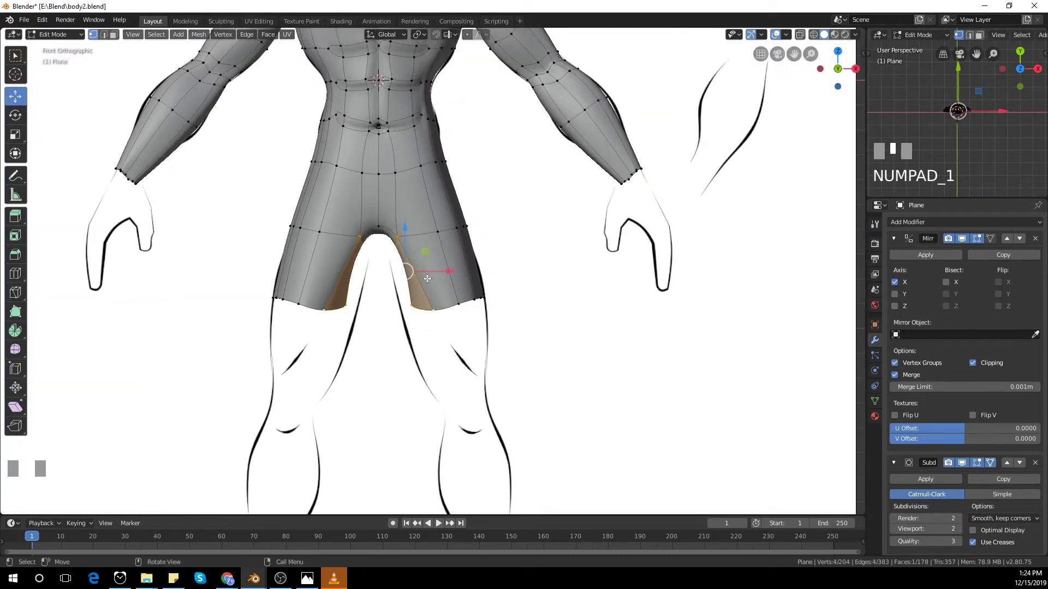
scroll(426, 278, up, 1)
drag(429, 272, 435, 273)
scroll(435, 273, up, 1)
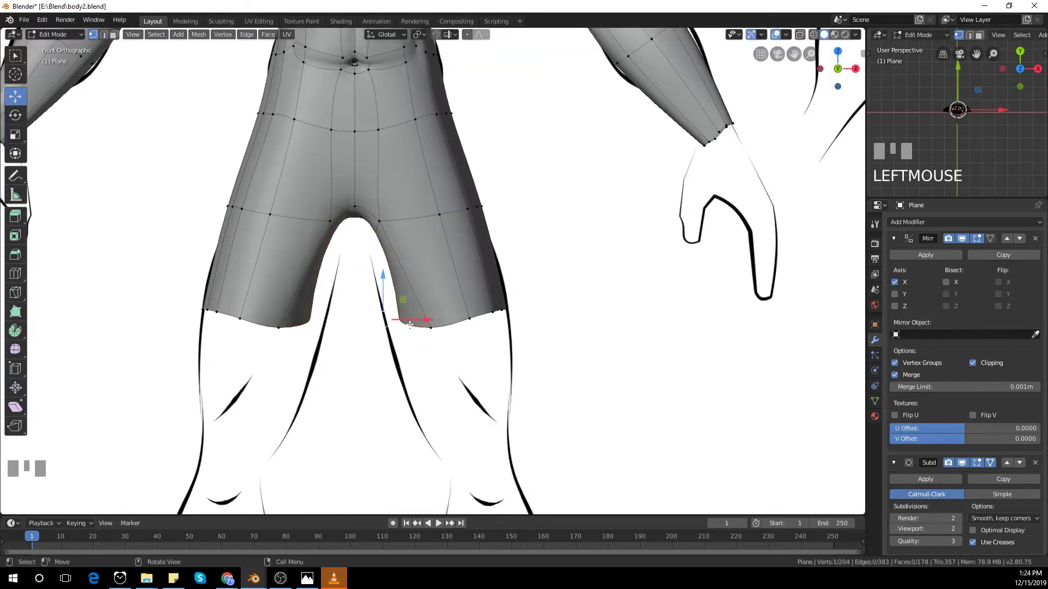
mouse_move(513, 314)
mouse_down()
mouse_move(499, 315)
mouse_move(508, 314)
mouse_up()
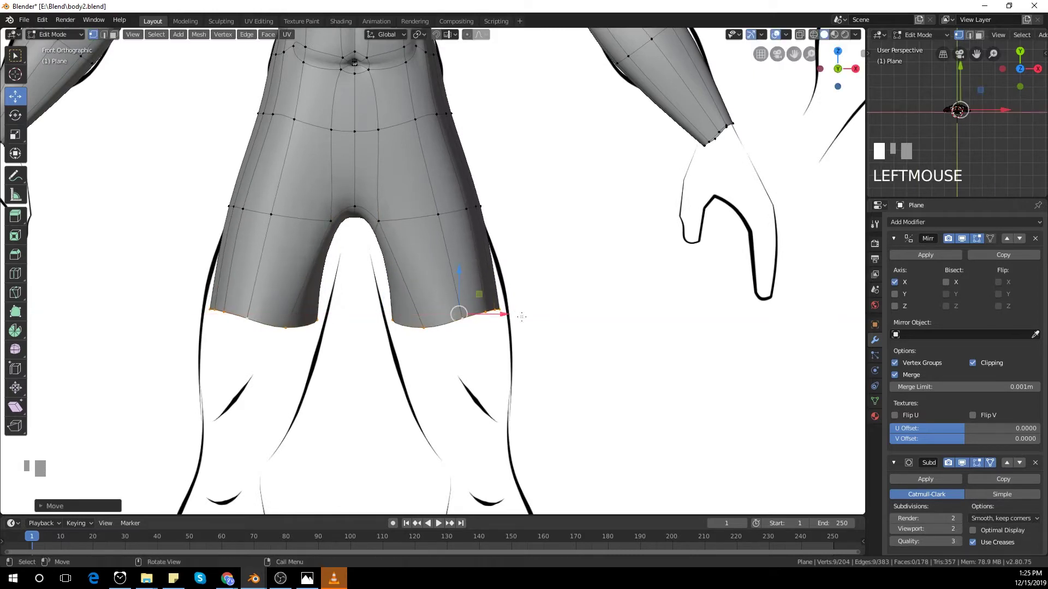
key(s)
click(525, 318)
scroll(347, 219, up, 2)
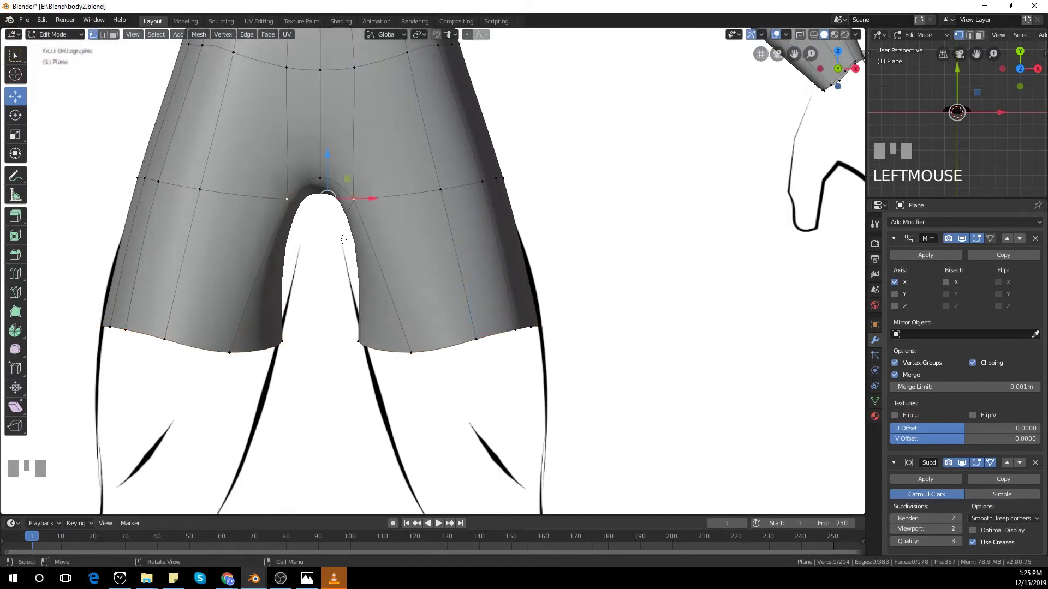
scroll(342, 239, up, 1)
mouse_move(351, 184)
mouse_down()
mouse_move(342, 184)
mouse_move(369, 187)
mouse_up()
key(ctrl+z)
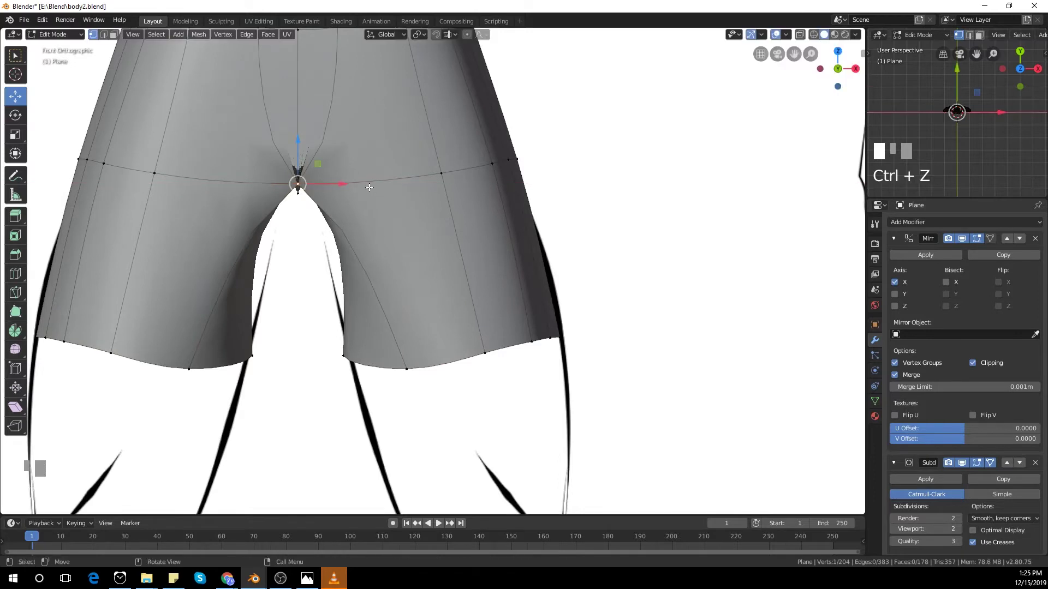
key(ctrl+z)
Step: Adjust the vertices under and beside the crotch to shape the arch between the legs
middle_drag(366, 190, 394, 185)
click(325, 222)
drag(357, 197, 367, 171)
key(KP_1)
scroll(368, 178, up, 2)
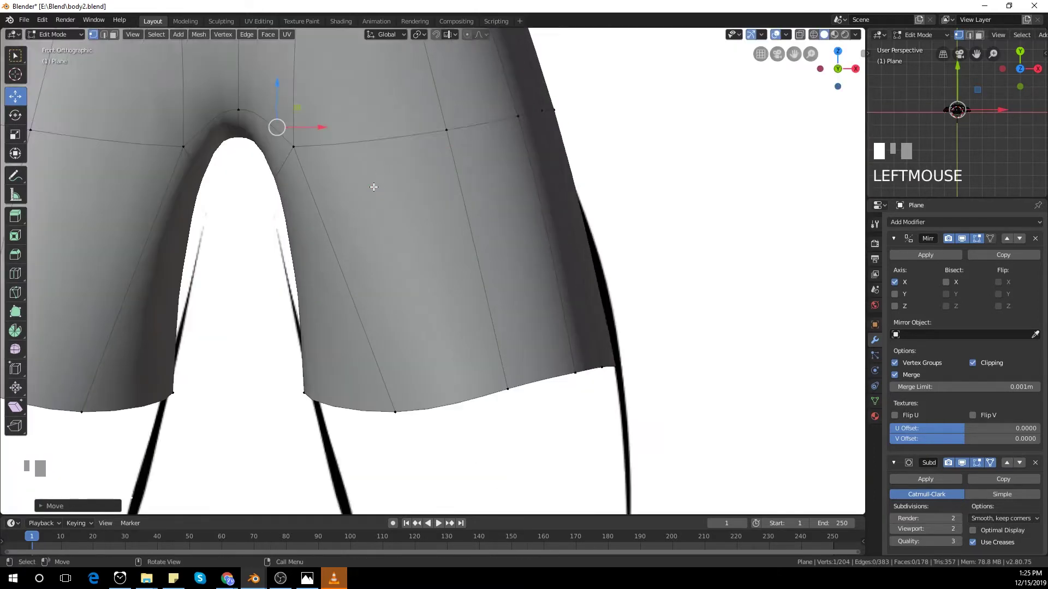
shift+middle_drag(373, 187, 466, 250)
drag(413, 191, 399, 192)
Step: Select the thigh-opening edge loop and raise it along Z
scroll(420, 224, down, 3)
alt+click(509, 381)
drag(524, 334, 524, 306)
Step: Reposition the vertex beside the crotch, checking it from an angle and from the front
click(396, 251)
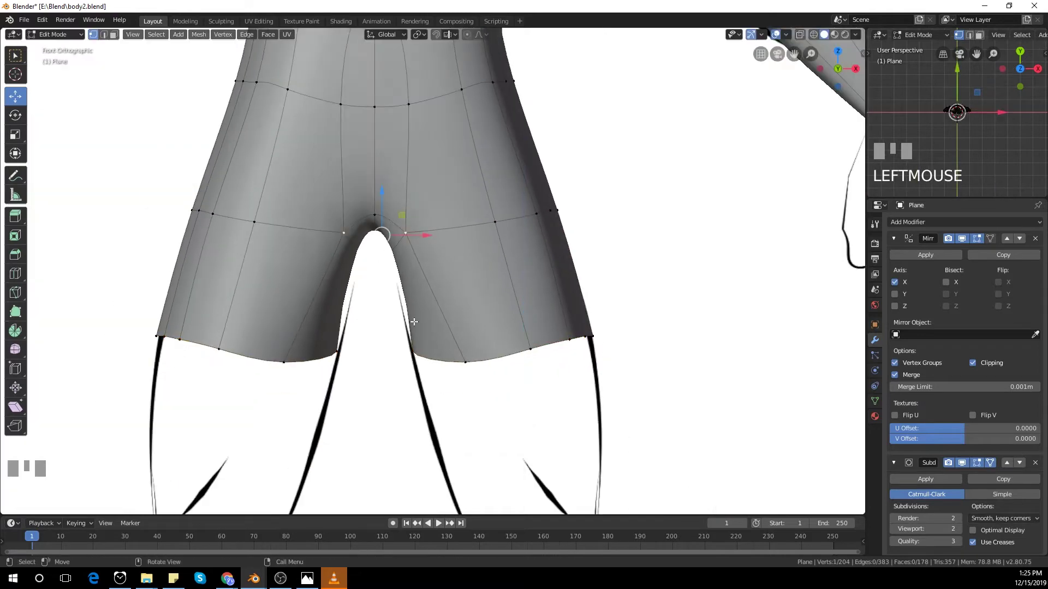
middle_drag(415, 322, 519, 330)
scroll(290, 273, down, 4)
key(KP_1)
scroll(518, 330, up, 3)
drag(319, 304, 243, 297)
Step: Move individual vertices around the groin and inner thigh to even out the surface
middle_drag(242, 297, 327, 213)
scroll(295, 245, up, 2)
click(279, 215)
drag(352, 194, 361, 189)
scroll(361, 190, down, 5)
middle_drag(361, 190, 382, 234)
click(357, 218)
middle_drag(357, 219, 321, 216)
drag(303, 213, 285, 218)
Step: In the side view, scale the thigh-opening edge loop and move it upward
middle_drag(270, 269, 479, 375)
key(KP_1)
key(KP_3)
scroll(479, 374, up, 2)
alt+click(479, 375)
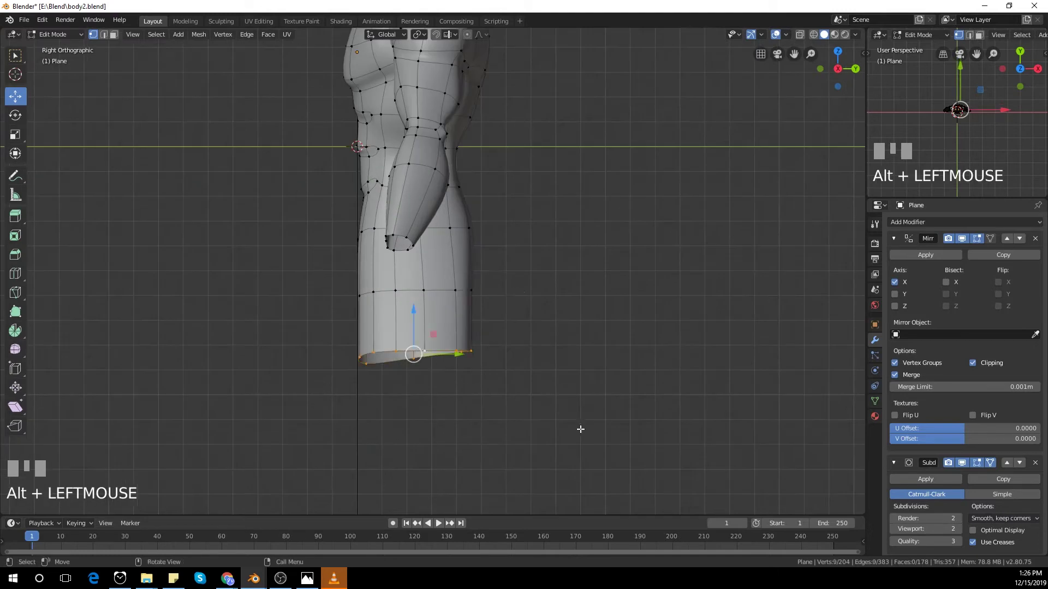
key(s)
click(479, 407)
drag(414, 312, 404, 286)
Step: In the front view, shift the thigh-opening loop slightly along X to fit the reference thigh
middle_drag(573, 303, 475, 320)
key(KP_1)
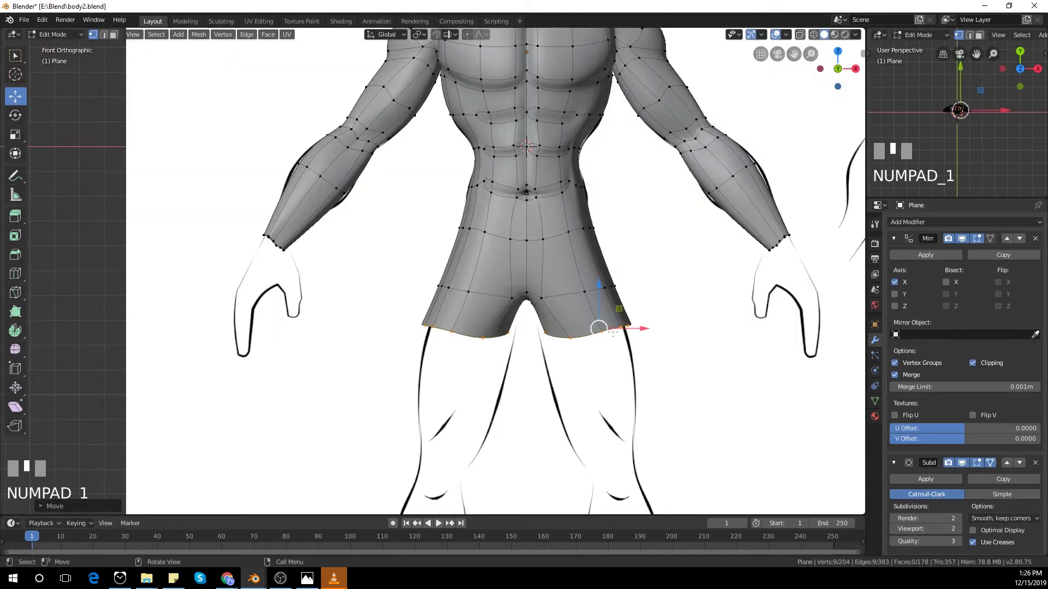
drag(644, 328, 640, 329)
scroll(631, 328, up, 5)
shift+middle_drag(631, 328, 686, 270)
drag(648, 282, 649, 283)
scroll(649, 283, up, 2)
drag(711, 286, 713, 286)
Step: Reposition vertices on the front of the groin and upper thigh to follow the reference
click(428, 153)
drag(430, 103, 449, 143)
click(479, 172)
scroll(455, 164, down, 4)
drag(481, 224, 488, 225)
Step: Adjust vertices on the side and back of the hips to round out the buttocks and upper thigh
click(505, 226)
middle_drag(505, 226, 363, 219)
click(363, 220)
drag(306, 230, 332, 229)
middle_drag(518, 327, 467, 339)
click(498, 298)
drag(221, 280, 239, 297)
Step: Select the thigh-opening edge loop and extrude it down along the reference thighs
key(ctrl+KP_1)
middle_drag(633, 405, 491, 407)
key(KP_1)
key(ctrl+KP_1)
alt+click(456, 307)
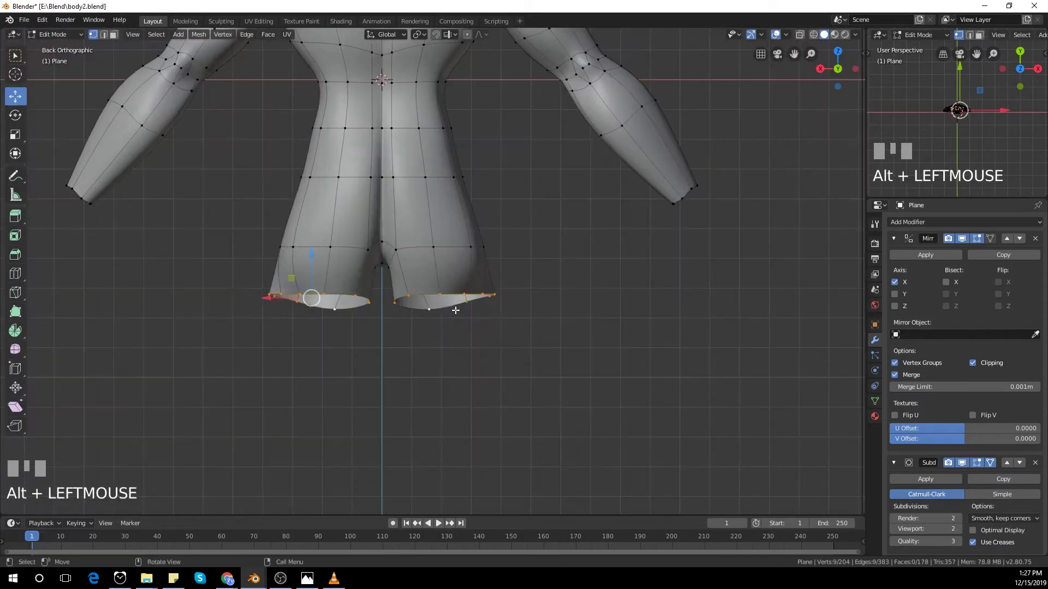
key(KP_1)
key(e)
click(512, 407)
shift+middle_drag(512, 407, 471, 317)
key(s)
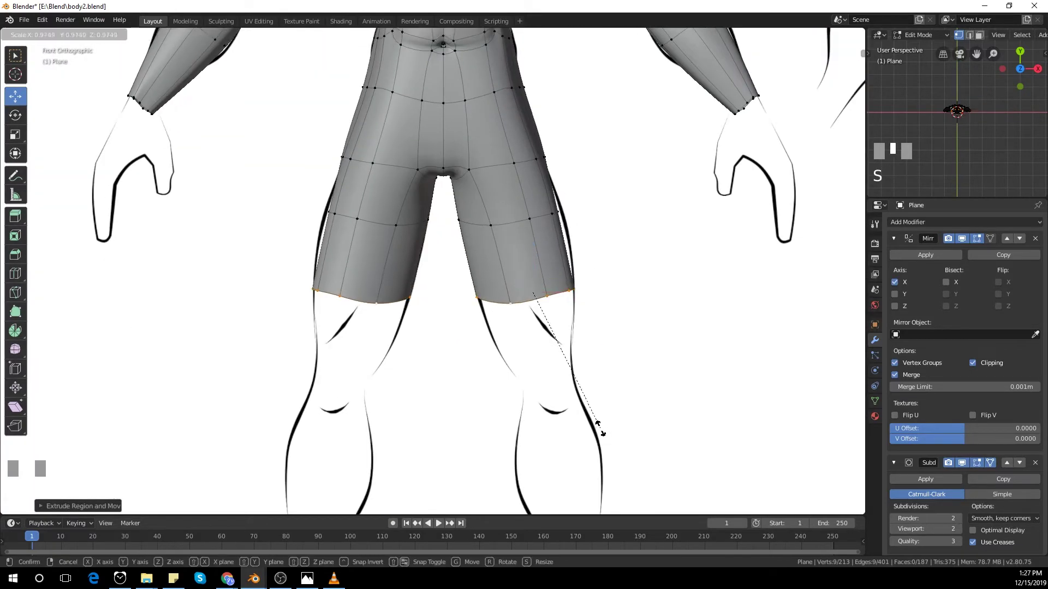
right_click(599, 426)
Step: Select the upper-thigh edge loop, widen it along X and shift it to match the reference outline
alt+click(541, 217)
key(s)
key(x)
click(618, 239)
key(s)
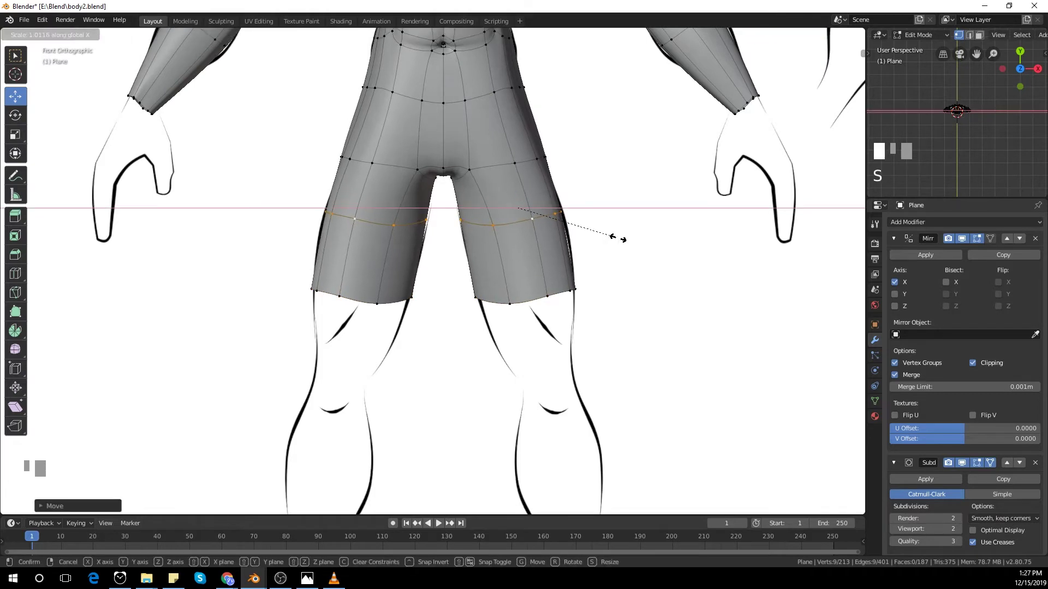
click(620, 238)
Step: Lower the bottom thigh loop, scale it down slightly and shift it outward along X
drag(530, 295, 532, 319)
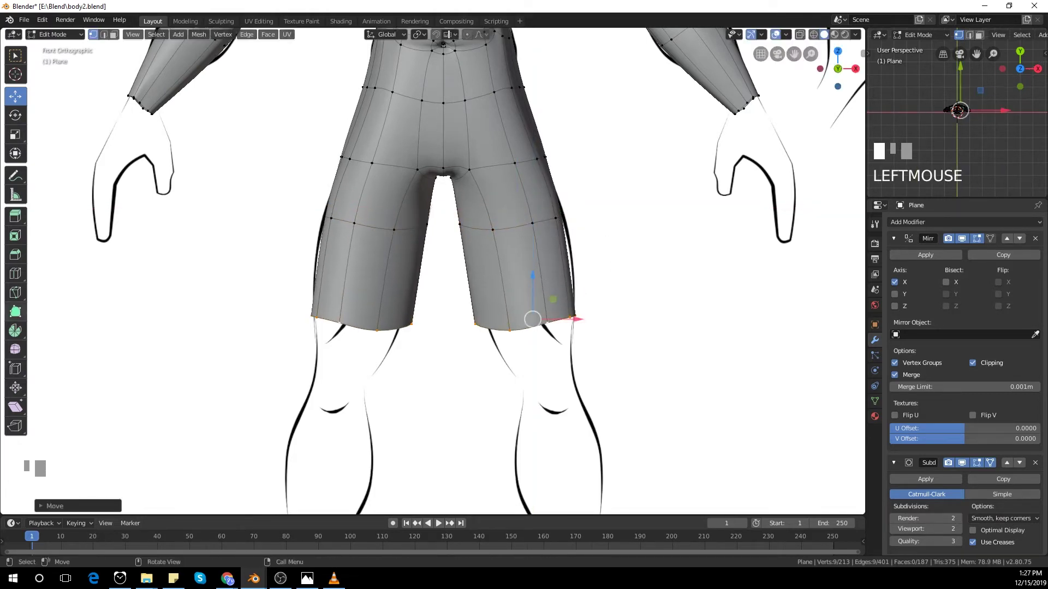
key(s)
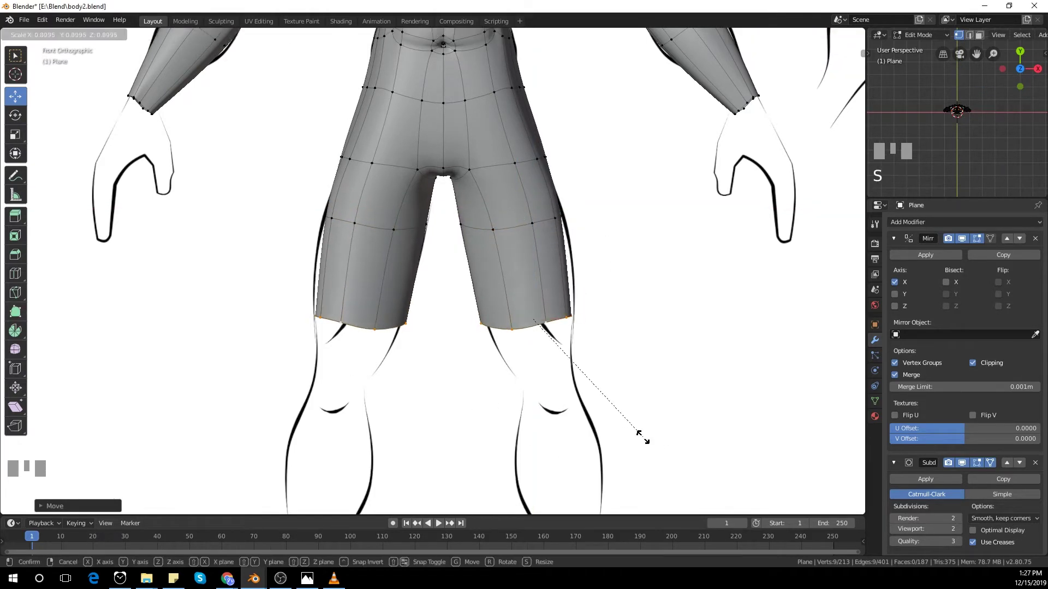
click(639, 433)
drag(581, 319, 587, 319)
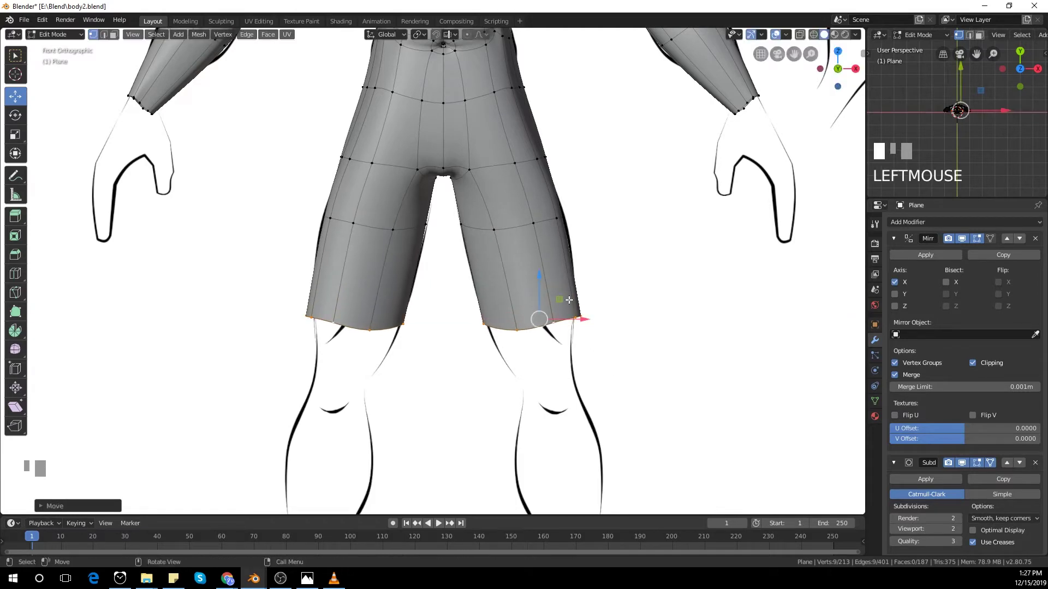
Step: Extrude the bottom thigh loop down to just above the kneecap and narrow it to the reference outline
key(e)
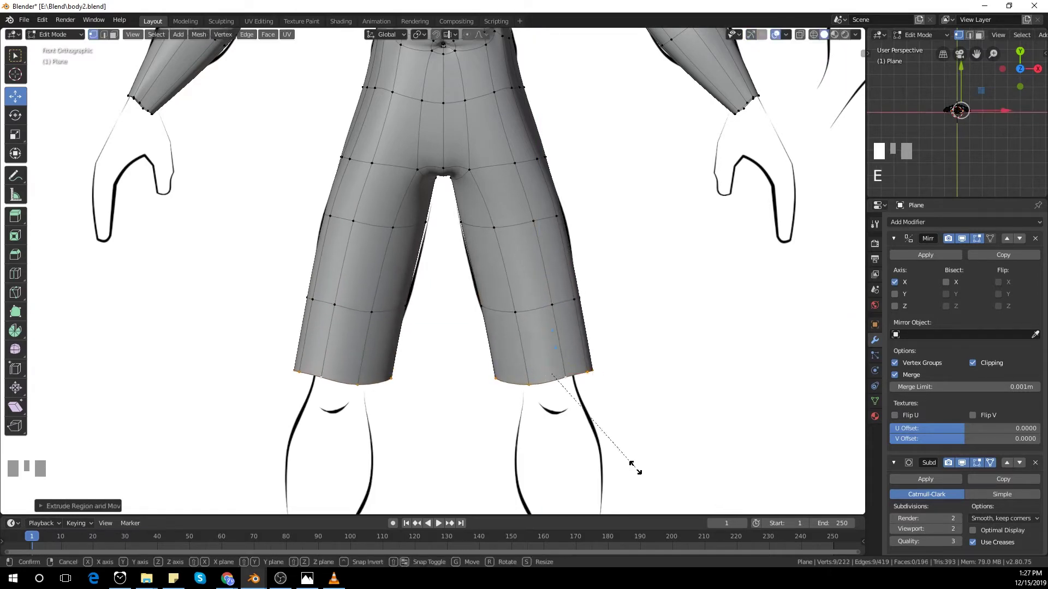
click(589, 375)
scroll(590, 398, down, 2)
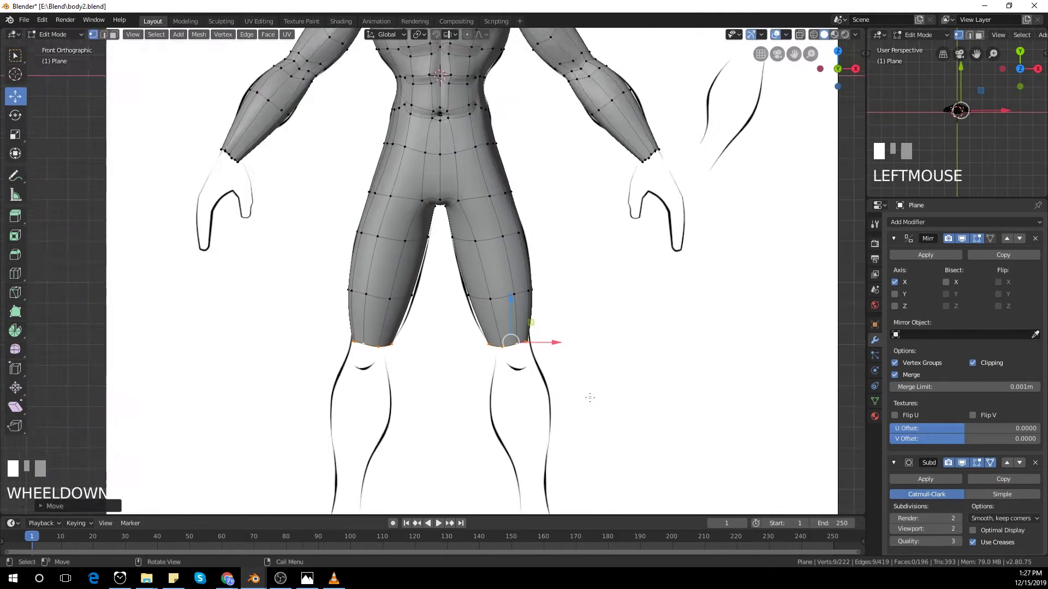
shift+middle_drag(590, 397, 520, 249)
drag(442, 149, 441, 153)
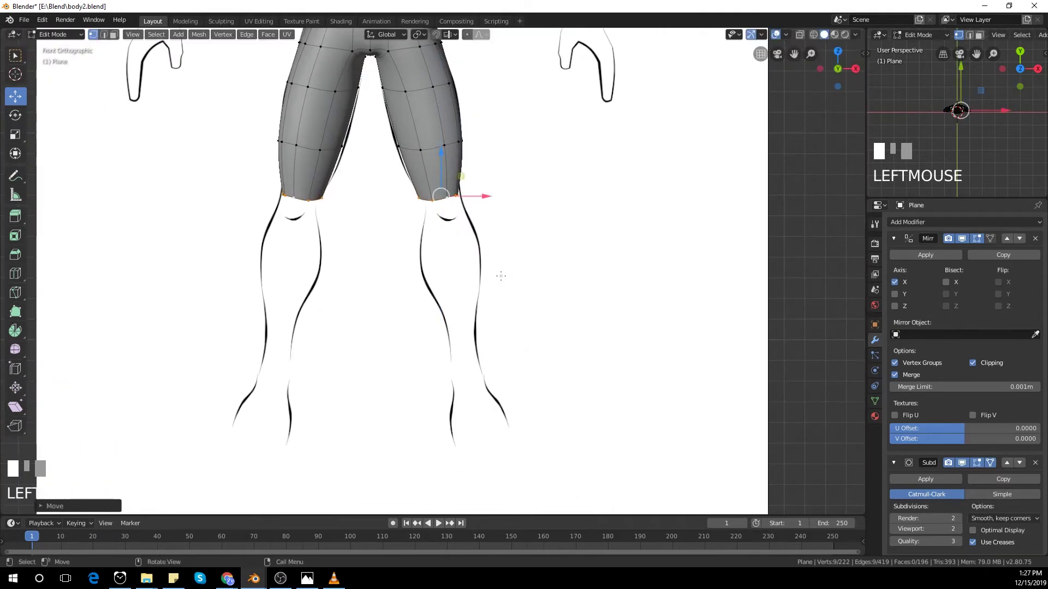
Step: Extrude the bottom leg loop downward twice to add two short segments across the knee
key(e)
click(507, 292)
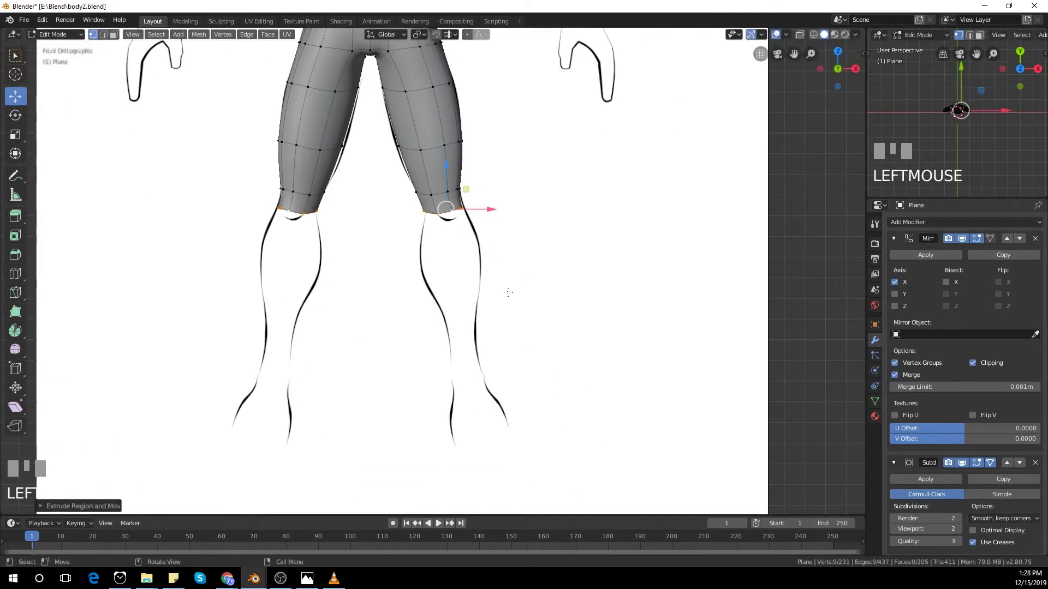
key(e)
click(513, 311)
Step: Scale up the loop below the knee and shift it outward to meet the top of the reference calf
key(s)
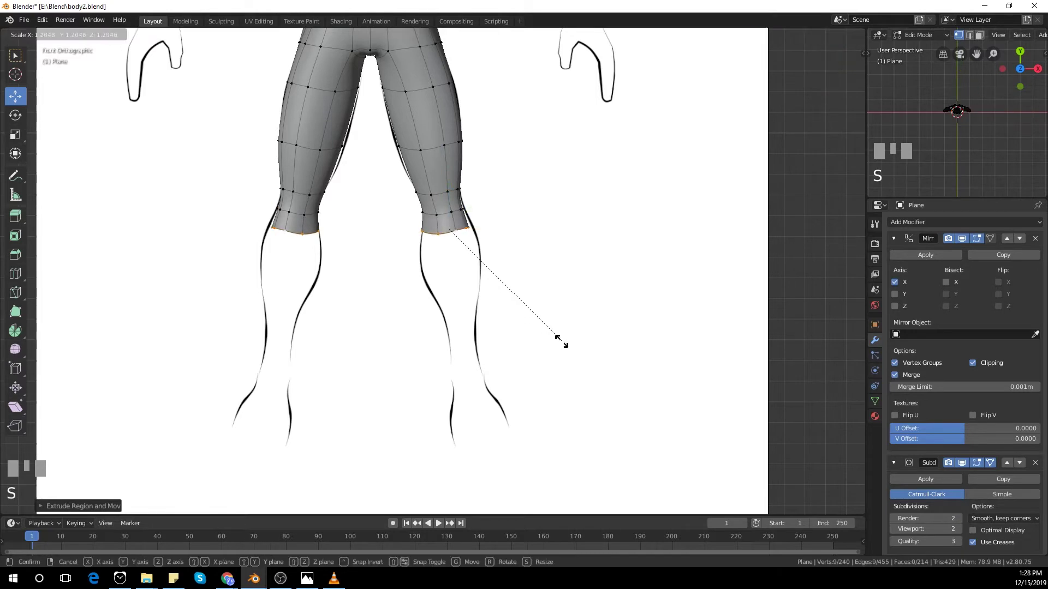
click(562, 341)
key(g)
click(563, 340)
key(s)
click(567, 353)
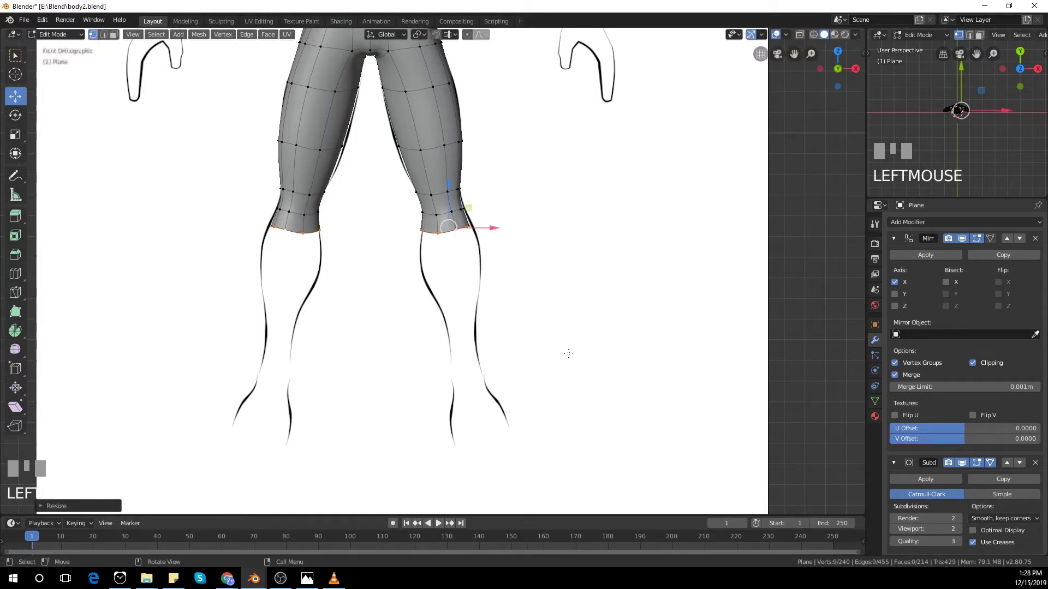
key(g)
click(575, 354)
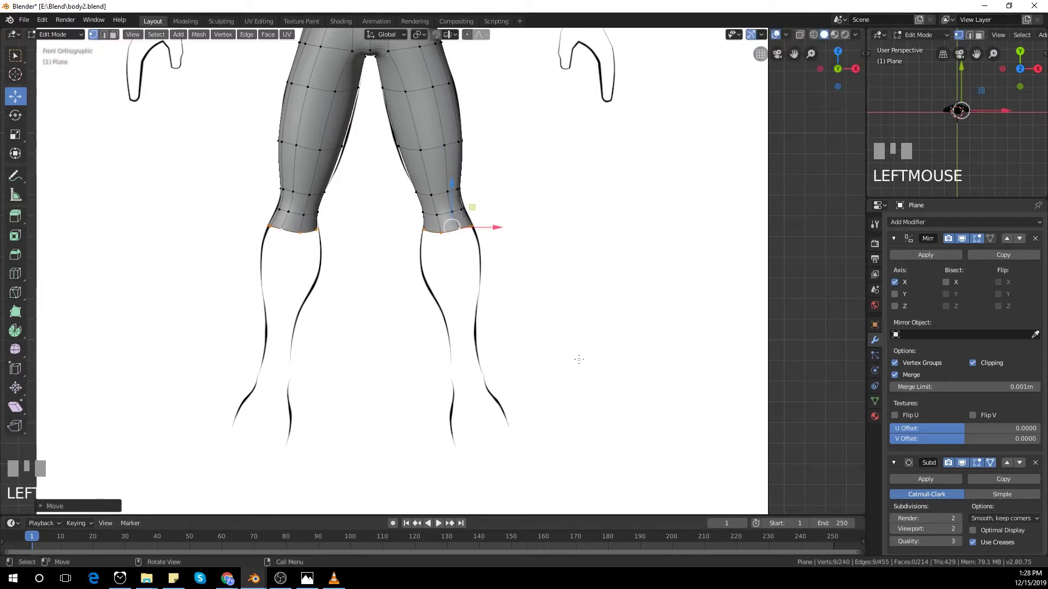
Step: Extrude the bottom leg loop down along the upper calf and scale it up to the reference outline
key(e)
click(584, 394)
key(s)
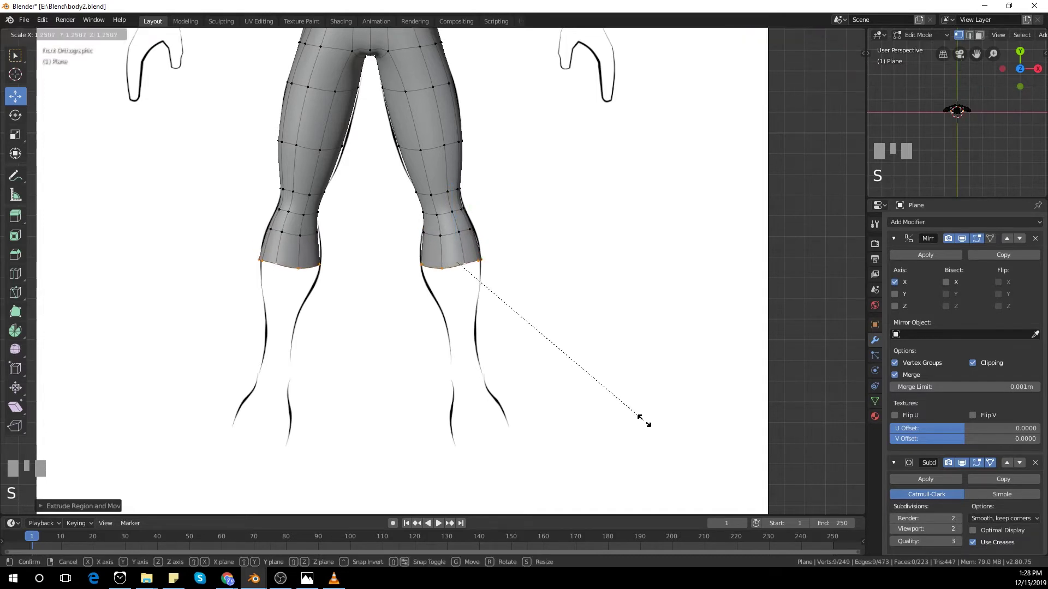
click(652, 425)
middle_drag(652, 425, 590, 328)
key(KP_1)
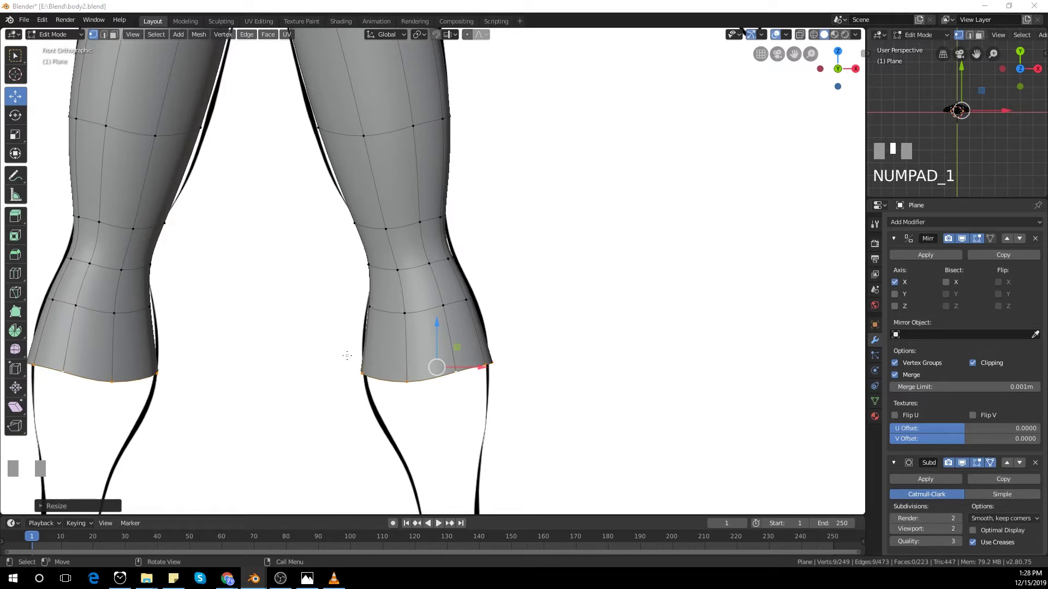
Step: Nudge the front knee vertex and extrude the four faces of the kneecap
drag(473, 260, 470, 257)
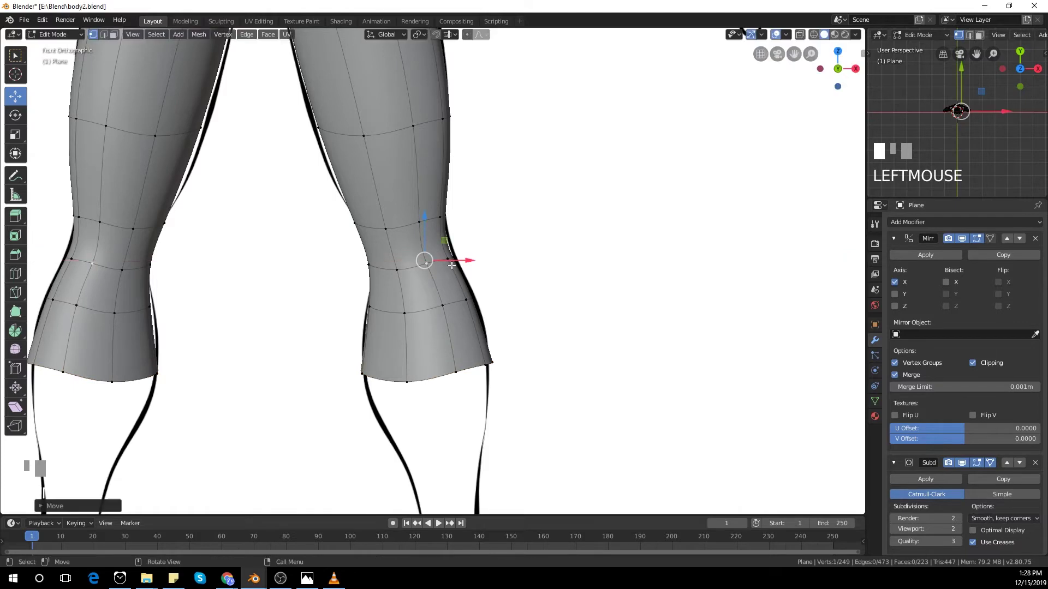
click(408, 245)
shift+click(420, 292)
shift+click(450, 281)
key(e)
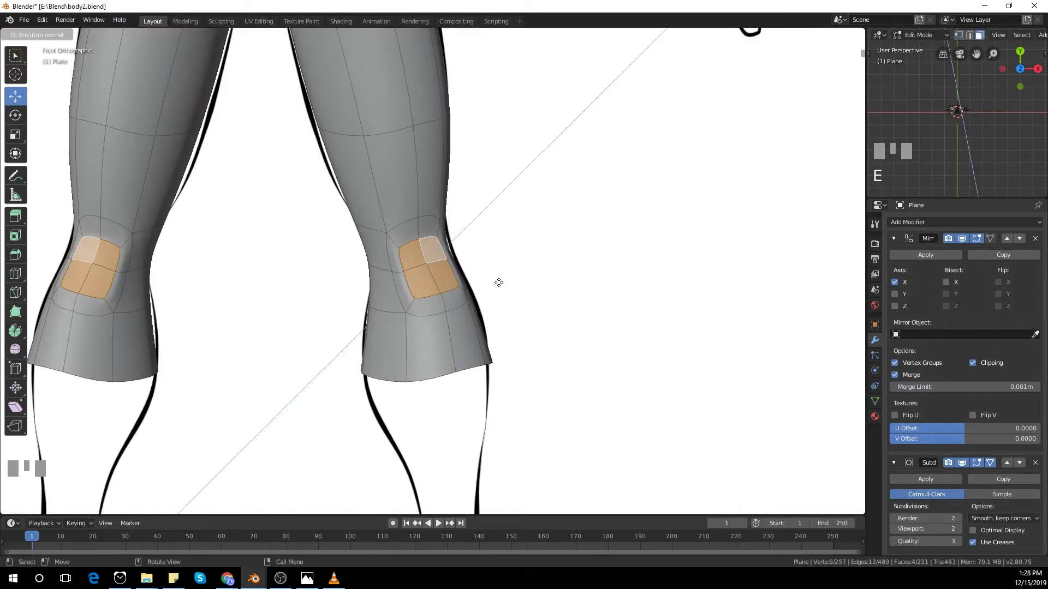
click(544, 358)
Step: Scale down the extruded kneecap faces and shift them slightly inward along X
key(s)
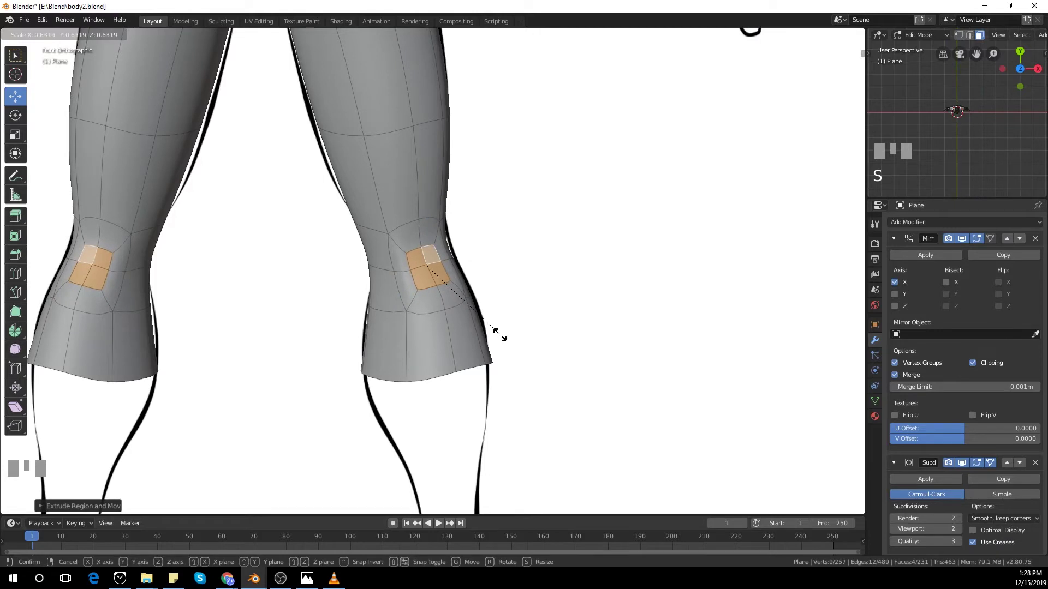
click(505, 335)
middle_drag(504, 336, 521, 331)
key(KP_1)
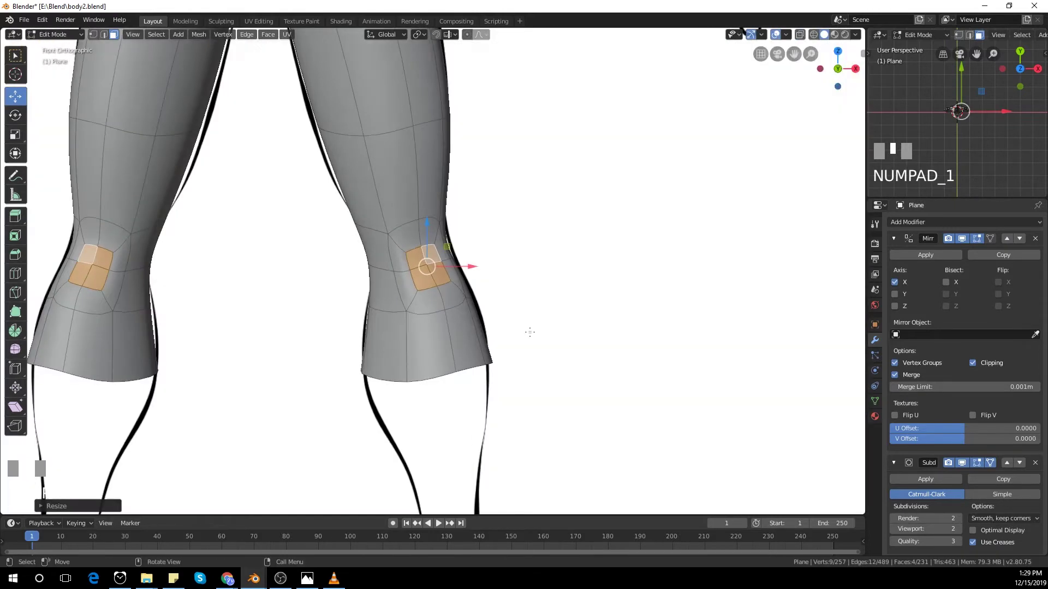
drag(473, 267, 466, 268)
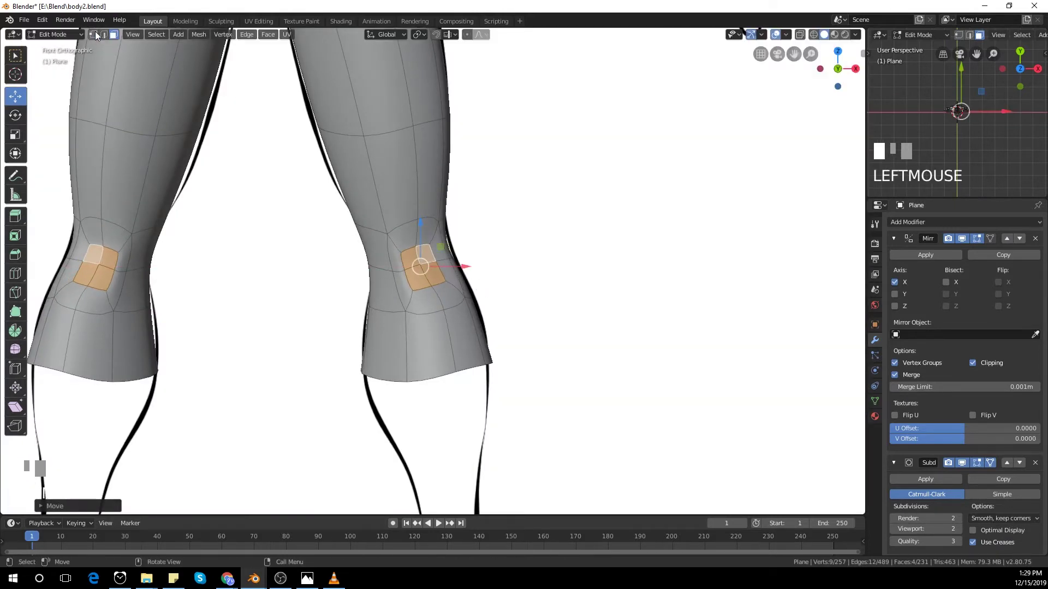
Step: Spread the front vertices of the bottom leg loop more evenly and nudge the vertex of the loop below the kneecap
drag(453, 314, 438, 318)
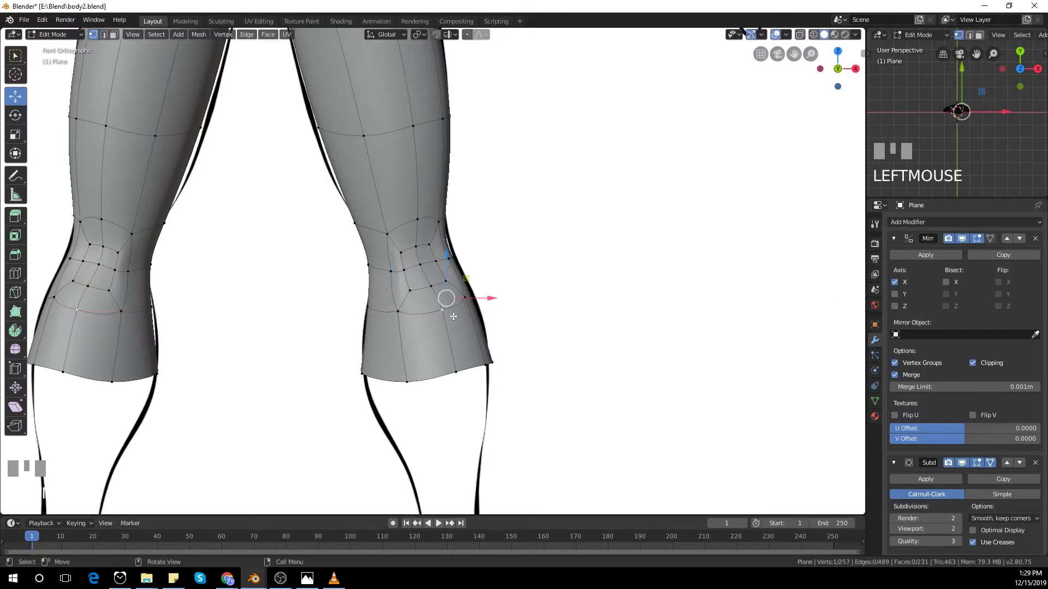
key(g)
click(448, 357)
click(411, 389)
key(g)
click(380, 392)
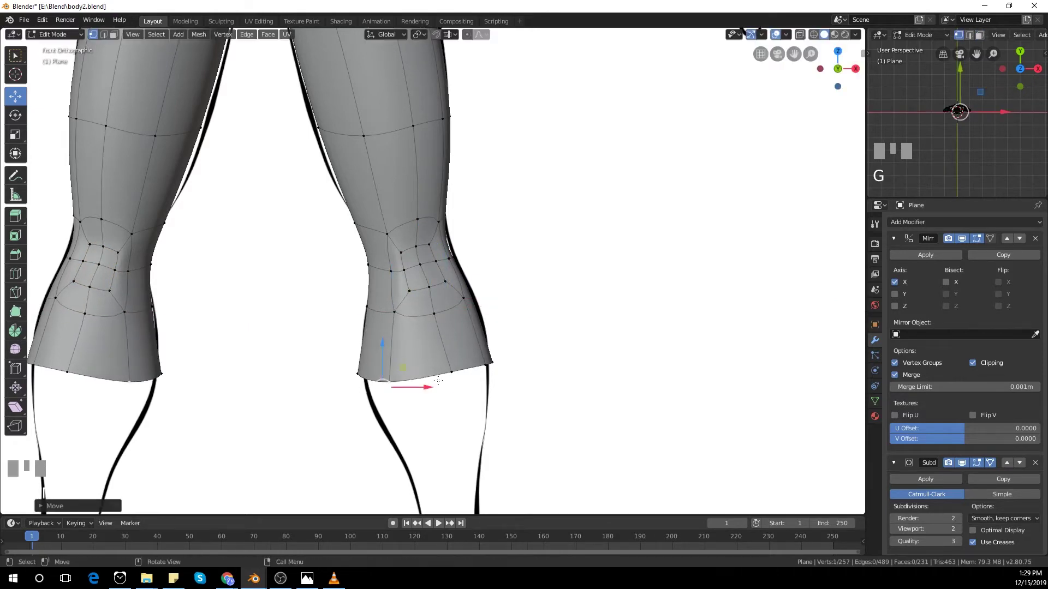
click(452, 388)
key(g)
click(491, 367)
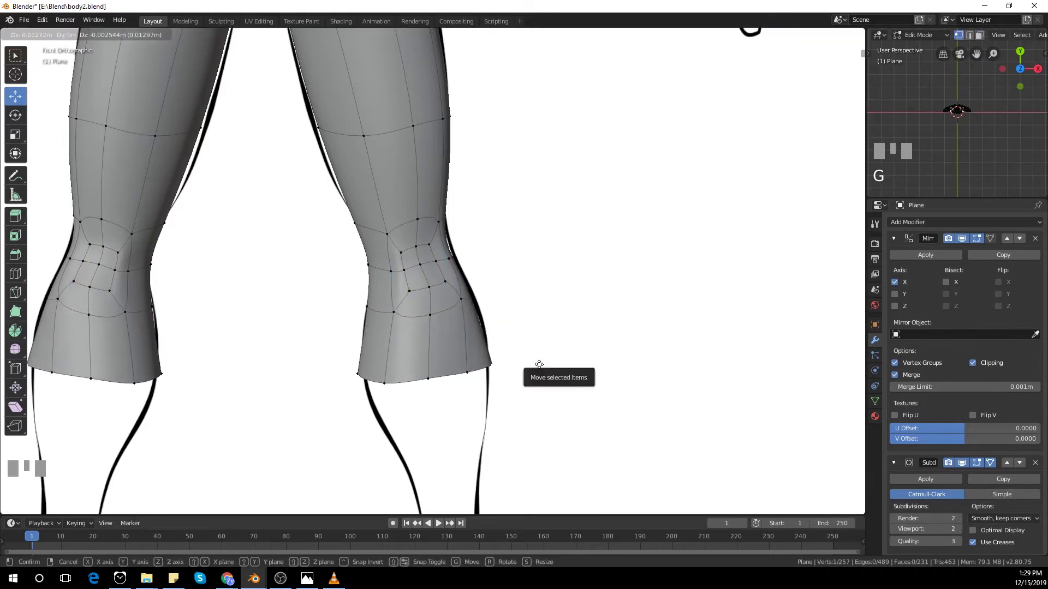
Step: Shift the front vertices of the loop directly below the kneecap inward
click(431, 309)
key(g)
click(393, 314)
key(g)
click(384, 315)
Step: Reposition the vertices along the kneecap's lower edge and middle row toward the inner side to square up the patch
click(431, 288)
key(g)
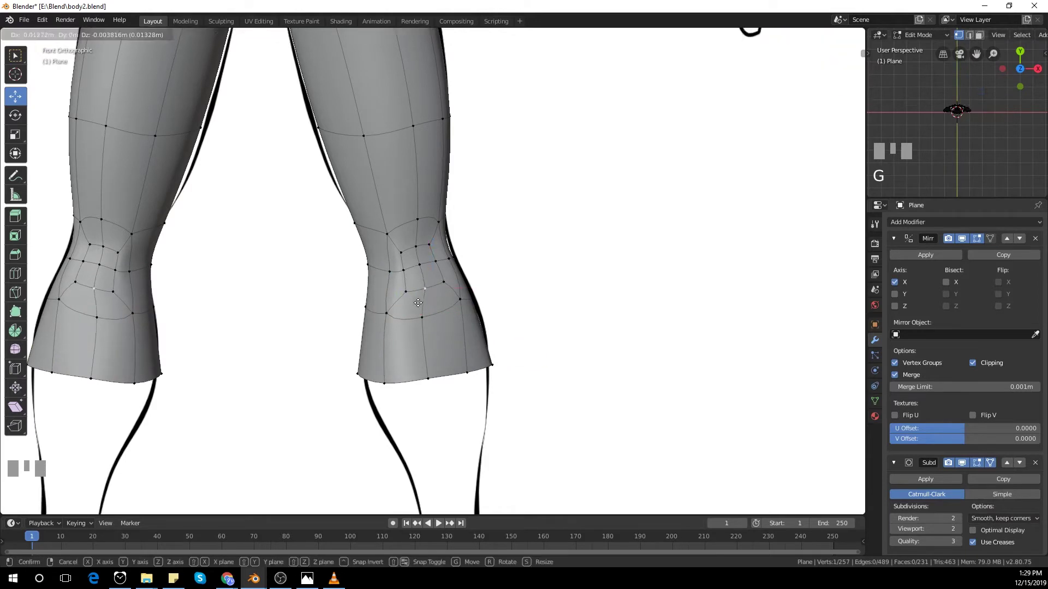
click(422, 290)
click(401, 295)
key(g)
click(394, 297)
click(419, 266)
key(g)
click(415, 276)
click(404, 271)
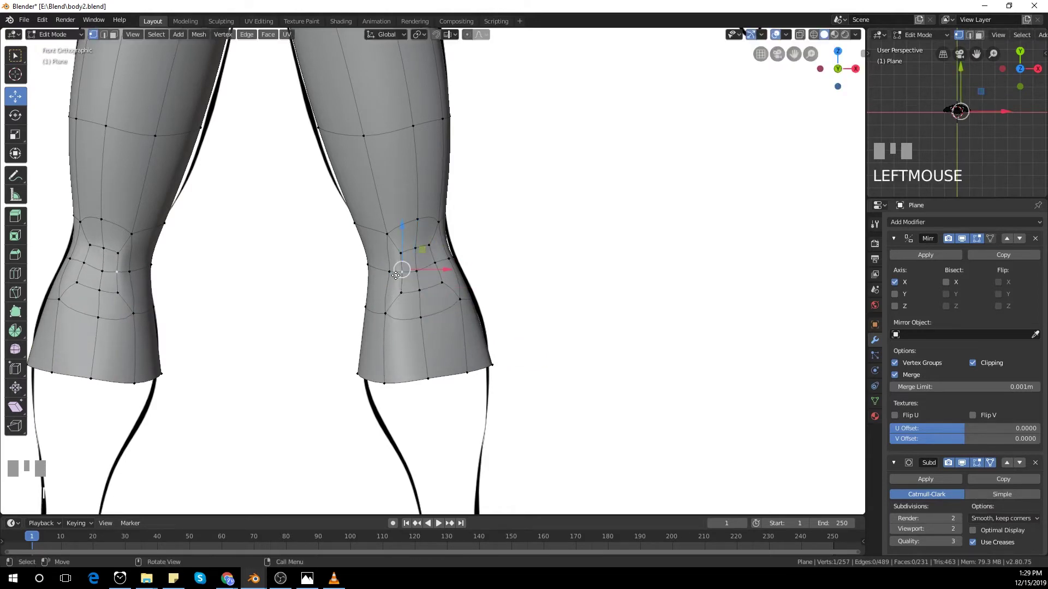
key(g)
click(397, 274)
Step: Reposition the kneecap's outer vertices, the neighbouring outer knee vertex and the kneecap's upper inner corner
click(447, 287)
key(g)
click(438, 295)
click(451, 262)
key(g)
click(446, 274)
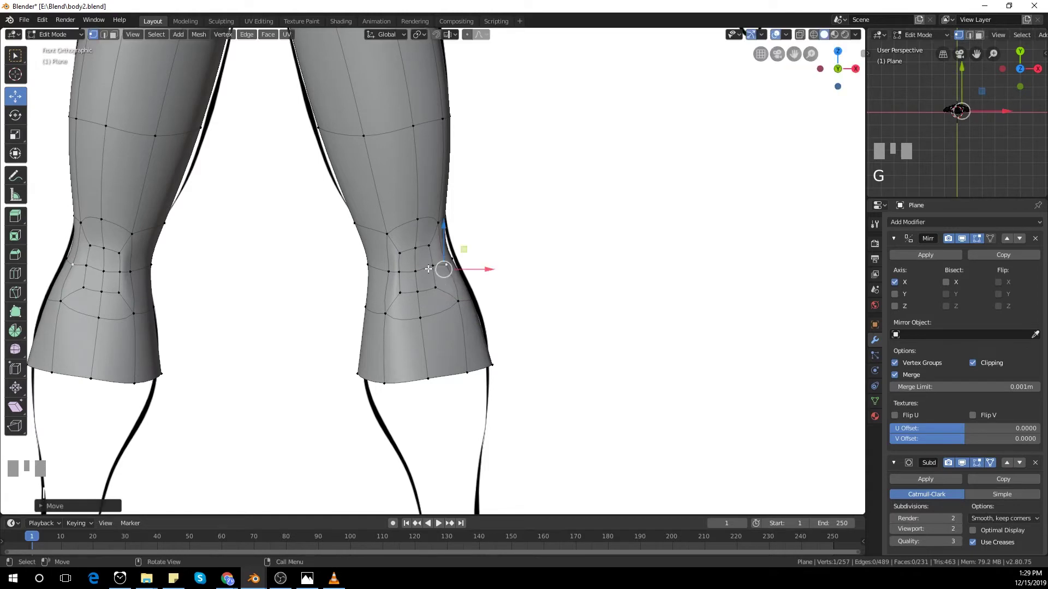
click(434, 274)
key(g)
key(g)
click(390, 236)
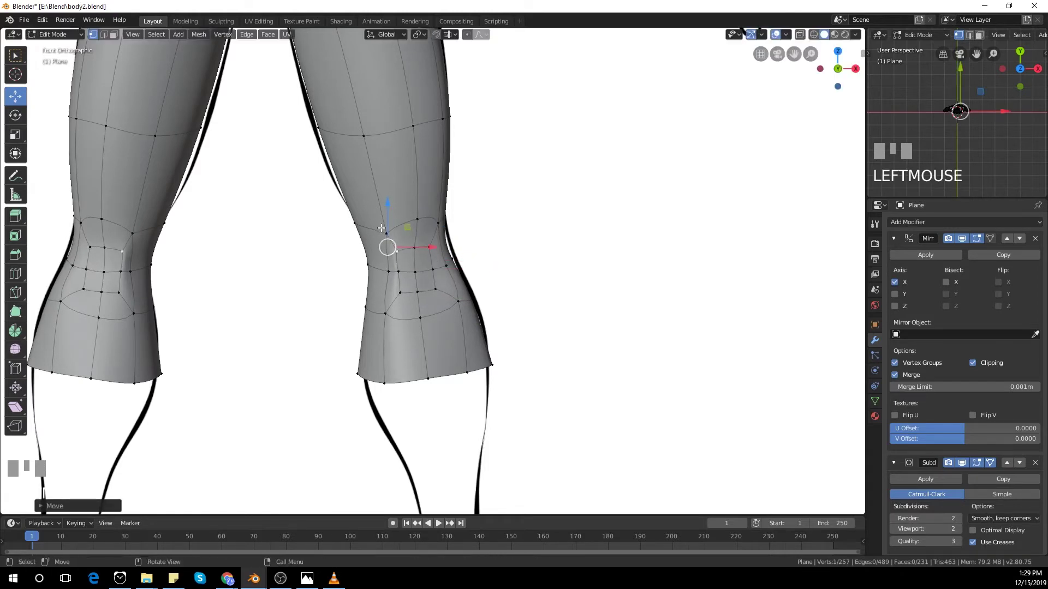
Step: Even out the spacing of the front vertices in the loop above the kneecap
key(g)
click(403, 226)
key(g)
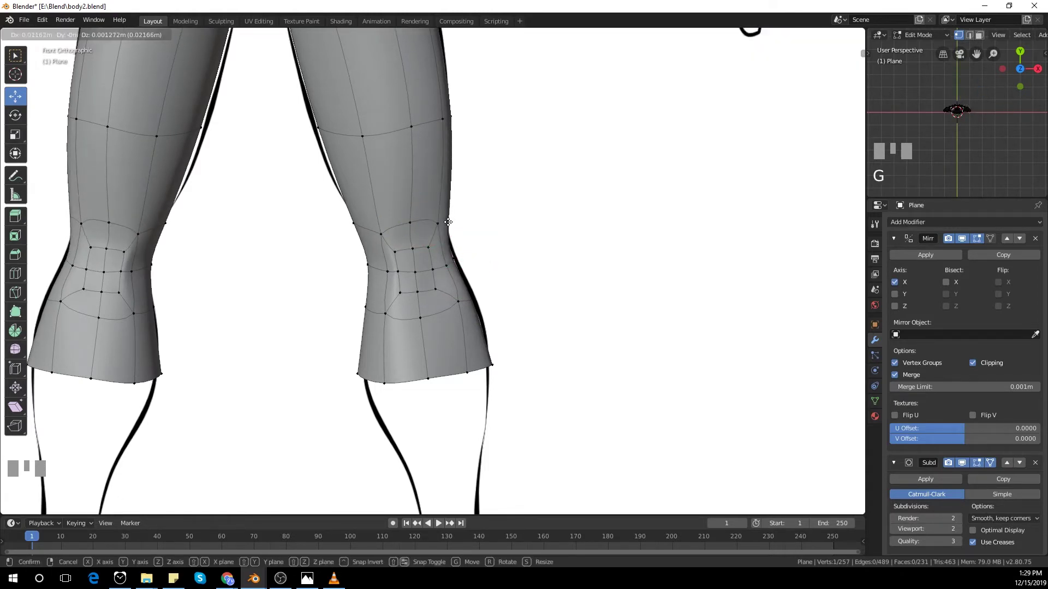
click(417, 226)
click(435, 229)
key(g)
click(432, 230)
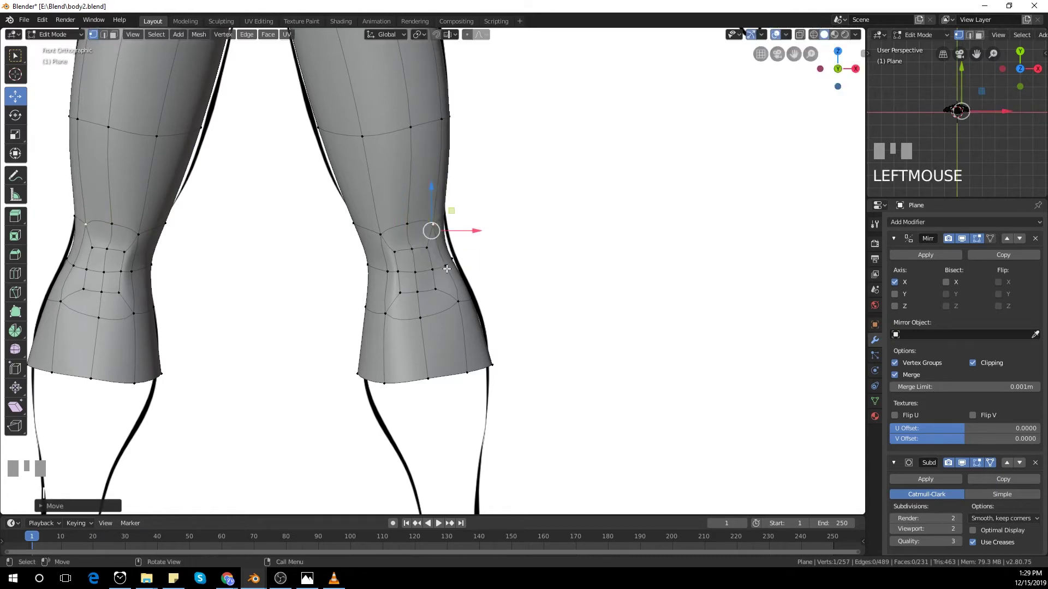
key(g)
click(424, 274)
Step: Select the four kneecap faces and pull them forward along Y so the kneecap protrudes
middle_drag(453, 298, 417, 311)
scroll(418, 311, up, 3)
click(384, 311)
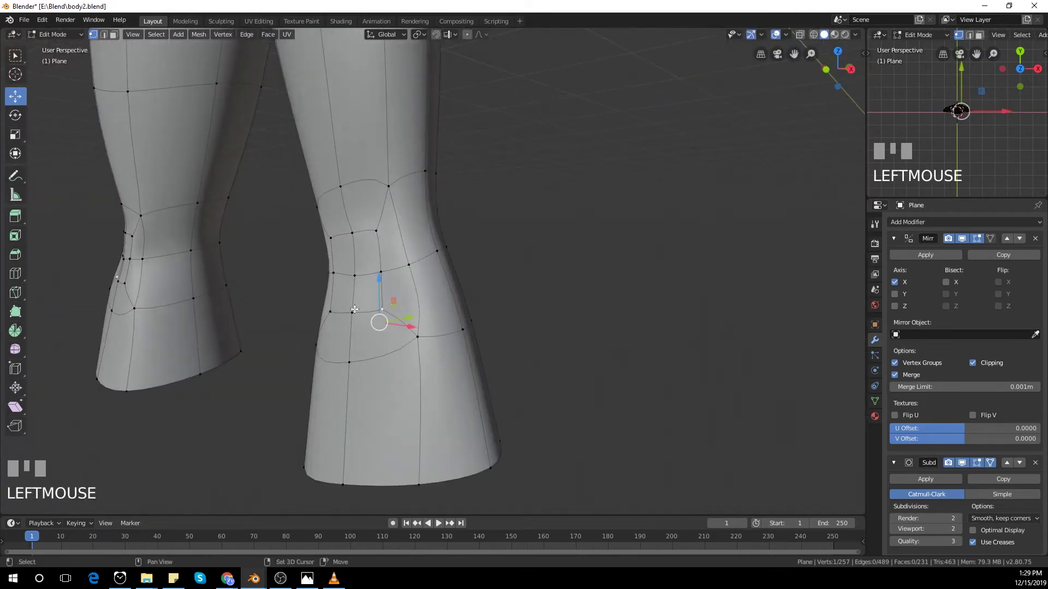
shift+click(365, 278)
shift+click(342, 293)
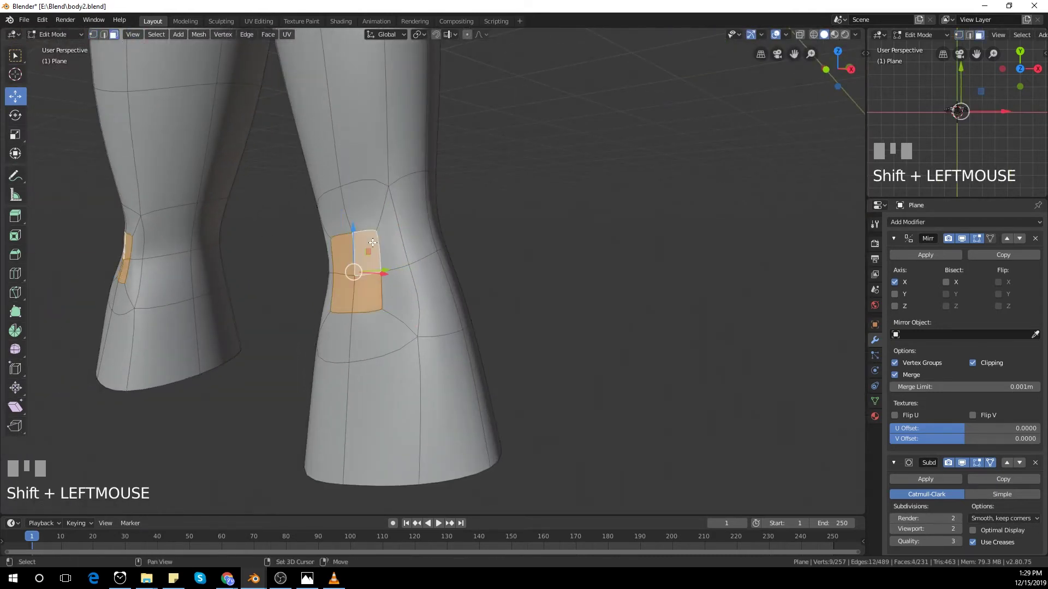
middle_drag(372, 242, 390, 270)
drag(393, 272, 382, 271)
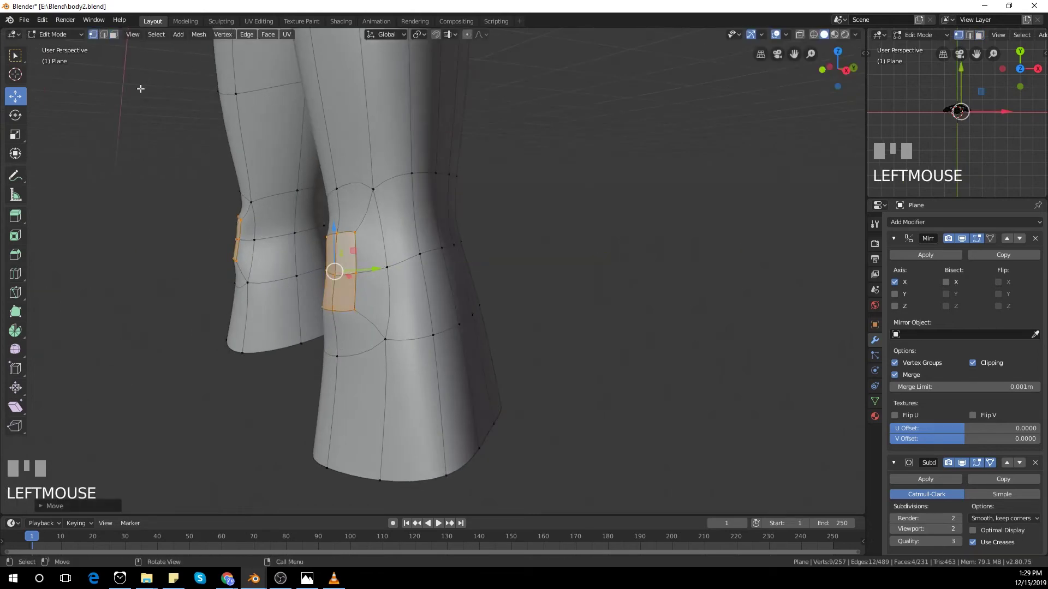
Step: Round the open bottom loop of the leg from below by repositioning its vertices, shifting one along X
key(Tab)
scroll(369, 276, down, 2)
middle_drag(369, 277, 466, 322)
key(Tab)
click(468, 293)
click(451, 279)
shift+click(448, 326)
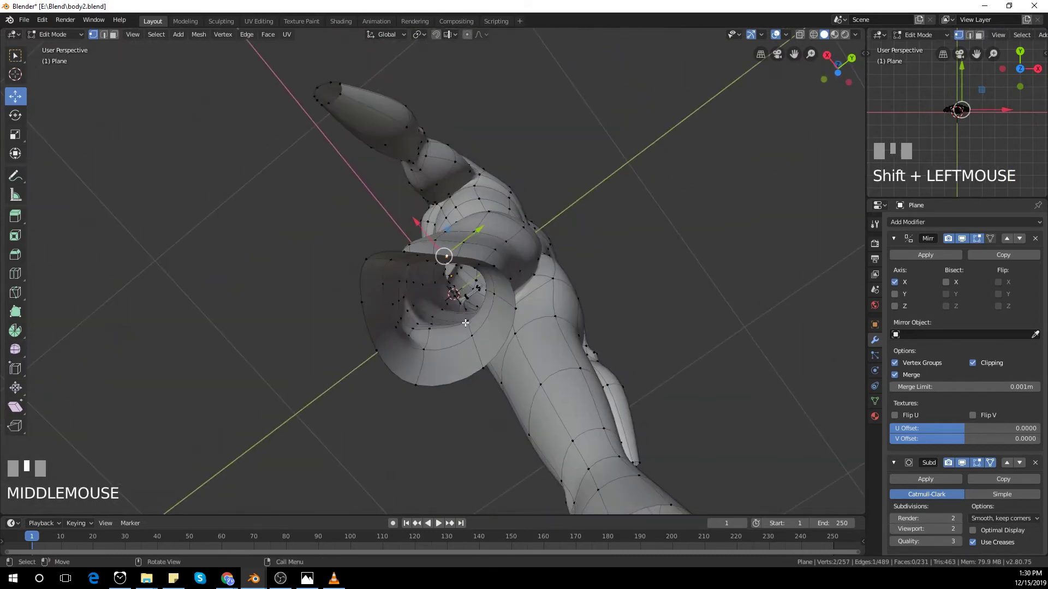
key(g)
click(462, 292)
middle_drag(401, 261, 382, 273)
key(g)
key(x)
click(323, 299)
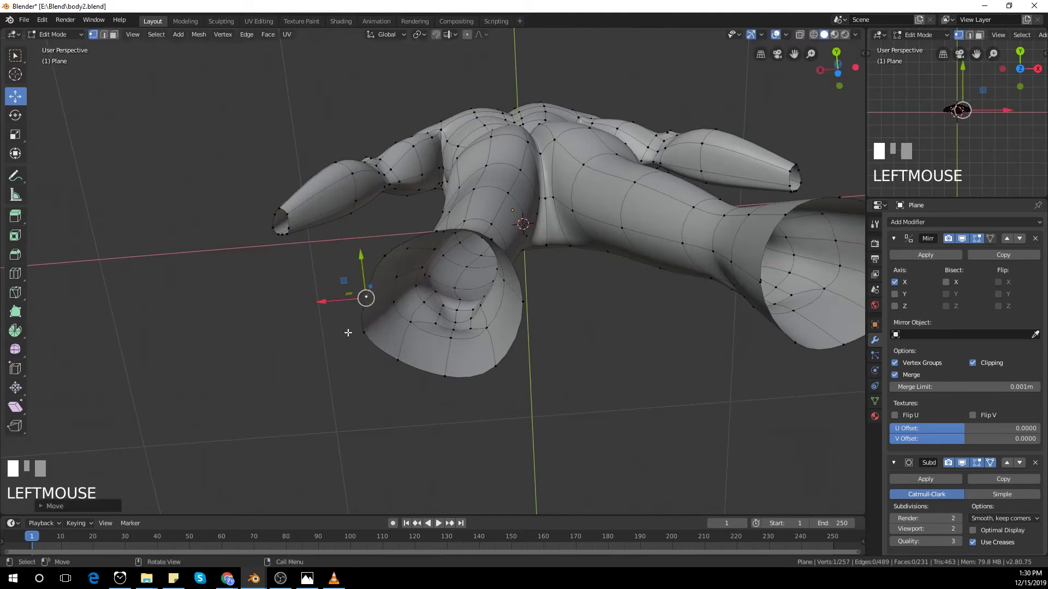
Step: Pull the outer vertices at the back of the lower thigh outward along X
scroll(327, 341, down, 3)
middle_drag(351, 349, 437, 468)
scroll(456, 327, up, 2)
click(457, 315)
drag(407, 316, 387, 317)
scroll(415, 322, down, 2)
middle_drag(468, 298, 481, 283)
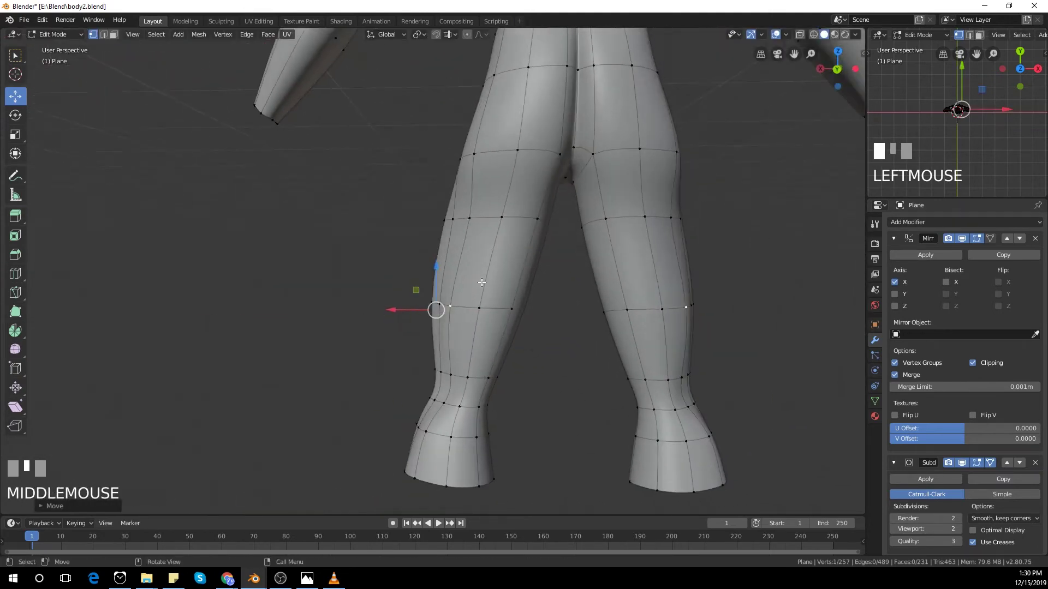
middle_drag(451, 339, 468, 325)
scroll(465, 333, up, 1)
click(447, 423)
click(438, 313)
drag(397, 314, 389, 312)
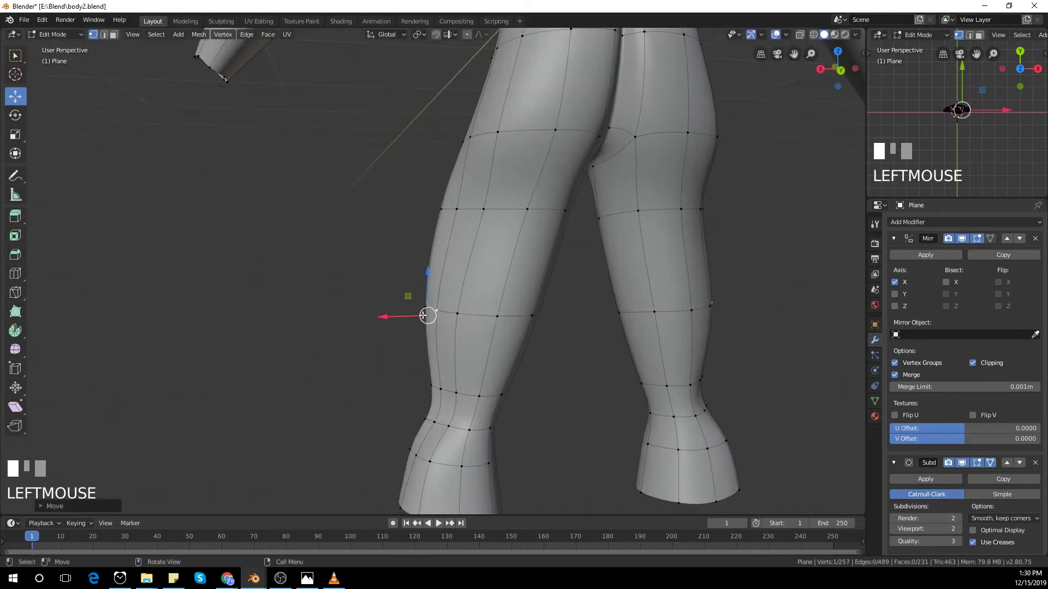
Step: Adjust the vertices on the outer hip and upper thigh, moving the outermost one along X
middle_drag(388, 311, 538, 368)
shift+middle_drag(545, 240, 550, 387)
middle_drag(551, 386, 527, 379)
click(467, 318)
mouse_move(461, 285)
mouse_down()
mouse_move(460, 265)
mouse_move(472, 297)
mouse_up()
click(495, 323)
middle_drag(393, 377, 448, 376)
drag(550, 324, 513, 320)
Step: Nudge the side vertices of the knee in front view to fit the reference outline
scroll(403, 366, down, 2)
middle_drag(384, 378, 435, 202)
key(KP_1)
scroll(613, 409, down, 2)
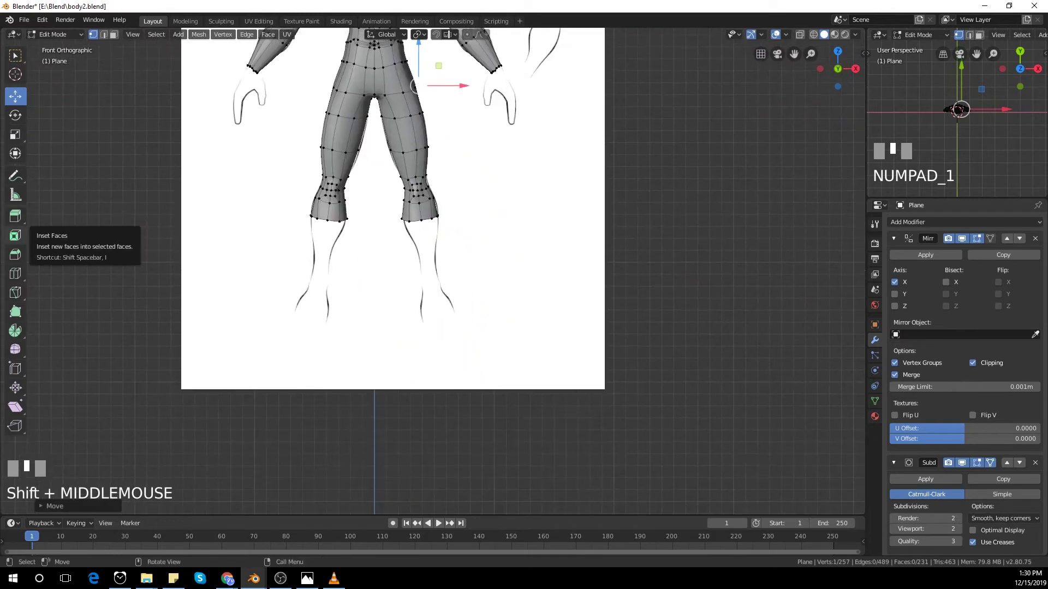
shift+middle_drag(234, 289, 494, 290)
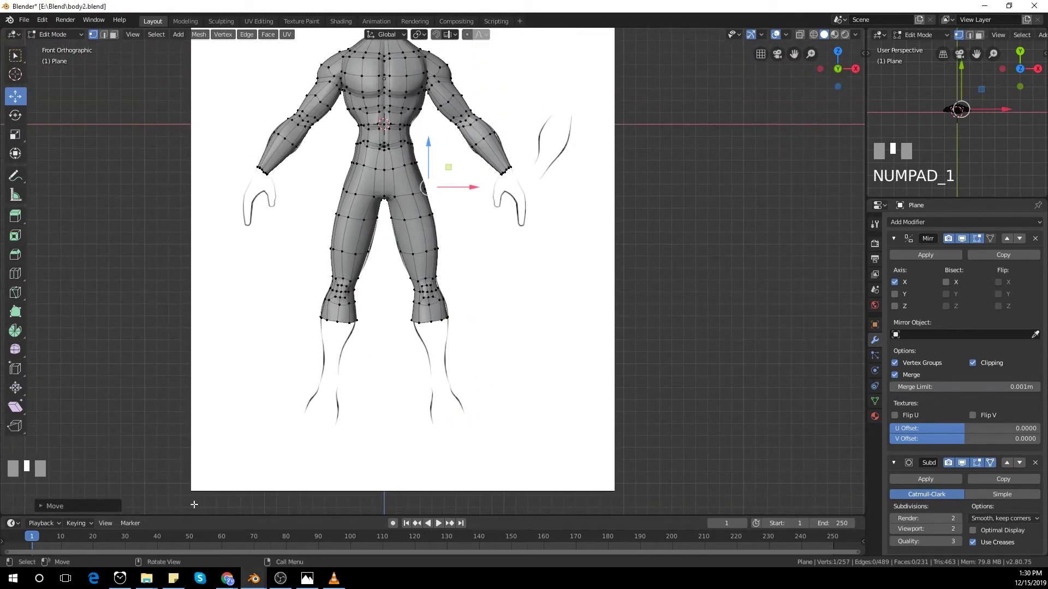
scroll(349, 476, up, 2)
shift+middle_drag(372, 470, 447, 427)
scroll(538, 378, up, 2)
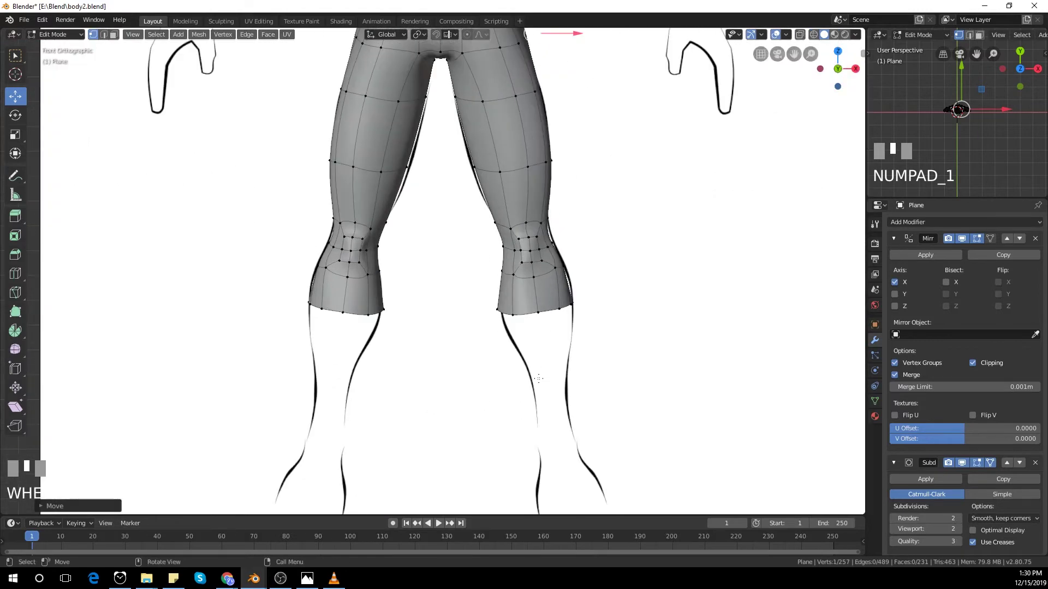
key(g)
click(590, 403)
scroll(607, 317, up, 3)
key(g)
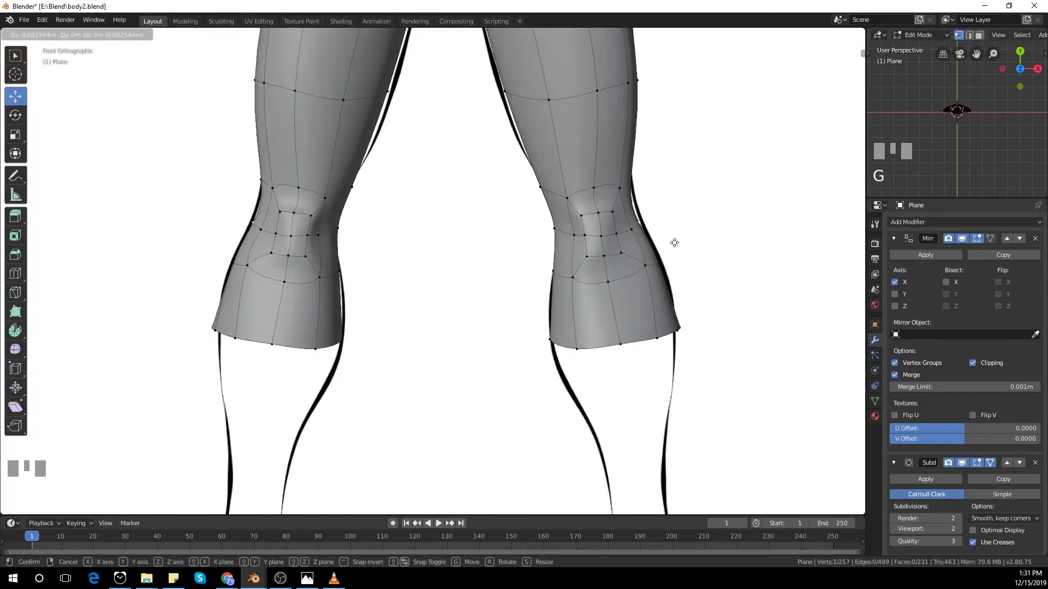
click(585, 233)
scroll(585, 233, down, 2)
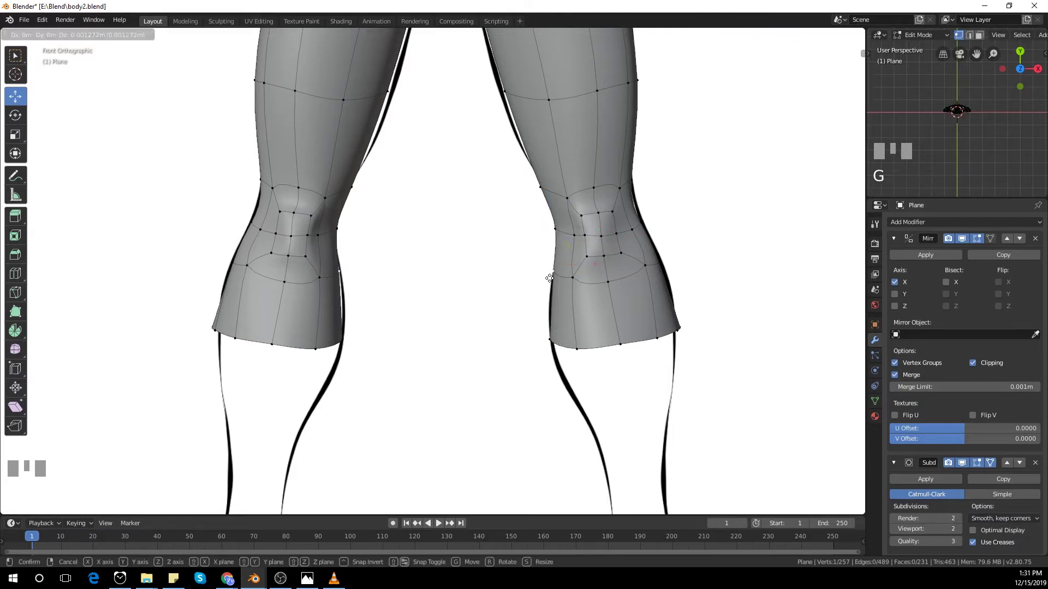
Step: Extrude the bottom calf loop down to the ankle, scale it down to about 0.48 and align it with the reference
alt+click(562, 217)
scroll(555, 226, down, 2)
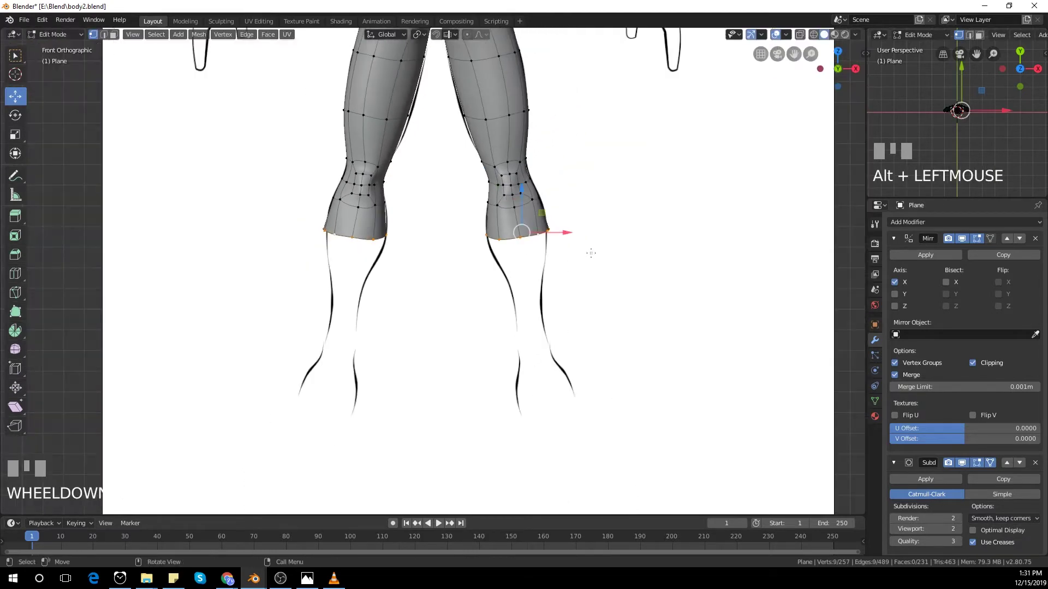
key(e)
click(646, 397)
key(s)
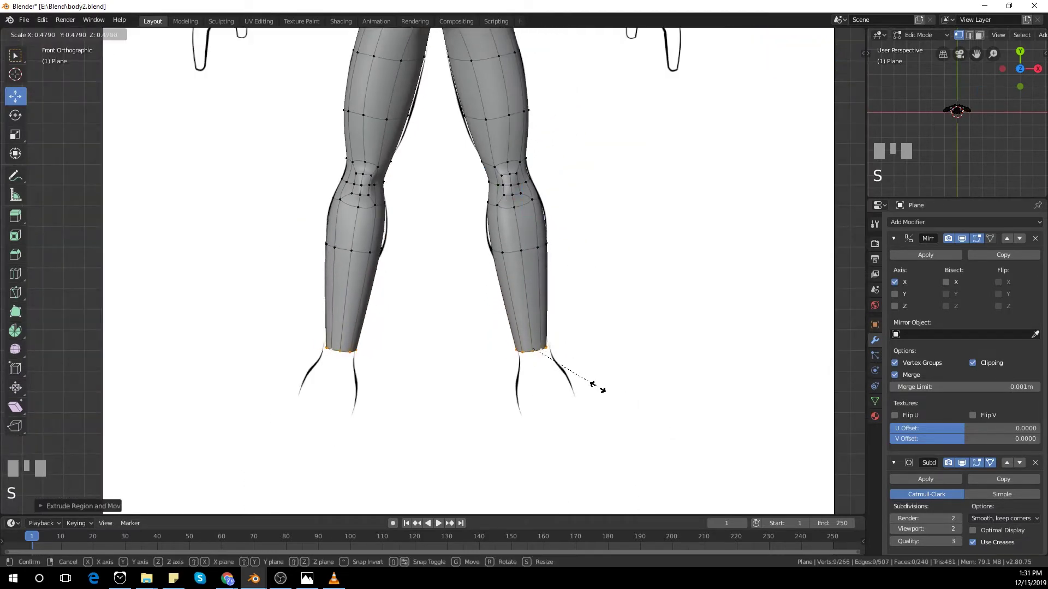
click(598, 388)
key(g)
click(600, 385)
Step: Reposition the vertex on the outer side of the knee to smooth the transition between thigh and calf
middle_drag(599, 385, 578, 300)
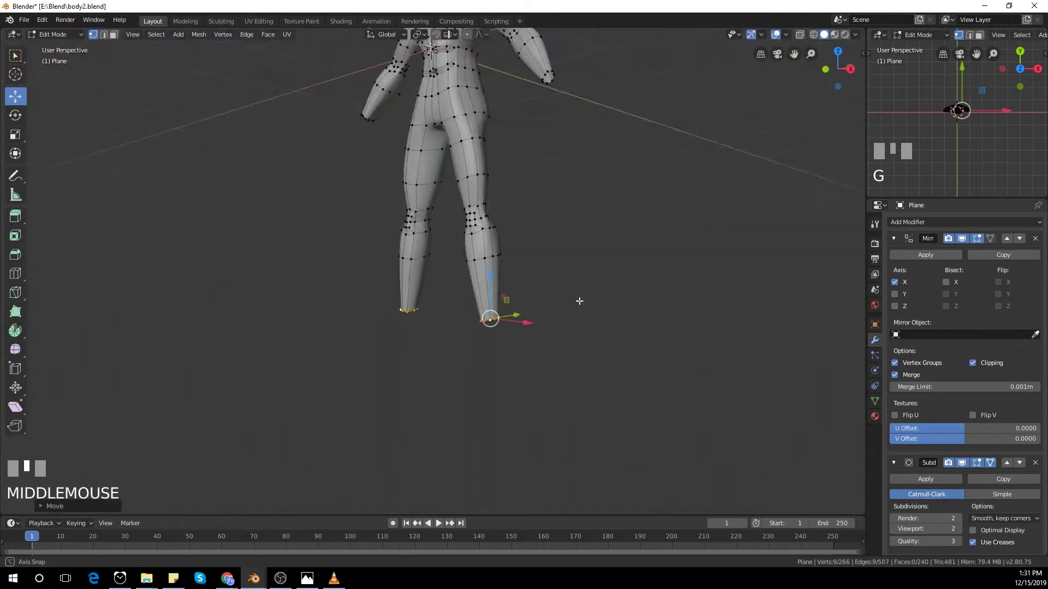
scroll(501, 301, up, 3)
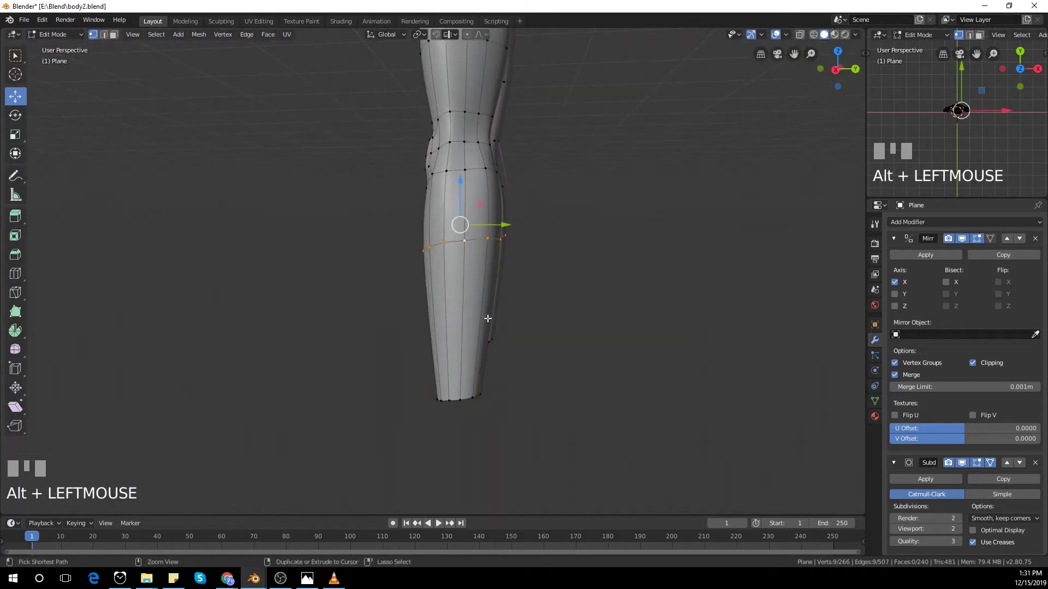
middle_drag(376, 308, 407, 322)
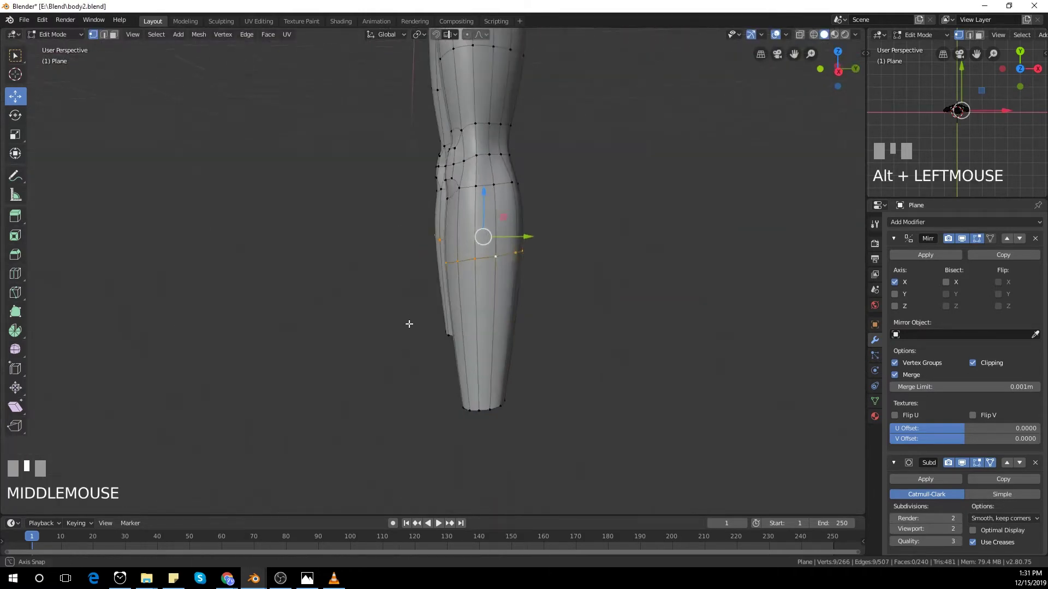
middle_drag(527, 270, 394, 243)
click(398, 247)
drag(429, 255, 447, 261)
middle_drag(447, 261, 526, 366)
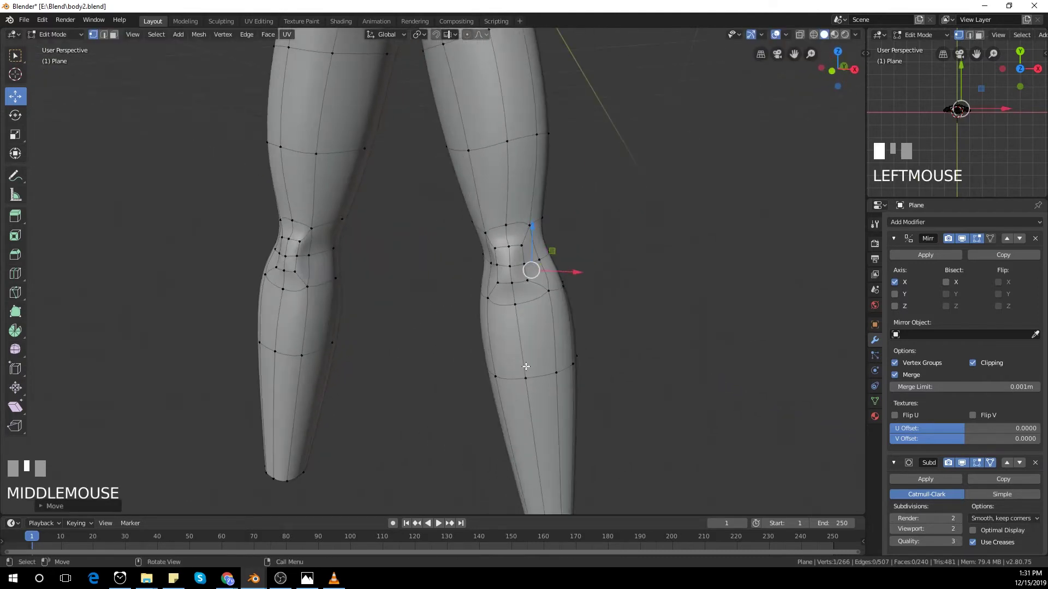
key(KP_1)
scroll(571, 400, down, 1)
middle_drag(571, 400, 395, 356)
scroll(379, 346, up, 1)
drag(284, 311, 291, 309)
middle_drag(420, 395, 524, 398)
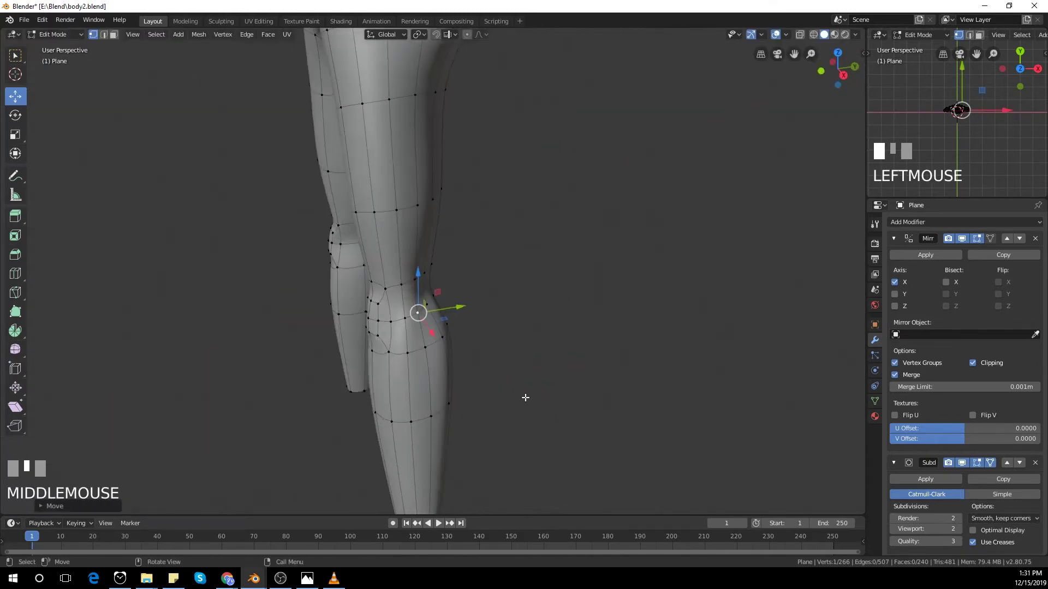
Step: Reposition the vertex on the back of the lower thigh, just above the knee
scroll(525, 398, down, 3)
shift+middle_drag(546, 338, 406, 401)
scroll(435, 278, up, 1)
shift+middle_drag(435, 278, 443, 300)
click(396, 289)
middle_drag(311, 295, 402, 324)
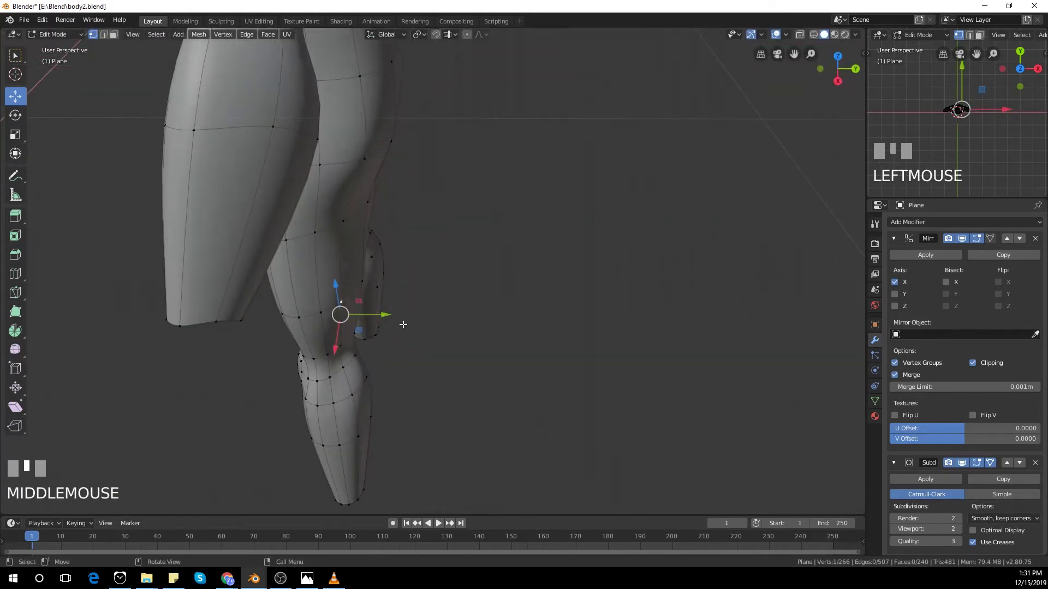
drag(402, 324, 402, 313)
Step: Adjust the inner vertices at the rear of the crotch and along the gluteal cleft to shape the buttocks
middle_drag(402, 313, 594, 434)
click(568, 350)
shift+middle_drag(609, 267, 610, 311)
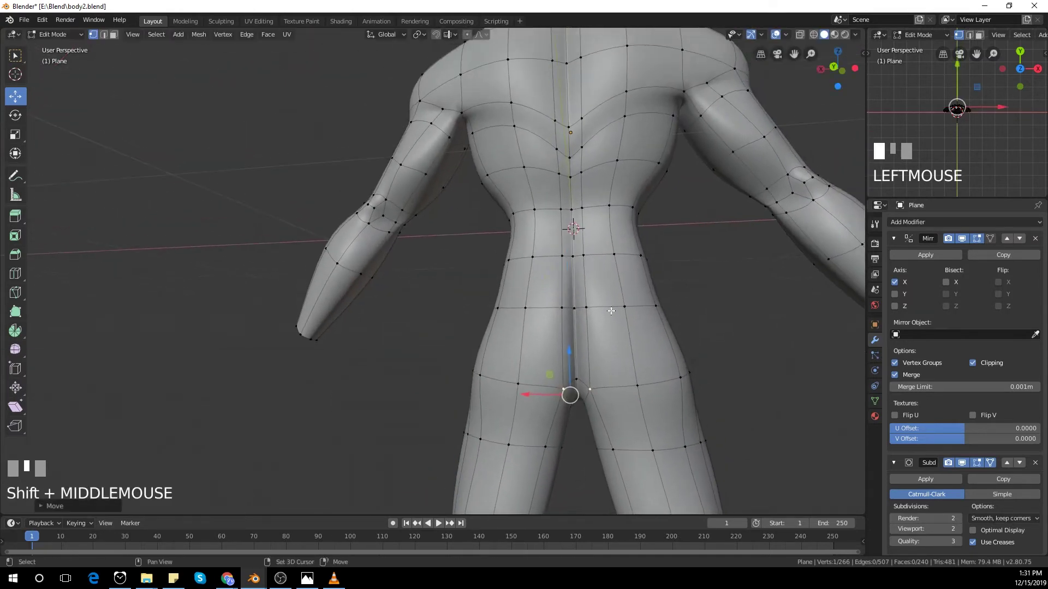
drag(525, 299, 574, 288)
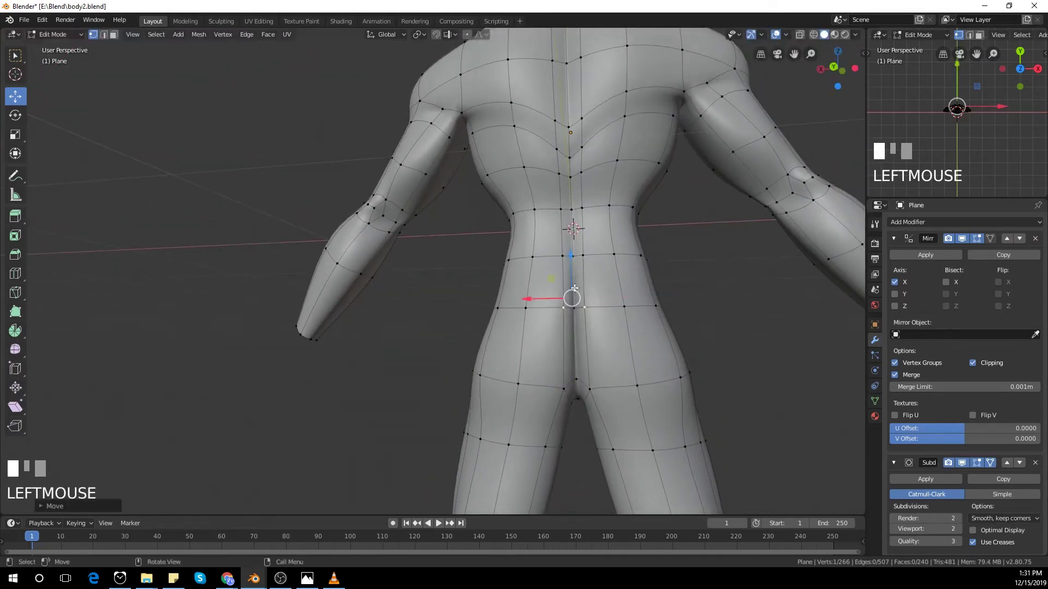
drag(524, 261, 514, 260)
Step: Lower the innermost vertex at the top of the buttocks along Z and shift it slightly sideways
key(Tab)
scroll(548, 349, down, 2)
middle_drag(546, 371, 521, 357)
scroll(580, 363, up, 3)
shift+middle_drag(518, 305, 574, 399)
key(Tab)
click(561, 328)
drag(562, 282, 564, 299)
middle_drag(573, 426, 617, 453)
drag(512, 314, 519, 318)
Step: Lower the vertices of the loop across the top of the buttocks, from the spine out to the hip
key(Tab)
middle_drag(518, 317, 538, 375)
key(Tab)
scroll(544, 392, up, 3)
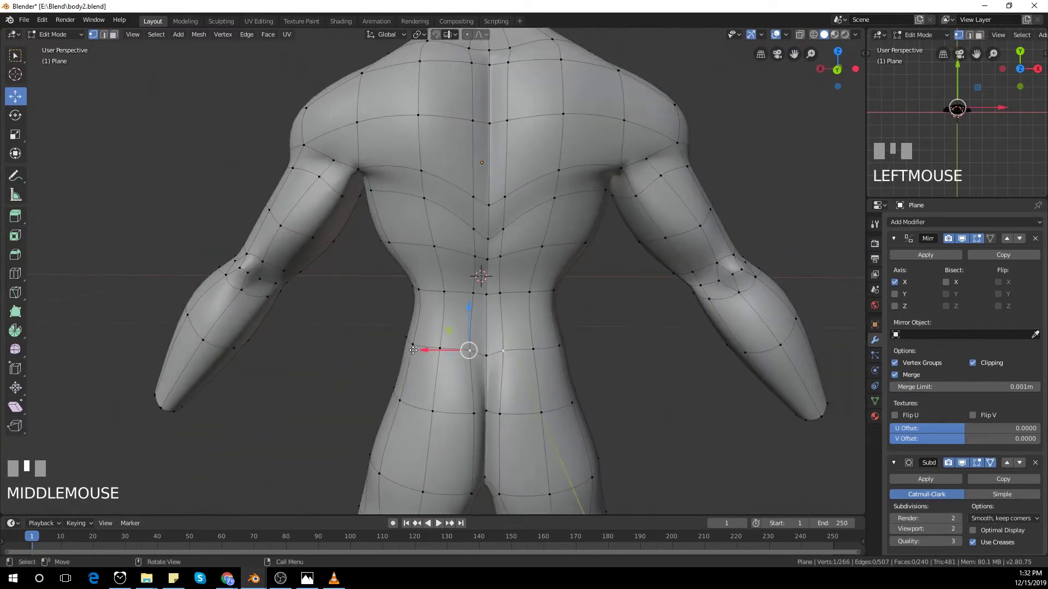
drag(421, 349, 416, 349)
drag(467, 301, 468, 318)
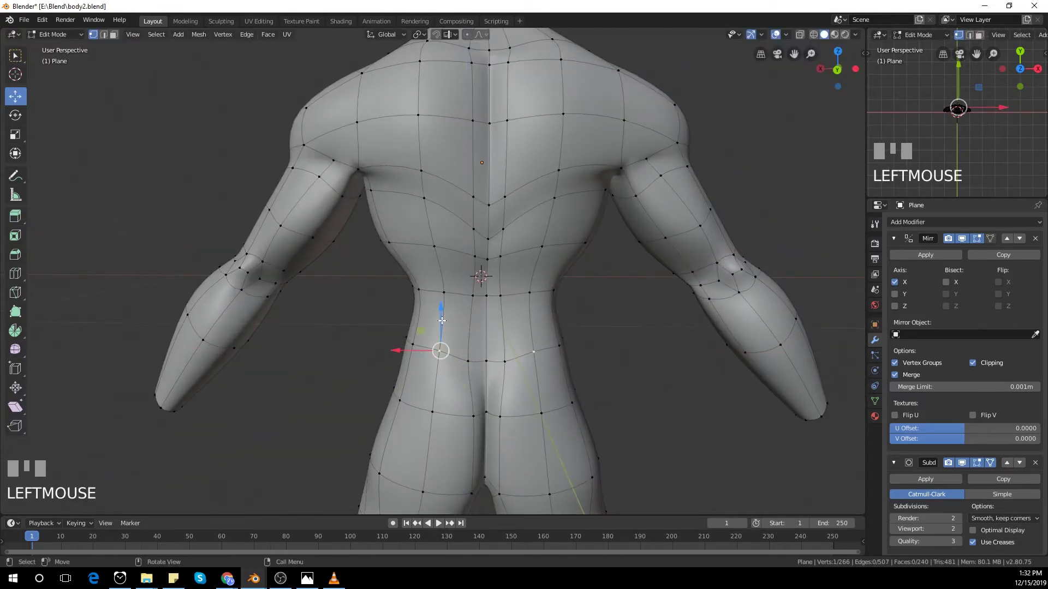
drag(442, 321, 446, 332)
middle_drag(447, 332, 377, 364)
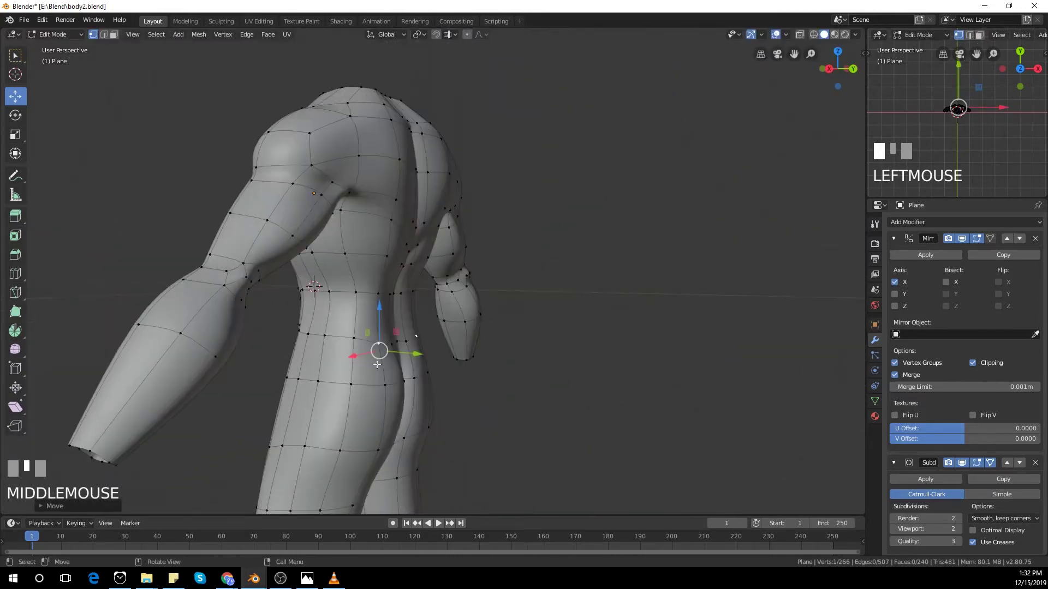
drag(360, 302, 363, 310)
Step: Examine the body in Object Mode and compare its silhouette with the front reference drawing
scroll(445, 349, down, 2)
middle_drag(449, 351, 657, 383)
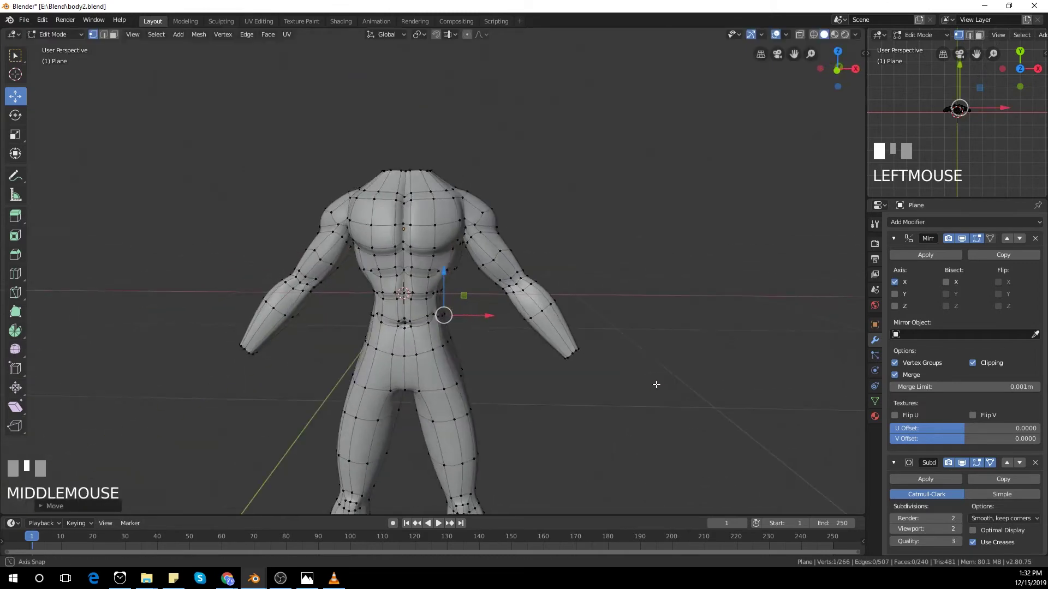
key(Tab)
scroll(589, 376, down, 2)
middle_drag(579, 377, 555, 360)
key(KP_1)
scroll(553, 357, up, 4)
shift+middle_drag(496, 336, 517, 312)
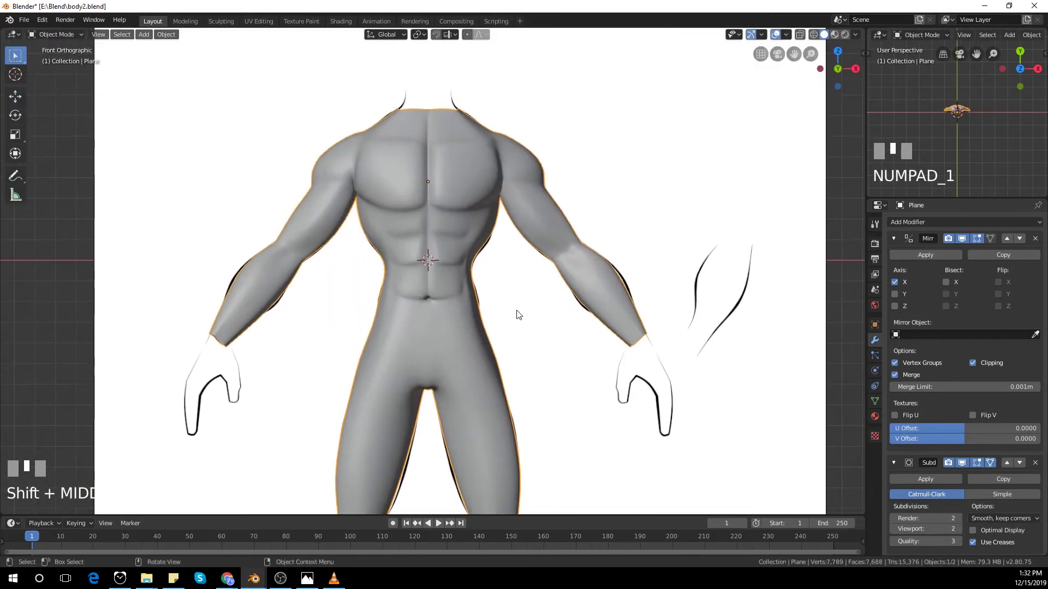
Step: Add a centred edge loop around the lower leg between the calf and the ankle
scroll(505, 289, down, 2)
scroll(507, 290, down, 3)
shift+middle_drag(490, 410, 463, 321)
scroll(465, 323, up, 2)
click(502, 413)
shift+middle_drag(502, 414, 478, 317)
click(393, 239)
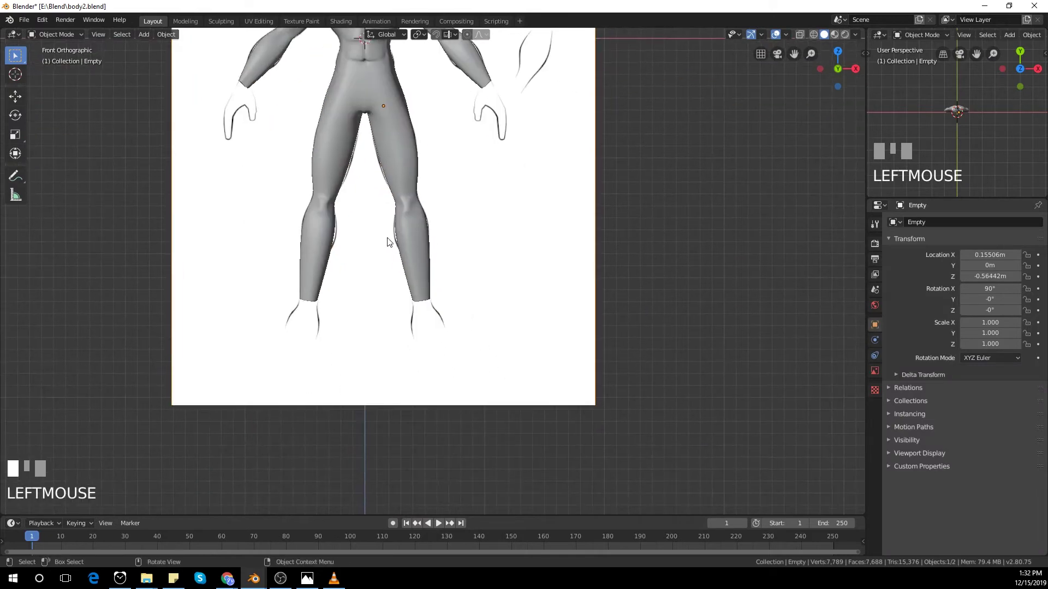
key(Tab)
scroll(467, 307, up, 1)
scroll(423, 283, up, 1)
click(414, 263)
right_click(414, 263)
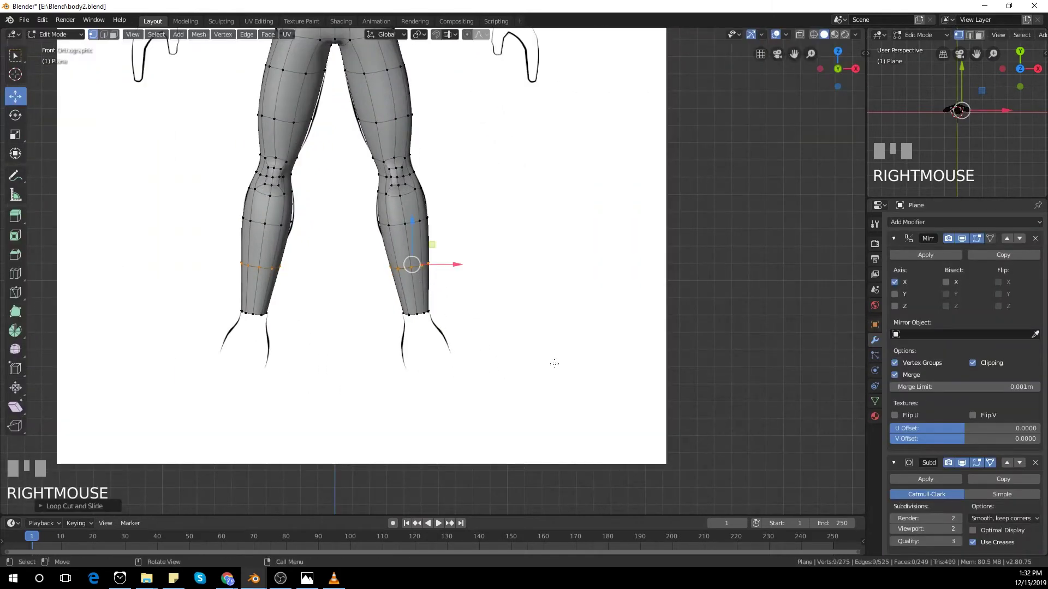
Step: Scale the new lower-leg loop to fit the reference and fine-tune the leg profile in side view
key(s)
click(519, 345)
scroll(435, 272, up, 2)
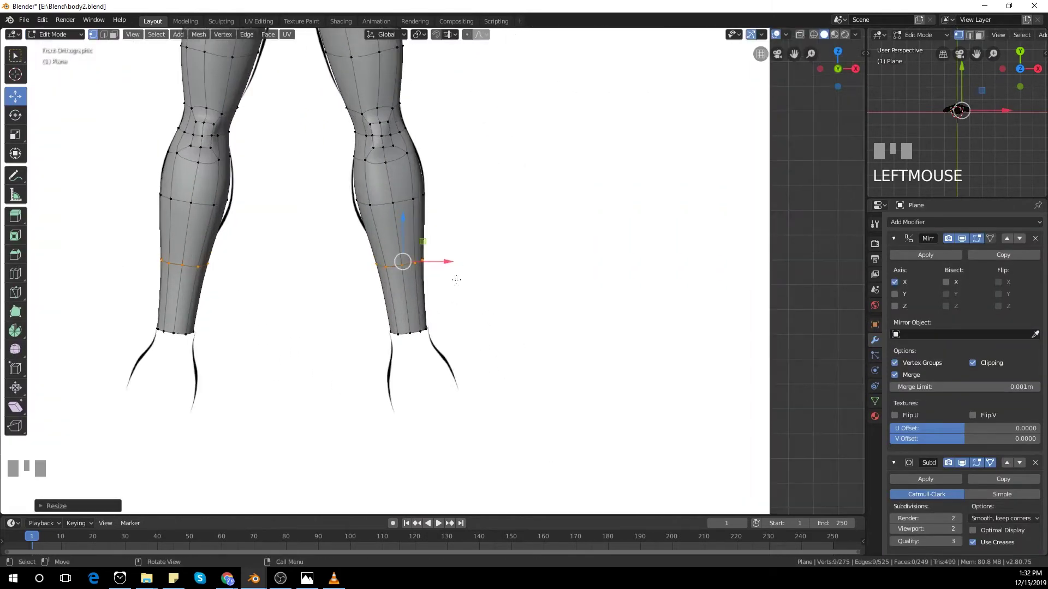
key(s)
click(552, 285)
middle_drag(551, 284, 442, 283)
key(KP_3)
scroll(427, 283, up, 2)
drag(379, 192, 377, 197)
Step: Scale the lower-thigh edge loop above the knee in side view and shift it slightly along Y
scroll(422, 267, down, 1)
shift+middle_drag(423, 218, 425, 418)
scroll(479, 297, up, 2)
alt+click(306, 290)
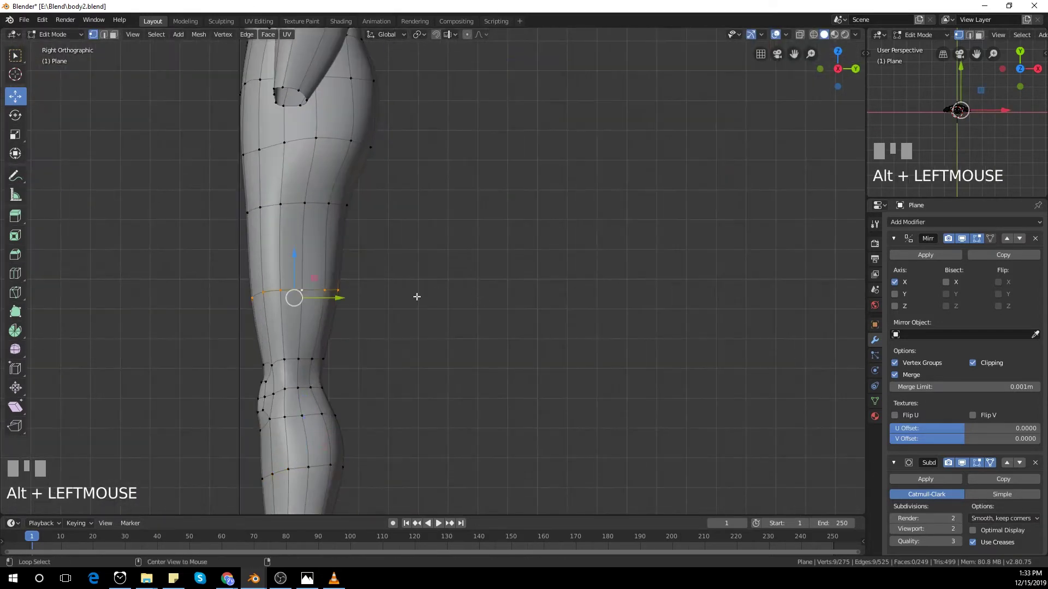
key(s)
click(486, 307)
drag(341, 297, 347, 296)
Step: Move the inner front vertices of the lower and upper thigh loops inward along X in front view
middle_drag(431, 303, 552, 309)
key(KP_1)
scroll(436, 338, up, 1)
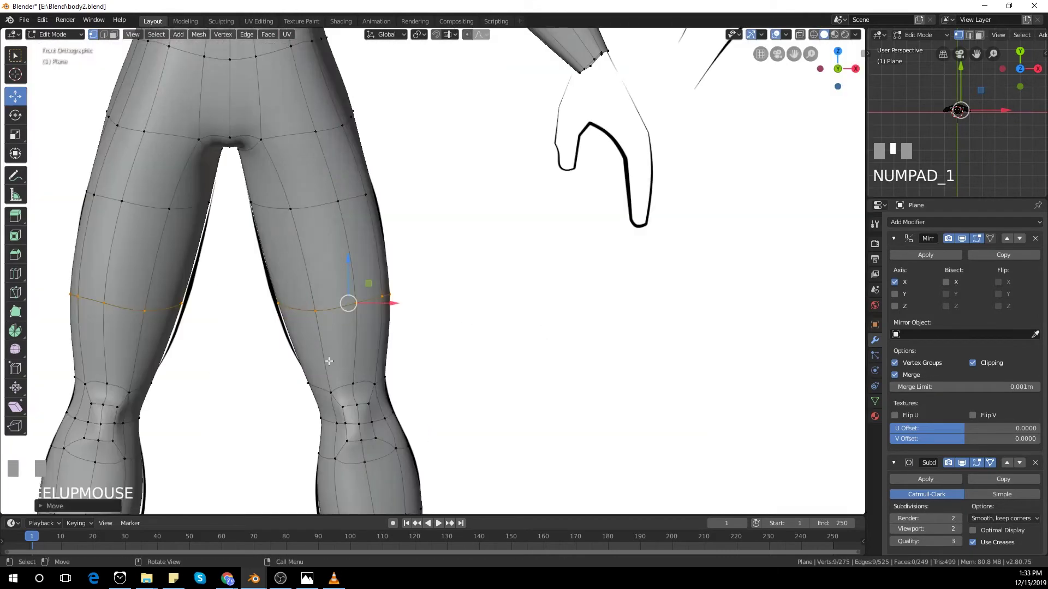
click(317, 313)
drag(355, 321, 334, 322)
click(289, 210)
drag(332, 207, 313, 215)
key(Tab)
scroll(395, 244, down, 6)
shift+middle_drag(431, 296, 430, 329)
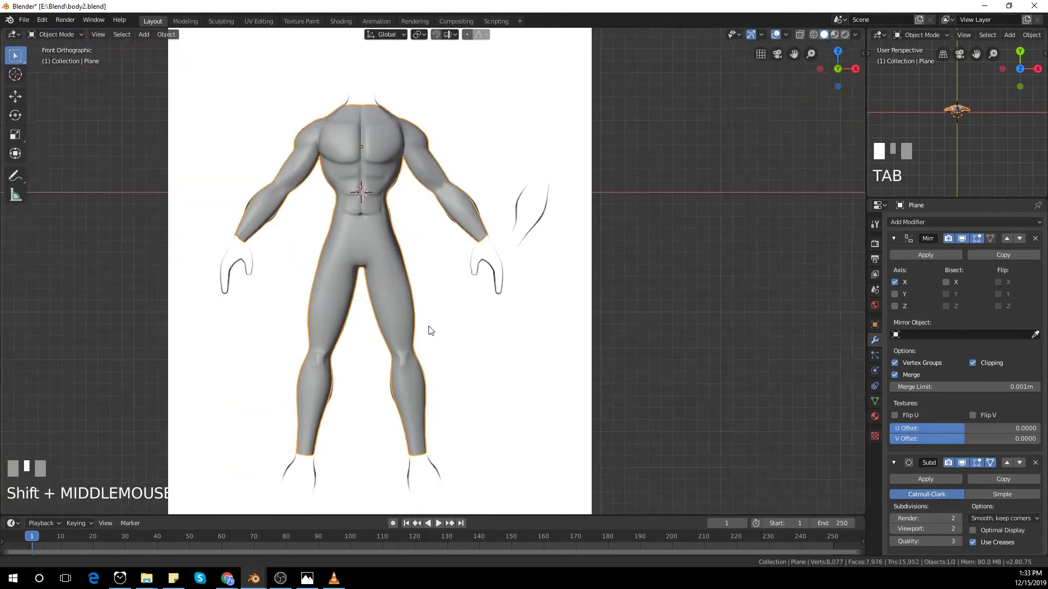
Step: Reposition the corner vertices of the kneecap in front view
scroll(429, 349, up, 3)
key(Tab)
shift+middle_drag(417, 428, 440, 323)
scroll(439, 323, up, 3)
click(367, 333)
key(g)
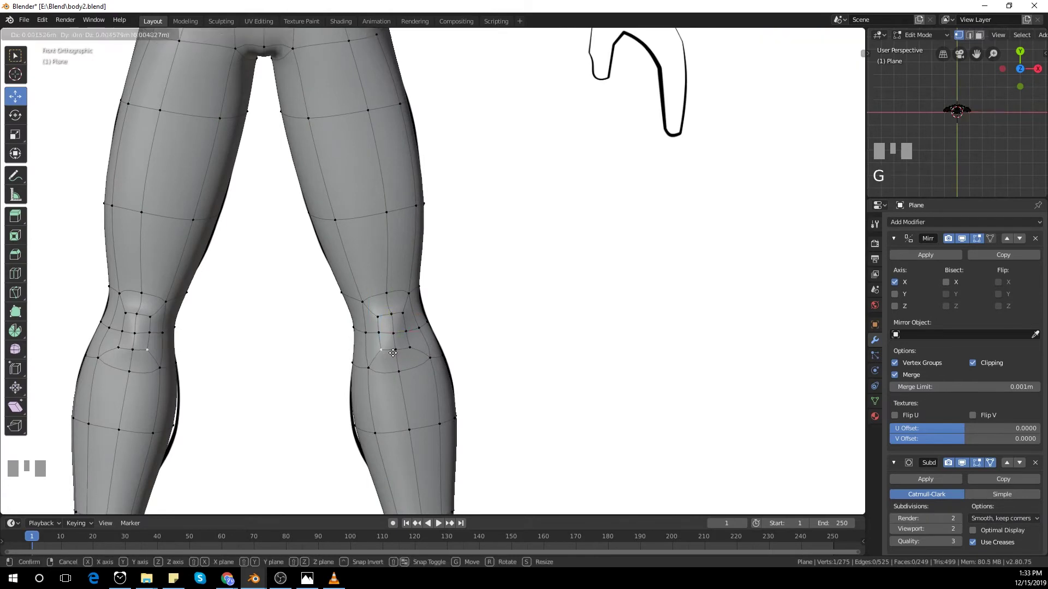
click(392, 353)
click(403, 314)
click(410, 349)
Step: Shift the vertices around and just below the kneecap along X to round off the knee
key(Tab)
scroll(406, 338, down, 2)
scroll(434, 349, up, 4)
key(Tab)
click(374, 332)
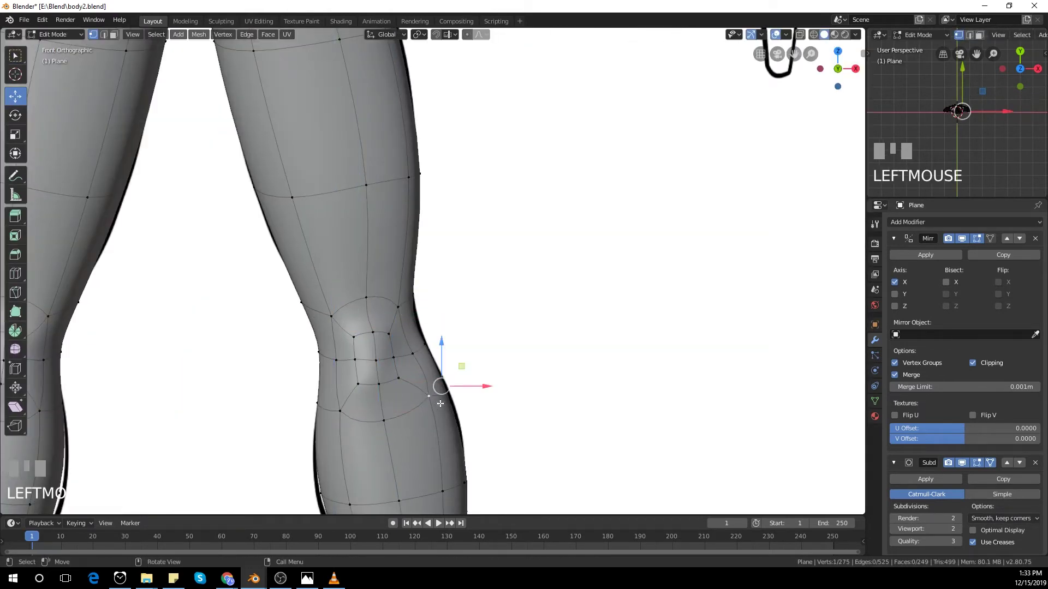
drag(481, 387, 465, 387)
click(340, 411)
drag(377, 409, 383, 410)
click(336, 360)
drag(377, 361, 373, 362)
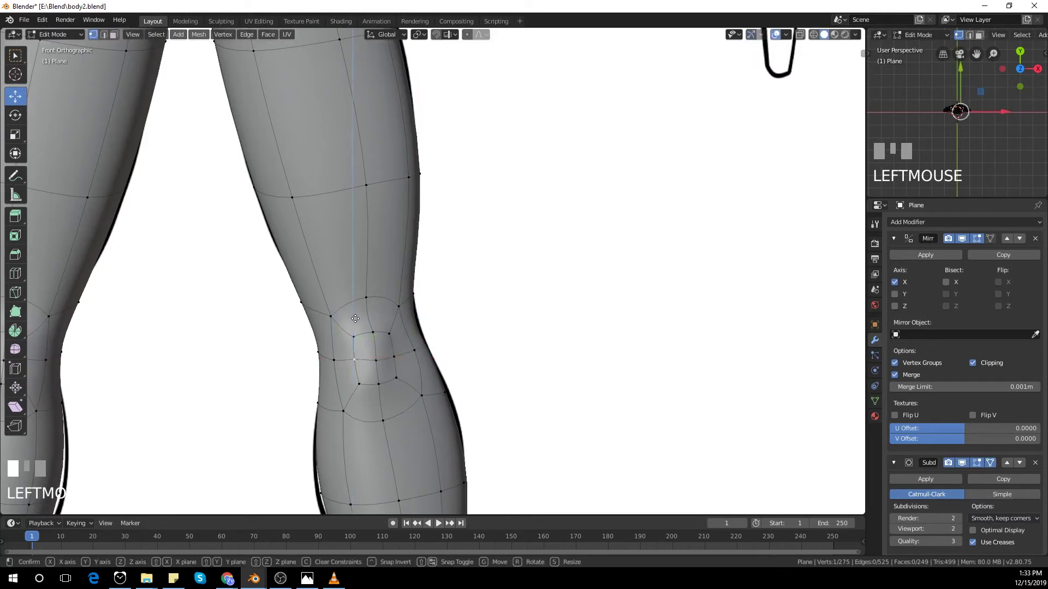
click(390, 332)
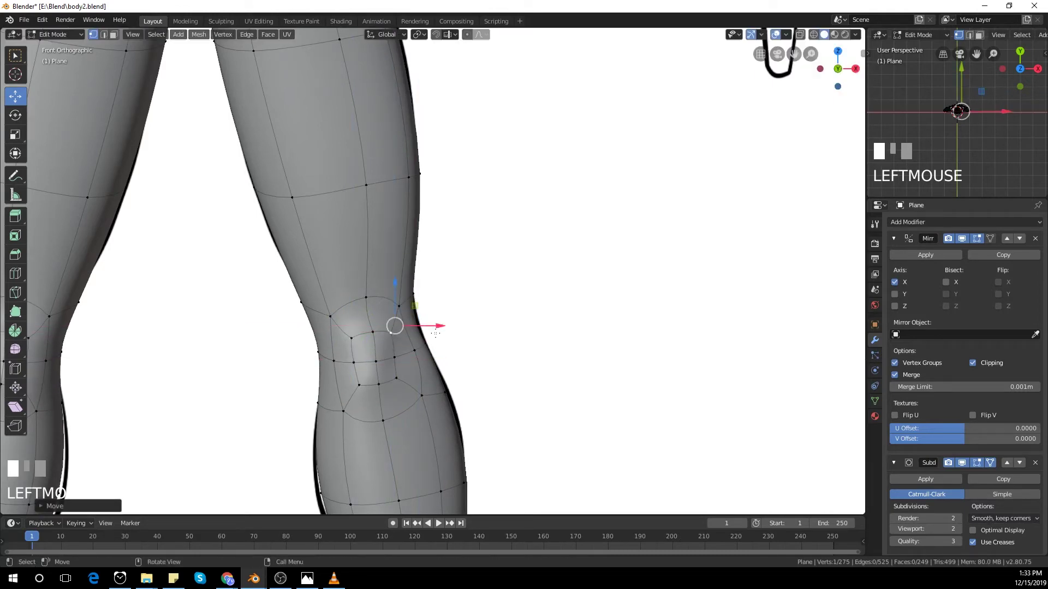
key(Tab)
scroll(433, 382, down, 5)
scroll(410, 346, up, 4)
Step: Select the upper-thigh edge loop below the crotch and move it along X to match the front reference
key(Tab)
middle_drag(410, 346, 348, 360)
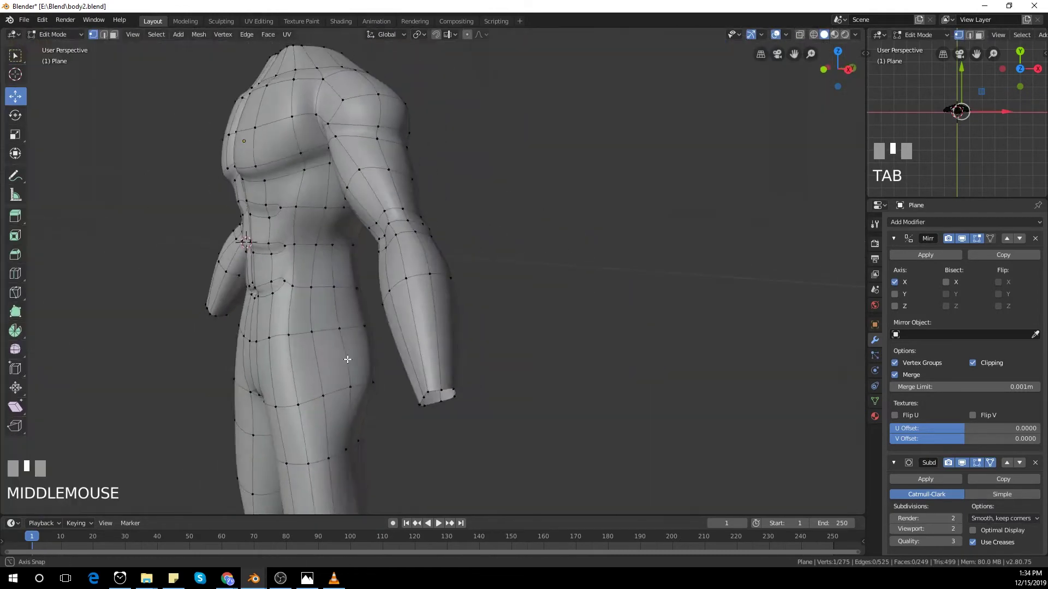
key(KP_3)
shift+middle_drag(442, 360, 512, 399)
scroll(402, 374, down, 3)
key(Tab)
key(Tab)
scroll(368, 352, up, 3)
alt+click(369, 352)
key(KP_1)
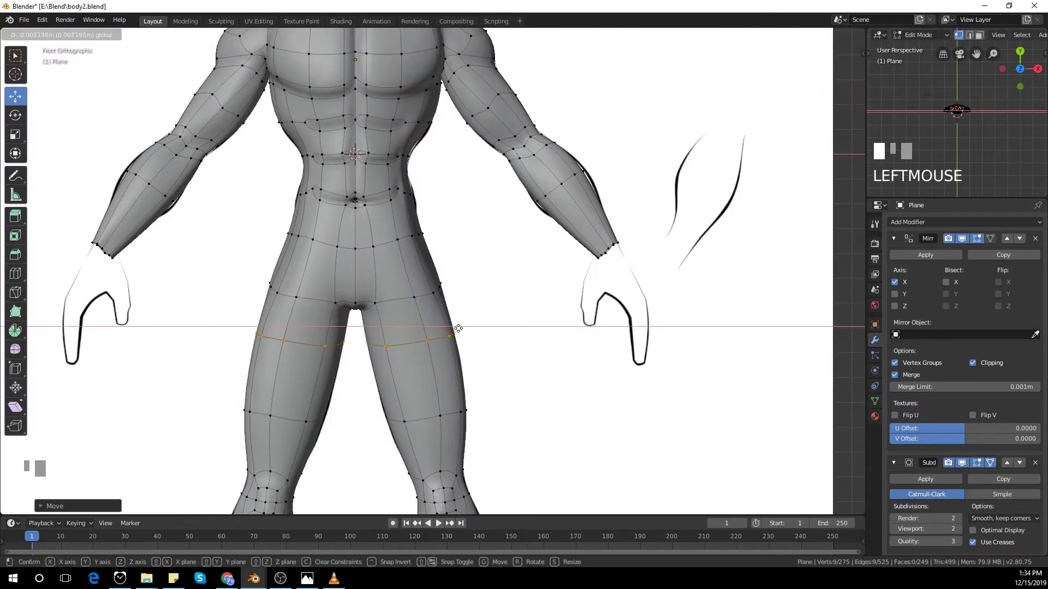
click(414, 298)
drag(463, 305, 454, 328)
Step: Move the outer front vertices of the upper and lower thigh loops inward along X
click(426, 341)
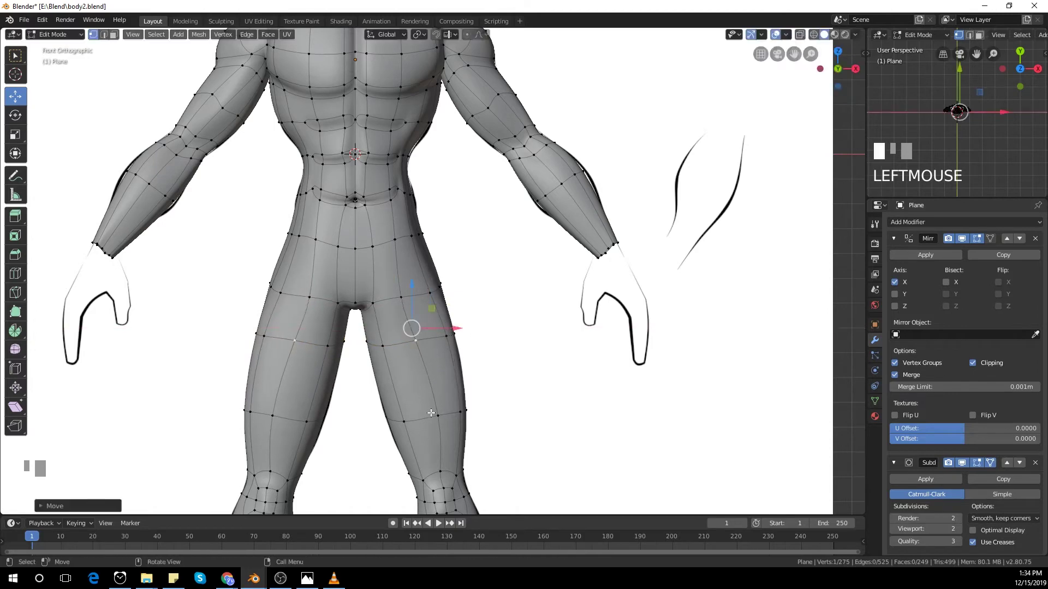
click(439, 415)
drag(491, 420, 474, 419)
Step: Examine the profile of the thighs, knees and calves from the side and surrounding angles
scroll(509, 389, down, 3)
middle_drag(509, 389, 434, 394)
scroll(436, 393, up, 2)
shift+middle_drag(443, 395, 440, 353)
key(KP_3)
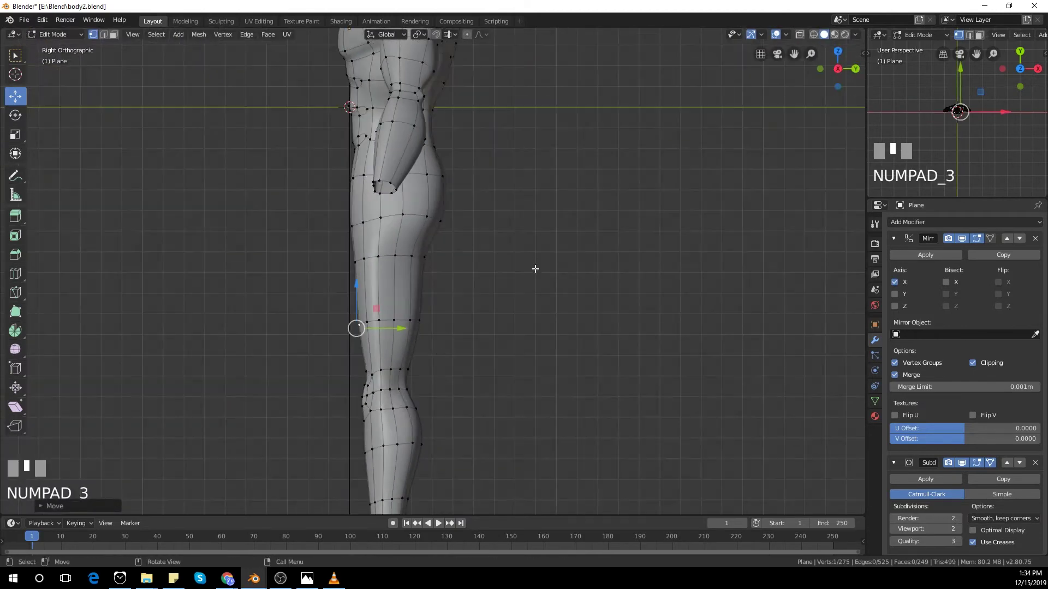
scroll(448, 220, up, 1)
middle_drag(533, 269, 472, 291)
middle_drag(215, 351, 349, 349)
shift+middle_drag(382, 360, 360, 323)
scroll(360, 323, down, 2)
key(KP_3)
scroll(361, 324, up, 2)
shift+middle_drag(447, 281, 404, 333)
Step: Reposition the vertices beneath the buttock at the top of the rear thigh to refine the gluteal curve
click(390, 328)
middle_drag(391, 327, 429, 355)
drag(441, 367, 399, 369)
key(KP_1)
key(KP_3)
middle_drag(476, 400, 413, 376)
click(408, 347)
drag(448, 351, 440, 350)
key(KP_3)
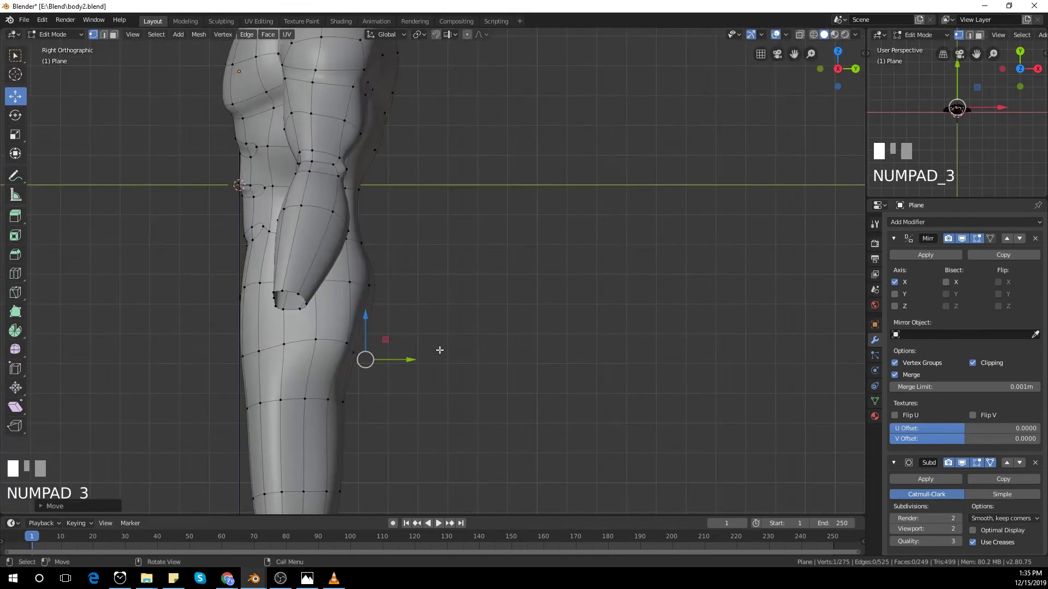
Step: Lower the inner buttock vertex along Z and adjust the outer hip and front upper-thigh vertices
middle_drag(441, 296, 355, 284)
drag(509, 244, 510, 253)
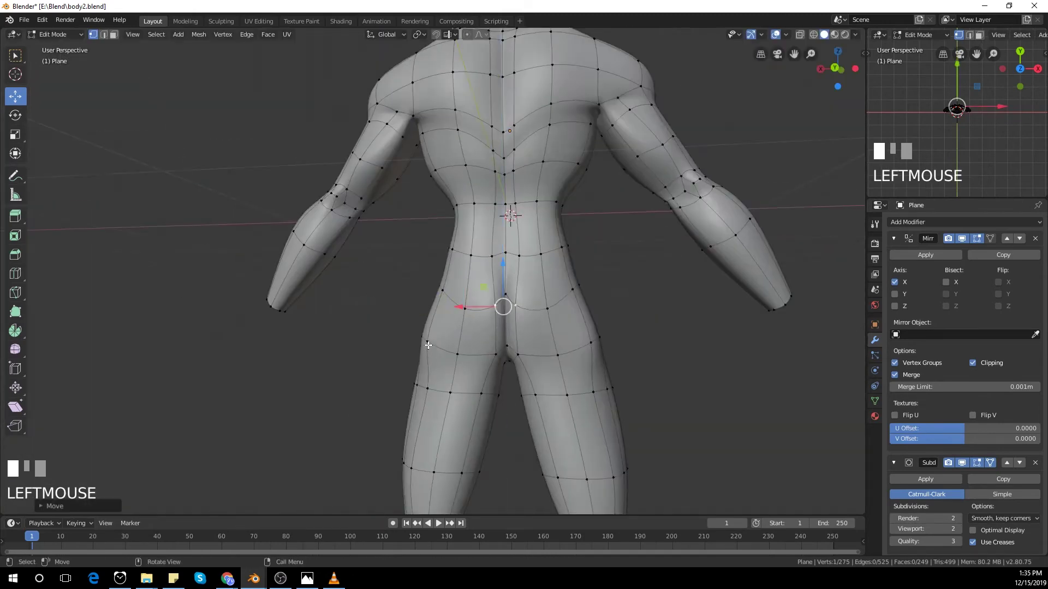
drag(390, 346, 390, 347)
key(KP_3)
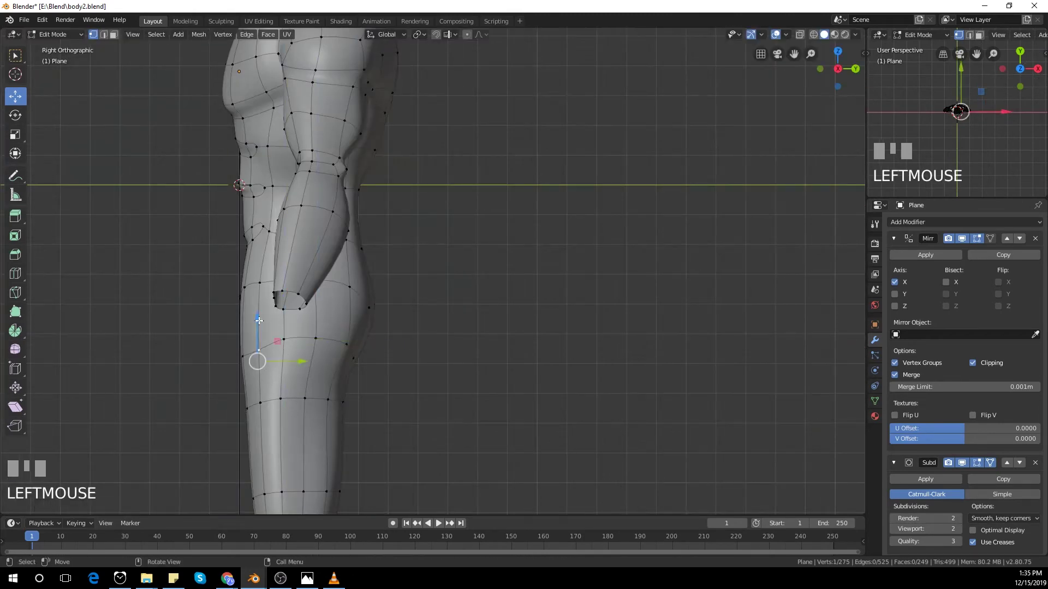
key(Tab)
scroll(453, 370, down, 5)
Step: Adjust the vertices on the back of the lower thigh in side view to refine the hamstring profile
key(Tab)
scroll(344, 358, up, 4)
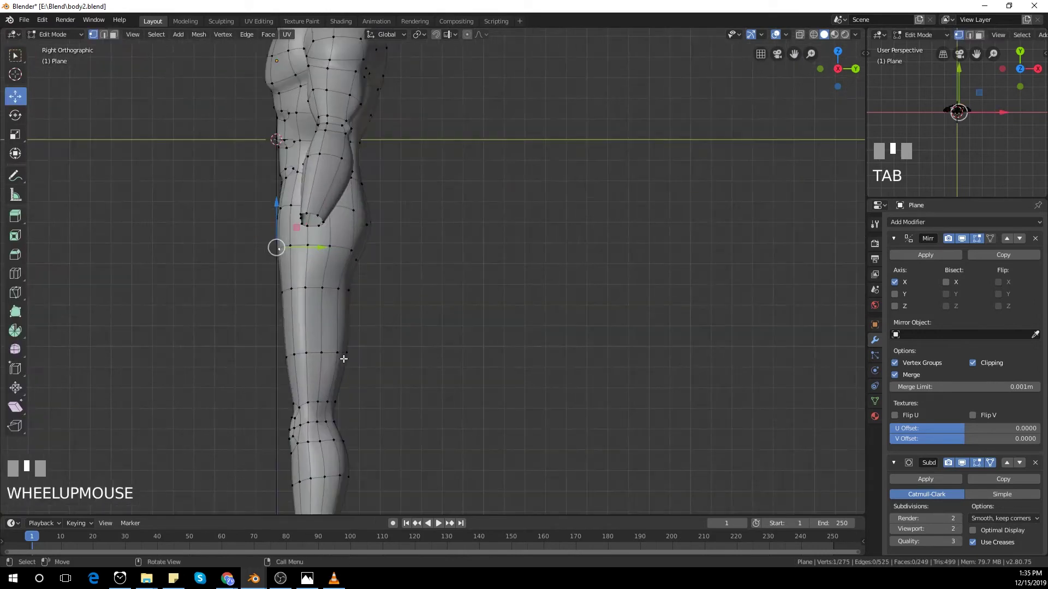
click(444, 365)
drag(373, 359, 371, 334)
key(Tab)
scroll(386, 336, down, 4)
shift+middle_drag(427, 437, 431, 367)
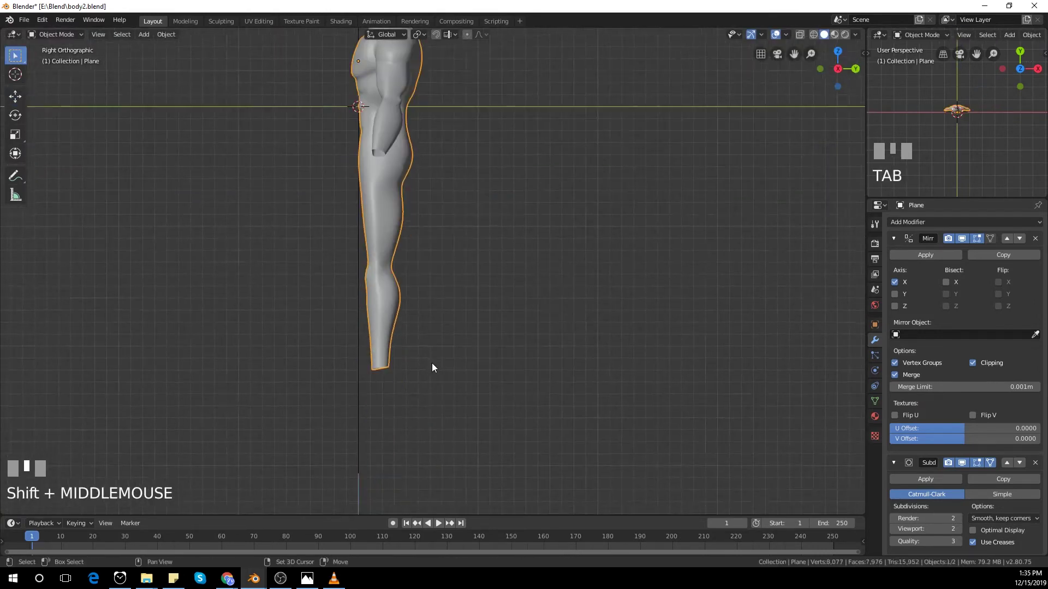
Step: Box-select the ankle vertices and shift them slightly along Y to refine the lower-leg profile
key(Tab)
scroll(429, 376, up, 4)
key(b)
drag(332, 397, 473, 465)
drag(420, 407, 424, 411)
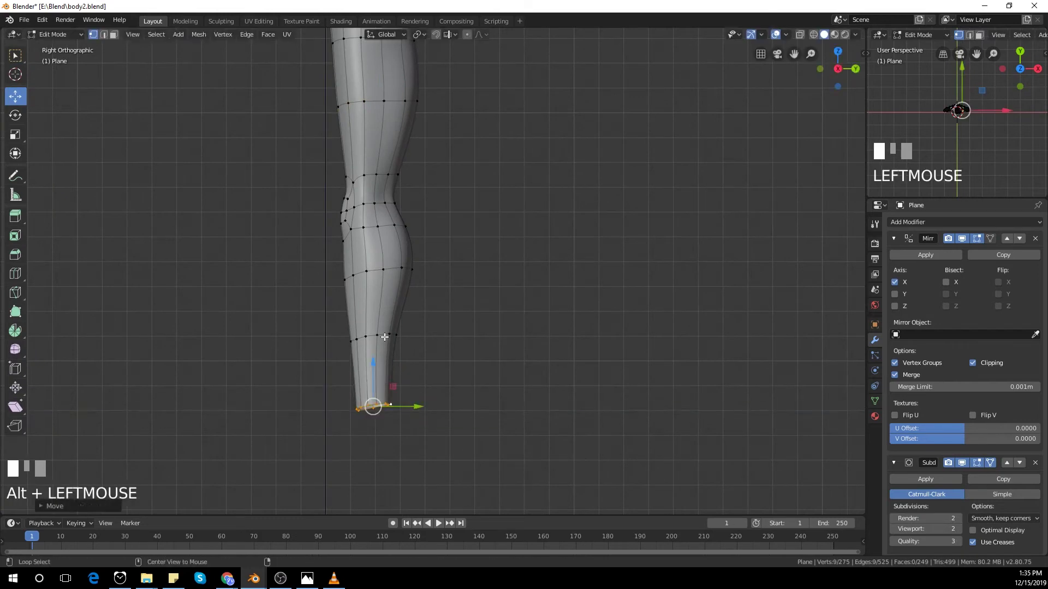
click(475, 414)
key(Tab)
scroll(477, 384, down, 5)
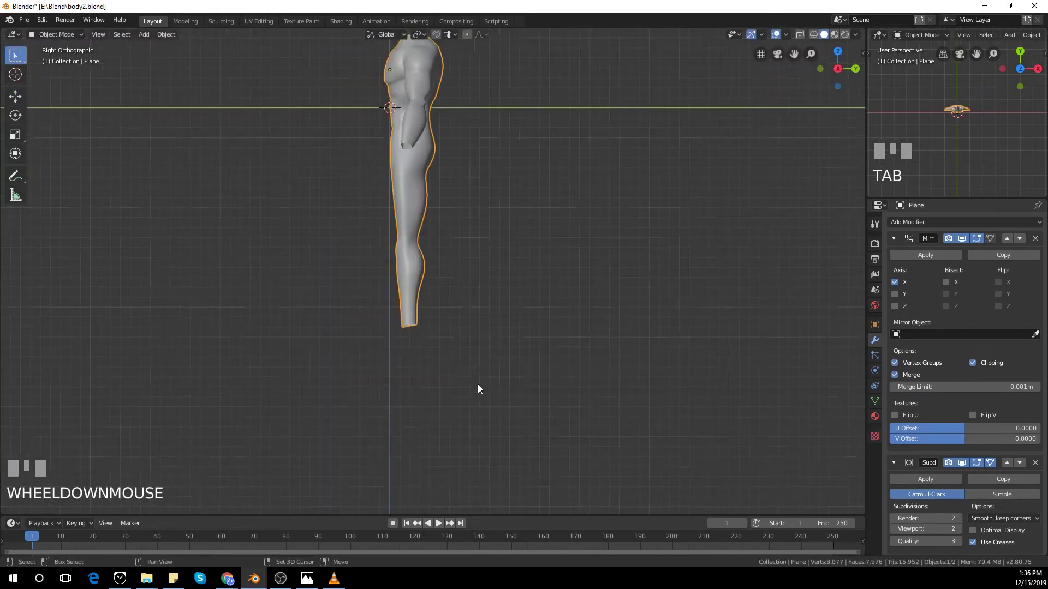
Step: Select two neighbouring vertices on the side of the waist and shift them slightly outward along X in front view
middle_drag(477, 384, 518, 408)
scroll(415, 228, up, 2)
key(KP_1)
scroll(498, 264, down, 1)
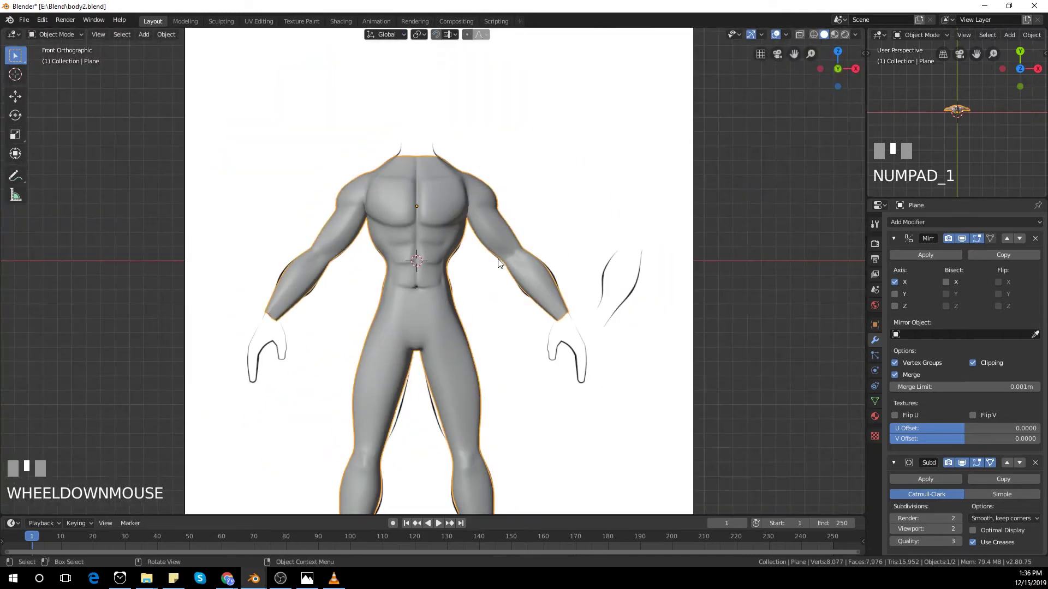
scroll(500, 272, up, 4)
key(Tab)
scroll(476, 257, up, 2)
click(420, 231)
middle_drag(476, 257, 420, 249)
shift+click(418, 248)
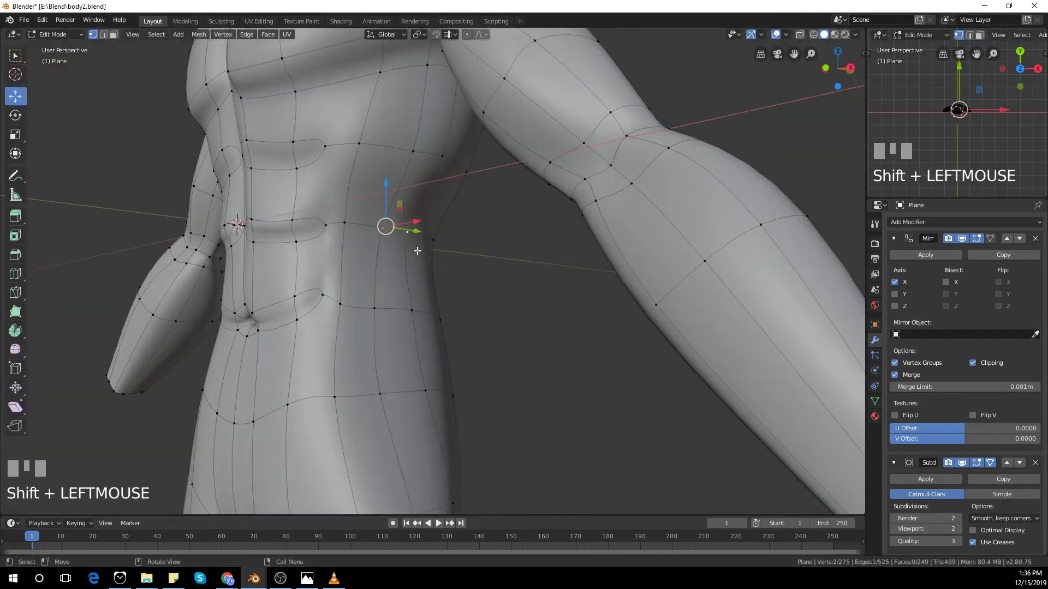
key(KP_1)
drag(504, 239, 510, 238)
Step: Move the outer ribcage vertex outward along X to follow the torso outline of the reference
click(401, 229)
middle_drag(511, 238, 488, 245)
drag(492, 244, 503, 247)
key(KP_1)
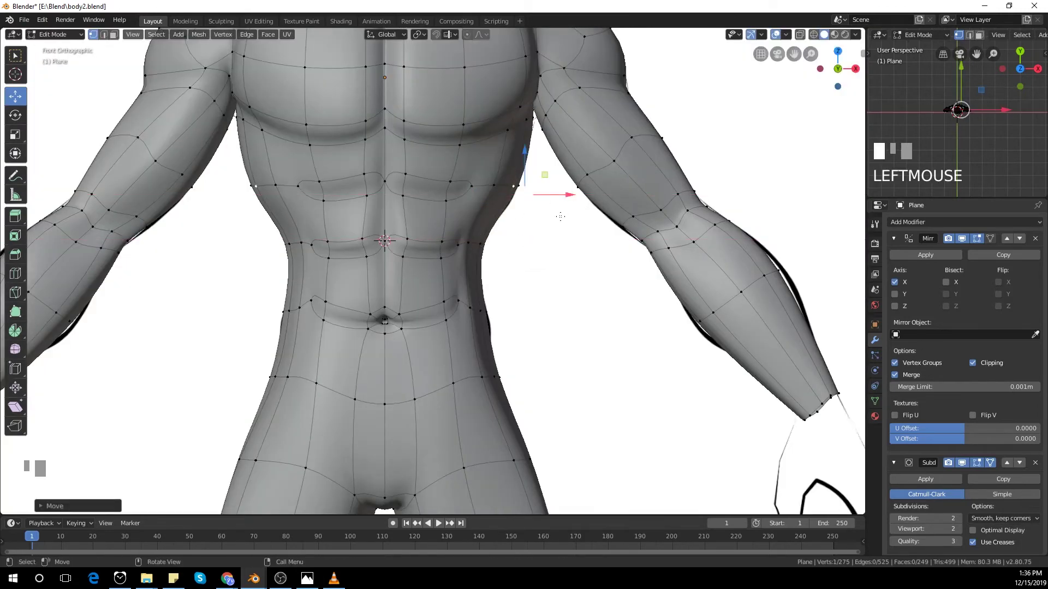
Step: Select the edge loop around the calf and scale it along X to fit the reference outline
key(Tab)
scroll(540, 316, down, 7)
shift+middle_drag(495, 438, 482, 335)
key(Tab)
scroll(460, 393, up, 2)
alt+click(460, 393)
key(s)
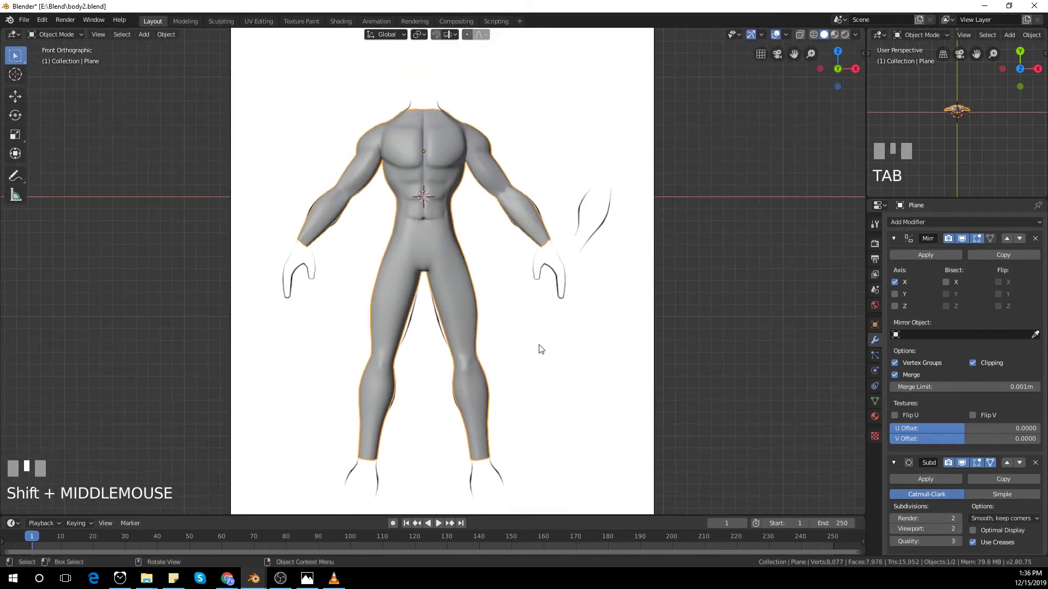
Step: Select the mid-thigh edge loop, widen it along X to fill the reference outline, and save the file
key(Tab)
scroll(541, 346, up, 2)
alt+click(382, 257)
key(s)
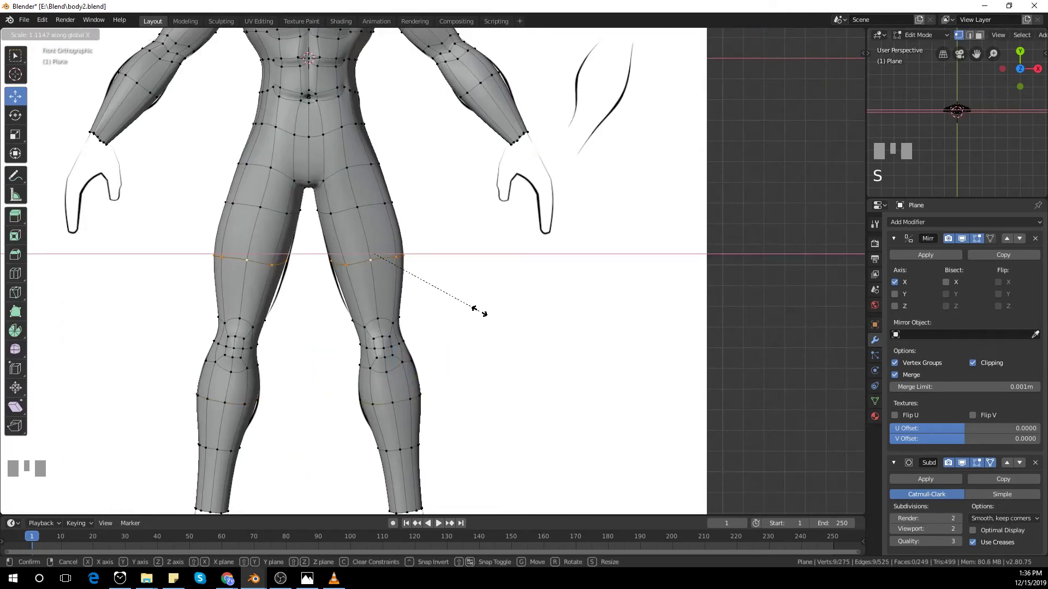
click(423, 253)
key(Tab)
scroll(422, 253, down, 4)
shift+middle_drag(463, 306, 467, 348)
scroll(480, 343, up, 1)
key(KP_1)
key(ctrl+s)
Step: Shift the upper chest vertex near the shoulder along X in front view
scroll(458, 349, down, 3)
scroll(428, 317, up, 3)
shift+middle_drag(426, 170, 470, 264)
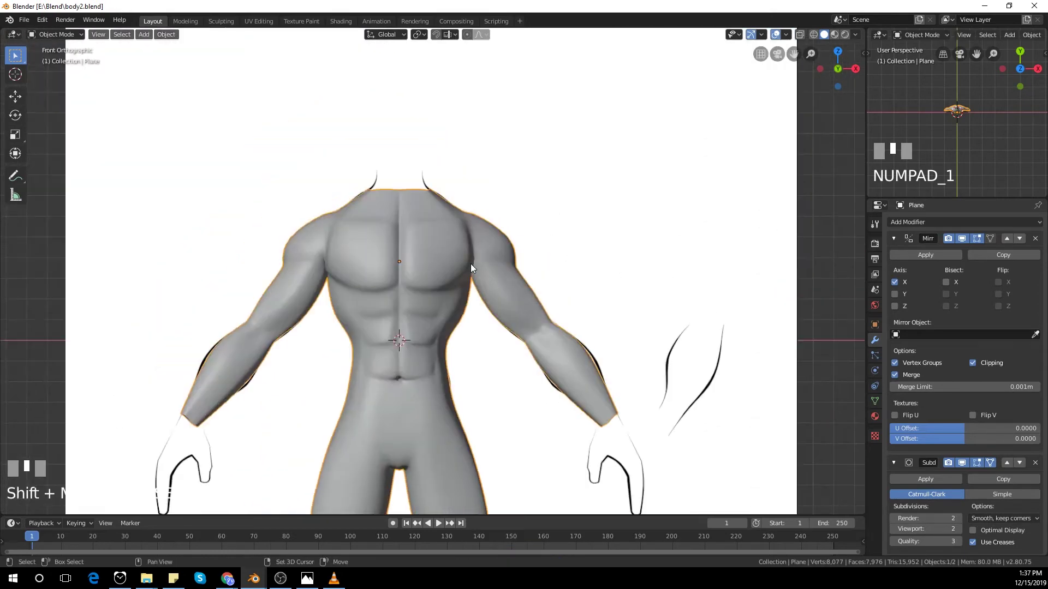
scroll(470, 264, up, 1)
key(Tab)
click(463, 210)
scroll(465, 207, up, 2)
drag(507, 181, 461, 179)
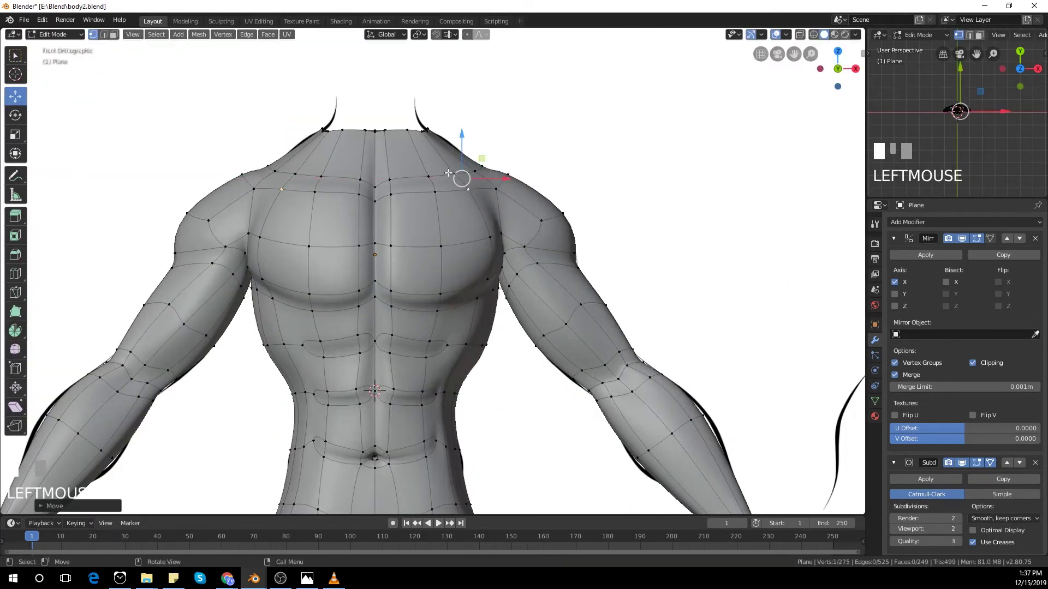
Step: Reposition the upper chest and shoulder vertices from a perspective view to smooth the shoulder shape
middle_drag(567, 213, 524, 301)
shift+click(408, 322)
drag(430, 281, 438, 272)
scroll(487, 326, down, 3)
middle_drag(487, 326, 463, 200)
key(Tab)
key(Tab)
click(417, 233)
drag(463, 199, 476, 220)
key(Tab)
scroll(480, 245, up, 1)
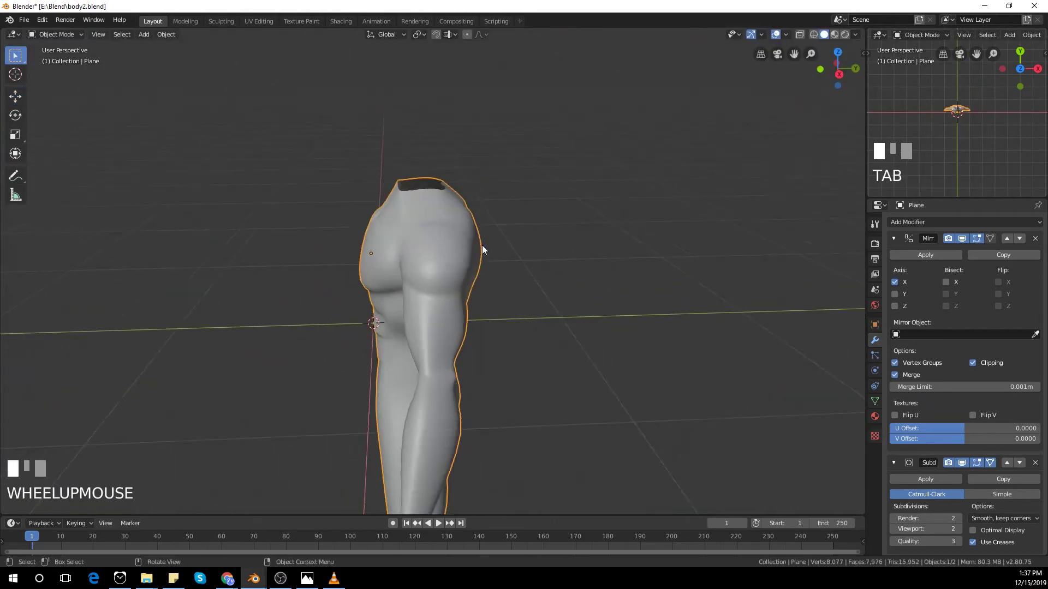
Step: Adjust the deltoid vertex along Y from the side to refine the shoulder's roundness
middle_drag(480, 246, 505, 289)
key(Tab)
scroll(519, 318, up, 1)
click(430, 271)
drag(493, 267, 486, 268)
middle_drag(485, 268, 490, 292)
key(Tab)
scroll(502, 344, up, 1)
key(Tab)
drag(480, 275, 522, 269)
key(Tab)
Step: Shift another vertex on the outer shoulder backward along Y to fill out the deltoid
middle_drag(528, 306, 504, 303)
key(Tab)
click(454, 286)
drag(507, 303, 529, 304)
key(Tab)
Step: Shift the vertex under the rear edge of the deltoid about 0.02 m along Y
middle_drag(531, 306, 454, 336)
key(Tab)
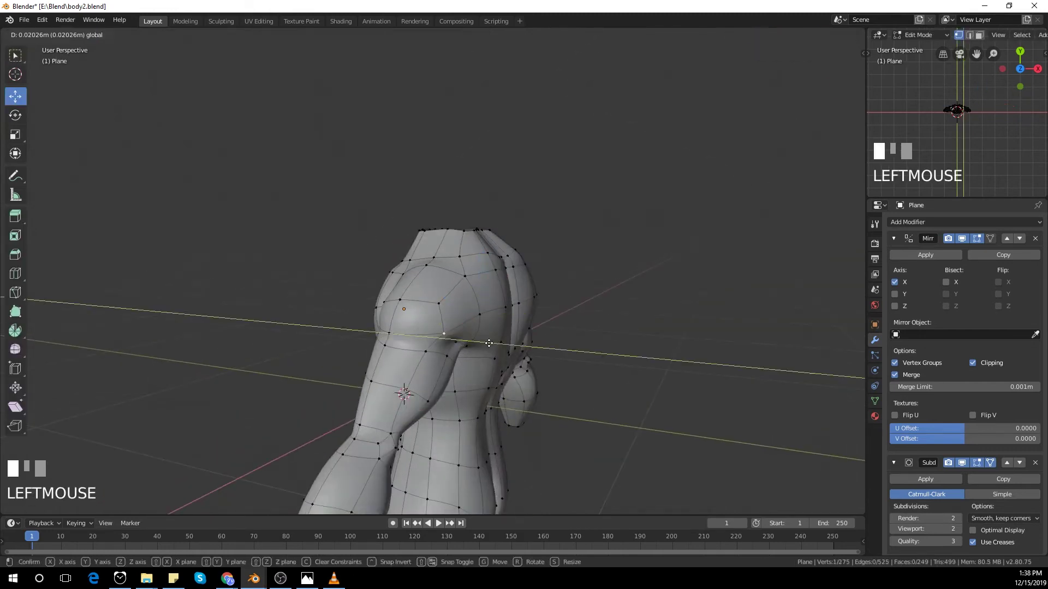
drag(489, 343, 490, 344)
scroll(464, 341, up, 1)
middle_drag(490, 343, 426, 331)
Step: In back view, reposition the rear upper-arm vertex and lower the rear armpit vertex slightly along Z
click(339, 316)
key(ctrl+KP_1)
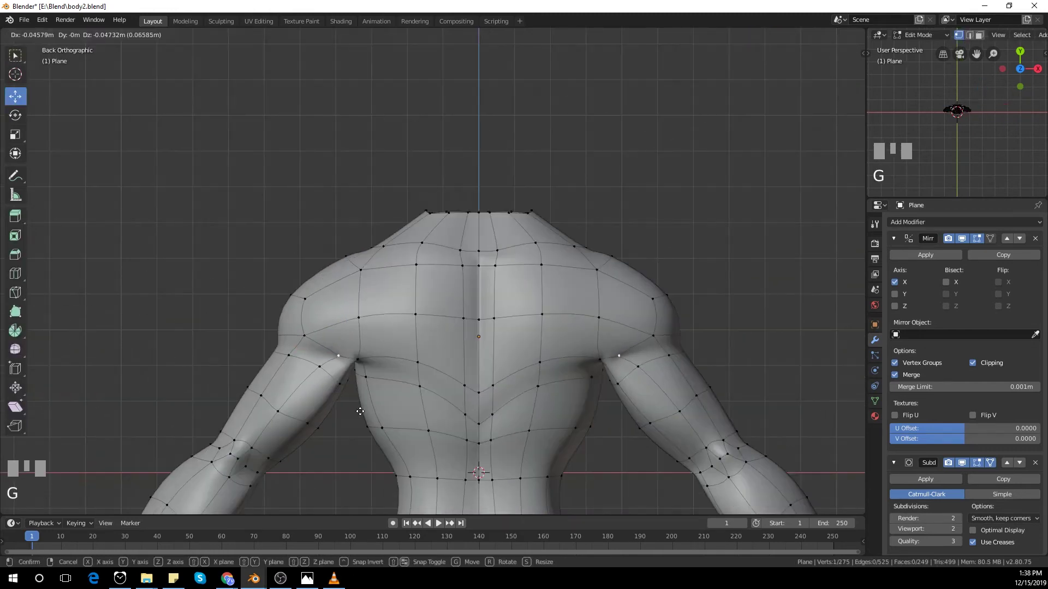
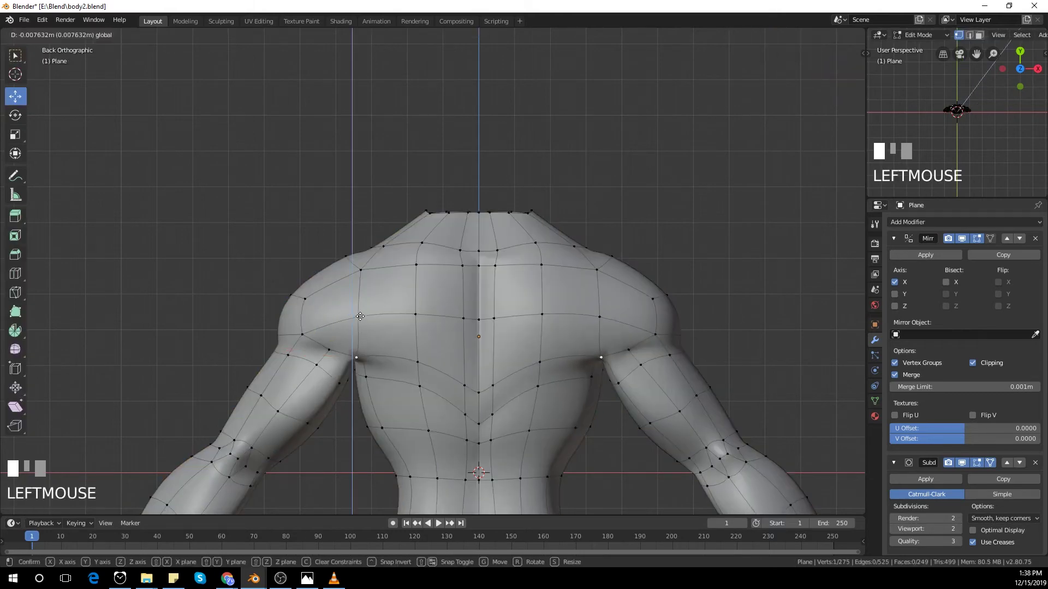
drag(360, 316, 360, 316)
key(Tab)
scroll(409, 397, down, 3)
middle_drag(409, 397, 493, 398)
Step: Select an arm edge loop, grow the selection, and shift the selected vertices backward along Y in side view
key(KP_3)
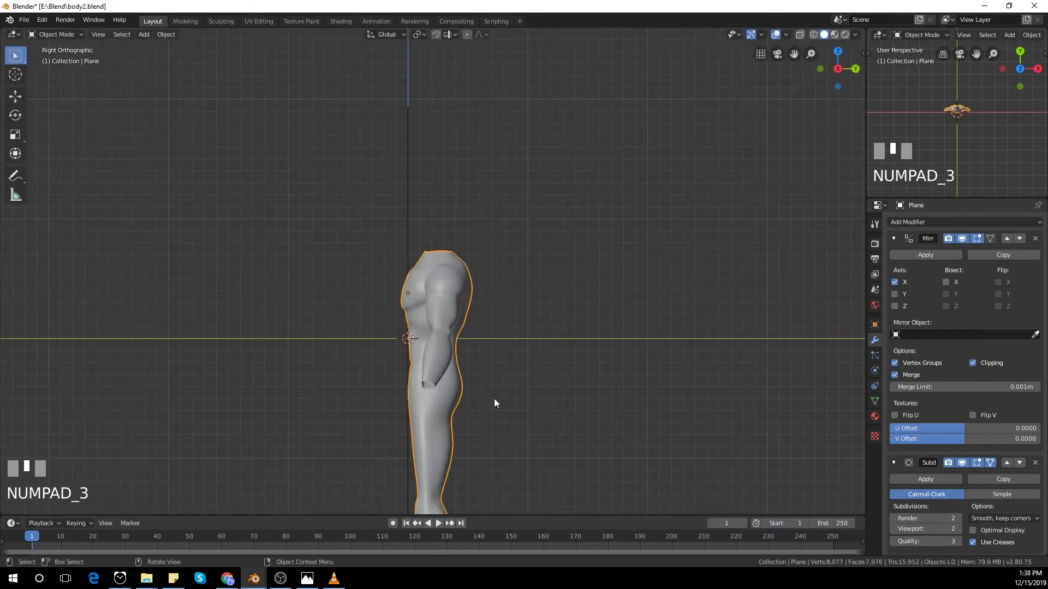
key(Tab)
scroll(457, 338, up, 2)
alt+click(453, 332)
middle_drag(454, 334, 505, 466)
key(ctrl+KP_Add)
scroll(574, 418, up, 2)
shift+click(518, 376)
key(KP_3)
scroll(491, 379, down, 2)
drag(488, 383, 496, 384)
key(Tab)
Step: Shift the vertex on the back of the upper arm just below the deltoid slightly backward along Y
middle_drag(496, 384, 607, 358)
key(KP_1)
scroll(608, 358, up, 4)
key(Tab)
middle_drag(519, 355, 398, 352)
click(364, 341)
middle_drag(365, 342, 434, 347)
drag(442, 340, 449, 339)
key(Tab)
key(Tab)
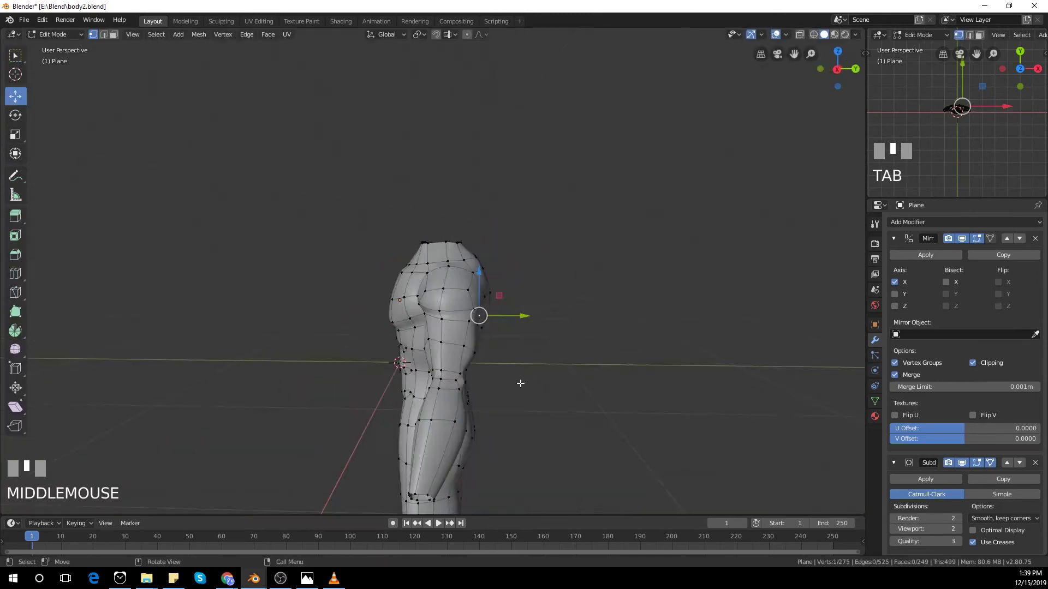
key(Tab)
Step: In front view, adjust the inner upper-arm vertex near the armpit and reposition the edge loop beneath the deltoid
middle_drag(519, 381, 412, 316)
key(KP_1)
scroll(597, 388, up, 4)
key(Tab)
scroll(412, 316, up, 1)
click(413, 330)
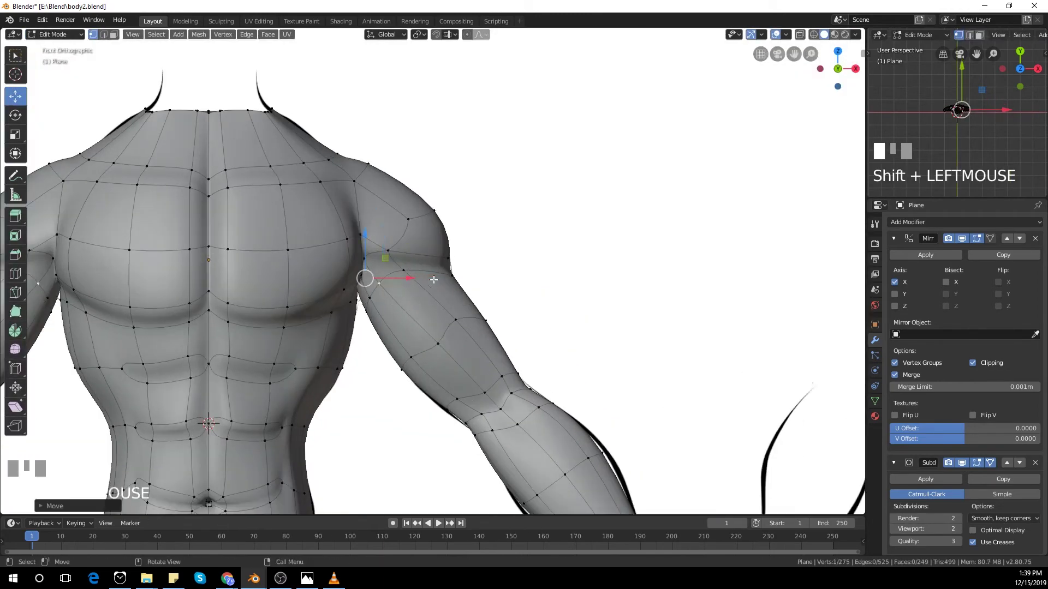
scroll(433, 279, up, 1)
alt+click(431, 274)
key(g)
click(459, 320)
key(Tab)
scroll(466, 322, down, 4)
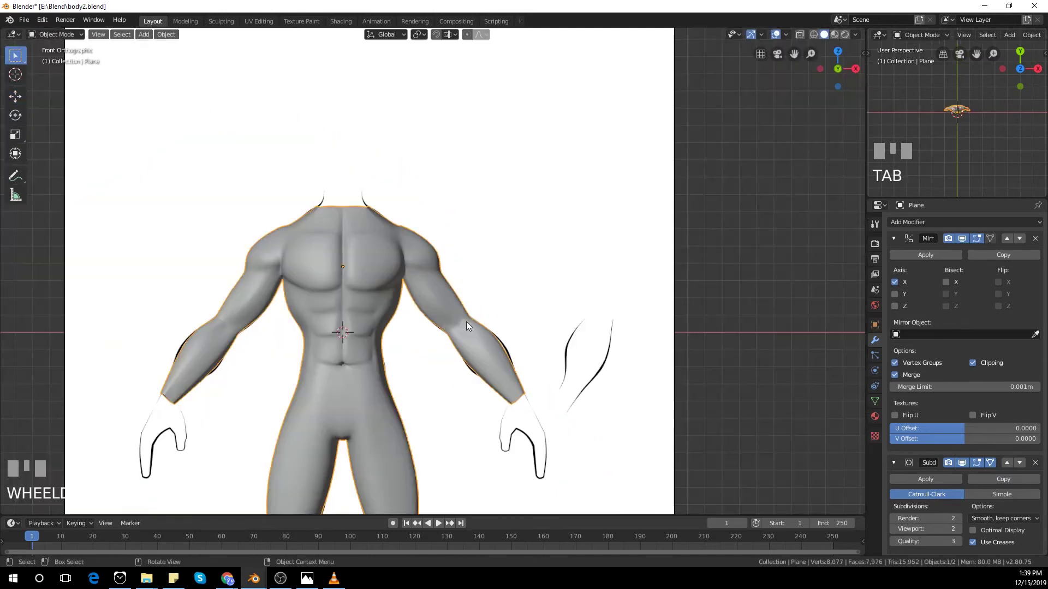
middle_drag(466, 322, 454, 335)
Step: Select the six vertices along the inner lower pectoral crease and lower them along Z
key(KP_1)
key(Tab)
scroll(495, 304, up, 4)
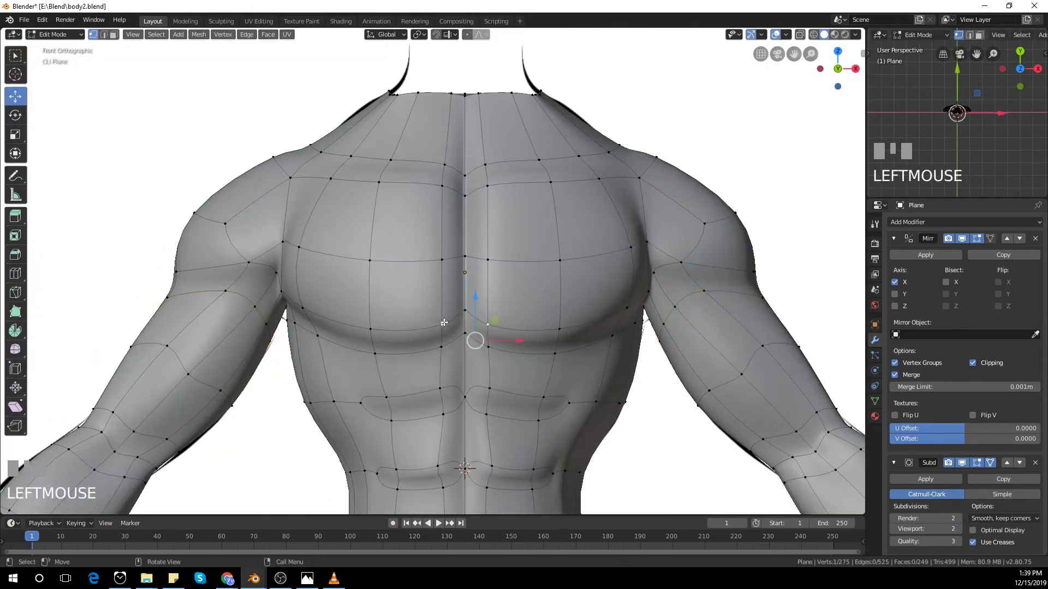
drag(500, 291, 507, 303)
scroll(524, 311, down, 3)
key(Tab)
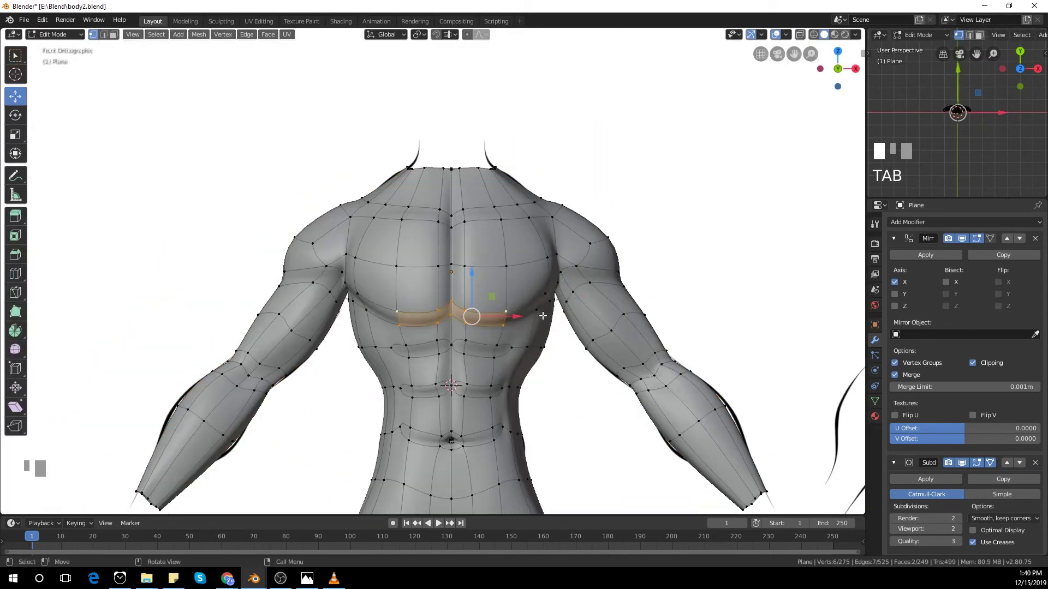
Step: Adjust the outer lower pectoral vertices beside the armpit along Z and X to reshape the chest edge
drag(546, 255, 554, 262)
drag(592, 305, 593, 305)
key(Tab)
scroll(528, 359, down, 4)
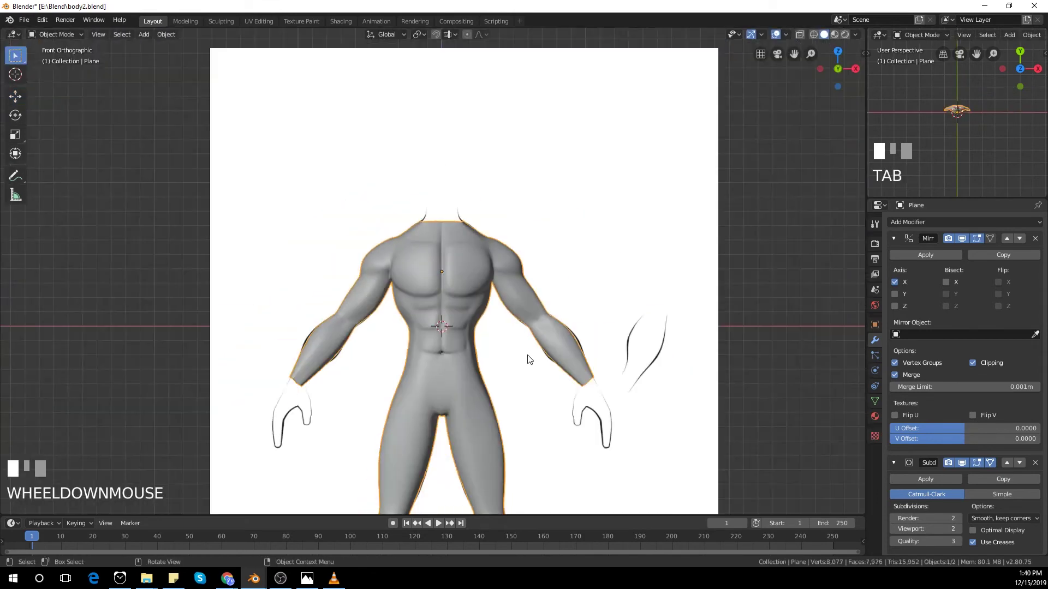
key(Tab)
drag(488, 245, 488, 243)
scroll(524, 245, up, 3)
Step: Switch to see-through wireframe display and raise the four outer lower pectoral vertices along Z toward the reference line
click(798, 35)
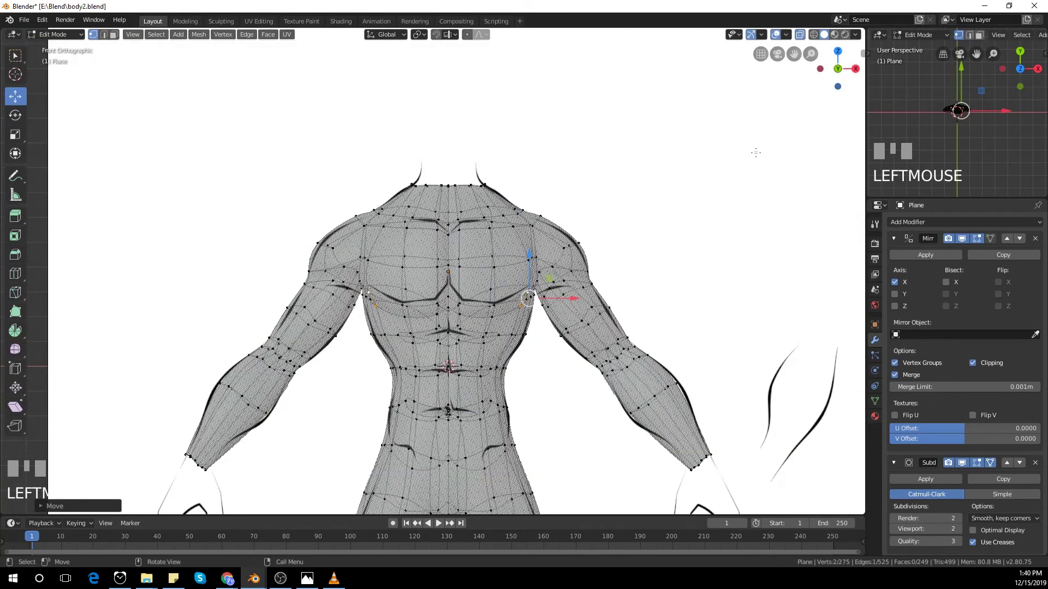
click(814, 34)
scroll(524, 306, up, 1)
shift+click(504, 327)
shift+click(507, 314)
scroll(518, 316, up, 3)
drag(600, 296, 600, 288)
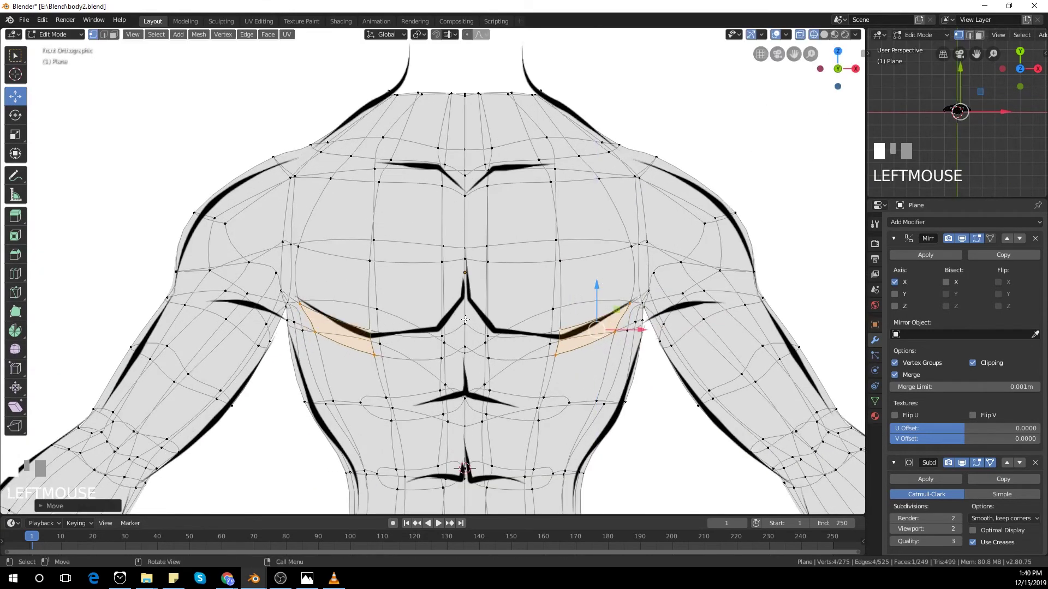
Step: Raise the lower pectoral vertices beside the sternum along Z to match the reference crease, and restore solid shading
shift+click(468, 322)
shift+click(467, 346)
drag(535, 293, 538, 282)
key(Tab)
click(824, 35)
scroll(677, 191, down, 6)
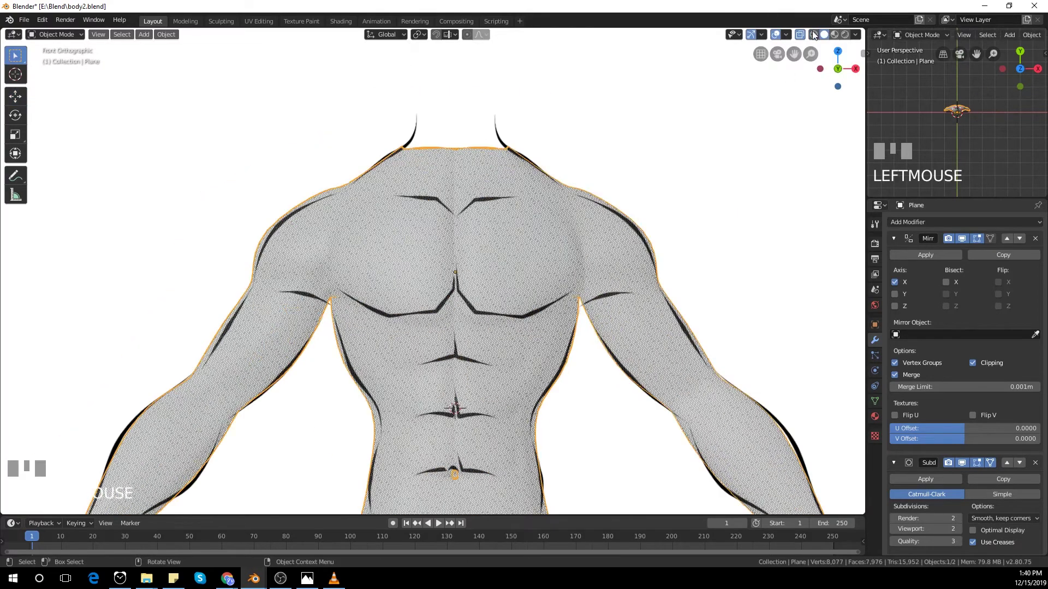
Step: Raise the outer chest vertex along Z from a perspective view to refine the pectoral shape
mouse_move(676, 191)
middle_down()
mouse_move(619, 198)
mouse_move(673, 198)
middle_up()
key(Tab)
scroll(479, 269, up, 3)
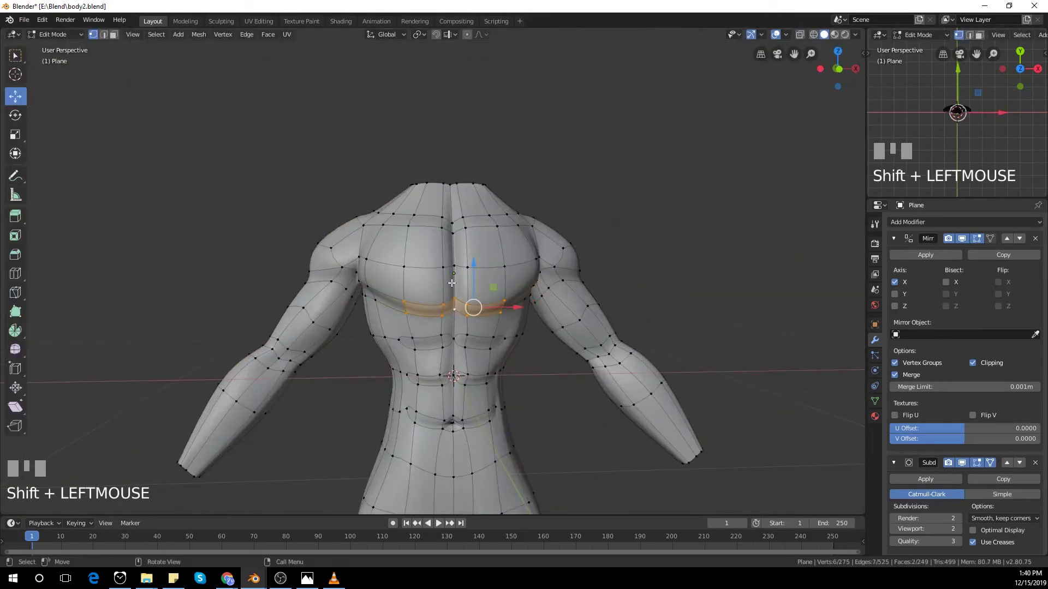
key(Tab)
scroll(545, 316, down, 3)
middle_drag(620, 344, 463, 358)
key(Tab)
scroll(464, 358, up, 3)
click(534, 311)
drag(536, 262, 538, 243)
key(Tab)
middle_drag(537, 311, 454, 383)
scroll(454, 383, down, 2)
middle_drag(578, 383, 584, 374)
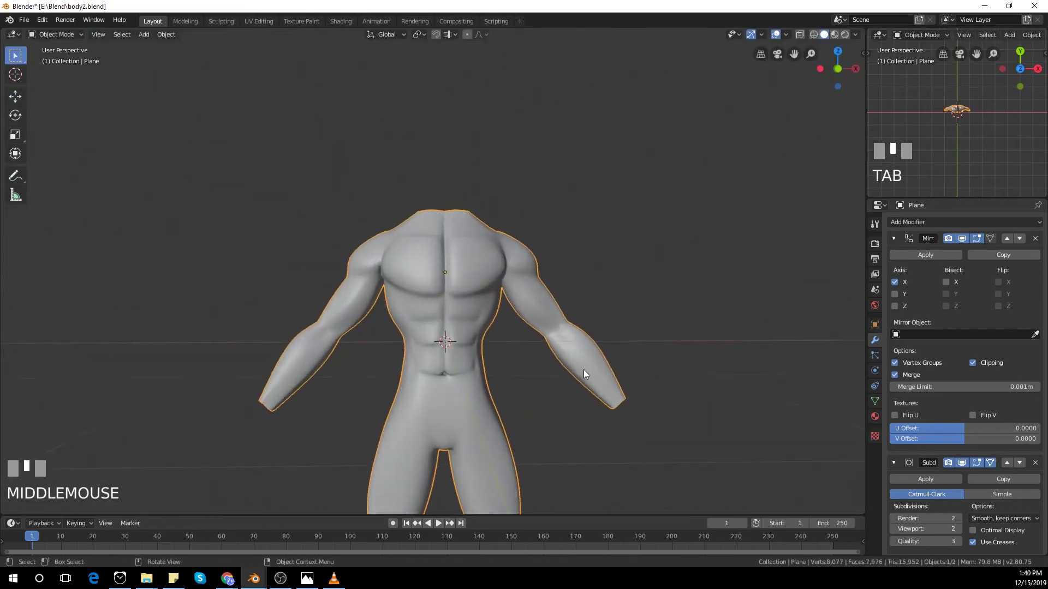
Step: Switch the small upper viewport to the Outliner, rename the body mesh as Body, and save the file
scroll(601, 360, down, 2)
key(ctrl+s)
click(878, 35)
click(650, 88)
click(877, 34)
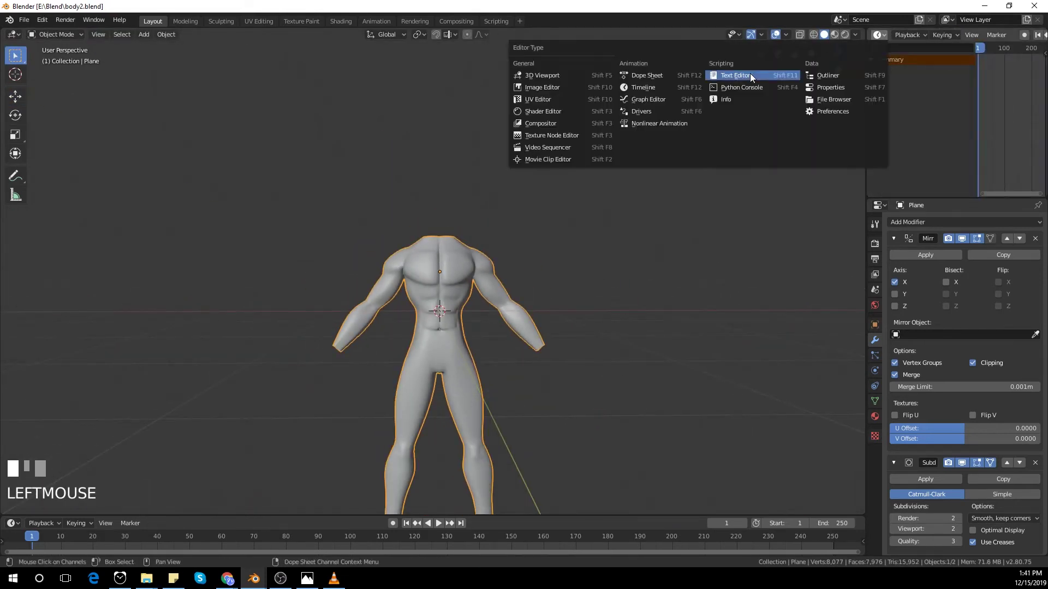
click(828, 75)
click(922, 82)
key(ctrl+s)
Step: Open the recent file Mithra face.blend and display the head with material preview shading
click(24, 20)
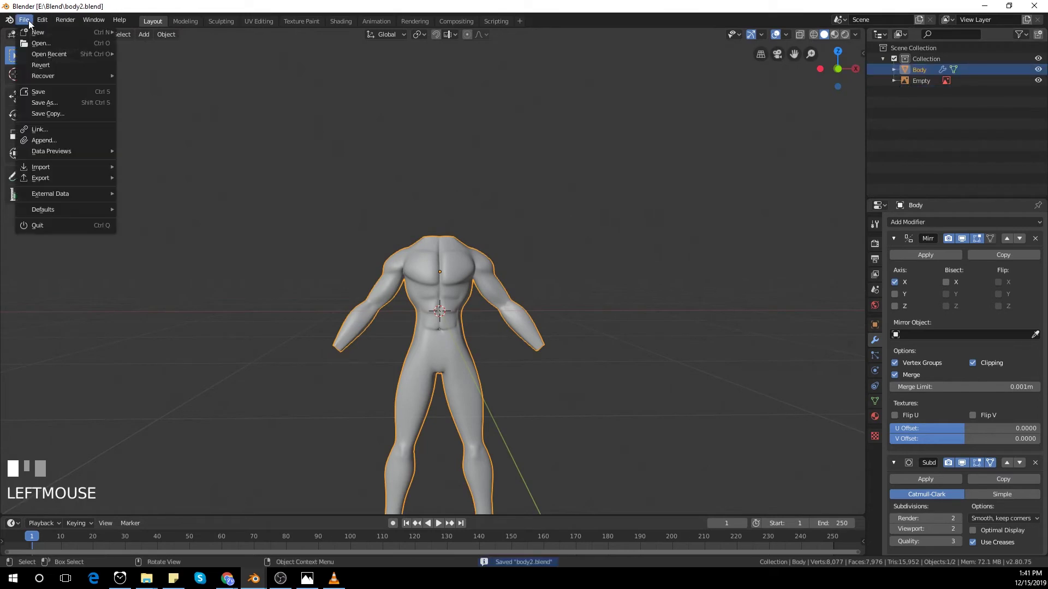
mouse_move(60, 55)
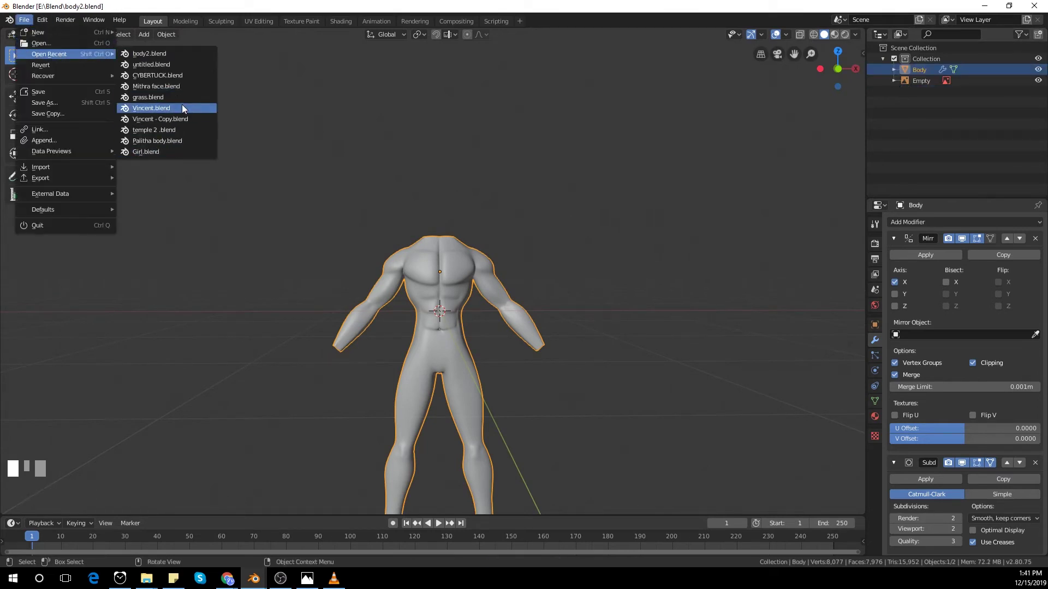
click(185, 87)
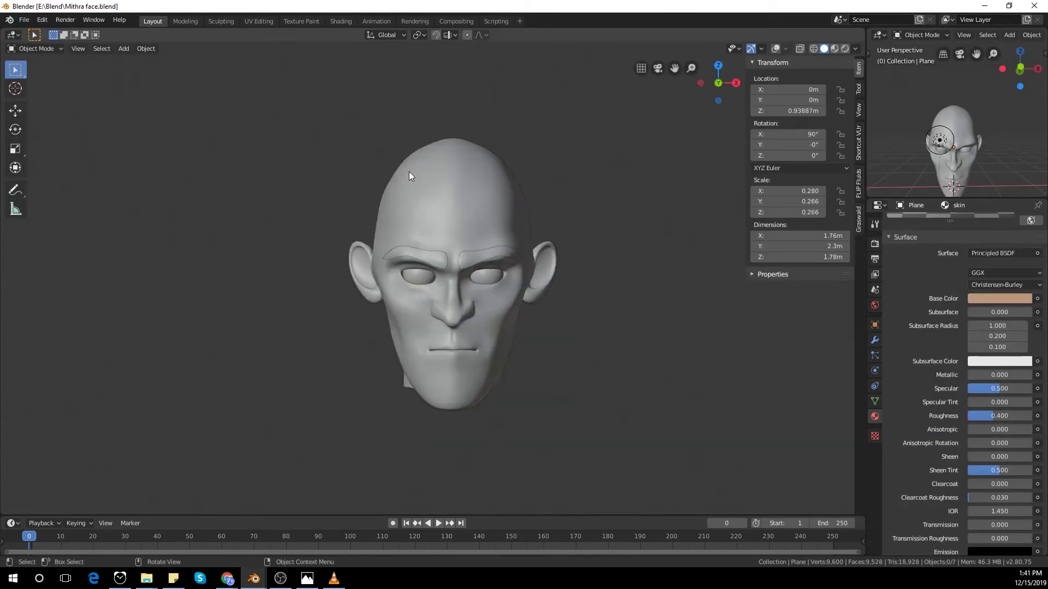
shift+middle_drag(390, 252, 333, 179)
click(834, 48)
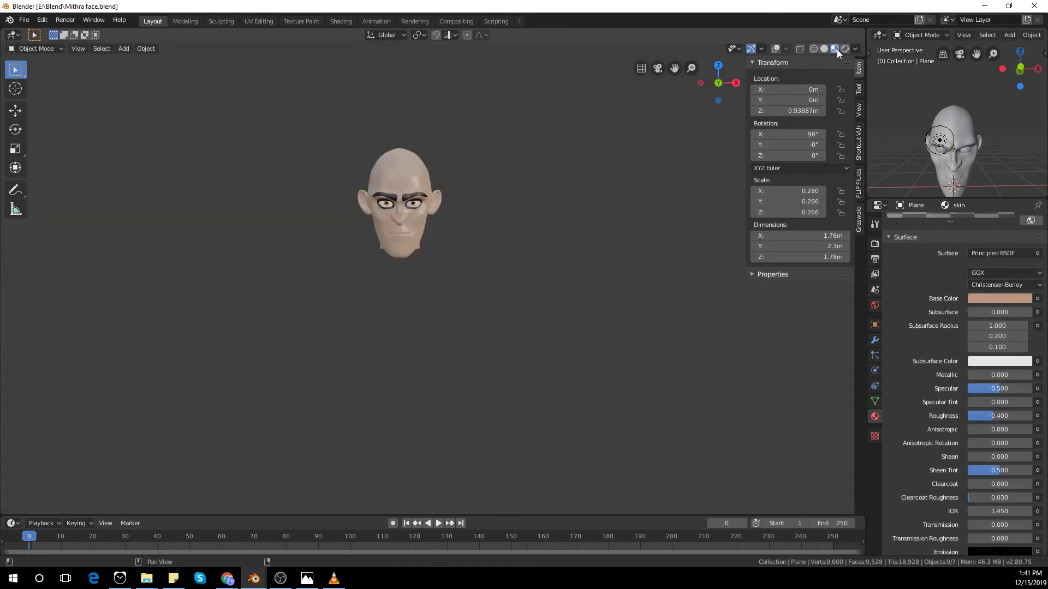
Step: Append the Body object from body2.blend into the face file
click(24, 19)
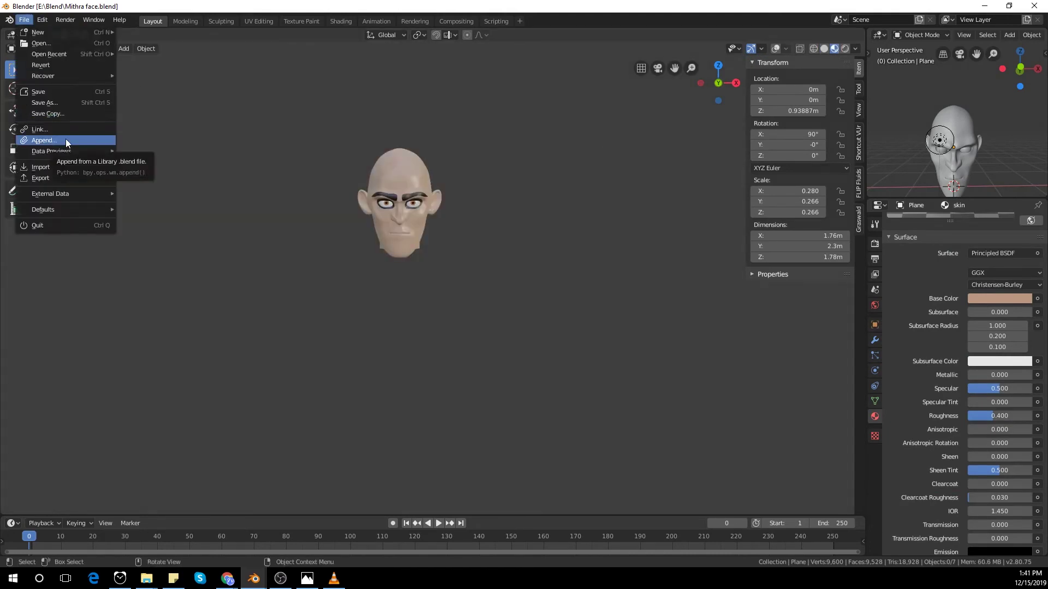
click(24, 19)
click(24, 20)
mouse_move(42, 55)
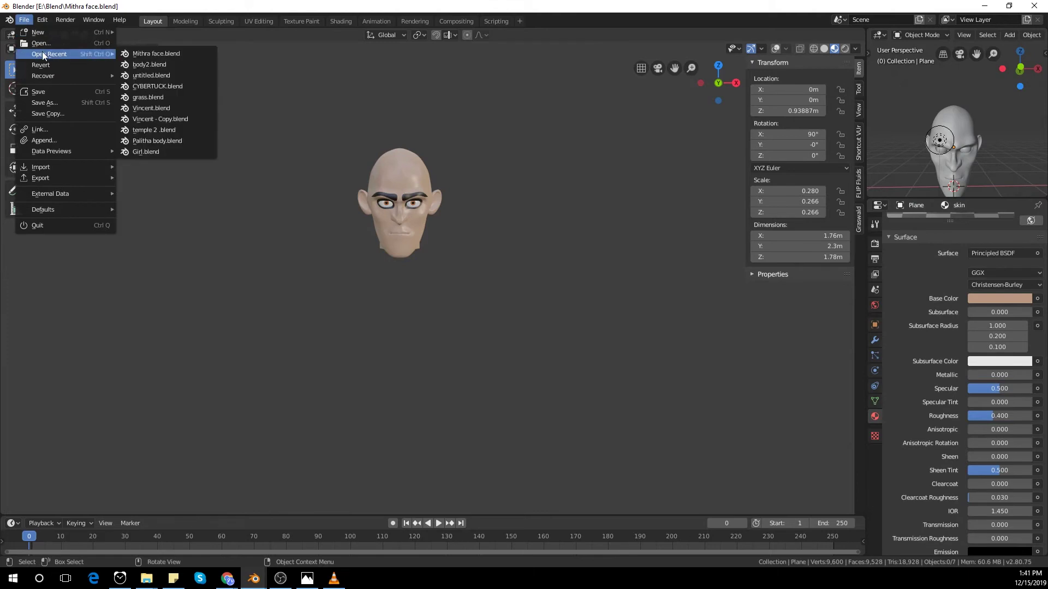
mouse_move(18, 27)
click(44, 141)
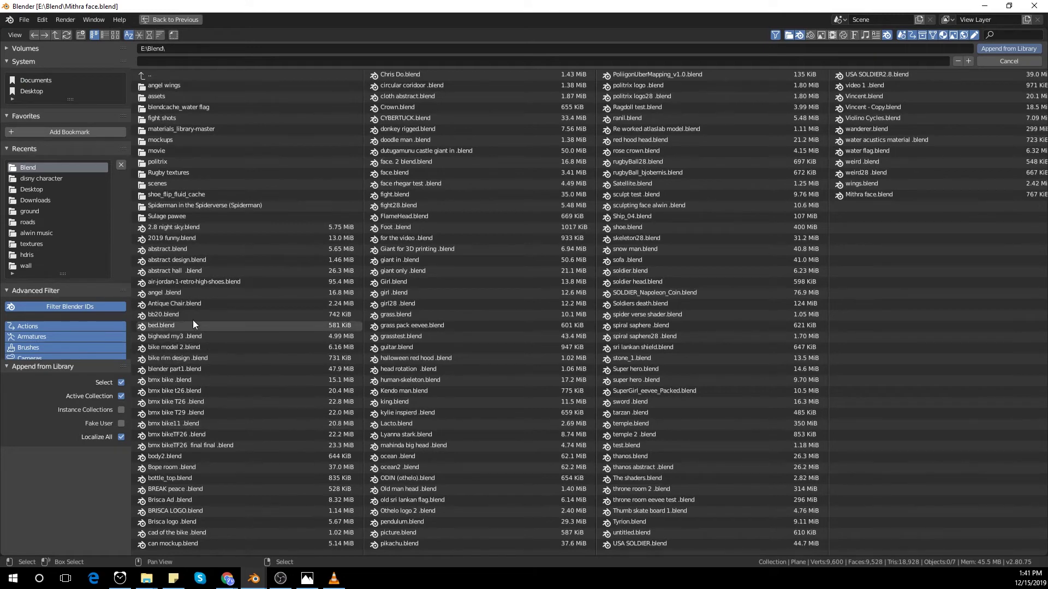
double_click(195, 455)
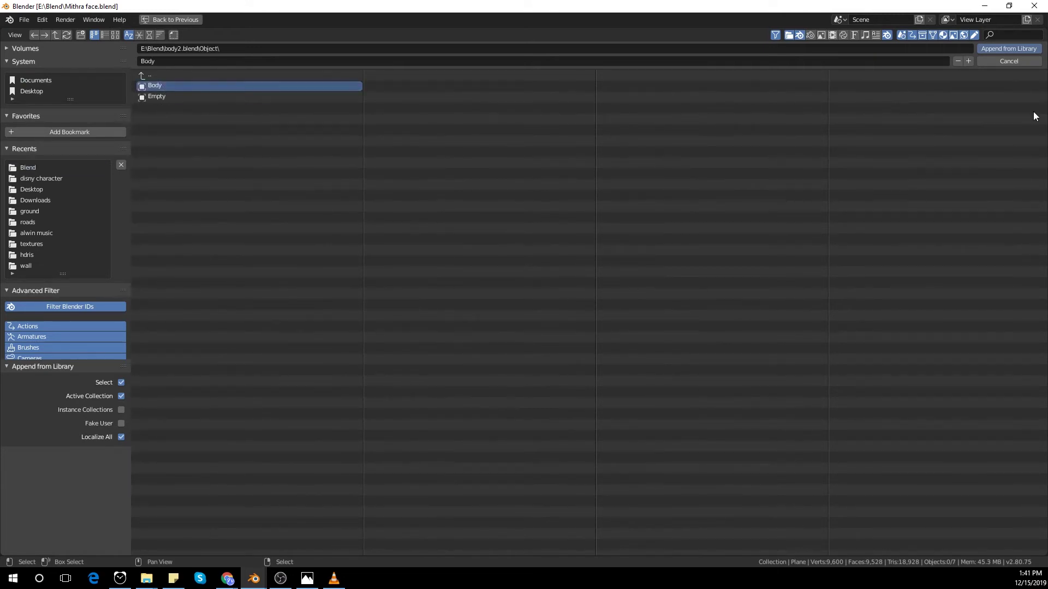
click(1009, 48)
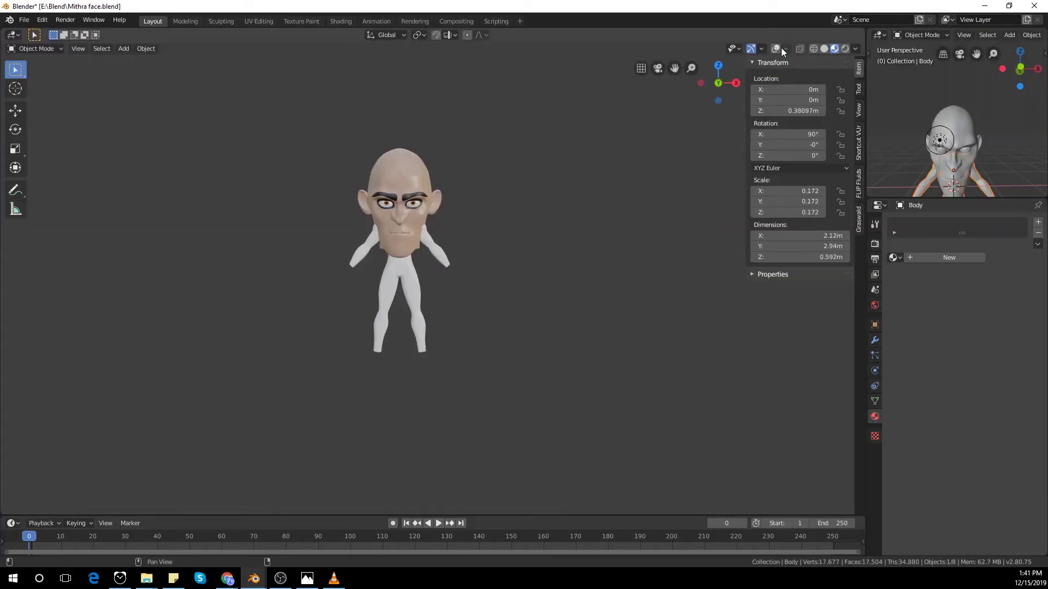
Step: Enlarge the appended body in front view to a scale of about 0.682
key(KP_1)
scroll(417, 293, down, 3)
key(s)
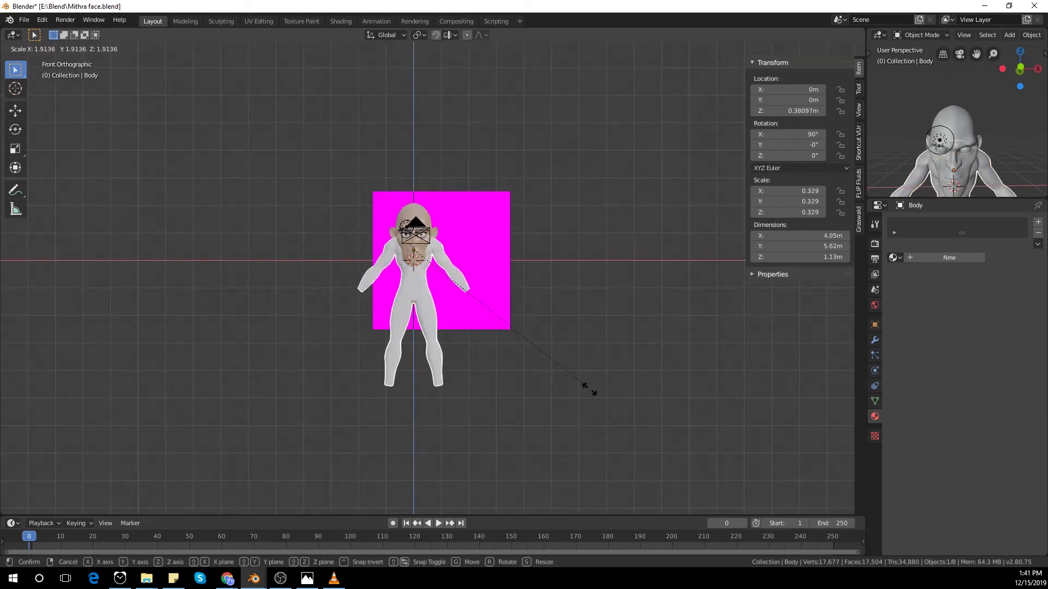
click(667, 446)
scroll(616, 410, down, 2)
shift+middle_drag(617, 410, 527, 261)
key(s)
click(571, 346)
Step: Move the body below the head to about Z -1.82 m and adjust its scale to about 0.646
key(g)
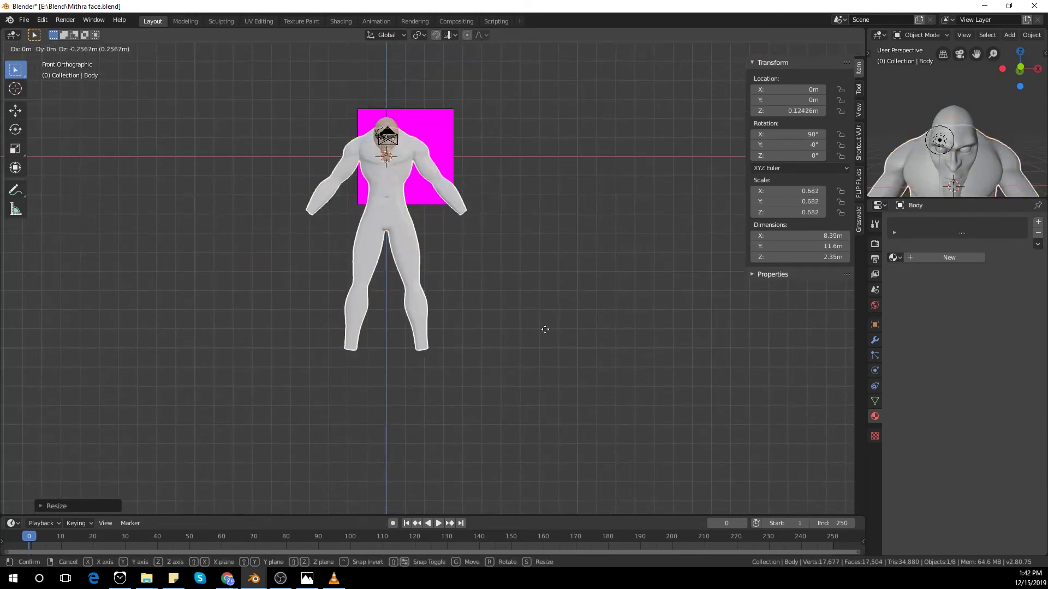
key(s)
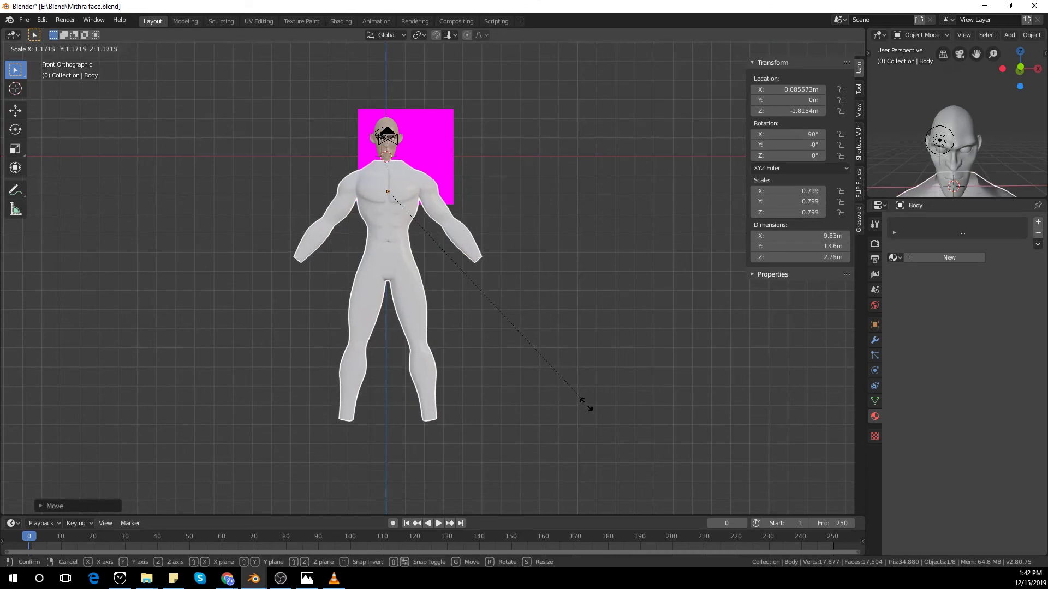
click(562, 363)
scroll(550, 327, up, 3)
key(s)
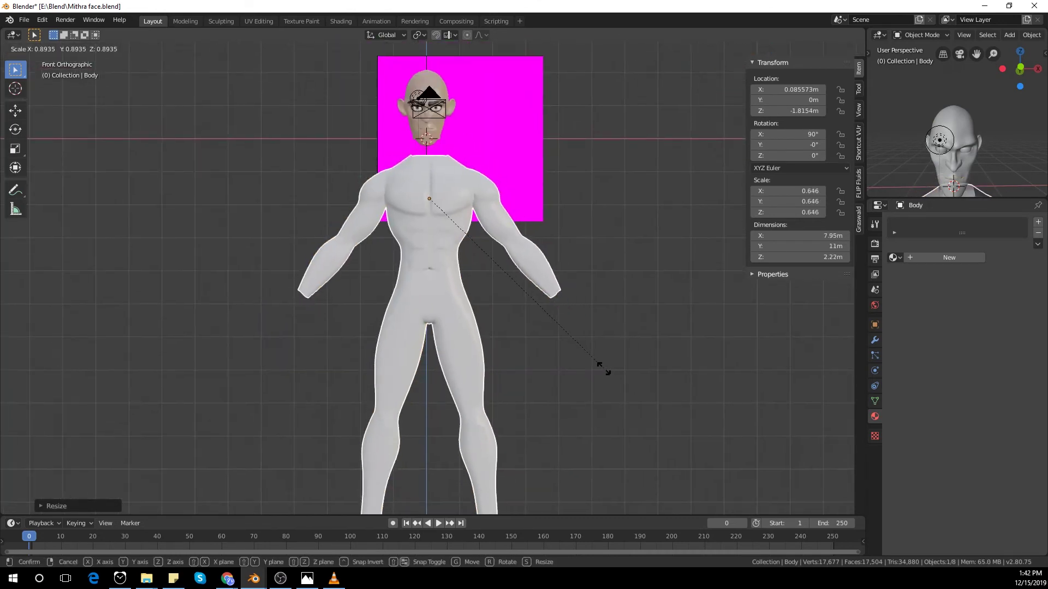
click(604, 369)
Step: Shift the body along X to about -0.018 m to centre it under the head
key(g)
right_click(627, 371)
scroll(648, 386, up, 2)
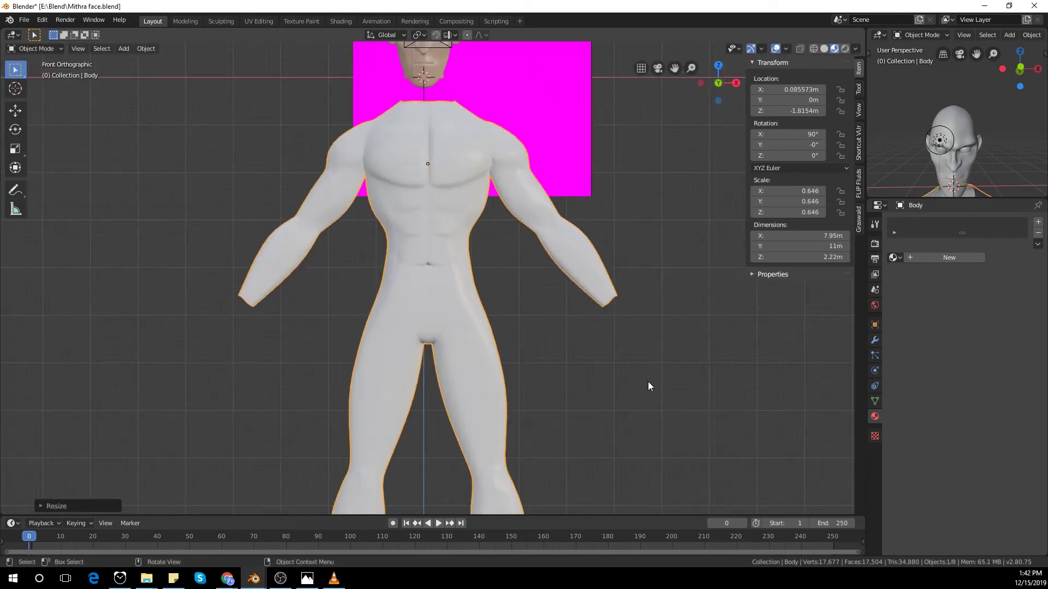
key(g)
key(x)
click(644, 377)
scroll(641, 371, down, 5)
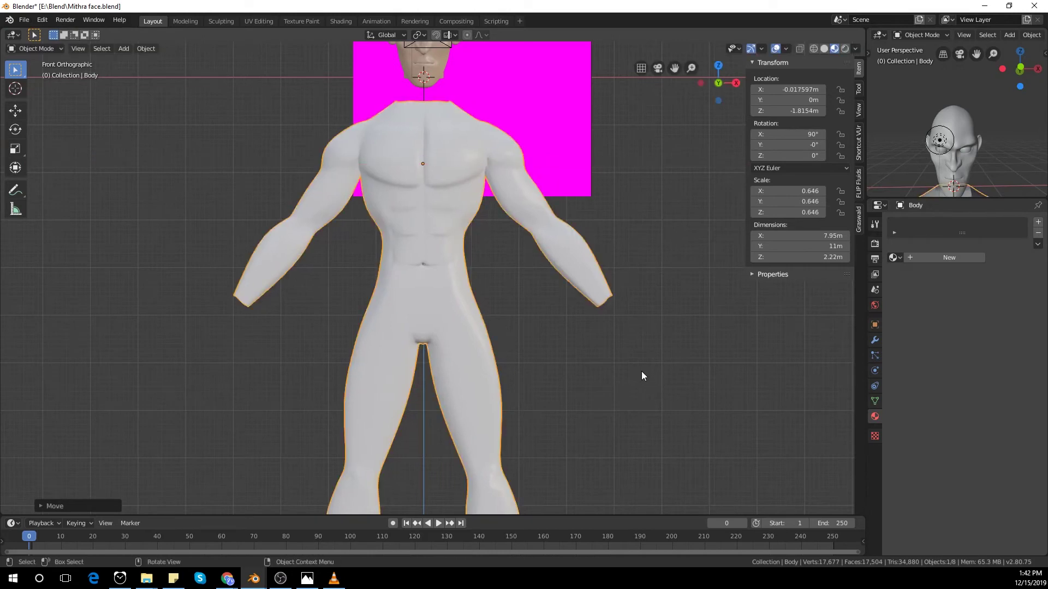
Step: In side view, scale the body to about 0.774 and move it to about Y -0.38 m, Z -1.72 m
middle_drag(645, 379, 533, 385)
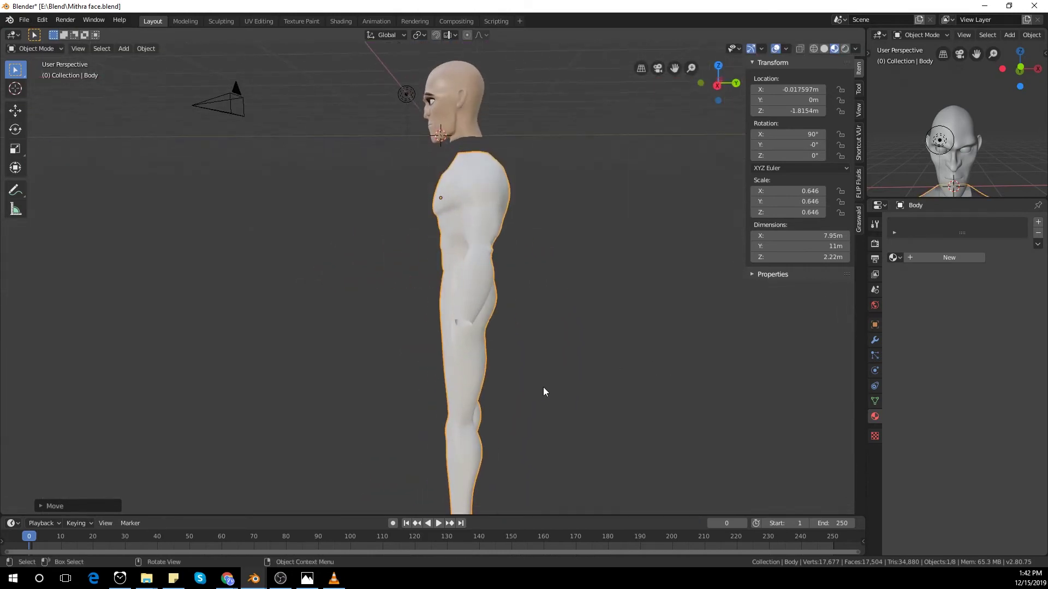
key(KP_3)
scroll(565, 356, down, 2)
key(s)
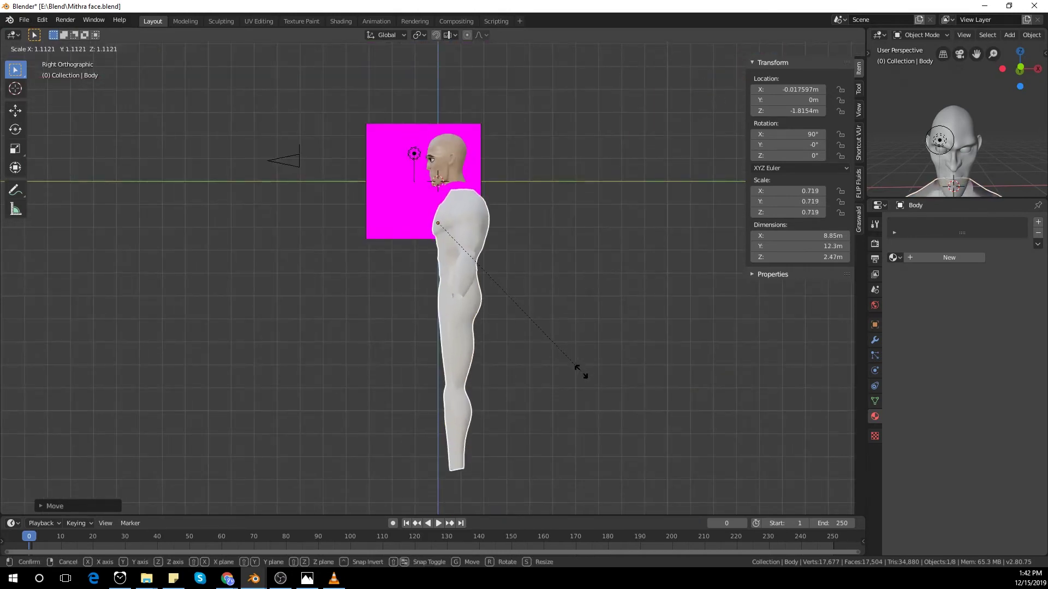
click(589, 385)
key(g)
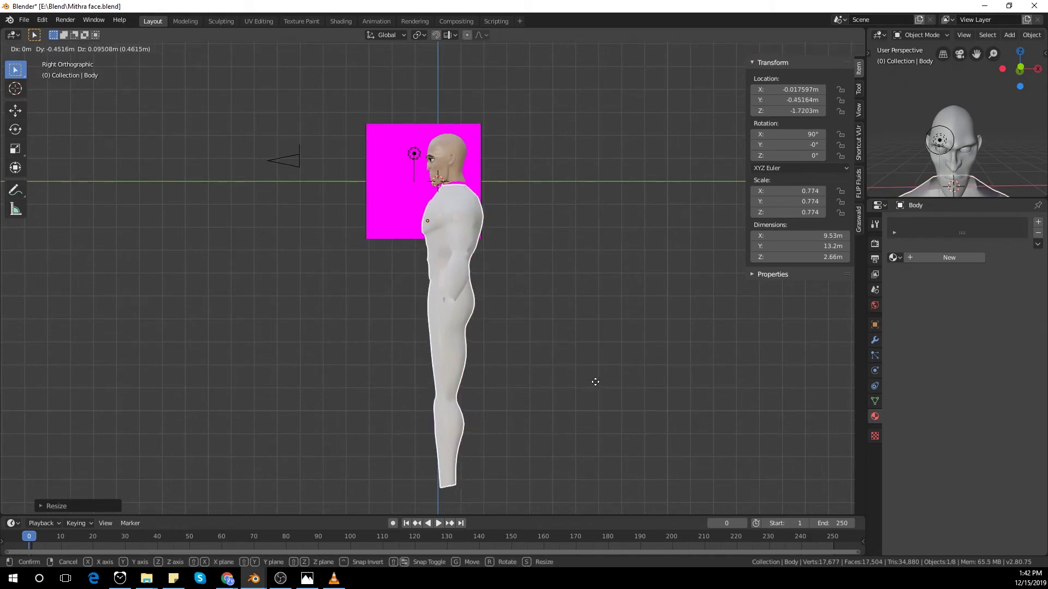
click(597, 382)
scroll(595, 371, up, 3)
scroll(590, 352, down, 1)
Step: Scale the body down to about 0.682 and move it in side view to about Y -0.26 m, Z -1.45 m
key(KP_1)
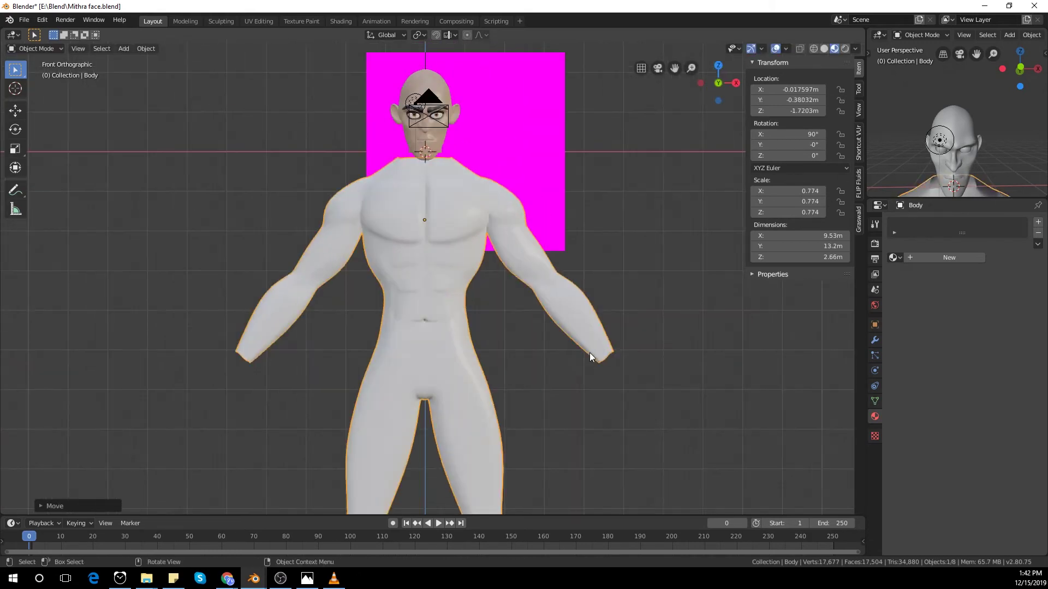
key(s)
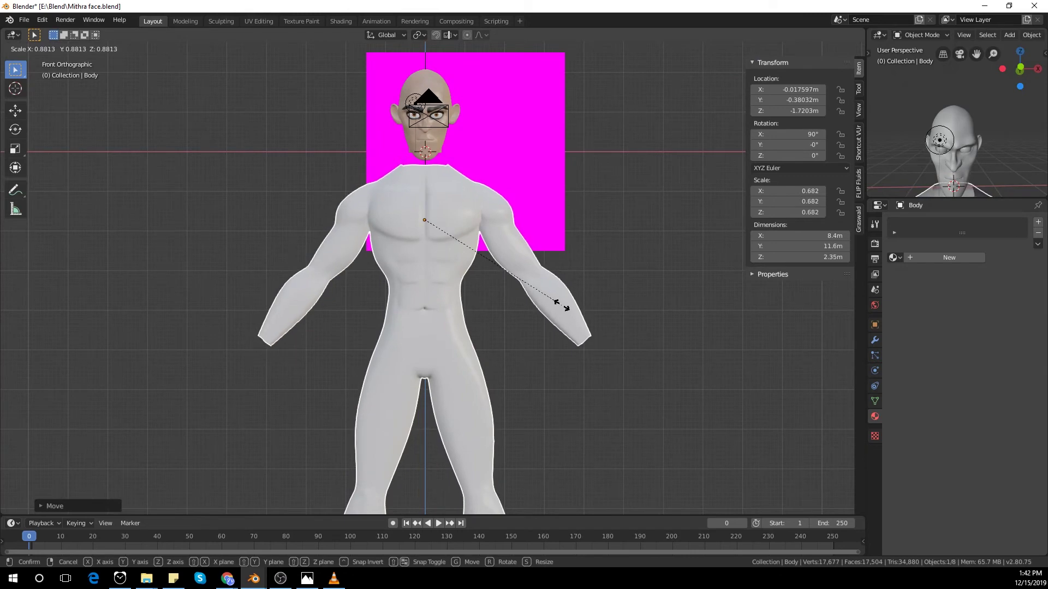
click(561, 305)
middle_drag(561, 305, 525, 338)
key(KP_3)
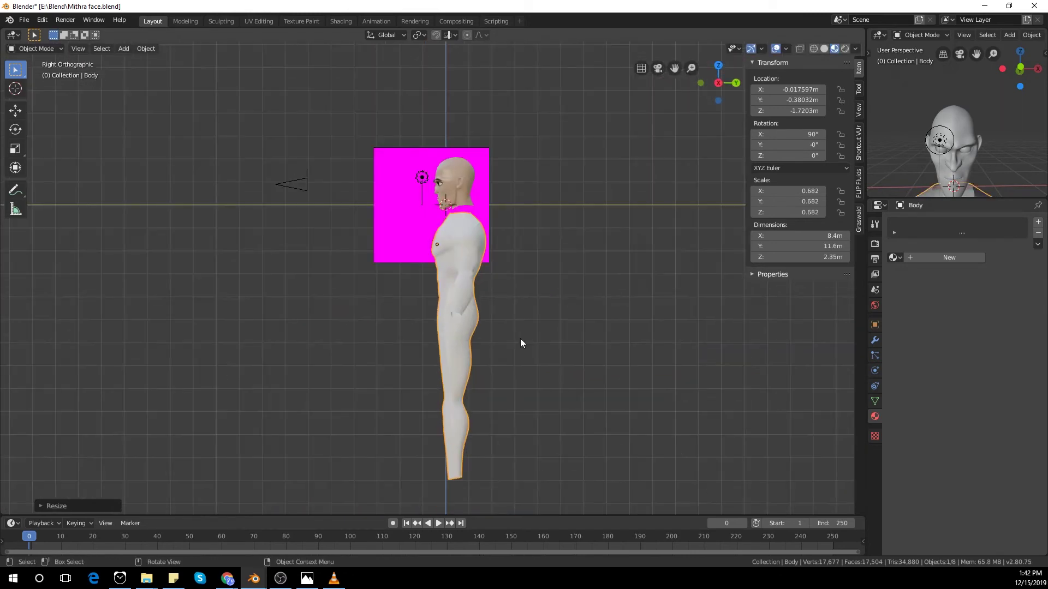
scroll(509, 234, up, 3)
key(g)
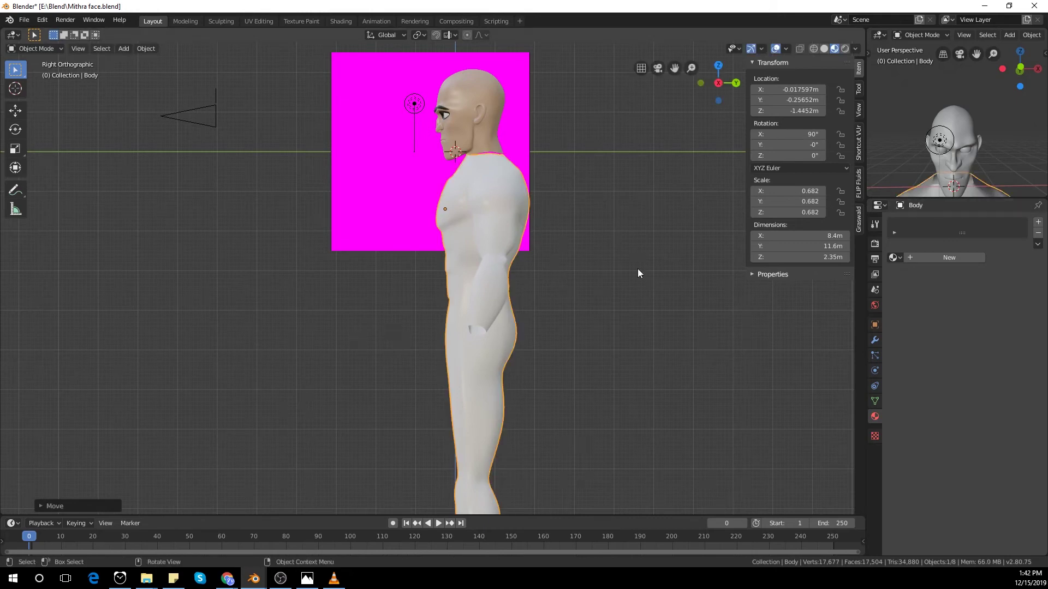
Step: Assign the existing skin material to the body
middle_drag(639, 272, 481, 100)
click(894, 257)
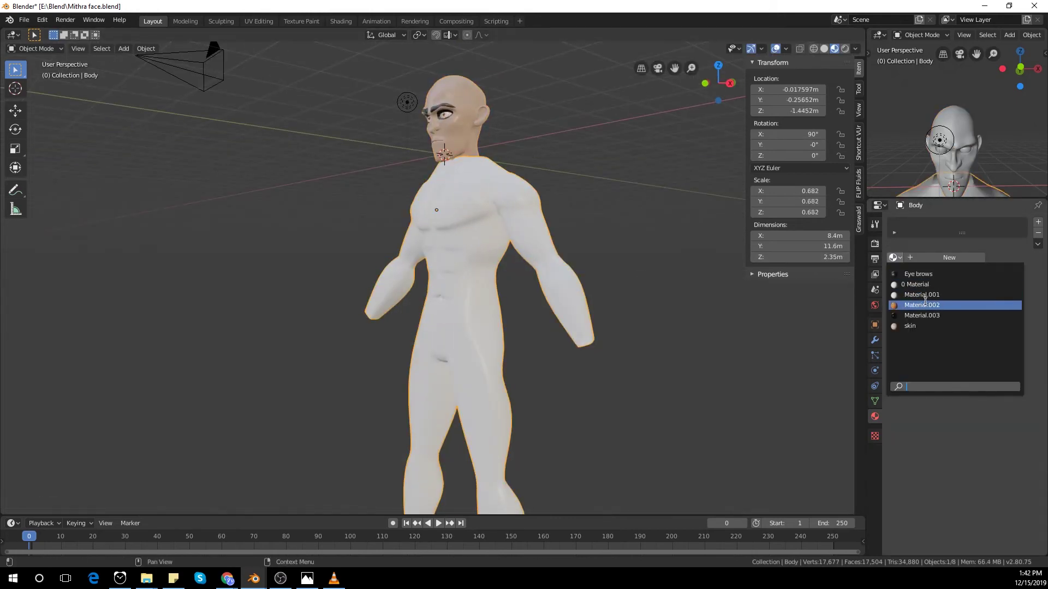
click(910, 326)
Step: Delete the camera in front of the face and select the body again
key(KP_1)
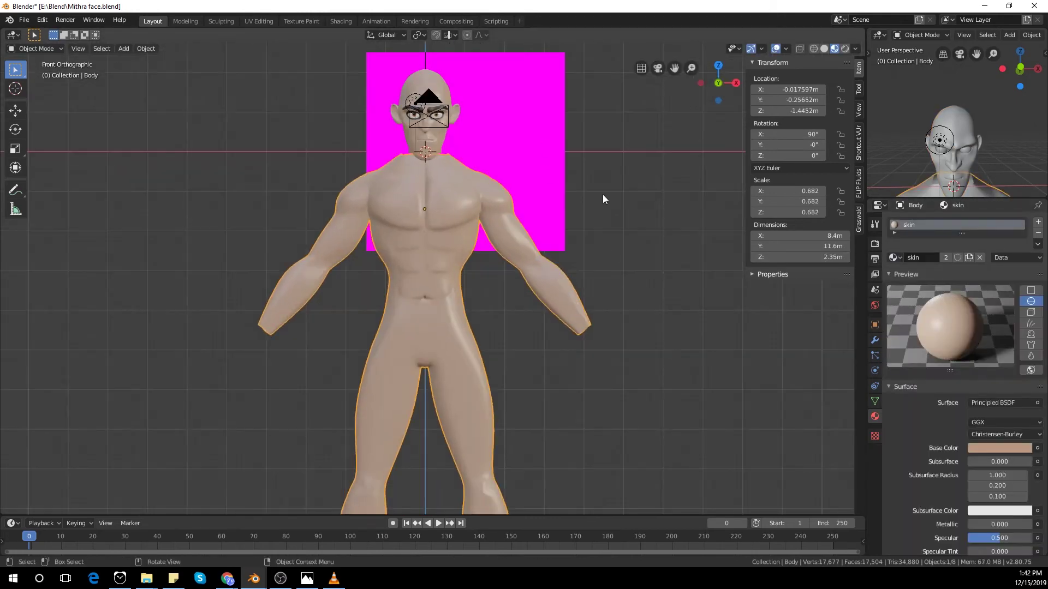
click(447, 110)
shift+middle_drag(555, 214, 589, 236)
click(531, 235)
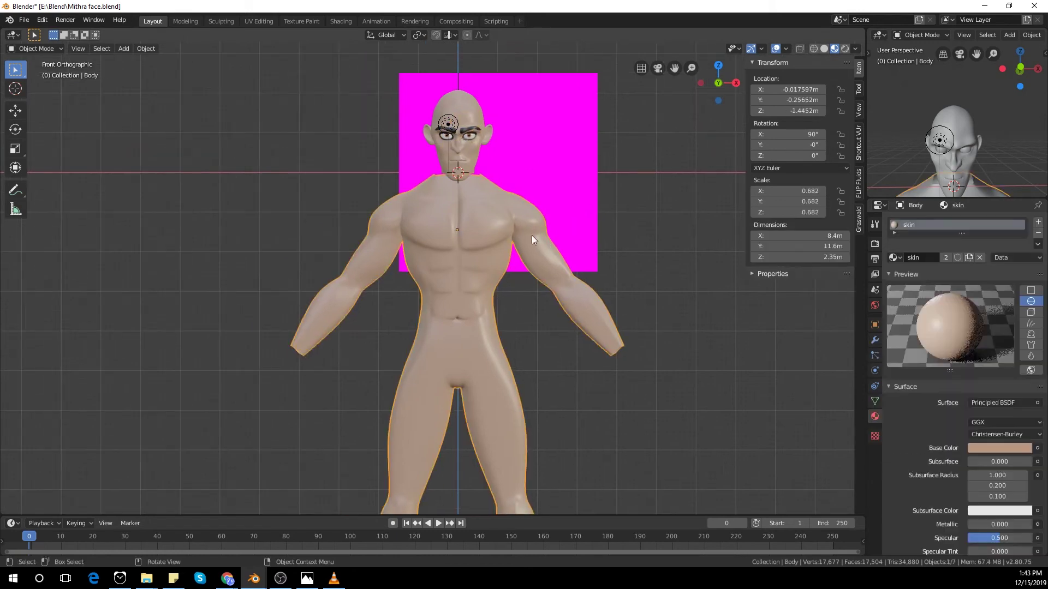
Step: Examine the proportions and alignment of the head and body from the front and the side
click(487, 127)
middle_drag(493, 195, 593, 277)
key(KP_1)
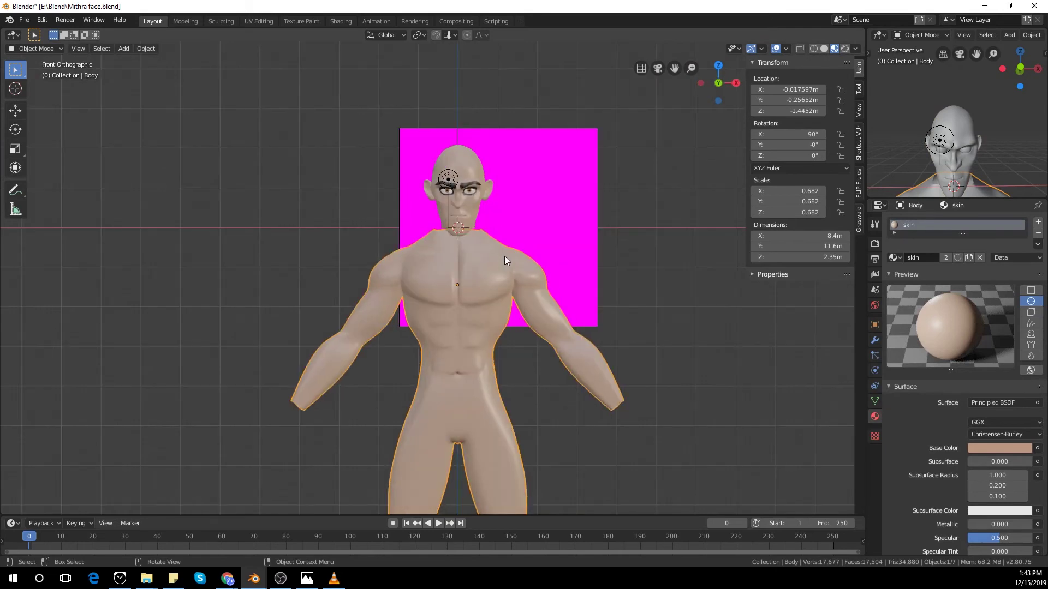
key(KP_3)
key(KP_1)
scroll(605, 332, down, 1)
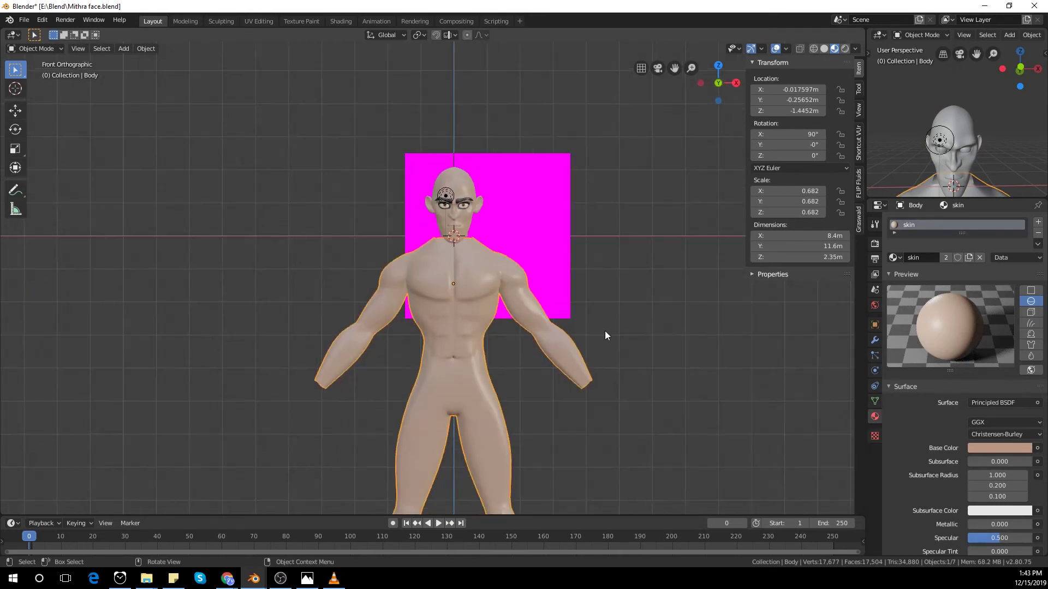
key(KP_3)
scroll(507, 342, down, 4)
key(KP_1)
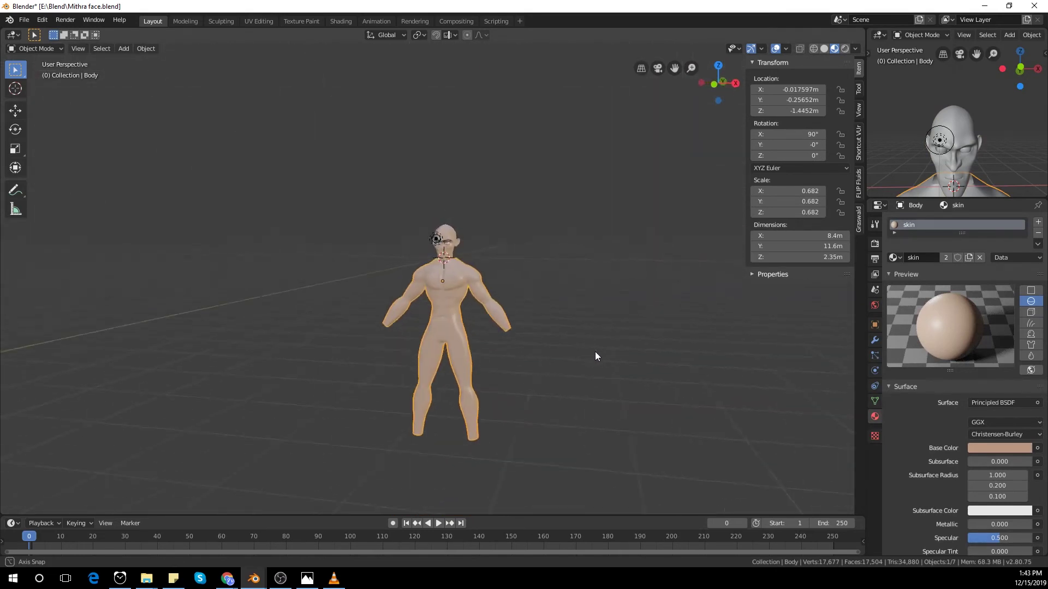
Step: Enlarge the body slightly to a scale of about 0.714 and lower it to about Z -1.61 m
scroll(568, 362, up, 2)
key(s)
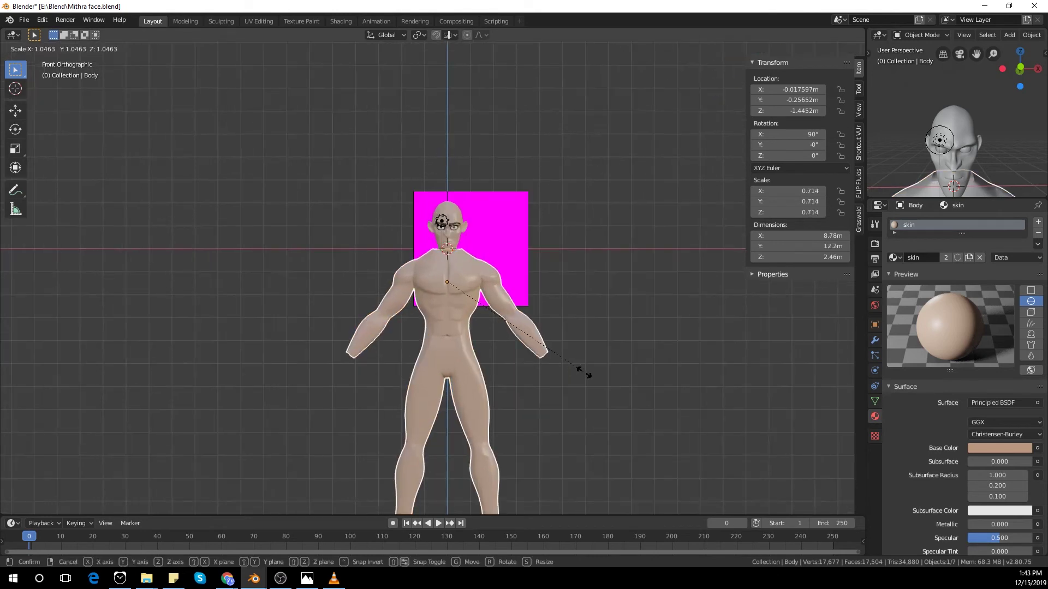
click(584, 375)
key(g)
click(584, 376)
scroll(597, 375, up, 2)
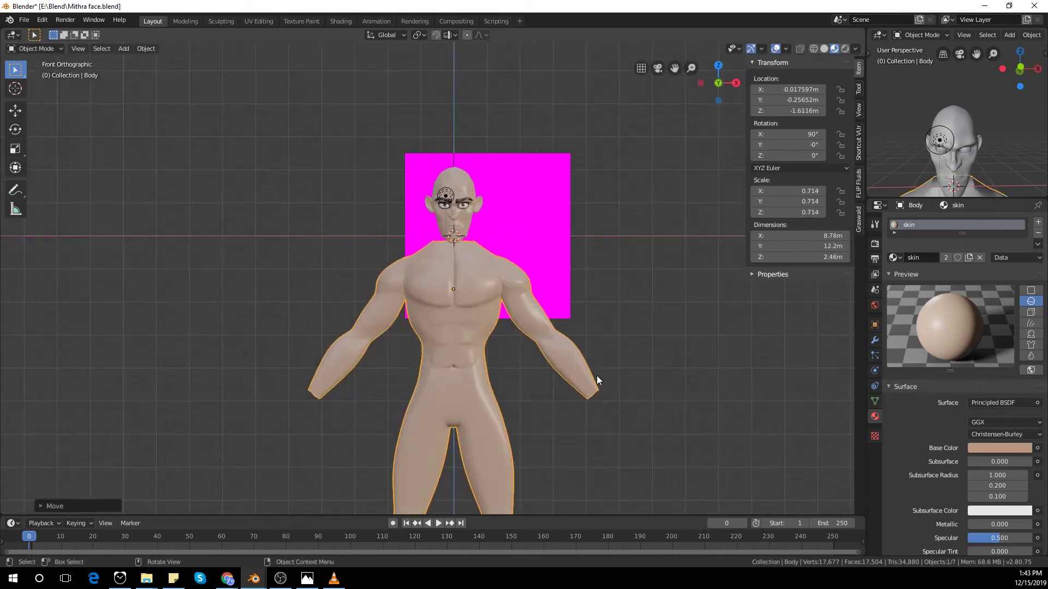
shift+middle_drag(597, 375, 598, 323)
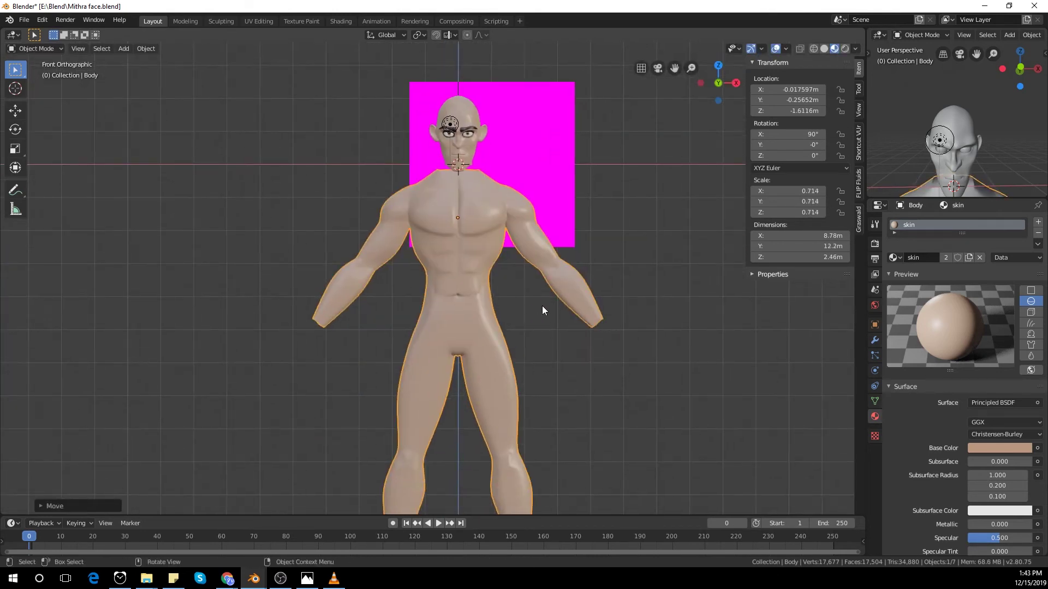
Step: Add the eyes to the selection and switch to the side view of the head
middle_drag(542, 306, 504, 277)
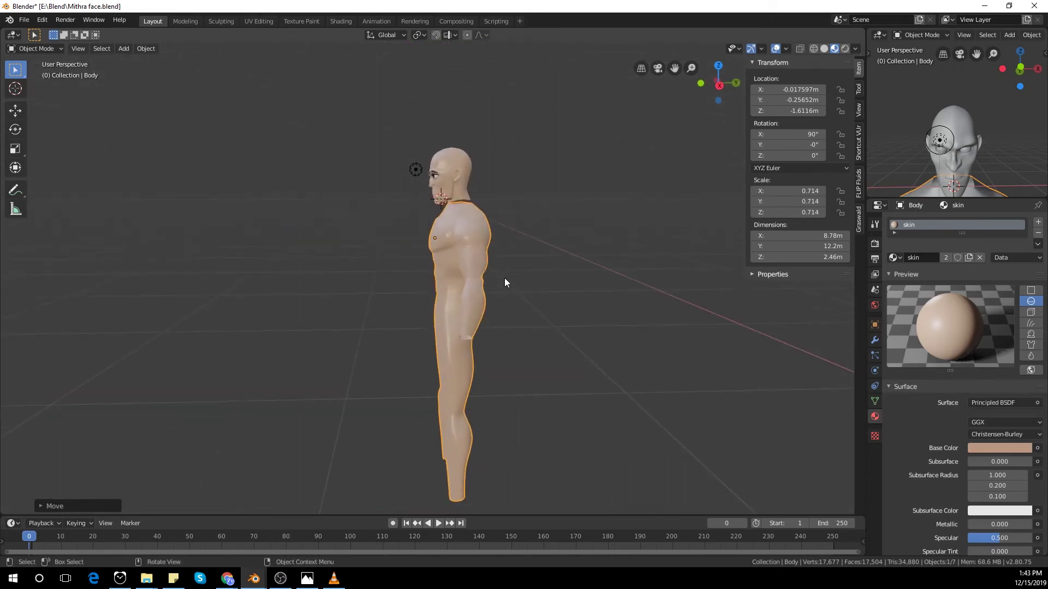
scroll(504, 278, up, 5)
shift+middle_drag(489, 171, 491, 318)
click(518, 190)
scroll(518, 190, up, 3)
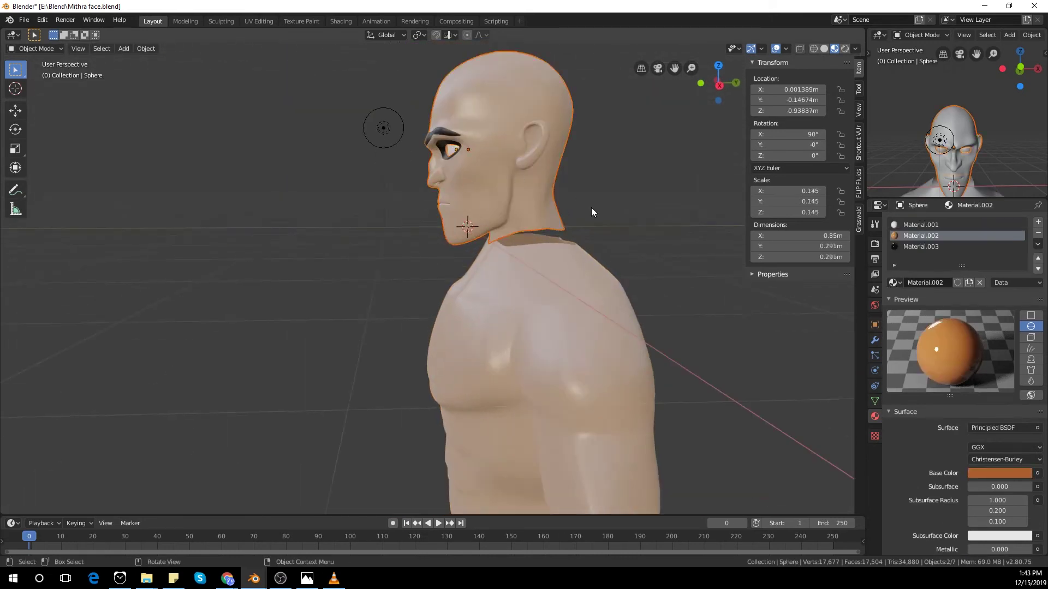
key(KP_1)
key(KP_3)
key(r)
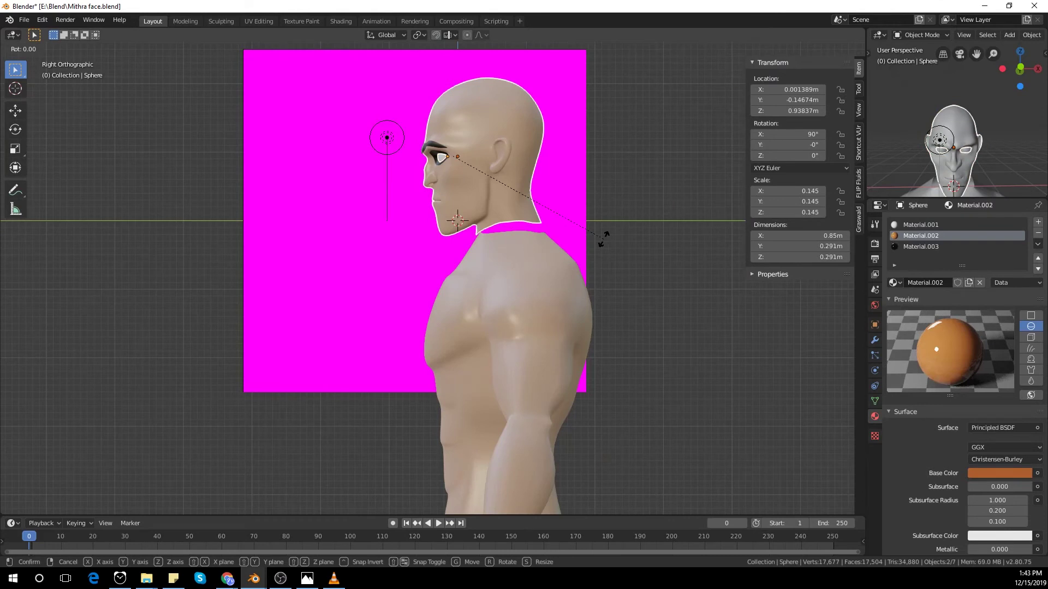
key(x)
key(Escape)
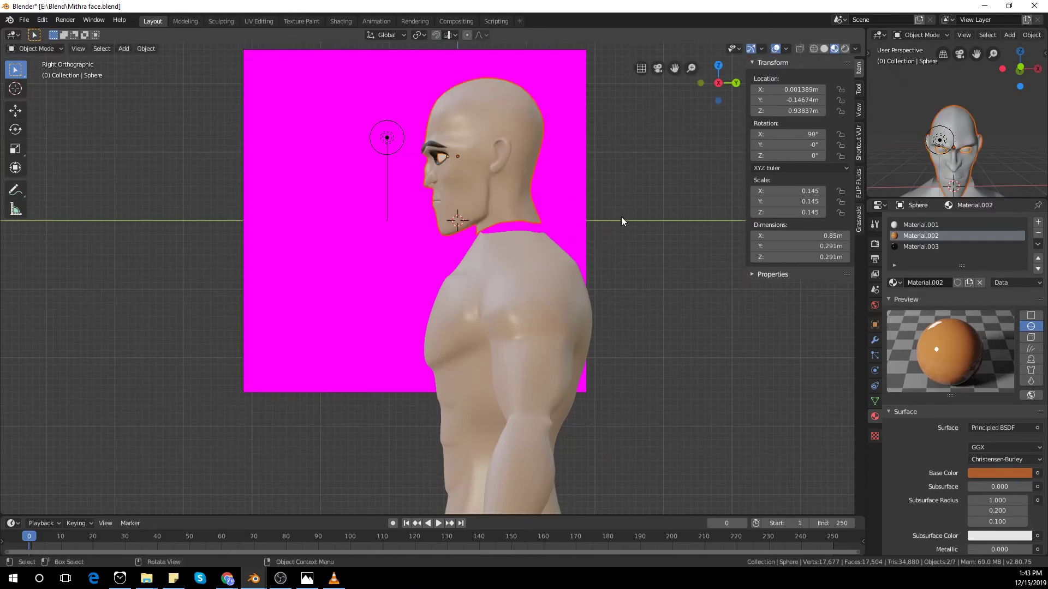
Step: Rotate the head, eyes and eyebrows together about the X axis to an X rotation of about 85.3°
click(430, 147)
key(r)
key(x)
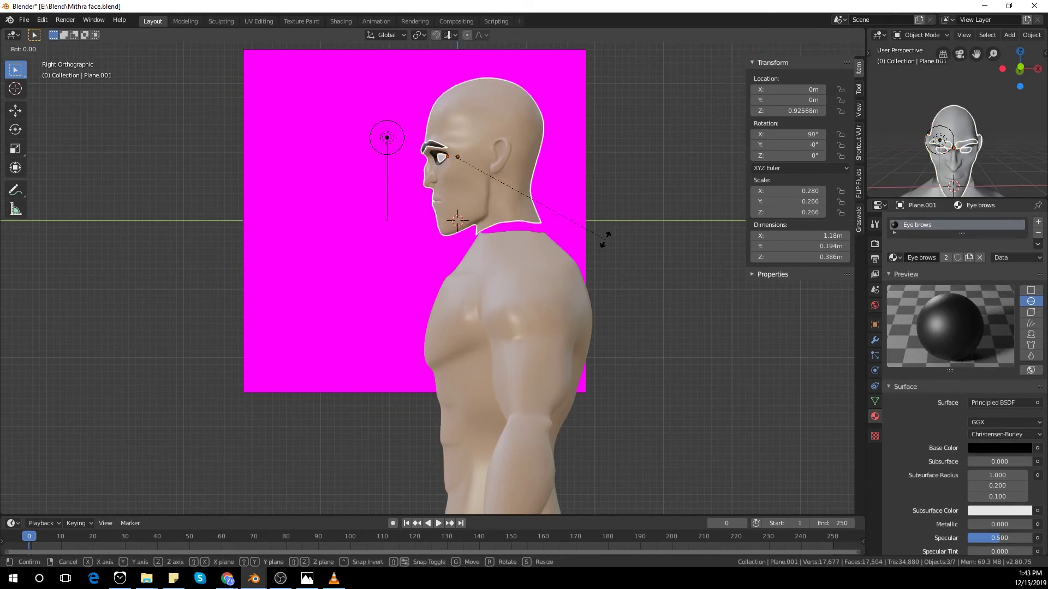
click(600, 253)
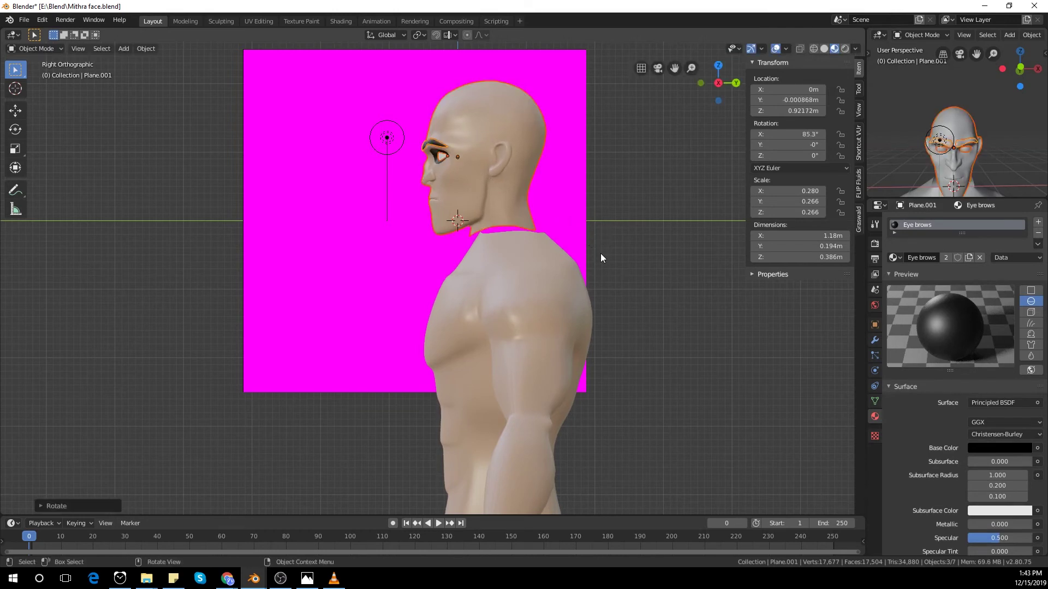
Step: Move the body forward beneath the head to about Y -0.38 m and Z -1.60 m
scroll(600, 253, down, 3)
click(521, 328)
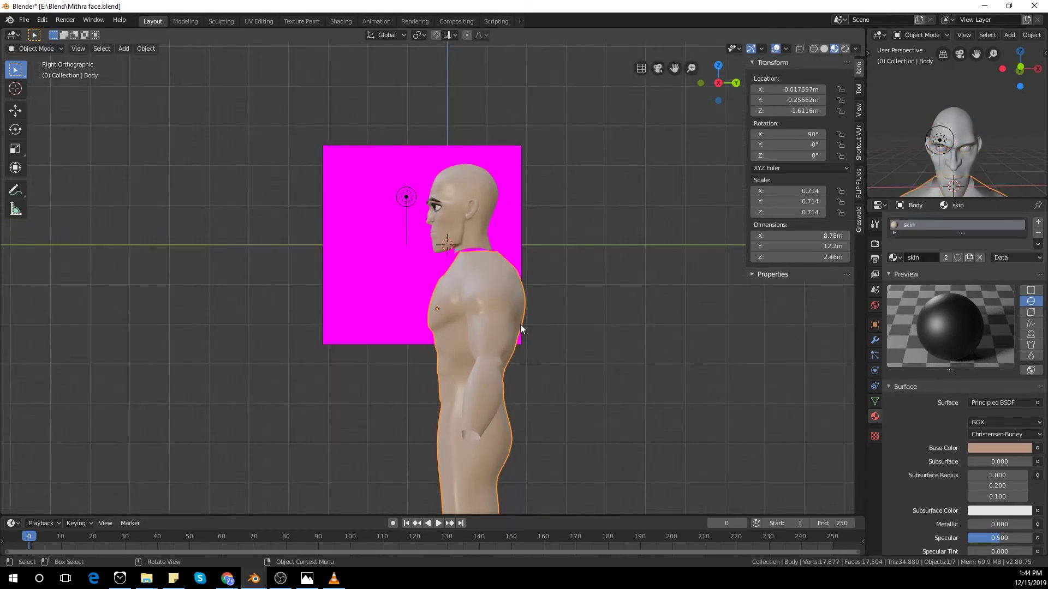
click(549, 343)
scroll(546, 345, down, 2)
mouse_move(547, 345)
middle_down()
mouse_move(622, 348)
mouse_move(529, 352)
middle_up()
scroll(562, 342, up, 3)
key(KP_1)
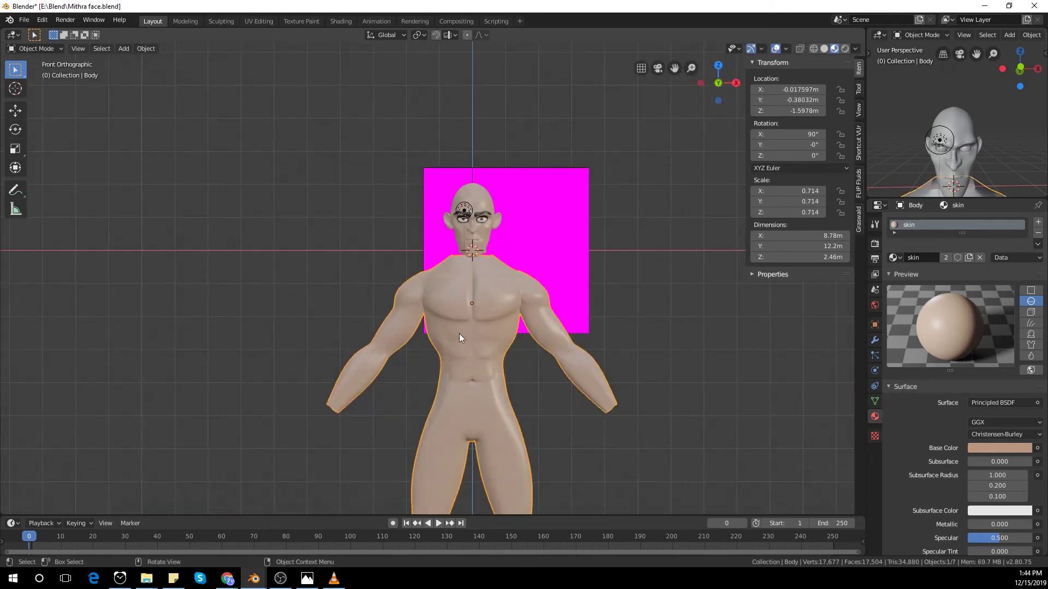
Step: Lower the body along the Z axis to about -1.71 m in the front view
key(g)
key(z)
click(567, 366)
scroll(568, 365, up, 4)
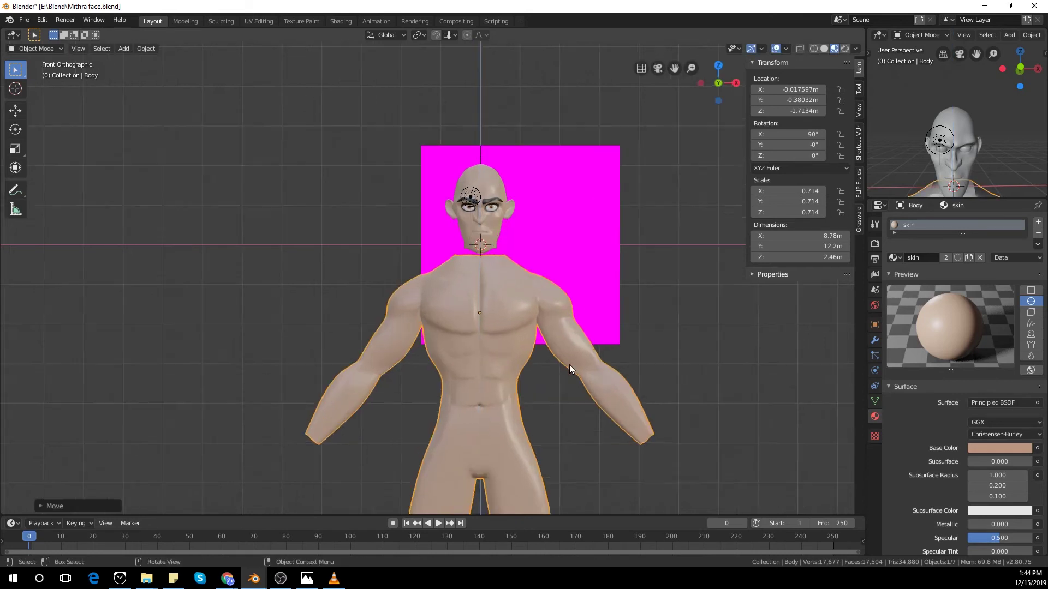
Step: Check the modifiers of the head and the body and join the body into the head object
click(466, 130)
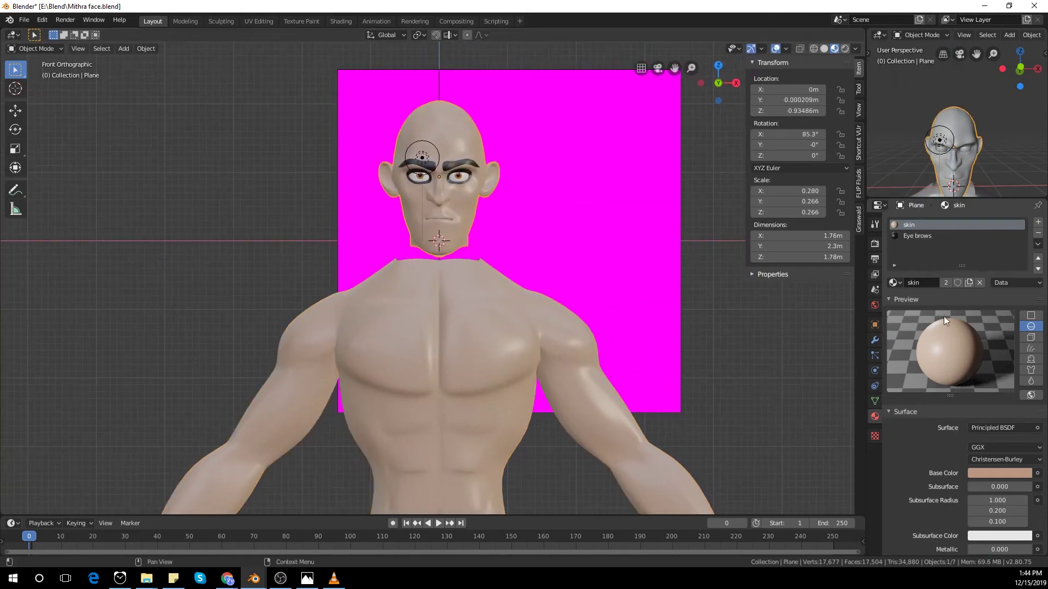
click(874, 340)
click(592, 380)
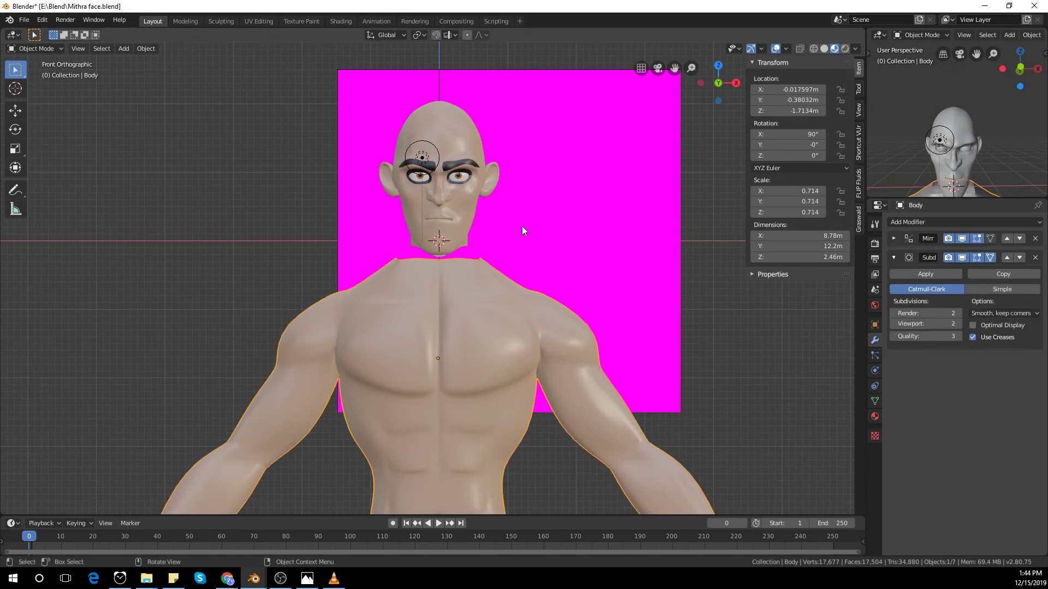
click(538, 290)
click(553, 319)
click(460, 138)
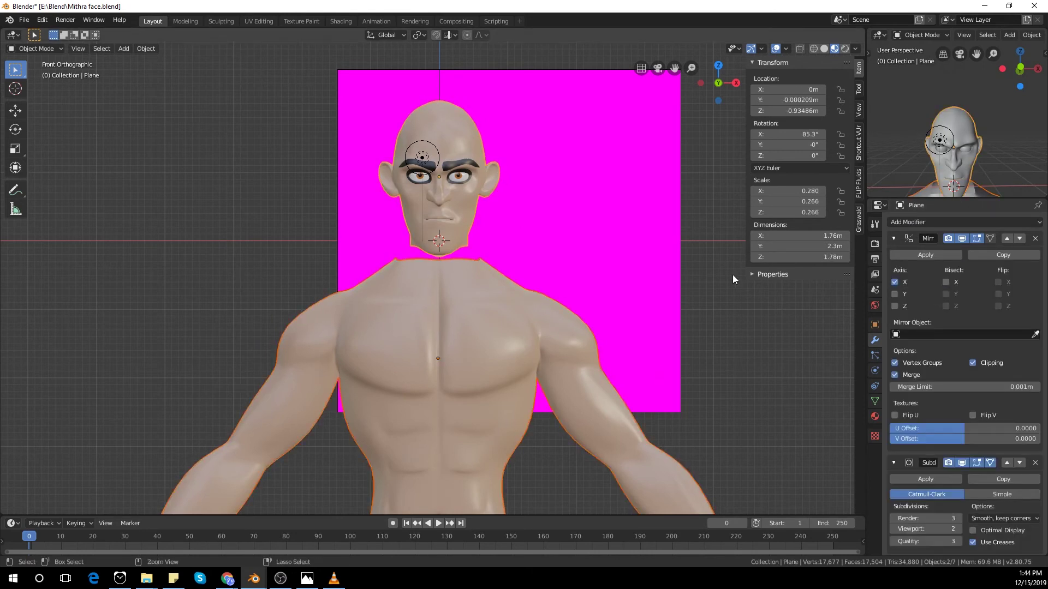
click(527, 314)
click(462, 141)
scroll(529, 194, down, 2)
Step: Disable Mirror clipping, select all geometry linked to the body, and shift it sideways to align with the mirror centre
key(Tab)
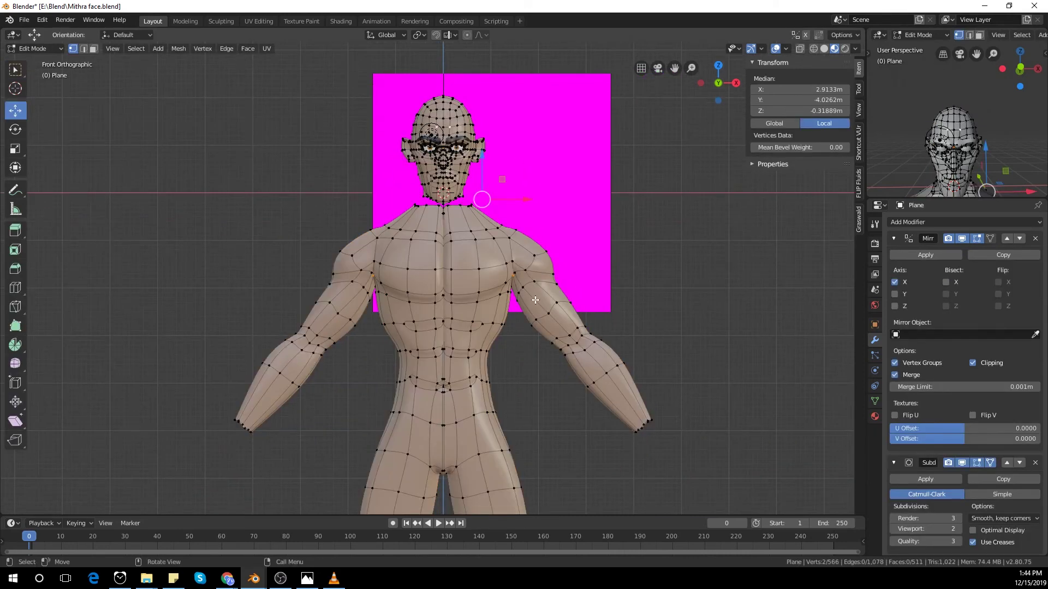
key(Tab)
key(Tab)
scroll(496, 297, up, 3)
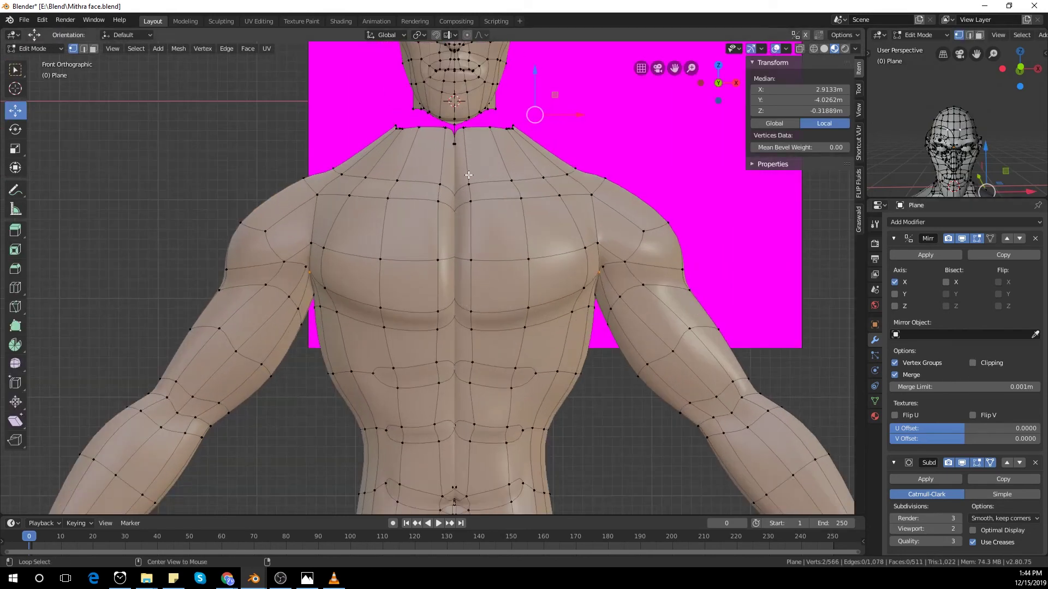
key(ctrl+l)
scroll(468, 175, down, 5)
key(g)
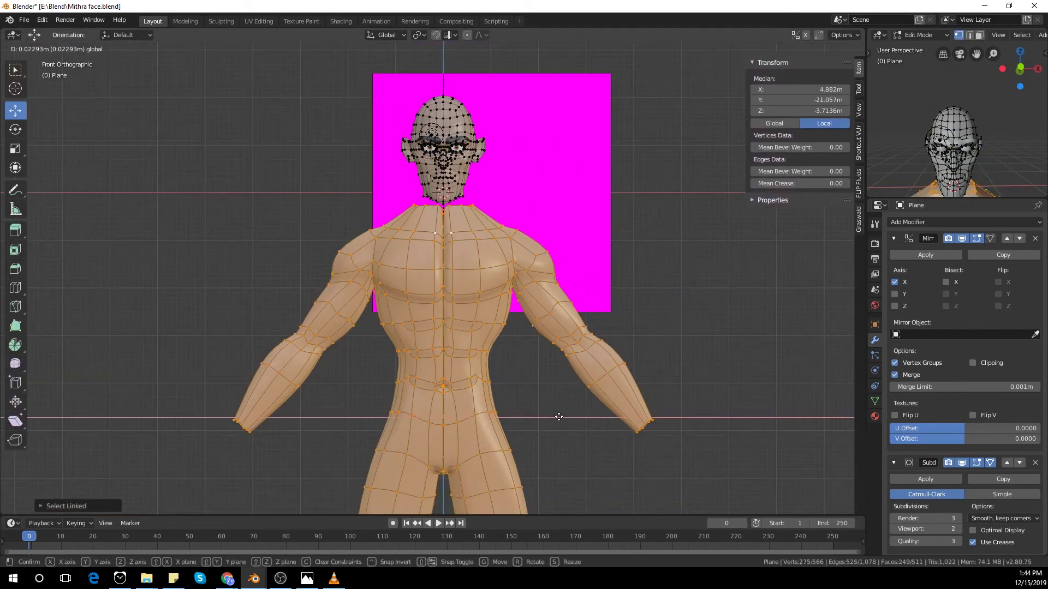
drag(561, 417, 562, 416)
Step: Turn the Mirror modifier's clipping back on and return to Object Mode
click(974, 362)
click(561, 416)
key(Tab)
scroll(515, 328, up, 3)
scroll(515, 328, down, 2)
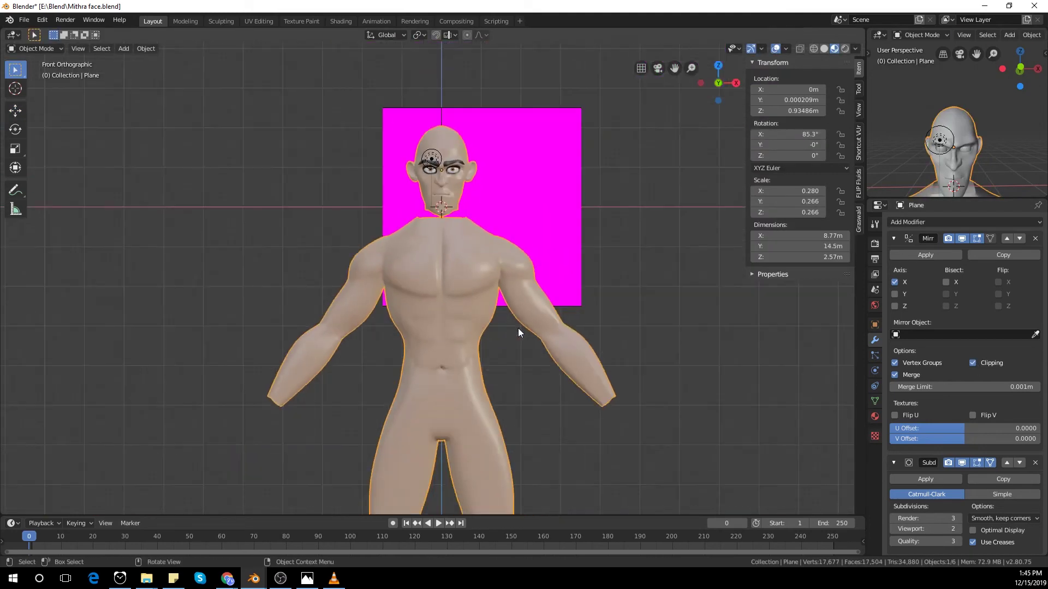
scroll(518, 328, up, 1)
Step: Select the open neck edge loops of the head and the body and bridge them
key(Tab)
middle_drag(532, 328, 418, 322)
shift+middle_drag(463, 235, 526, 281)
scroll(491, 318, up, 2)
alt+click(496, 318)
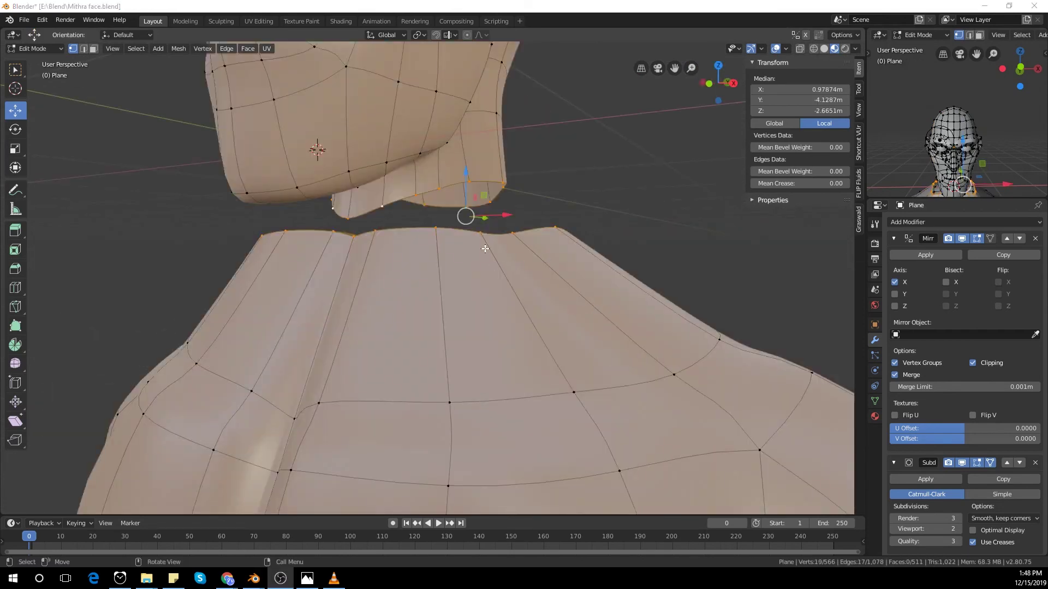
click(464, 234)
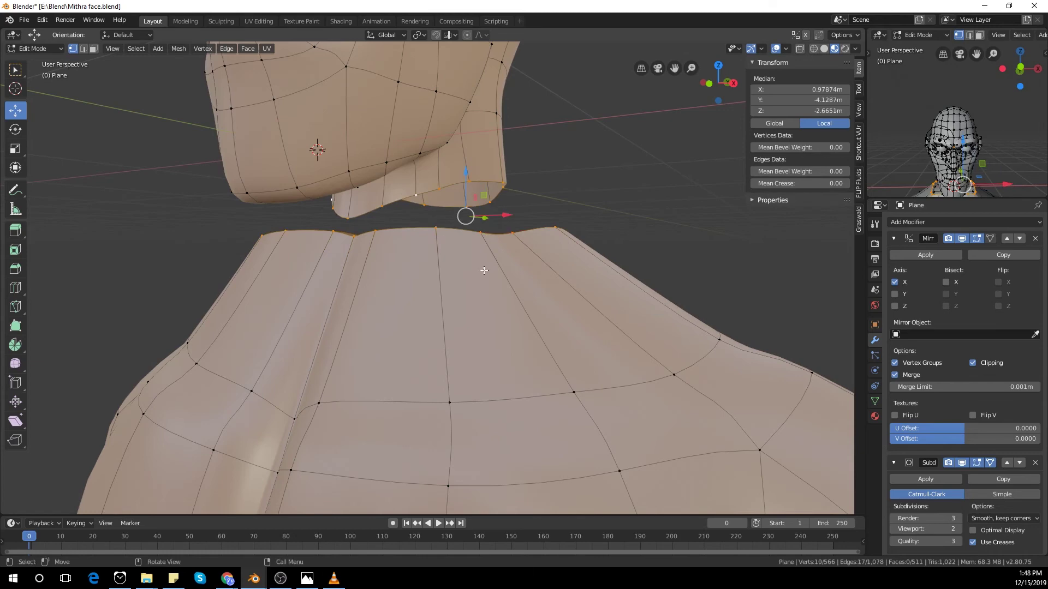
key(F3)
click(537, 290)
Step: Dissolve the extra diagonal edges across the front of the bridged neck
middle_drag(494, 297, 521, 286)
click(403, 245)
shift+middle_drag(407, 245, 348, 203)
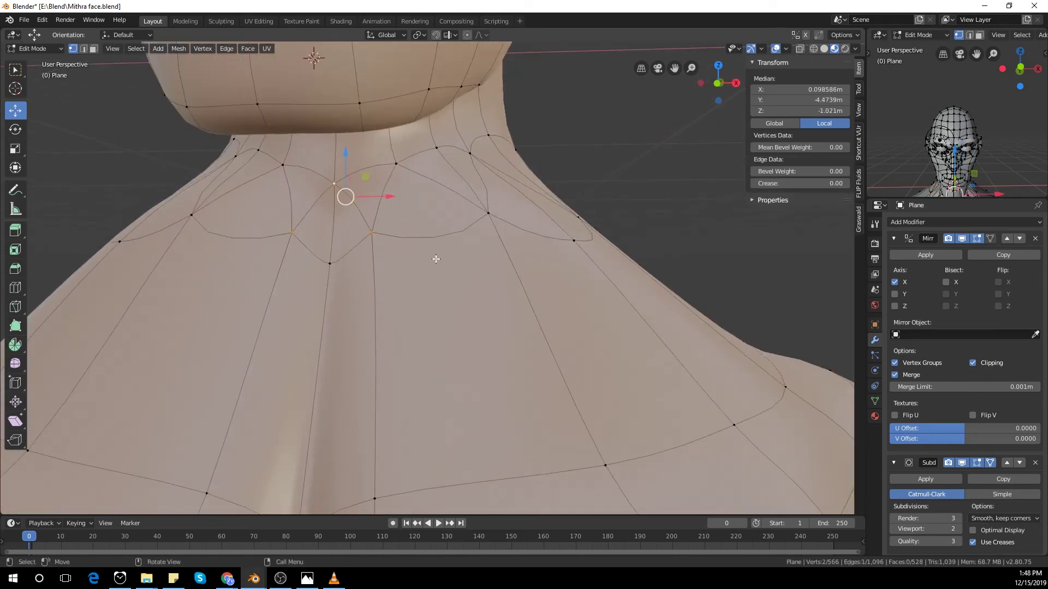
key(x)
click(435, 258)
middle_drag(425, 233, 388, 240)
click(373, 177)
shift+click(455, 227)
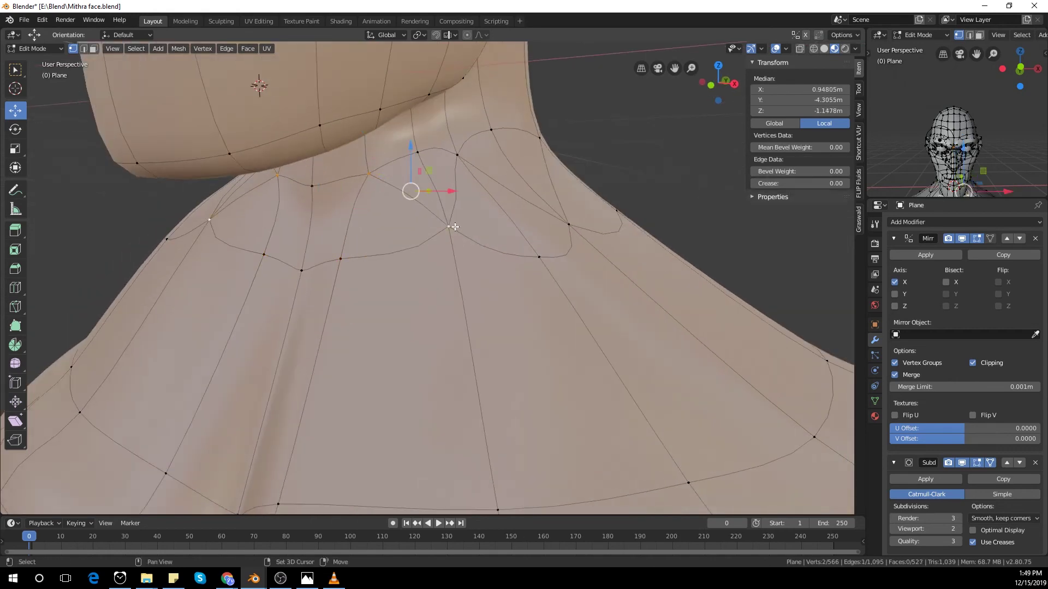
middle_drag(456, 226, 404, 234)
right_click(403, 234)
click(403, 234)
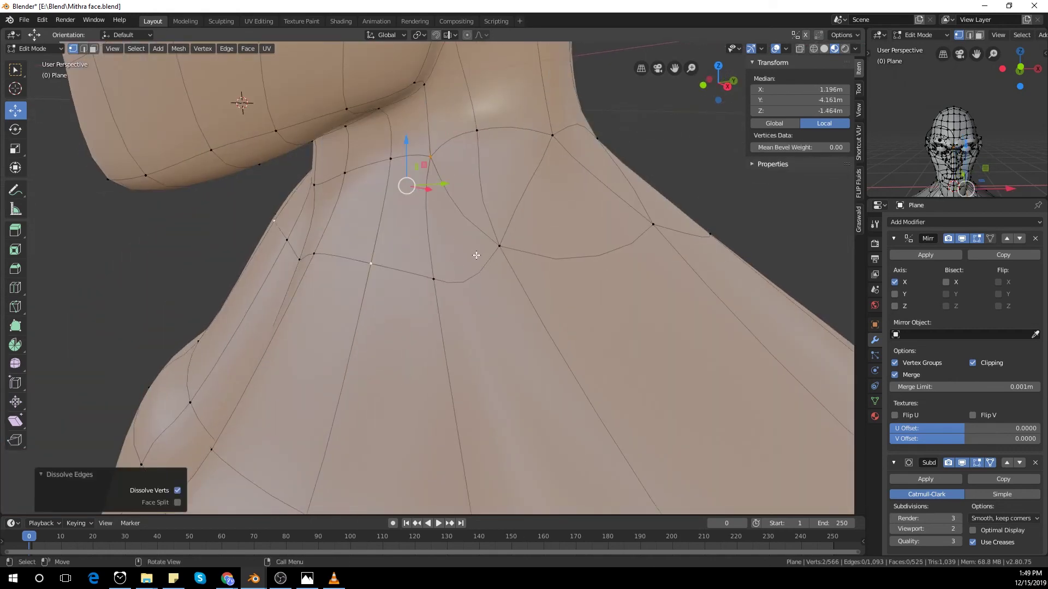
Step: Dissolve the diagonal edges on the side of the bridged neck
click(434, 155)
shift+click(500, 245)
key(x)
click(501, 247)
middle_drag(517, 255, 493, 254)
click(537, 149)
shift+click(481, 267)
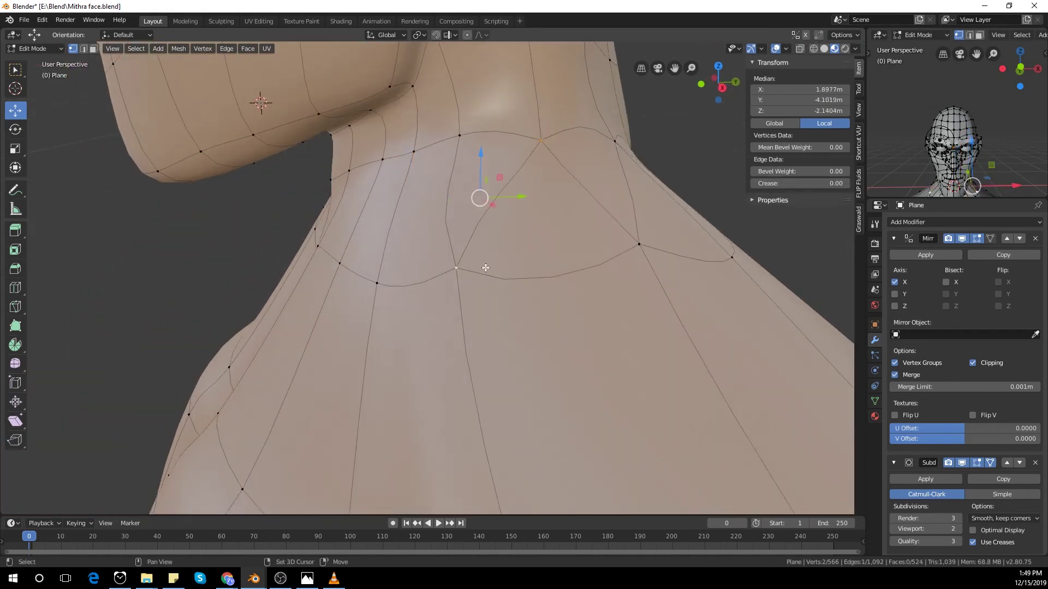
key(x)
click(485, 268)
Step: Dissolve the diagonal edges where the side of the neck turns toward the back
middle_drag(568, 288, 456, 215)
click(496, 191)
shift+click(438, 283)
key(x)
click(445, 283)
scroll(523, 282, down, 2)
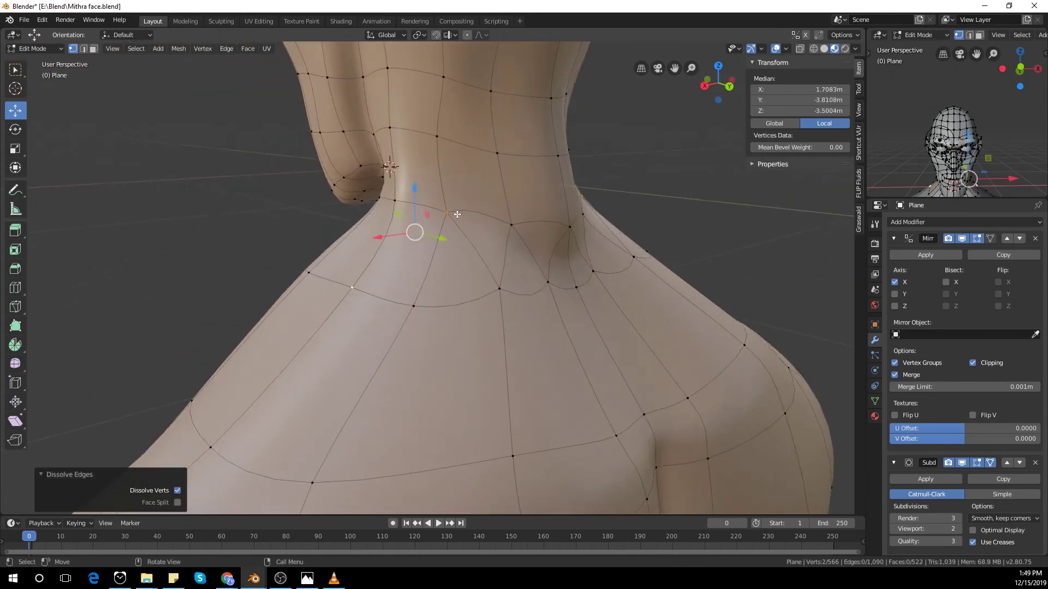
click(499, 279)
right_click(500, 279)
click(499, 279)
Step: Dissolve the remaining diagonal edge near the centre of the back of the neck
middle_drag(500, 279, 502, 287)
click(509, 278)
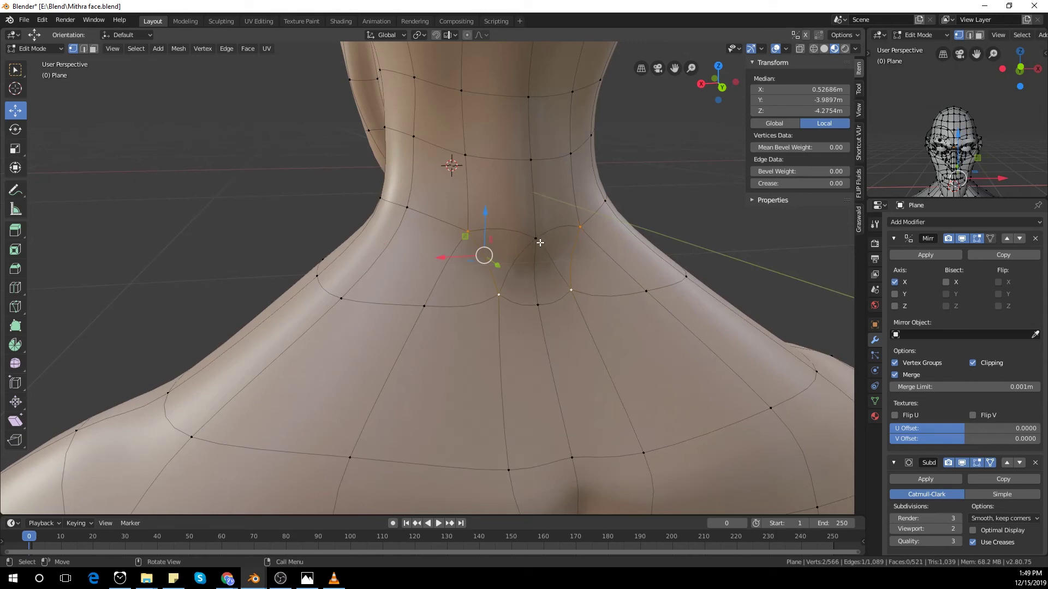
right_click(496, 299)
click(496, 299)
middle_drag(497, 299, 517, 325)
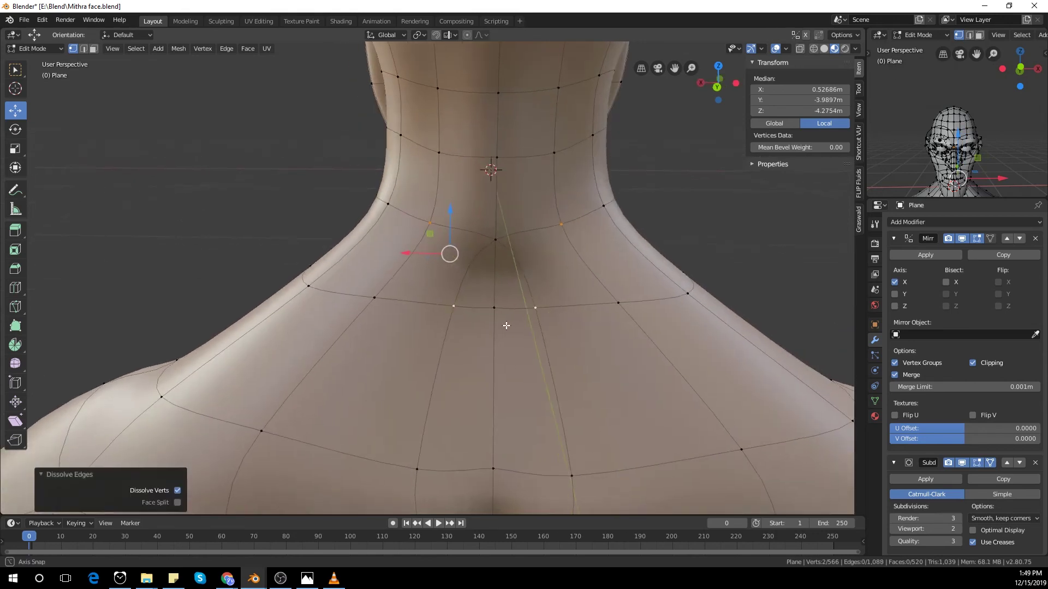
scroll(509, 321, down, 5)
scroll(513, 310, down, 1)
scroll(501, 307, up, 4)
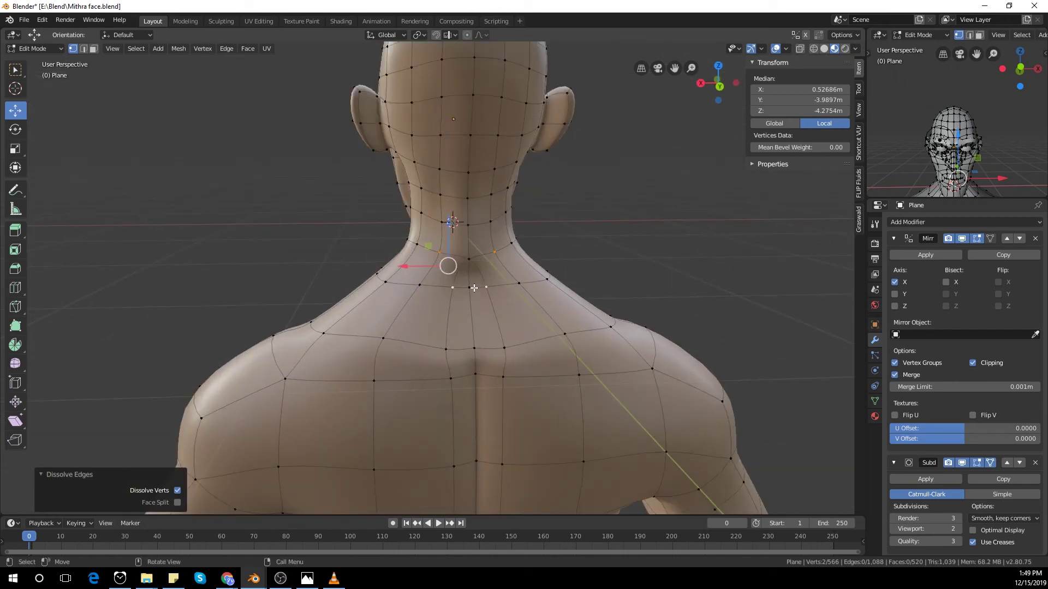
Step: Connect two vertices at the back of the neck with an edge and dissolve the diagonal edge beside it
key(j)
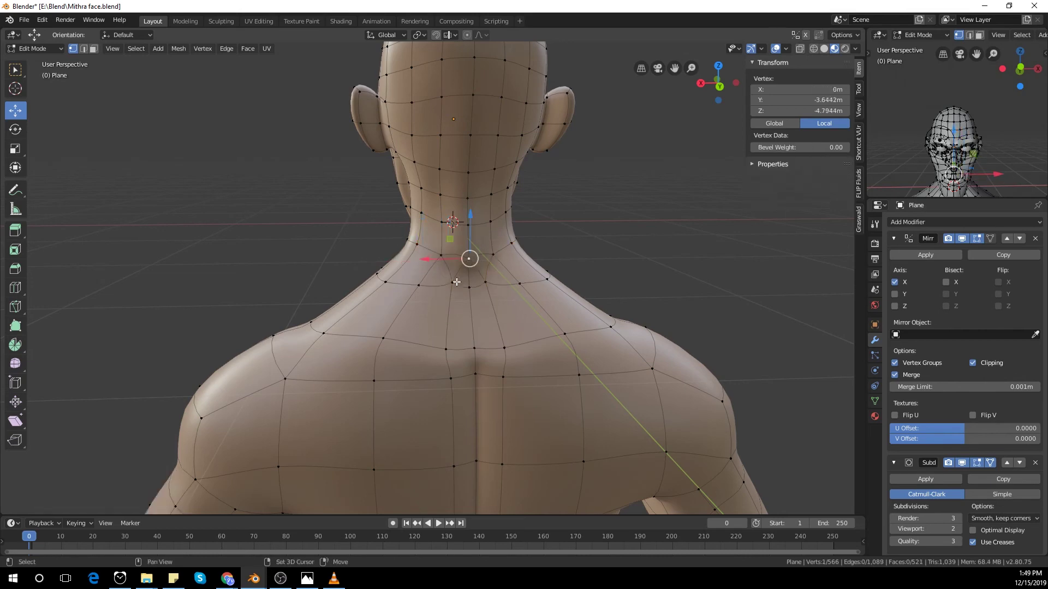
key(x)
click(528, 293)
scroll(526, 294, down, 3)
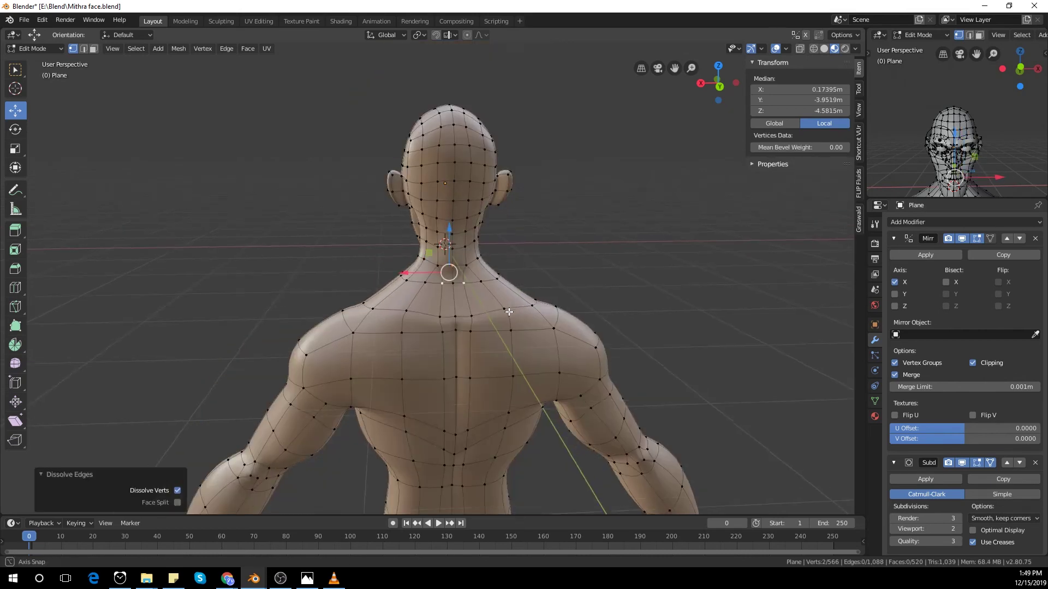
Step: Examine the joined head and body in Object Mode from the side and the front
middle_drag(509, 312, 262, 312)
scroll(597, 313, down, 4)
key(Tab)
middle_drag(597, 313, 252, 370)
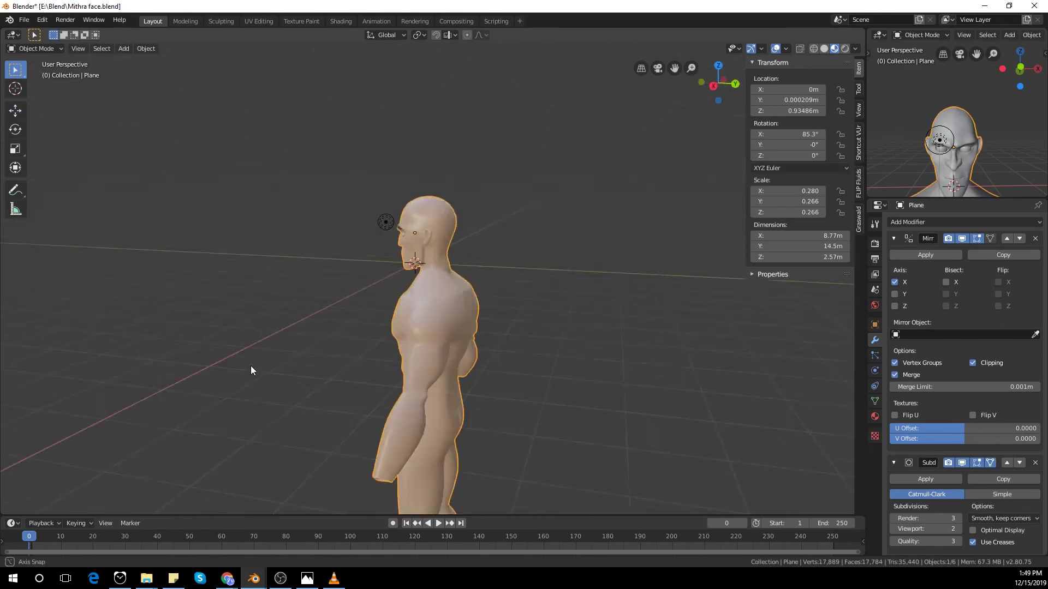
key(KP_1)
key(KP_3)
key(KP_1)
Step: Scale down the lower forearms, move them back into line with the arms, and return to Object Mode
key(Tab)
shift+middle_drag(576, 371, 487, 280)
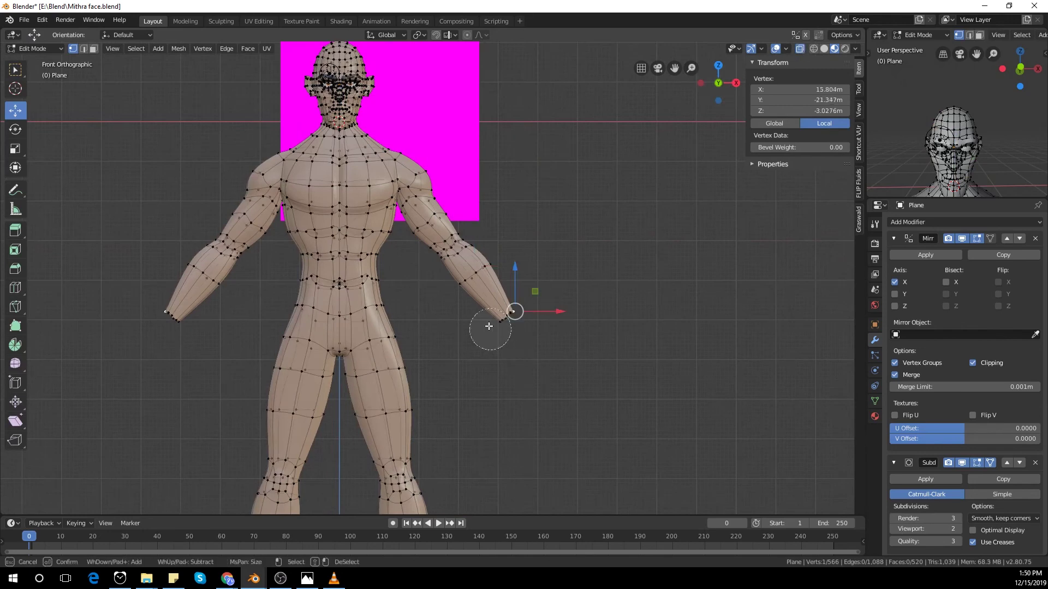
click(646, 384)
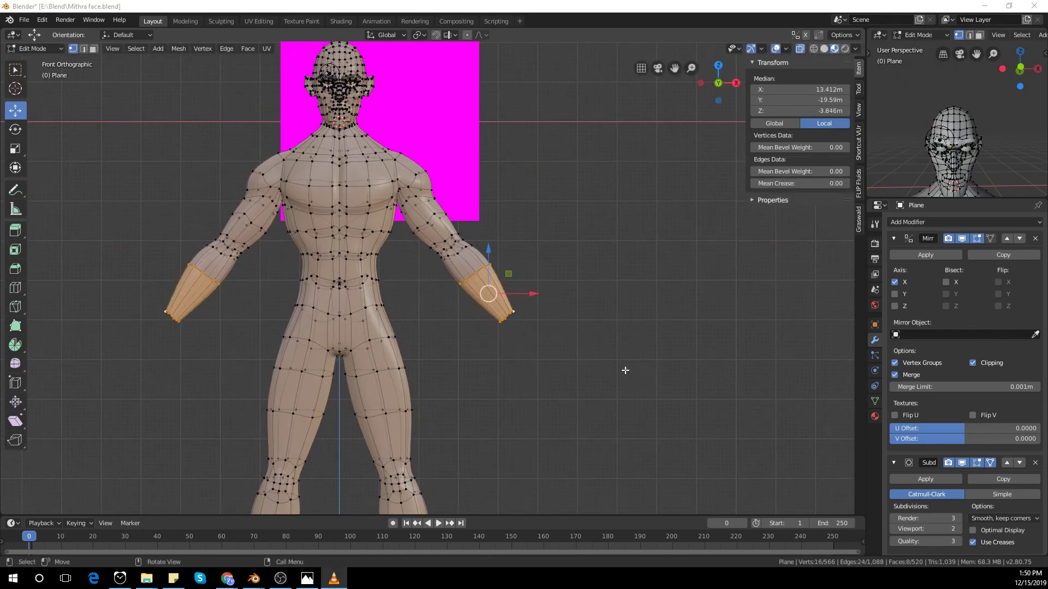
key(s)
click(633, 304)
scroll(605, 300, up, 3)
key(g)
click(612, 309)
key(Tab)
scroll(551, 321, down, 4)
shift+middle_drag(546, 320, 551, 342)
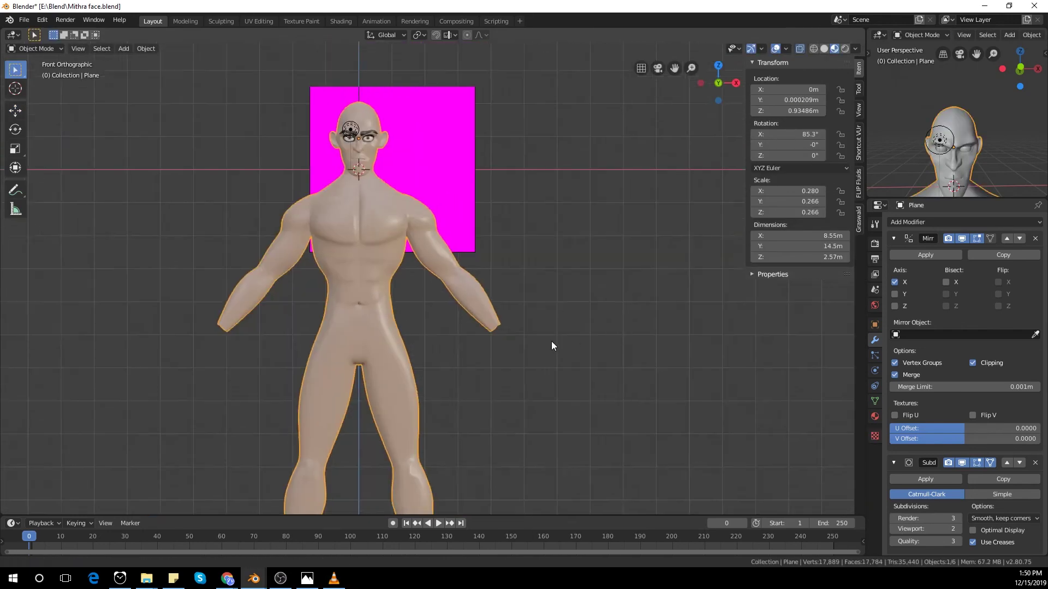
Step: Move the outer shoulder vertices inward to narrow the shoulders in the front view
key(Tab)
scroll(499, 231, up, 5)
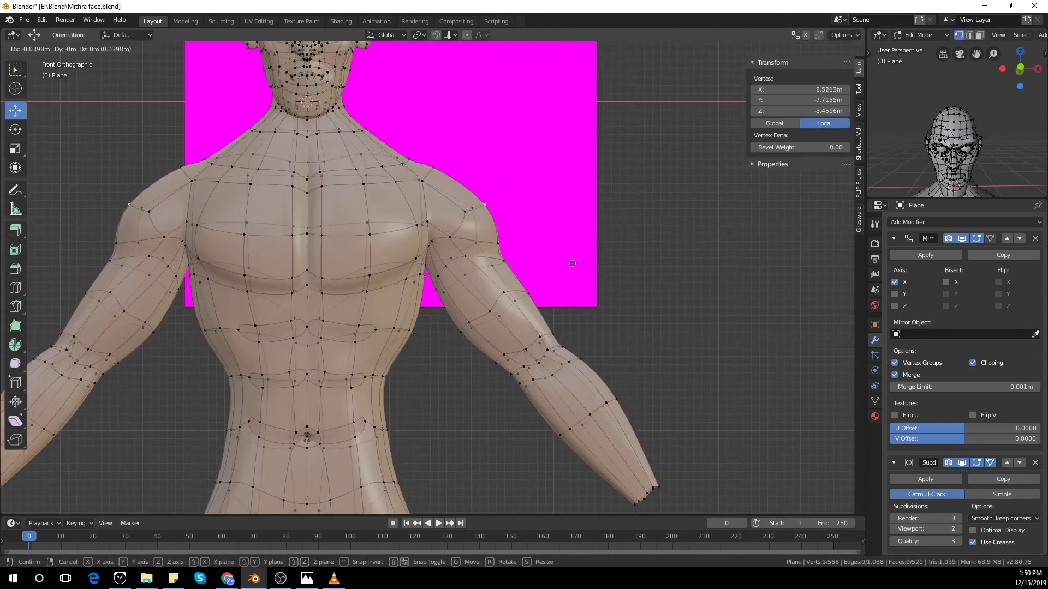
click(550, 261)
click(496, 244)
key(g)
click(492, 245)
Step: Slim the upper arms by scaling down the biceps edge loops and scaling the loop below the armpit to about 0.80
alt+click(523, 293)
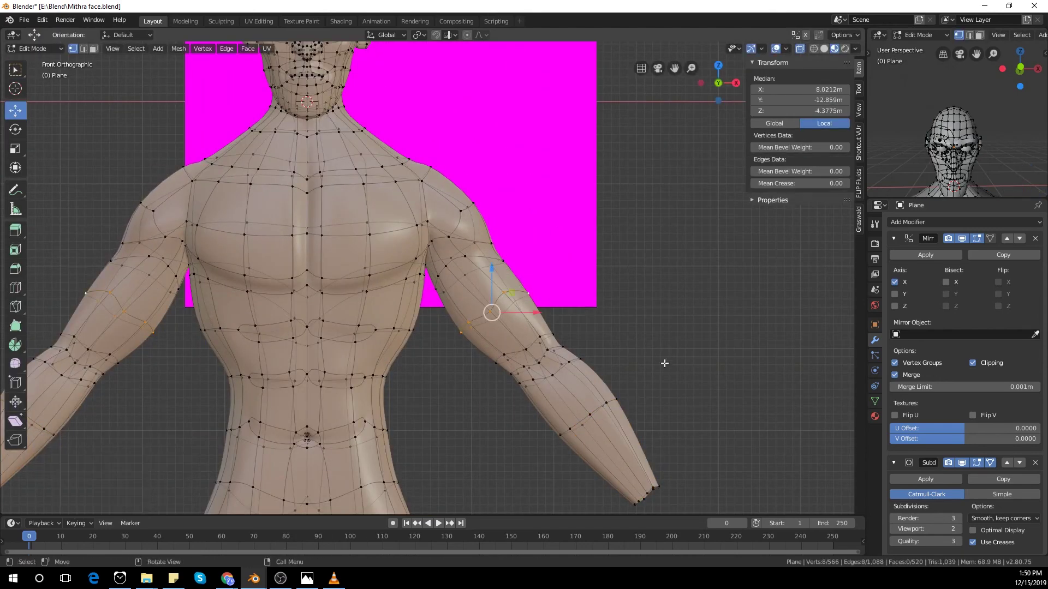
click(647, 359)
alt+click(480, 258)
key(s)
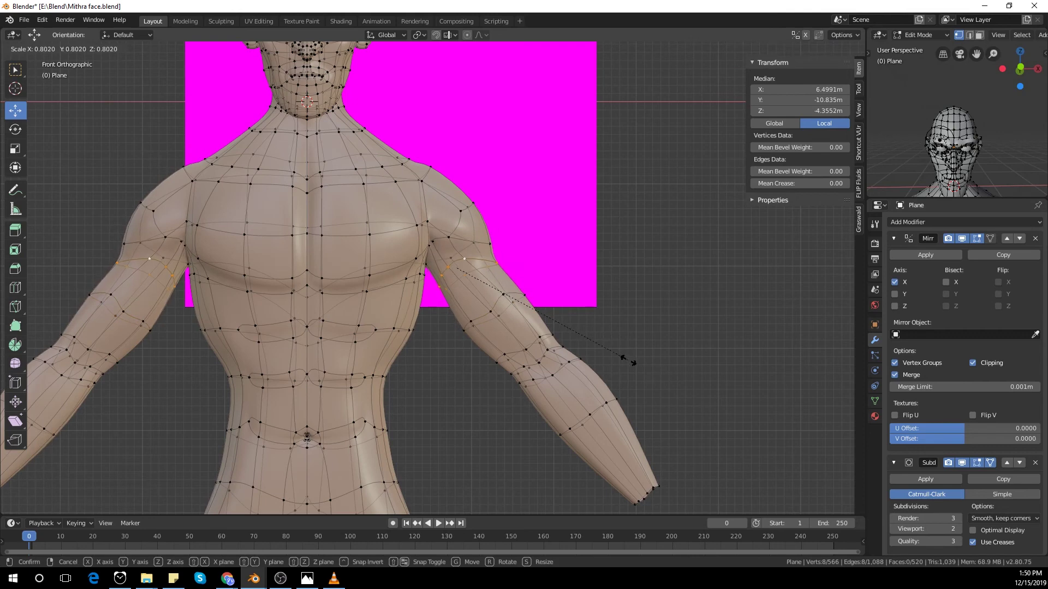
click(628, 360)
Step: Narrow the torso by scaling the edge loop between chest and navel to about 0.97
scroll(564, 282, down, 2)
alt+click(435, 316)
key(s)
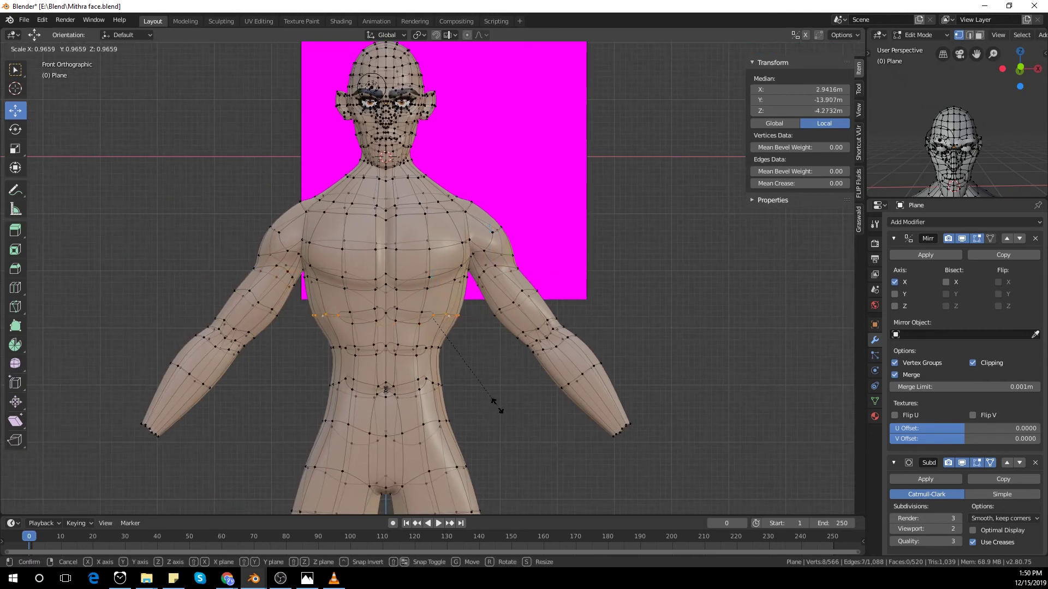
click(497, 406)
Step: Slim the thighs by scaling the mid-thigh edge loop to about 0.92 and shrinking the upper-thigh loop
key(Tab)
scroll(504, 391, down, 3)
shift+middle_drag(505, 454, 510, 350)
key(Tab)
scroll(491, 363, up, 2)
alt+click(447, 373)
key(s)
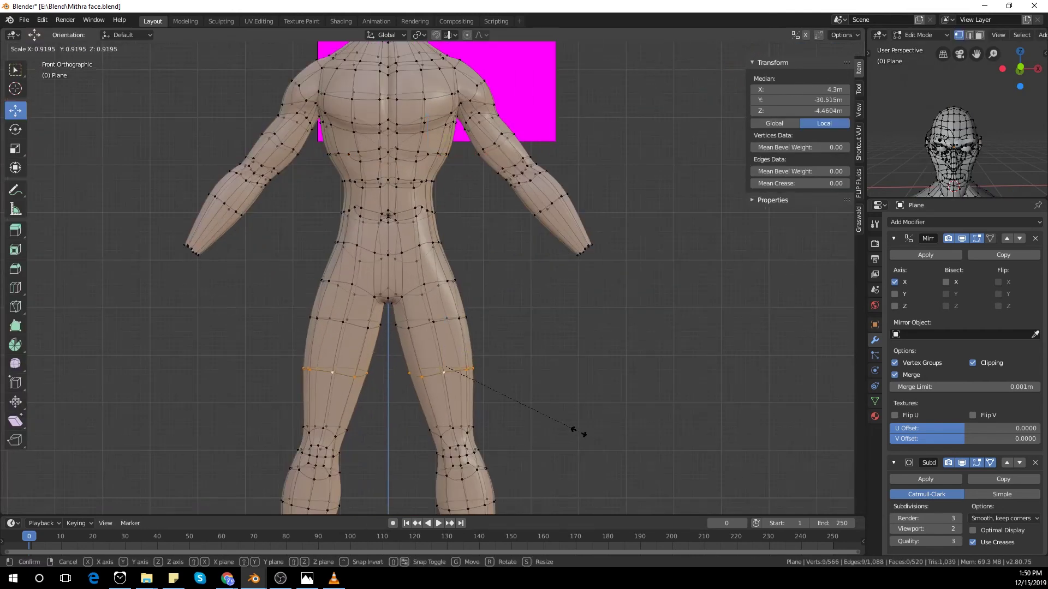
click(578, 432)
alt+click(438, 321)
key(s)
click(613, 429)
Step: Move the upper-thigh and mid-thigh edge loops slightly inward and check the leg silhouette in Object Mode
key(g)
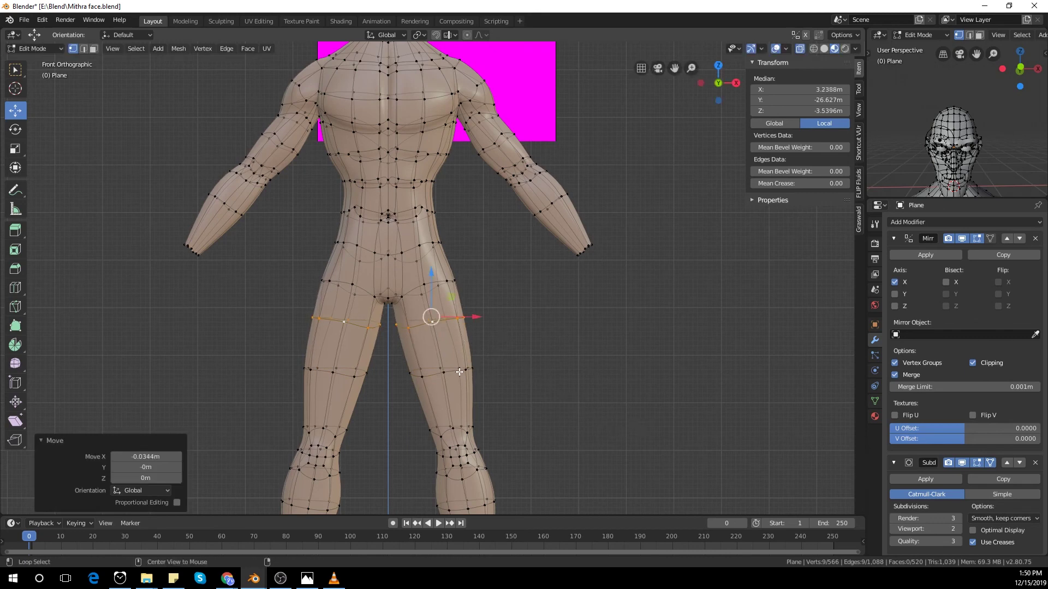
alt+click(460, 372)
drag(491, 368, 489, 369)
key(Tab)
scroll(511, 372, down, 3)
key(Tab)
scroll(469, 327, up, 3)
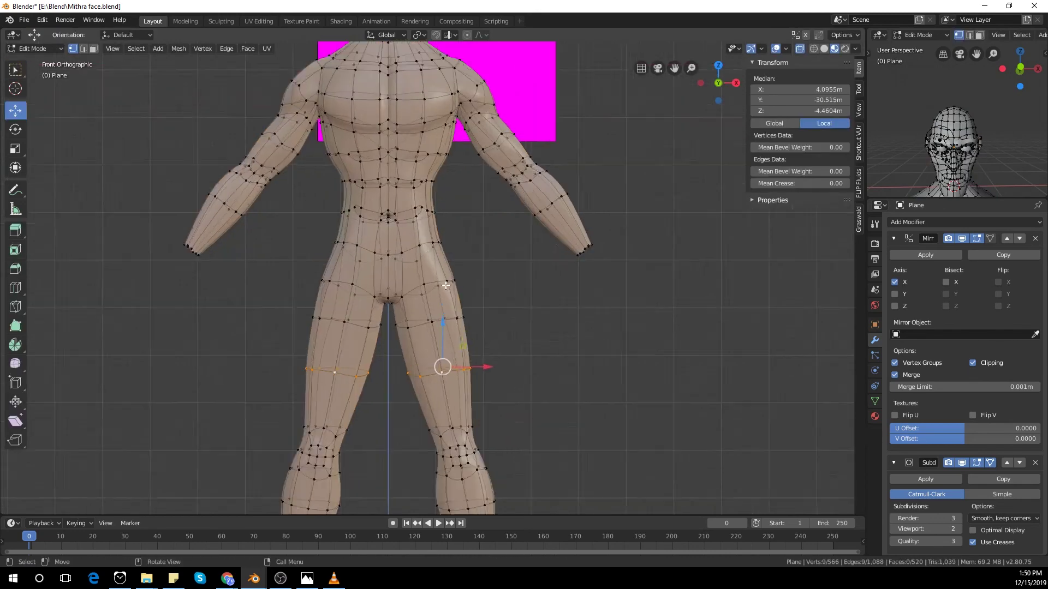
Step: Reposition the front and outer vertices of the upper thigh in the front view to even out the mesh flow
click(445, 285)
scroll(446, 286, up, 1)
click(432, 331)
key(g)
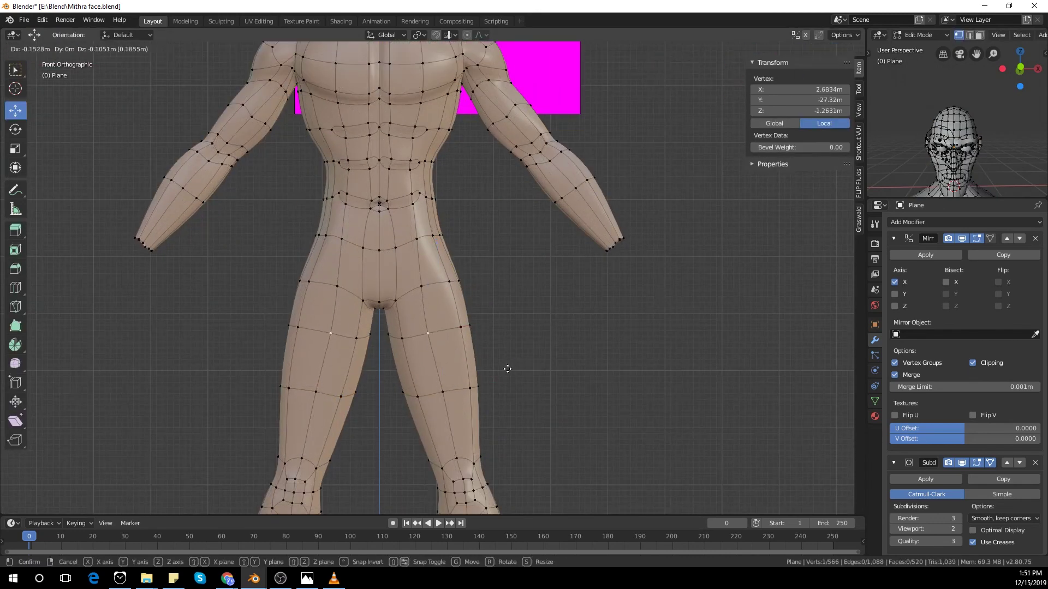
click(505, 368)
click(463, 327)
key(g)
click(467, 338)
Step: Nudge the hip-crease and lower-abdomen vertices downward and shift a front mid-thigh vertex outward
drag(452, 286, 444, 292)
drag(424, 290, 424, 297)
drag(352, 244, 354, 252)
mouse_move(444, 392)
mouse_down()
mouse_move(436, 392)
mouse_move(461, 392)
mouse_up()
Step: Adjust the thigh vertices from low angles to smooth the leg shape, and return to Object Mode
middle_drag(535, 369, 528, 311)
click(443, 299)
shift+click(433, 266)
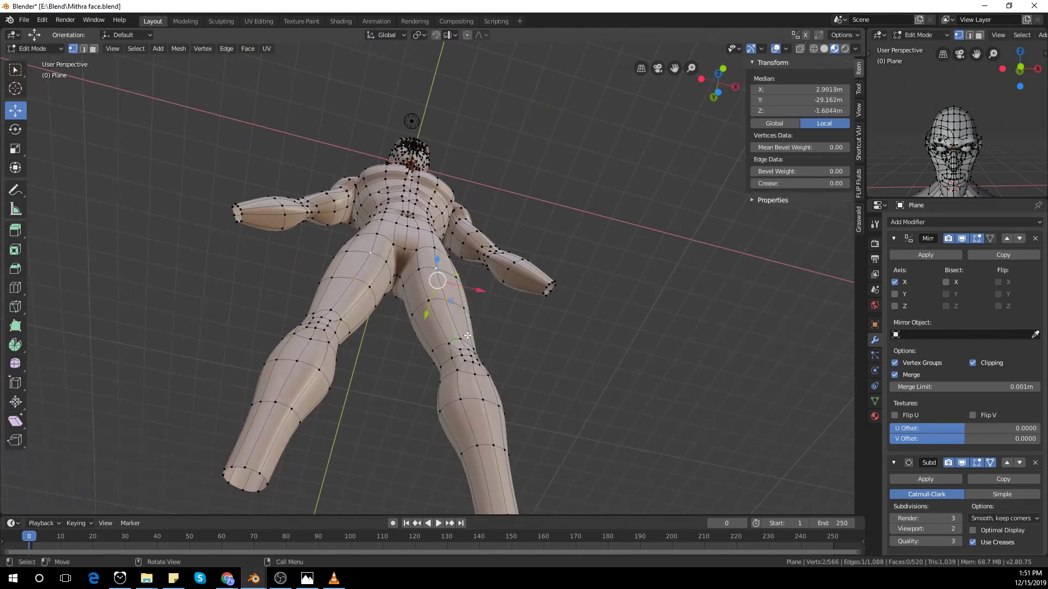
middle_drag(444, 273, 470, 273)
drag(465, 267, 464, 271)
middle_drag(507, 275, 475, 285)
drag(475, 285, 479, 285)
key(Tab)
Step: Delete the magenta reference image plane behind the character in the front view
middle_drag(561, 323, 567, 372)
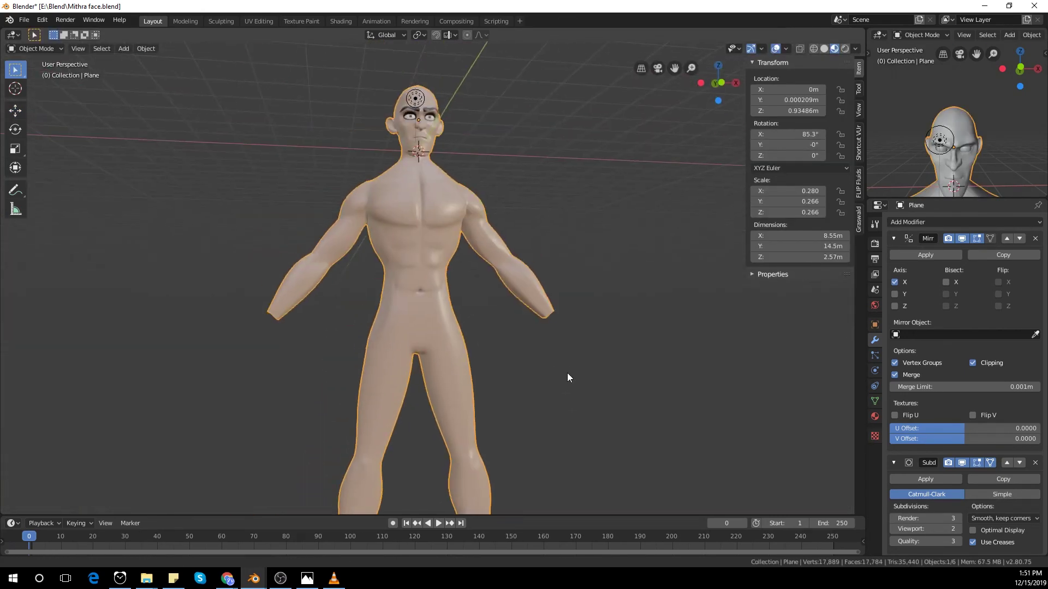
key(KP_1)
click(521, 207)
key(Delete)
scroll(591, 264, down, 2)
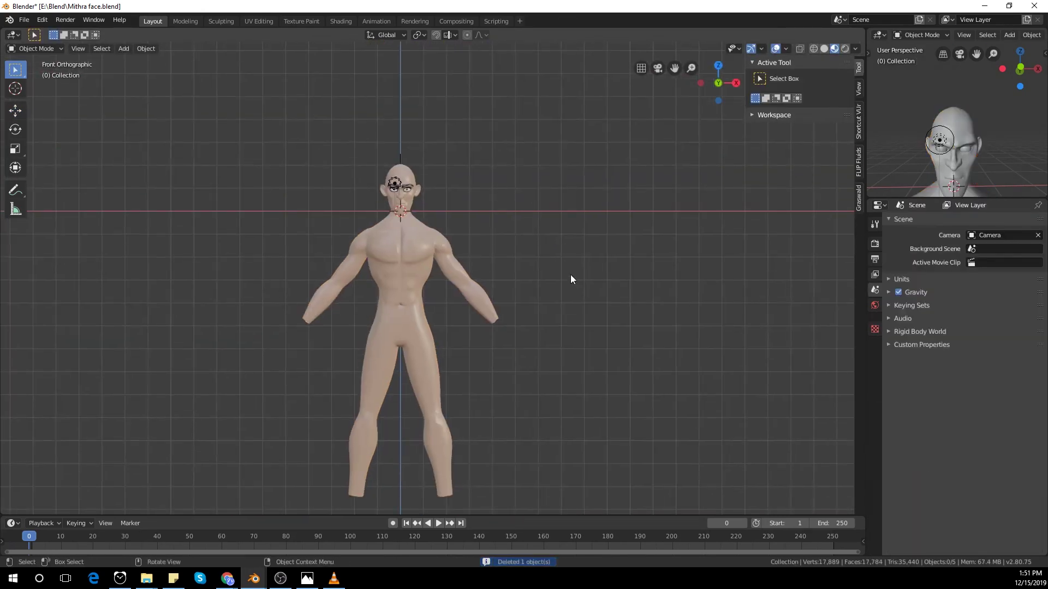
Step: Look through the camera and move it upward and sideways to frame the character's head and upper body
scroll(503, 238, up, 3)
key(KP_0)
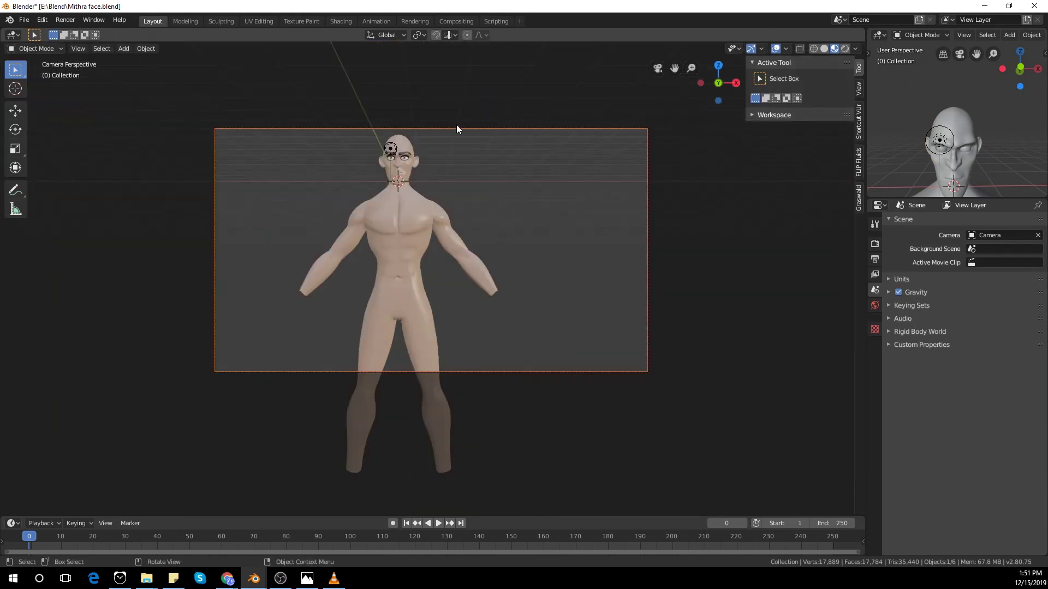
click(456, 129)
key(g)
click(476, 385)
middle_drag(475, 385, 499, 430)
key(KP_0)
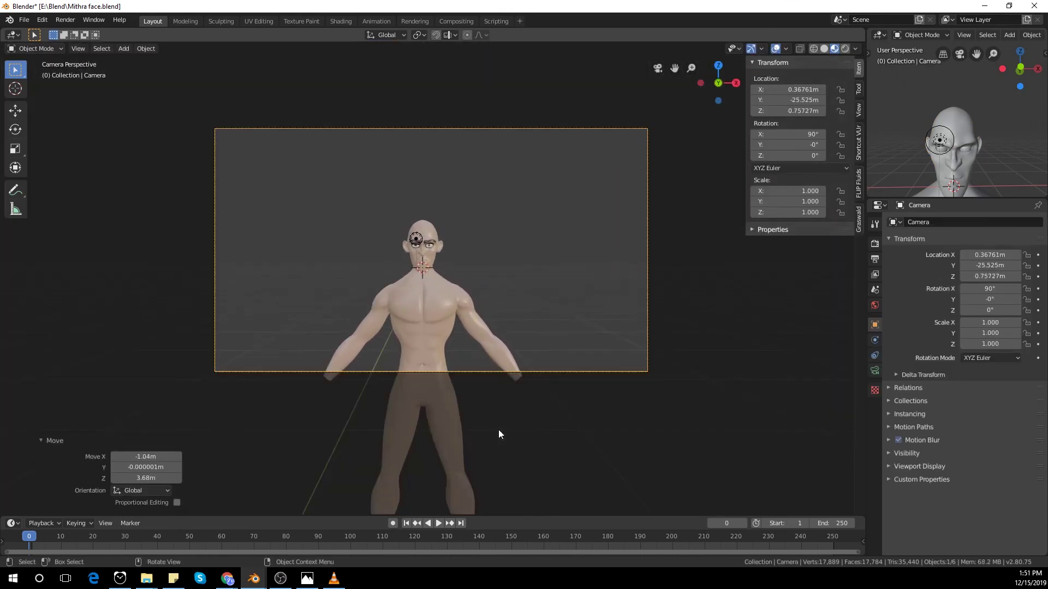
key(g)
click(630, 419)
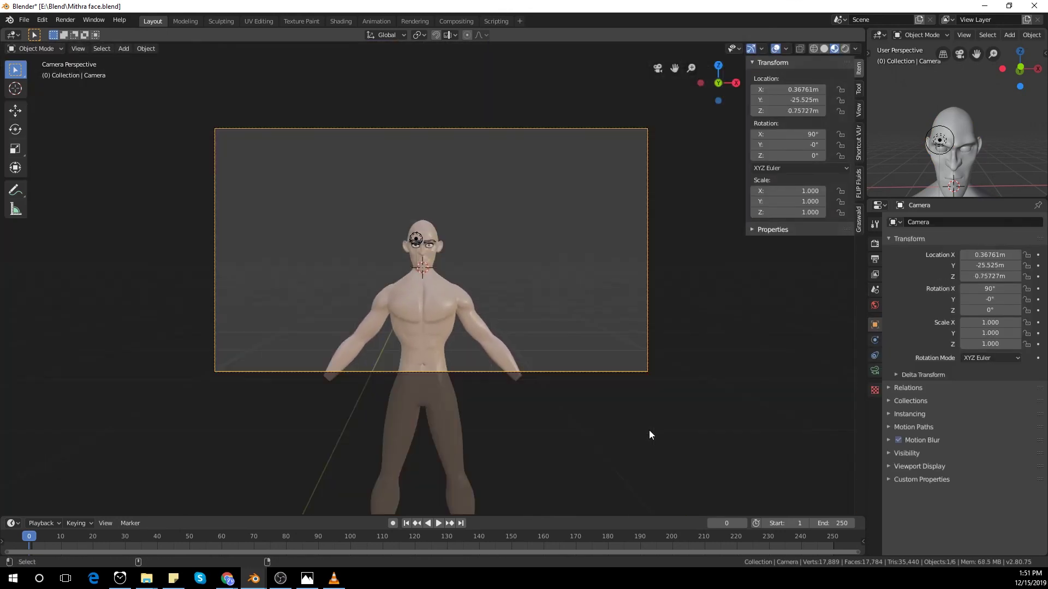
key(g)
click(638, 435)
Step: Show the scene in rendered shading and duplicate the point light twice, placing the copies beside the shoulder and lower torso
click(419, 239)
click(831, 48)
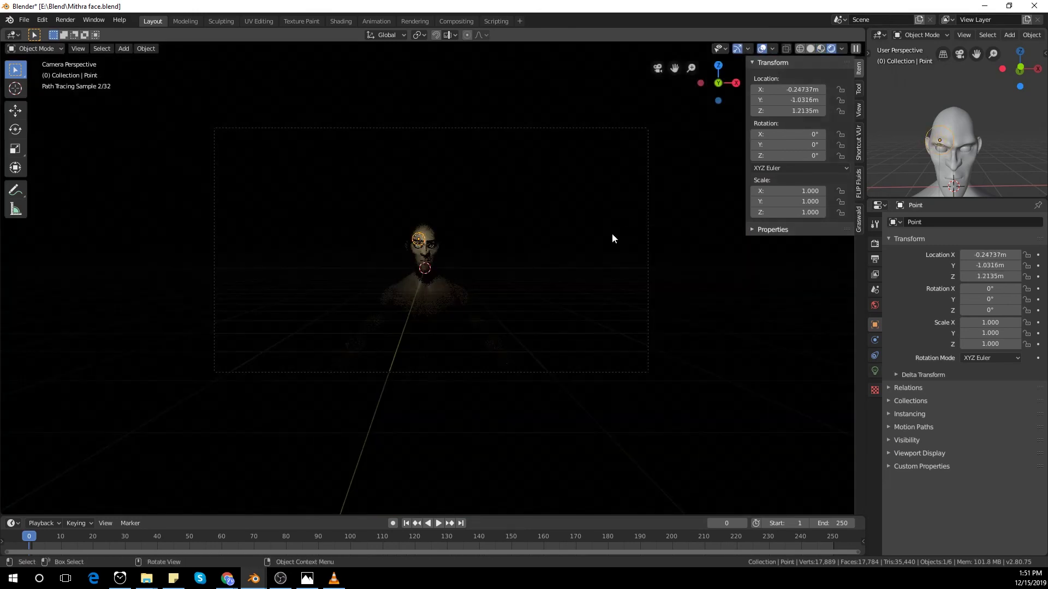
click(420, 240)
click(418, 236)
key(shift+d)
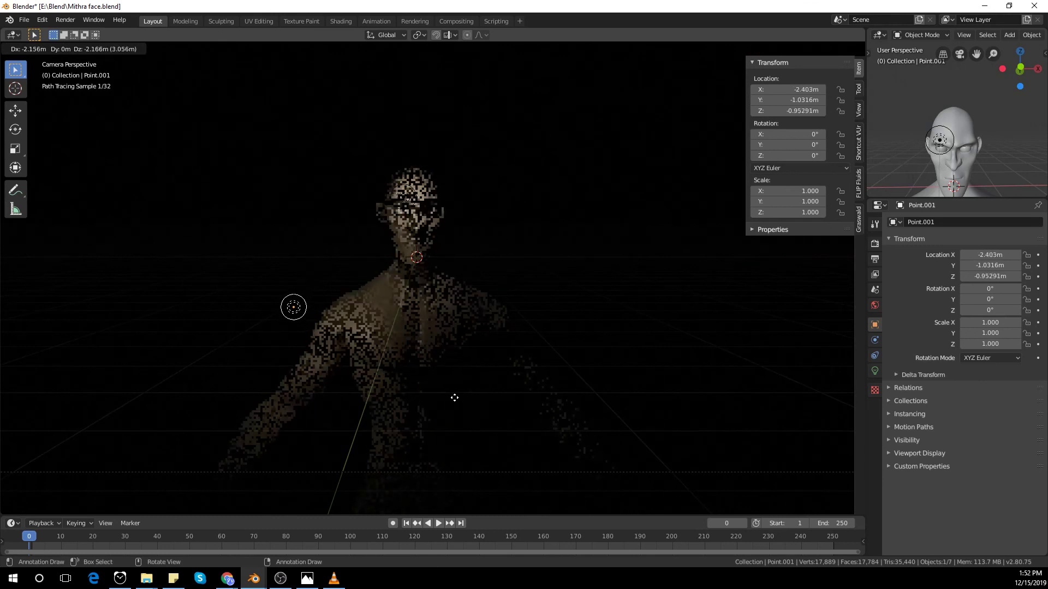
click(472, 437)
key(shift+d)
click(484, 472)
Step: Move the camera closer to the character along the Y axis, to about Y -15.96 m
scroll(483, 472, down, 2)
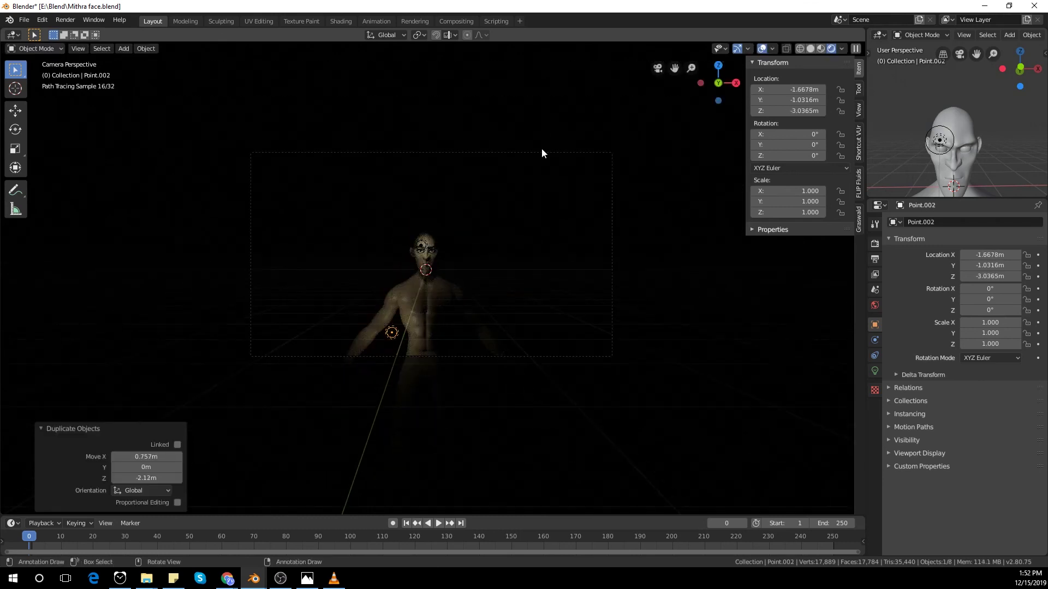
click(542, 153)
key(g)
key(y)
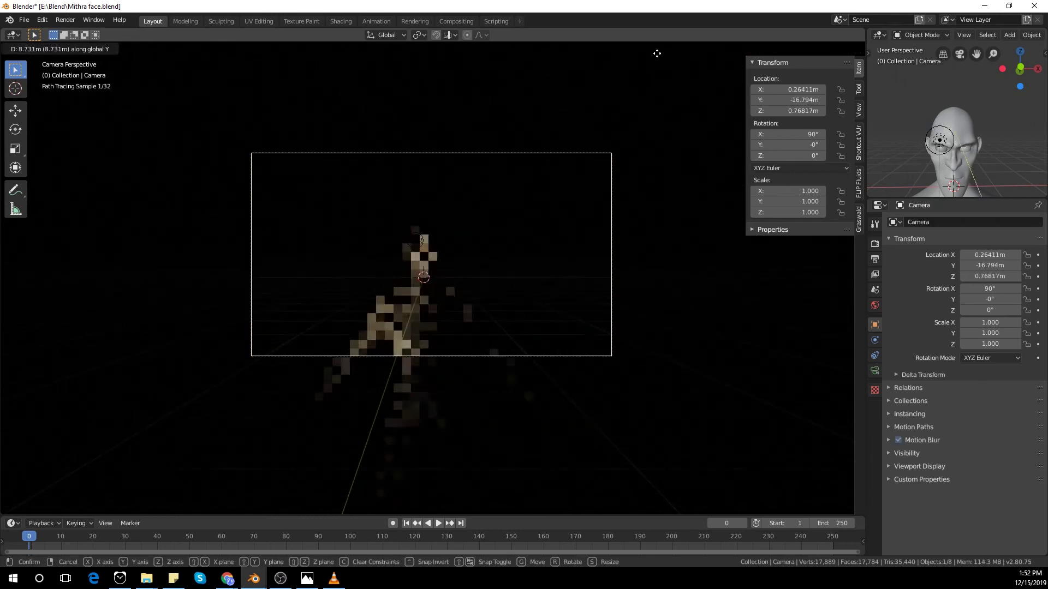
click(657, 50)
scroll(638, 371, up, 1)
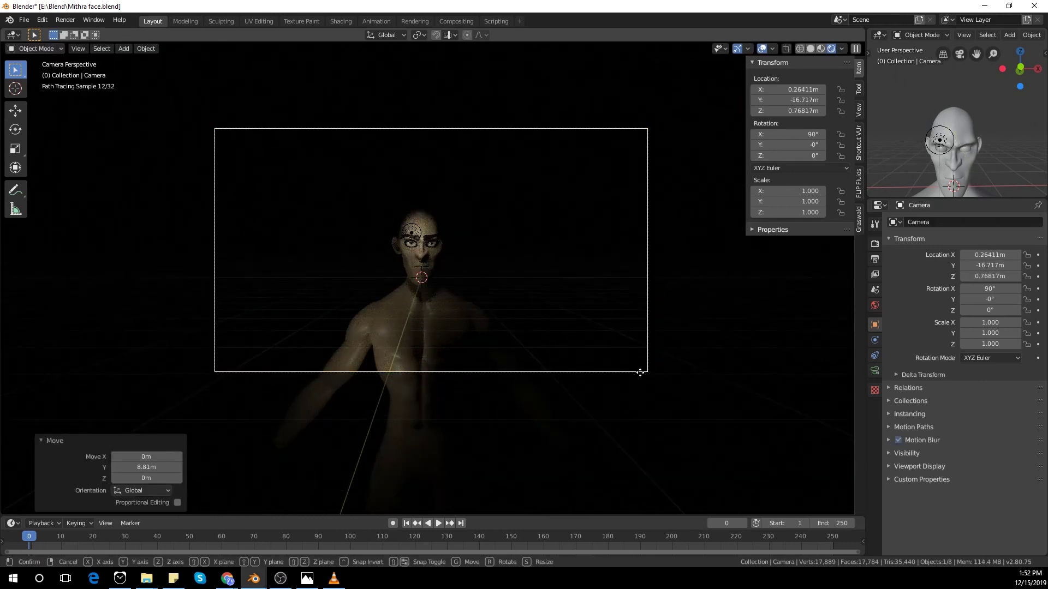
key(g)
key(y)
click(658, 417)
Step: Lower the camera 1.5 m along the Z axis
key(g)
key(z)
click(656, 94)
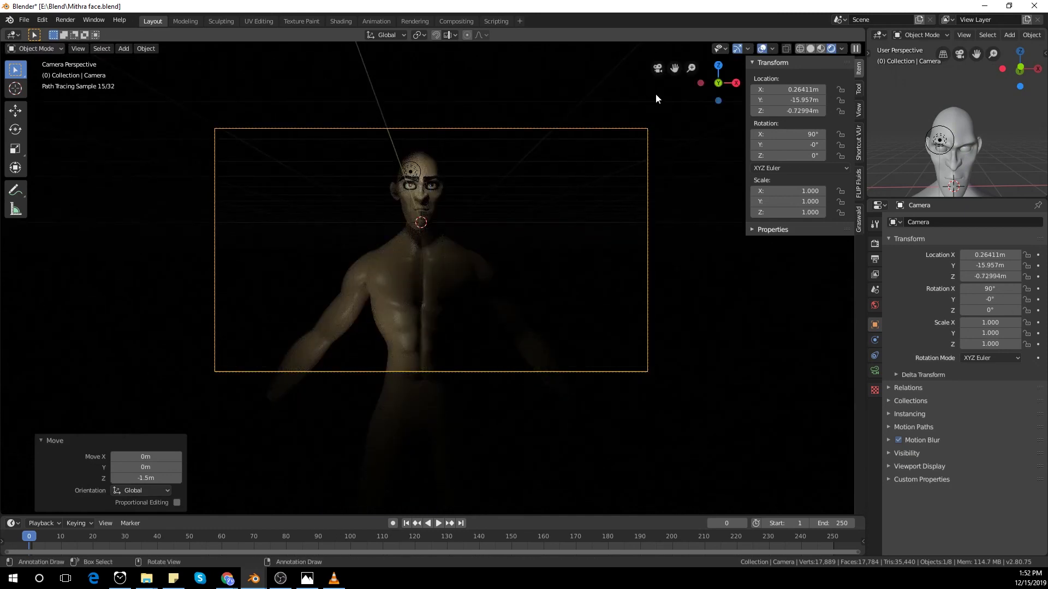
Step: Lock the camera to the view and hide the viewport sidebar
key(n)
key(n)
click(858, 110)
click(839, 200)
key(n)
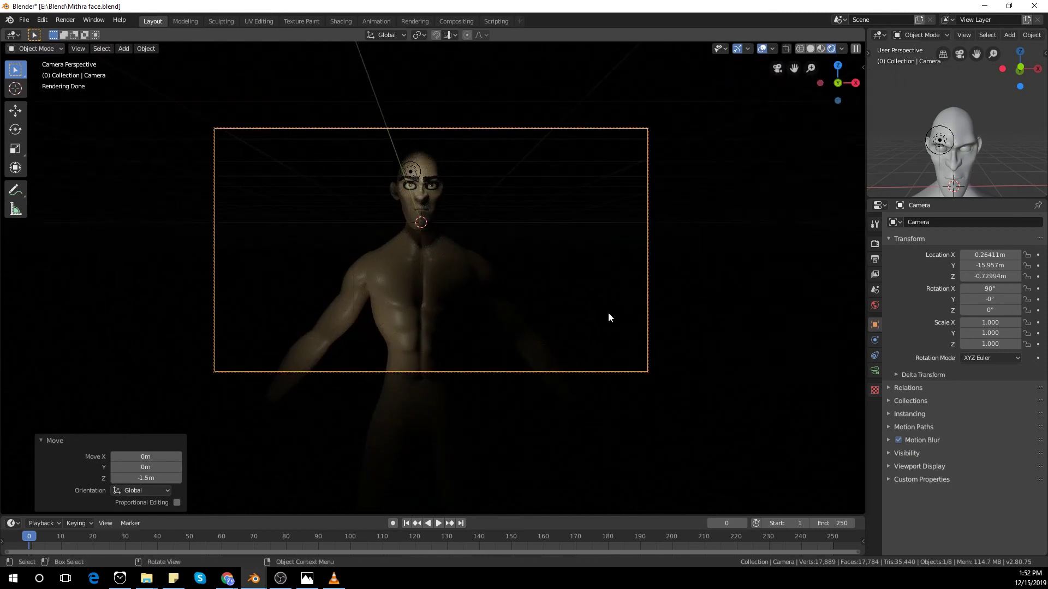
Step: Pan the locked camera slightly down and sideways to recentre the character in the frame
scroll(599, 314, up, 1)
scroll(587, 313, down, 1)
shift+middle_drag(567, 296, 569, 281)
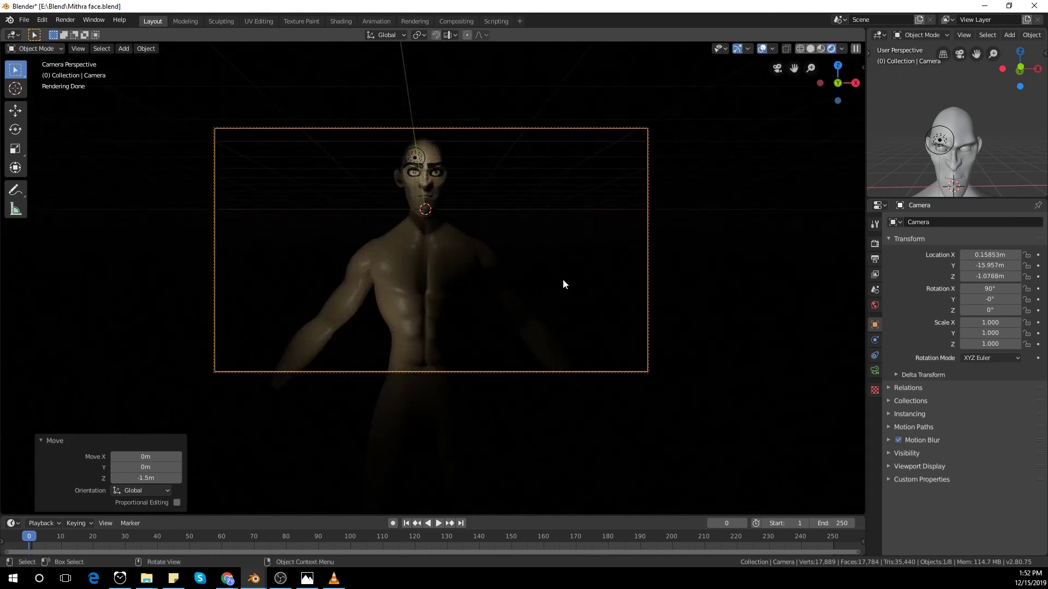
Step: Set the power of the point light beside the lower torso to 35 W
click(412, 153)
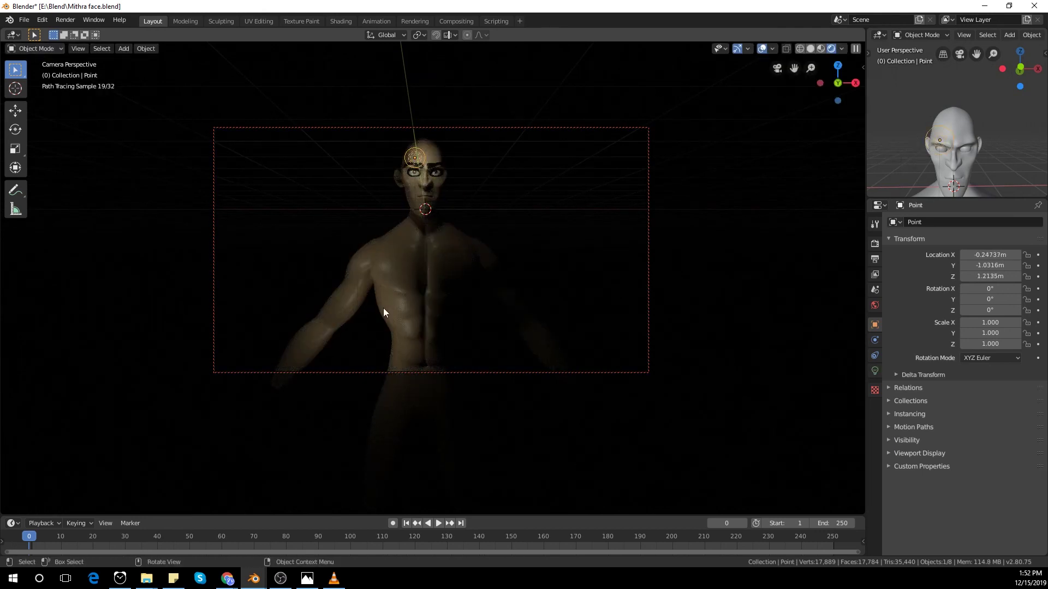
click(874, 371)
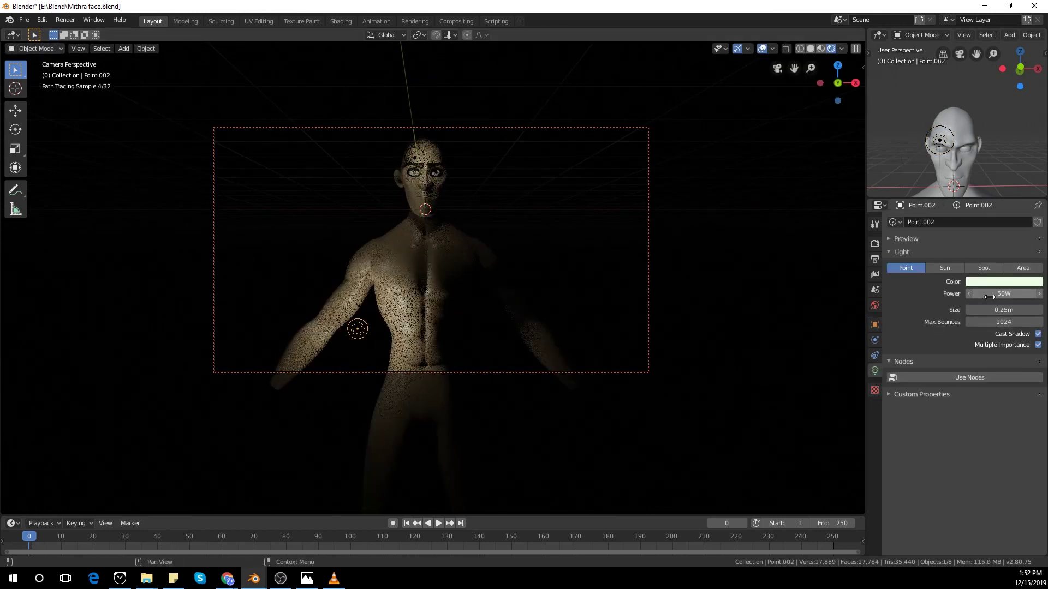
key(Return)
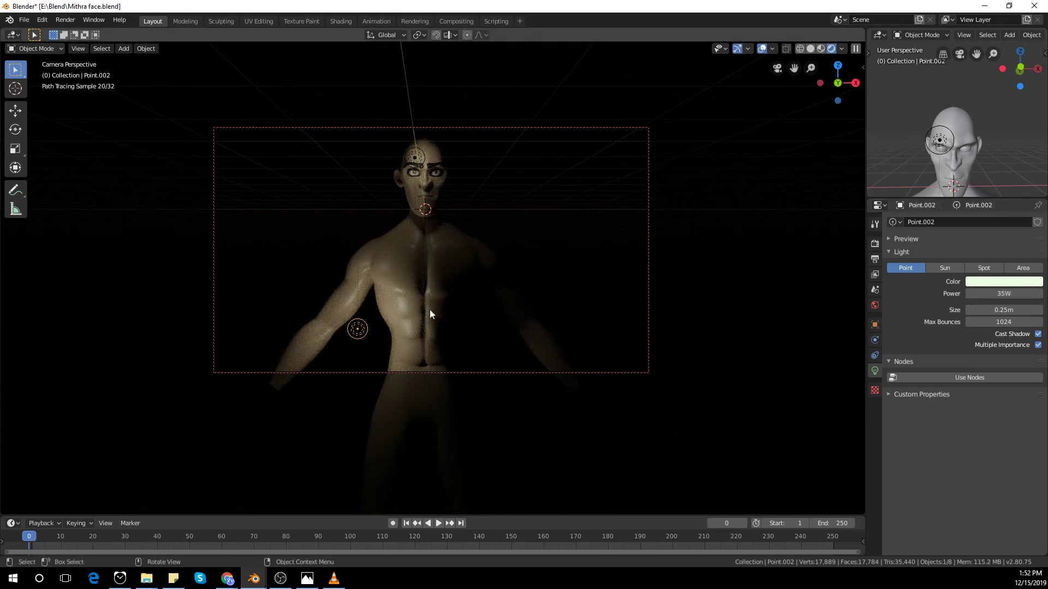
Step: Move the light beside the lower torso up about 0.24 m and hide the viewport overlays
key(g)
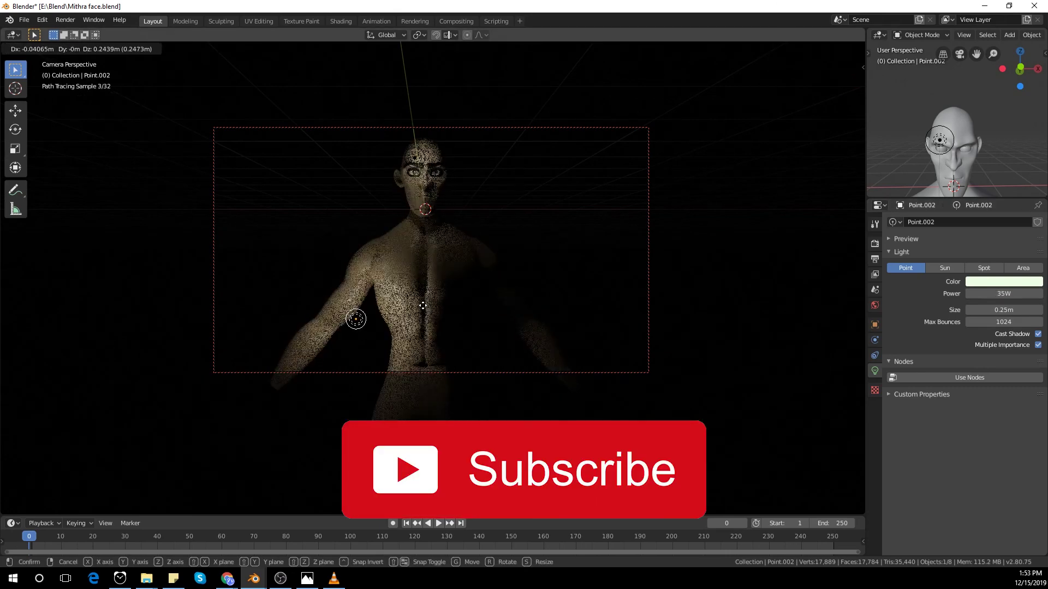
click(423, 306)
click(762, 50)
shift+middle_drag(594, 196, 596, 199)
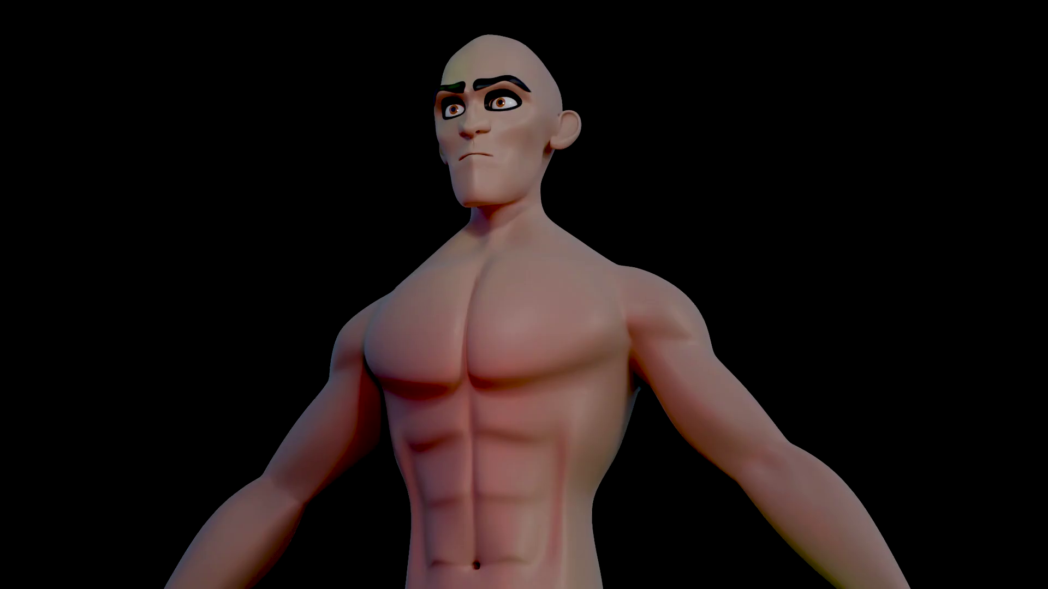